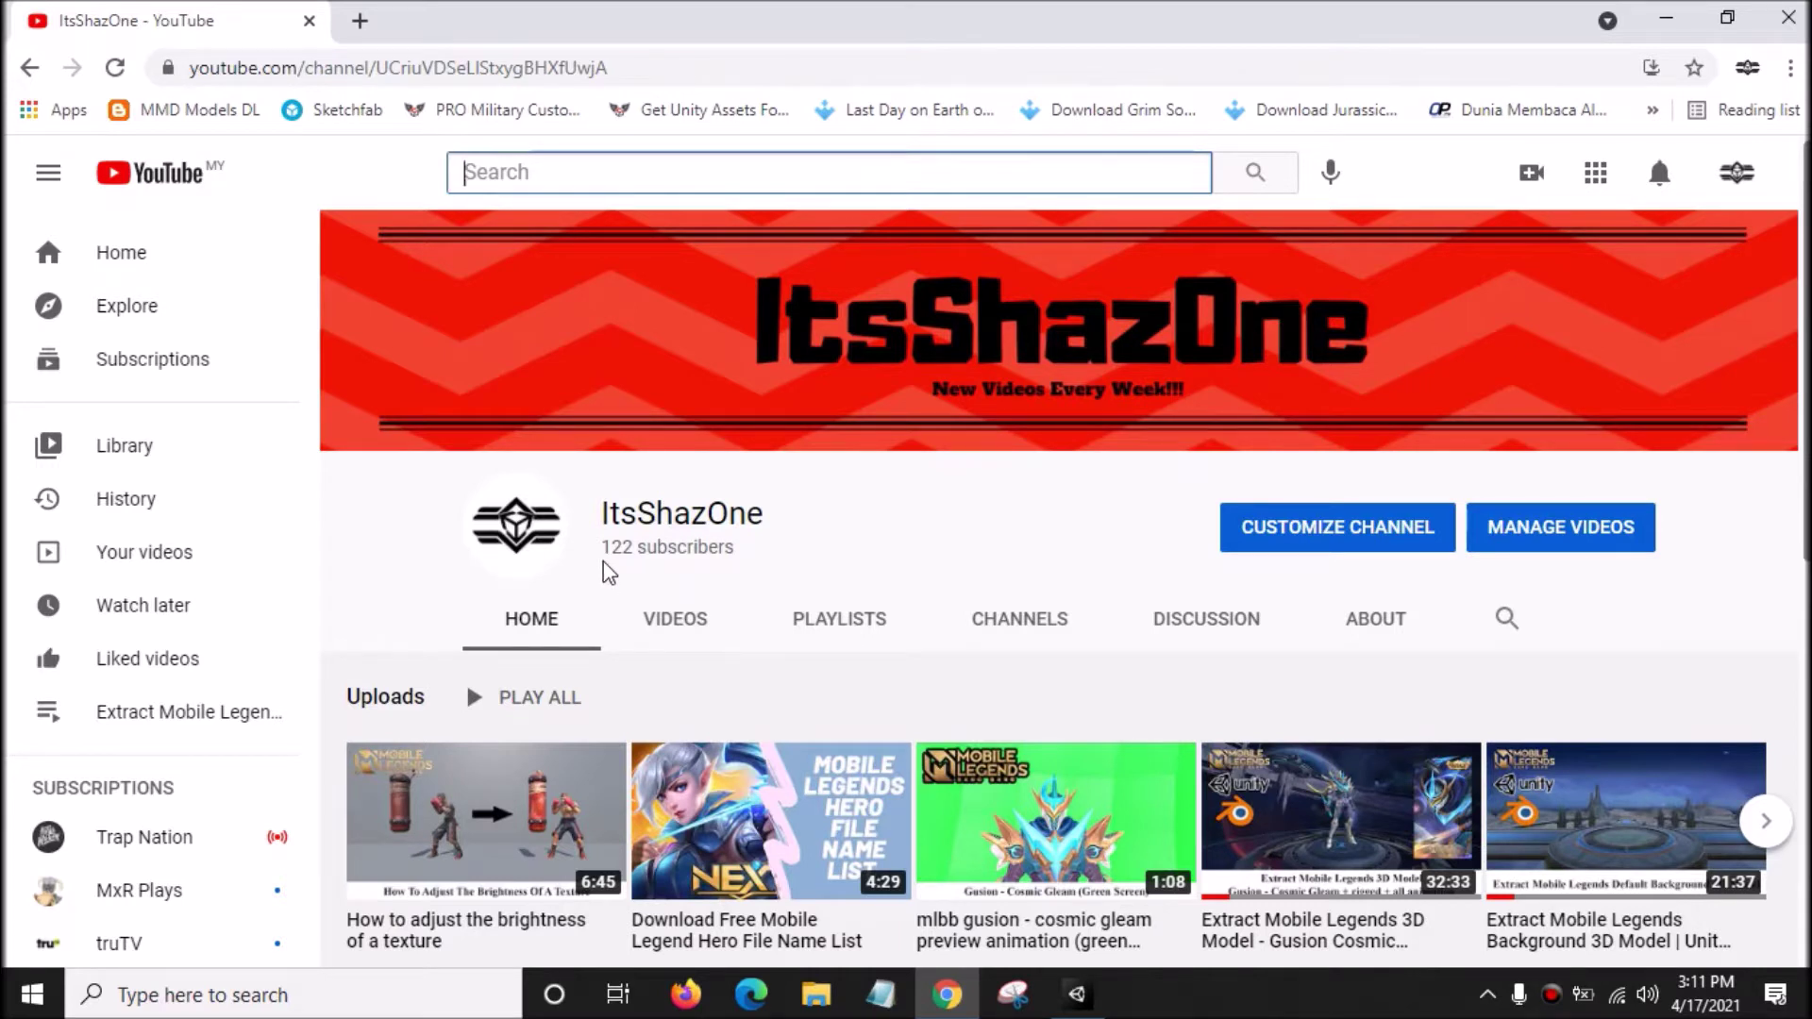
- Highlight and then deselect the YouTube subscriber count, and minimize Chrome to show the desktop
{"action": "left_click_drag", "start_coordinate": [604, 551], "coordinate": [746, 559]}
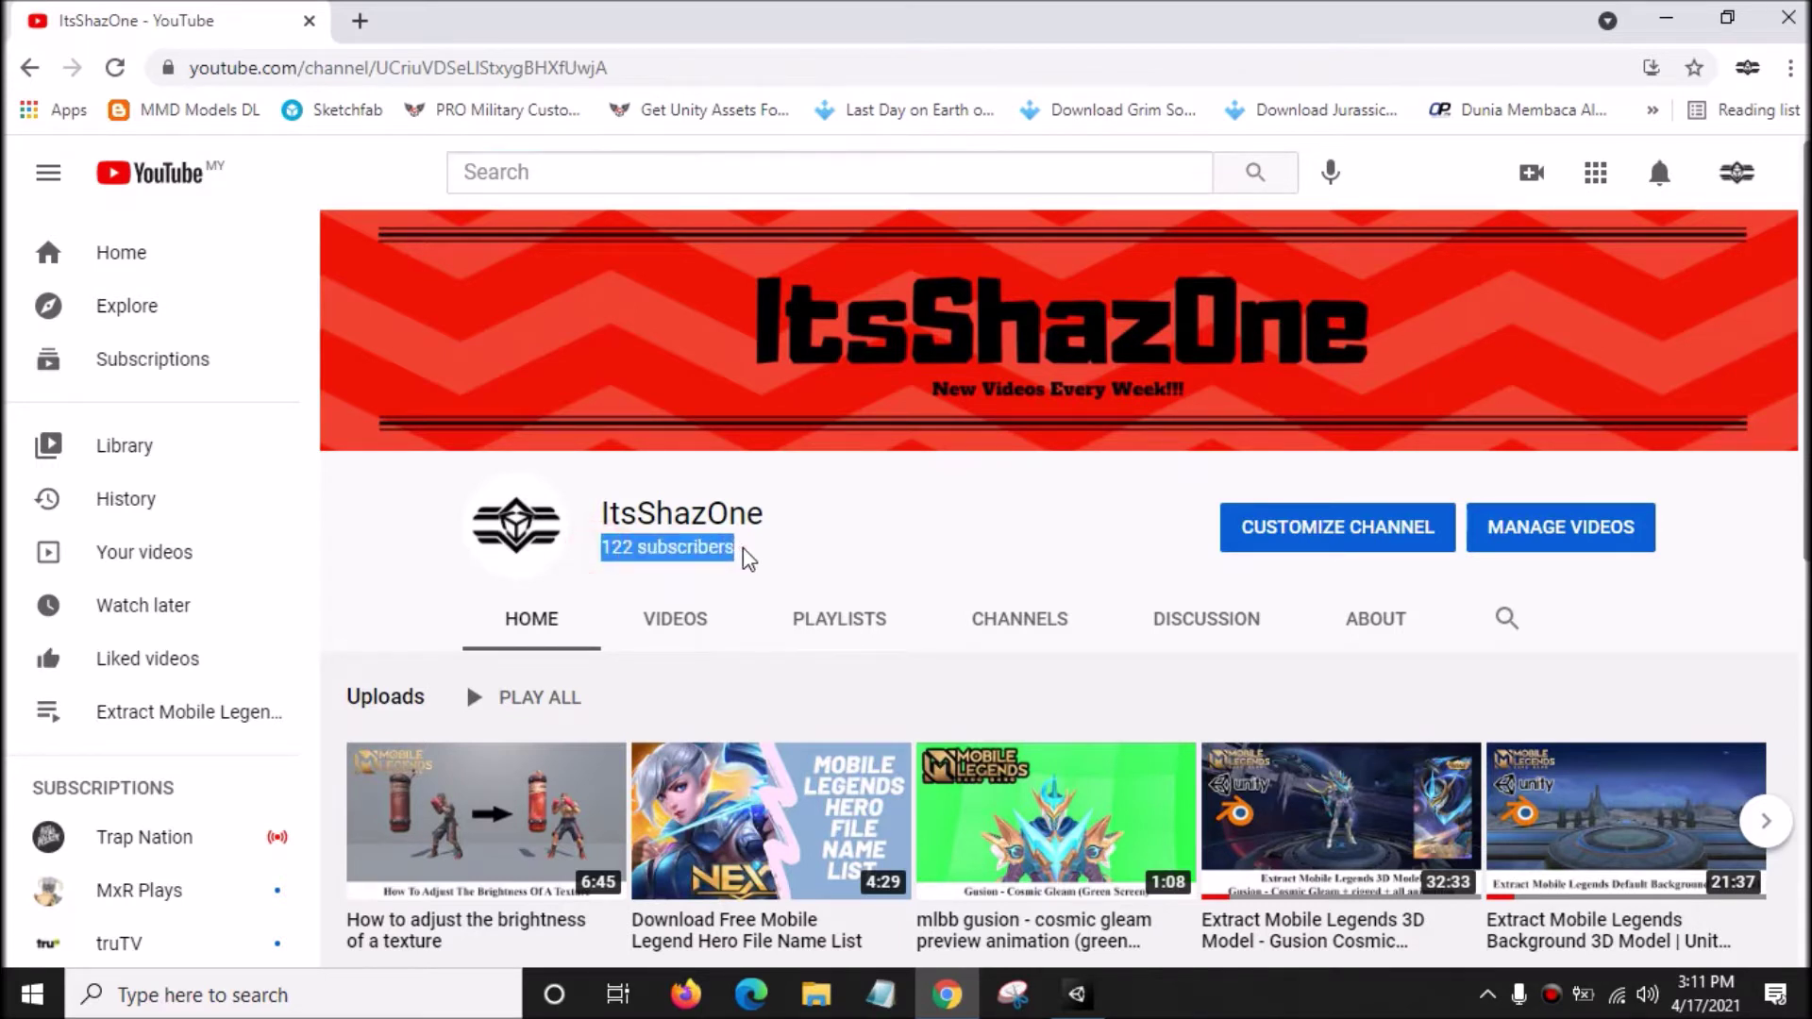
{"action": "left_click", "coordinate": [939, 570]}
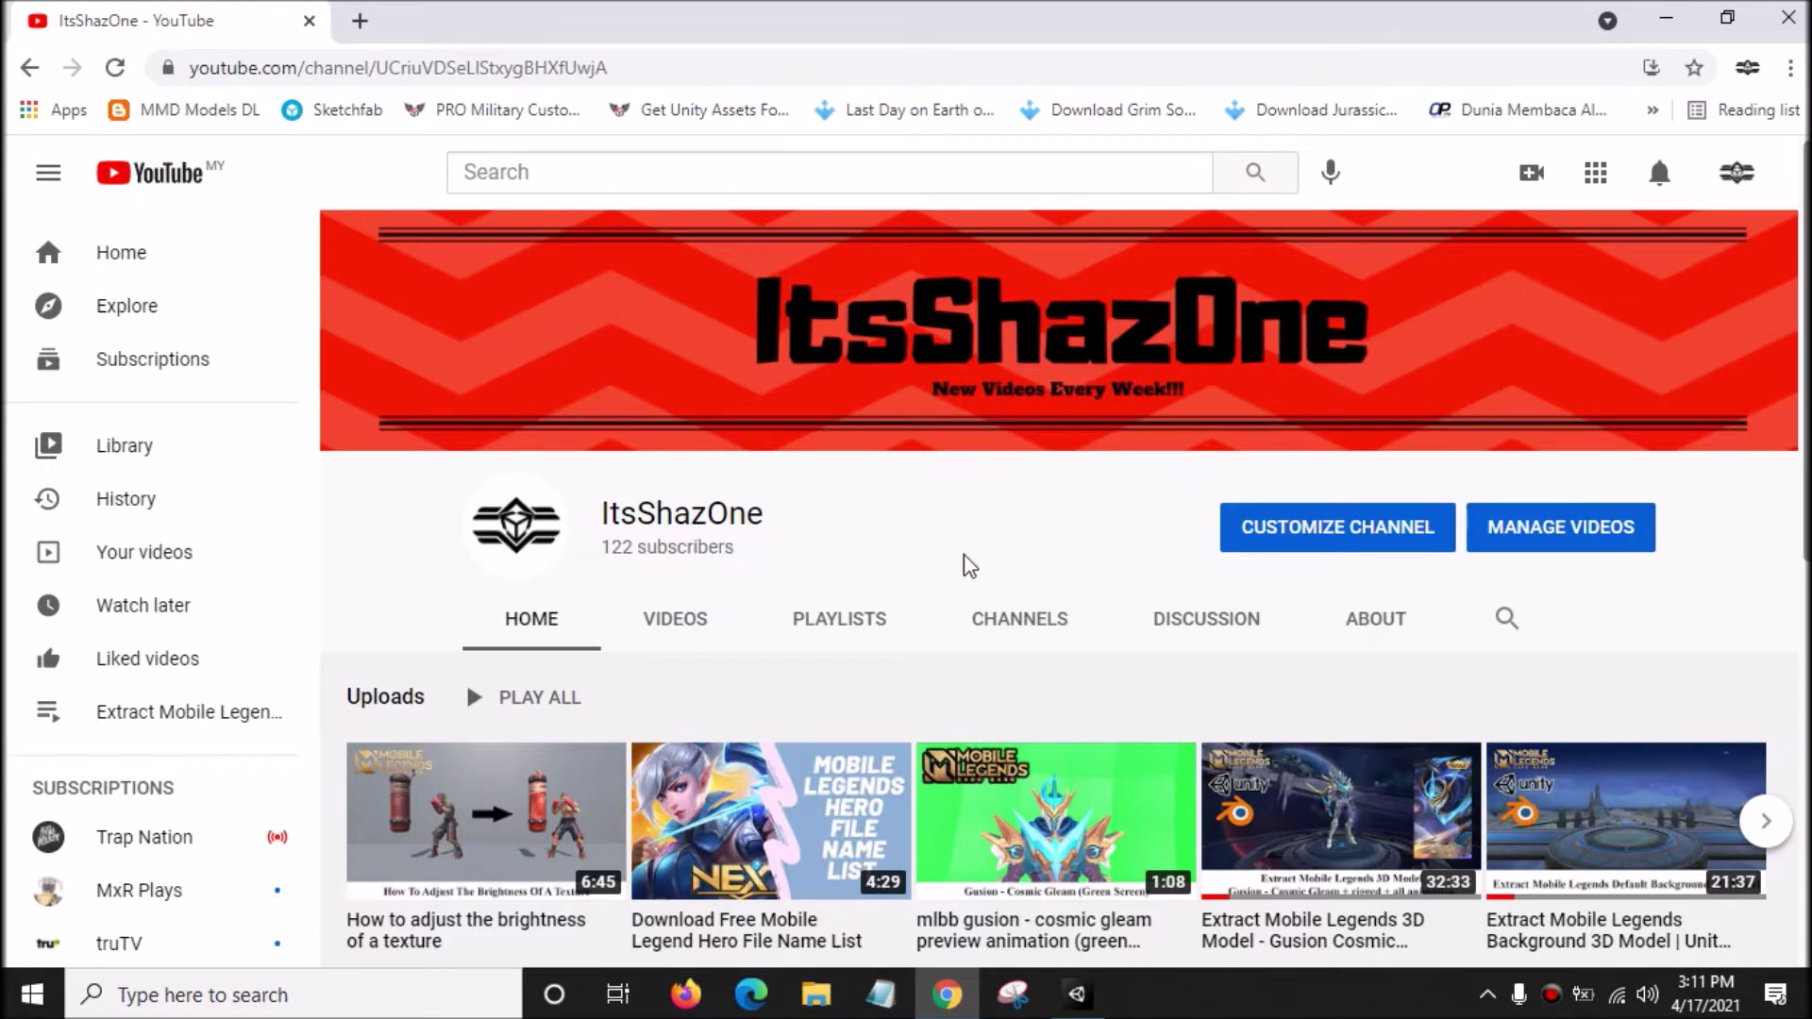
{"action": "key", "text": "super+d"}
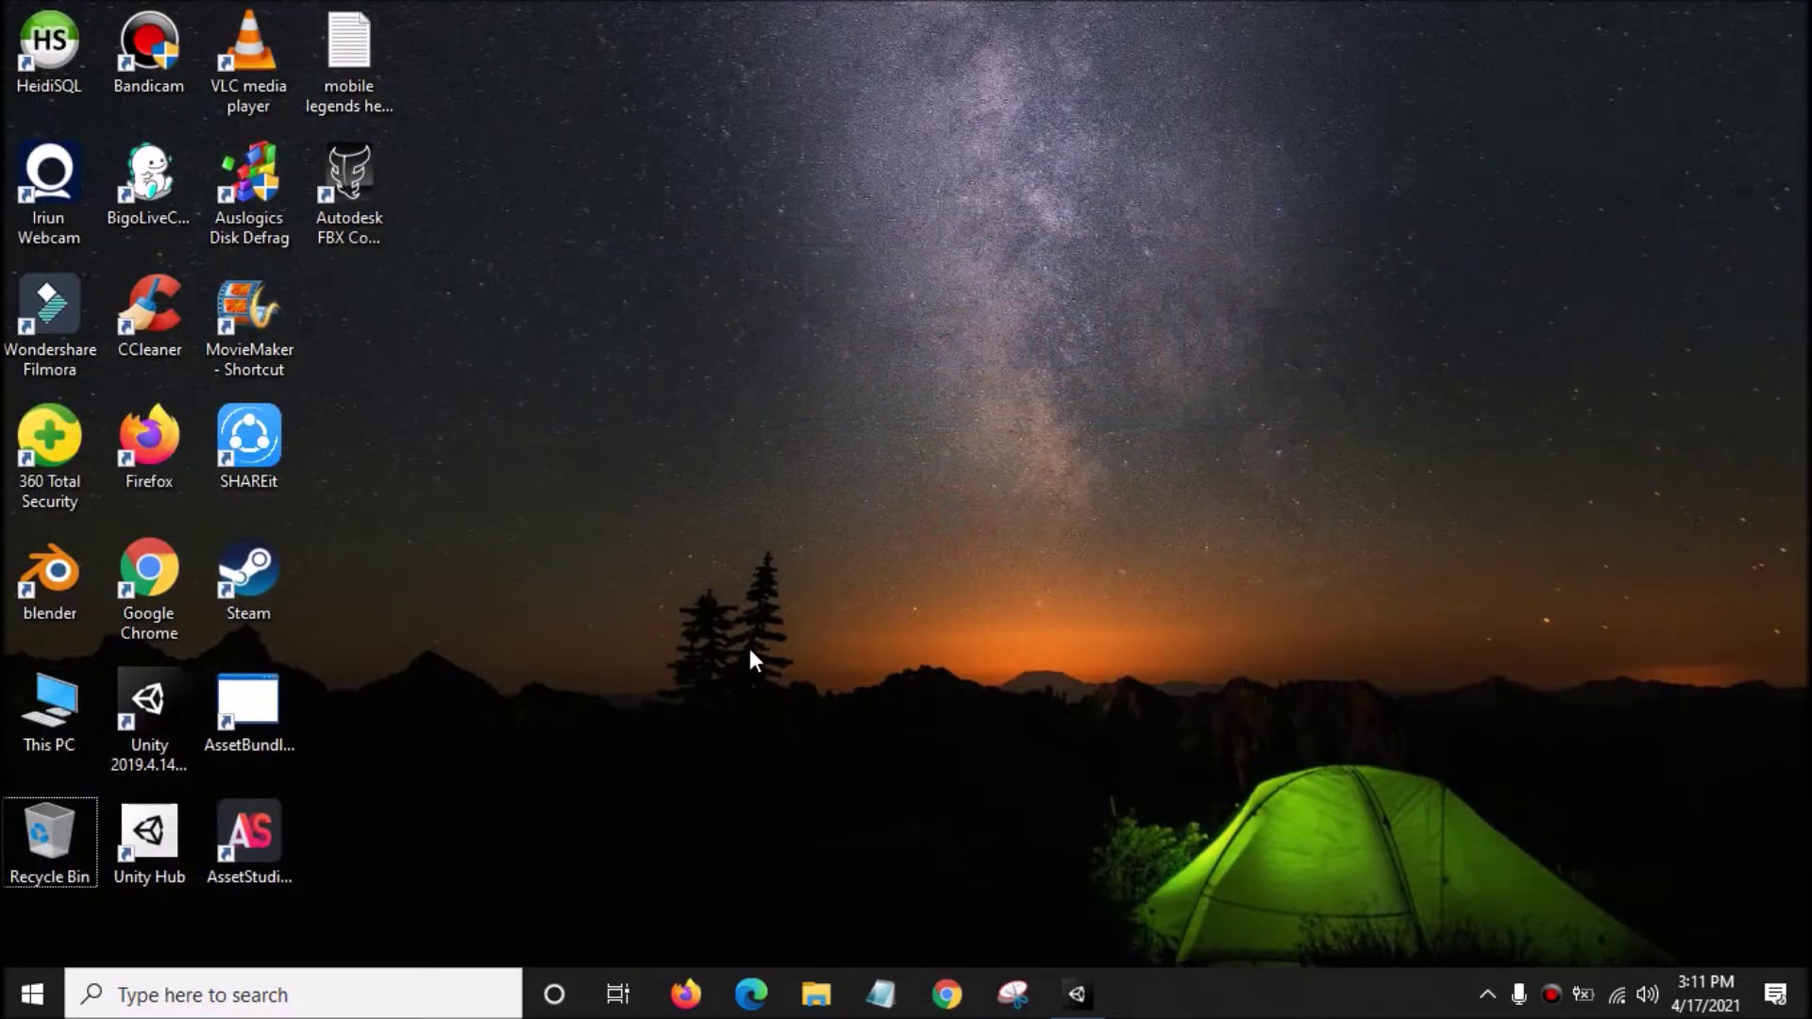
- In a new File Explorer window, open the V2043 phone's Internal shared storage > Android > data
{"action": "key", "text": "super+e"}
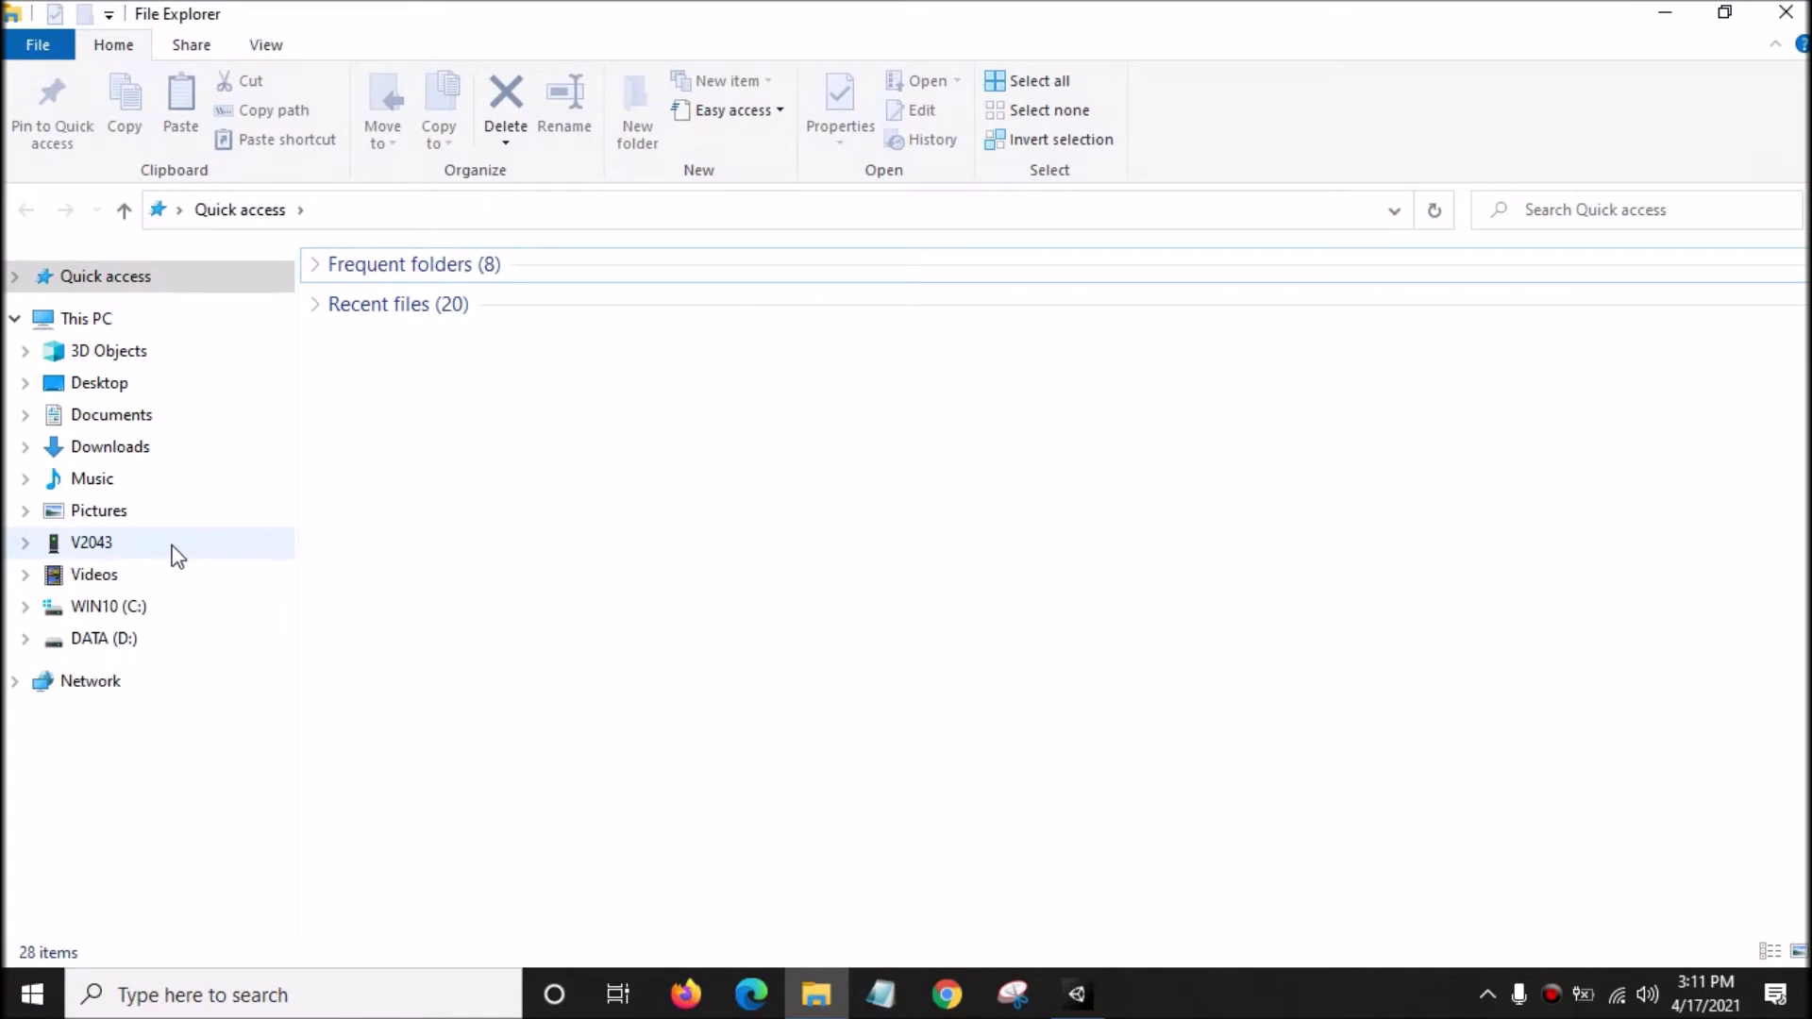
{"action": "left_click", "coordinate": [173, 544]}
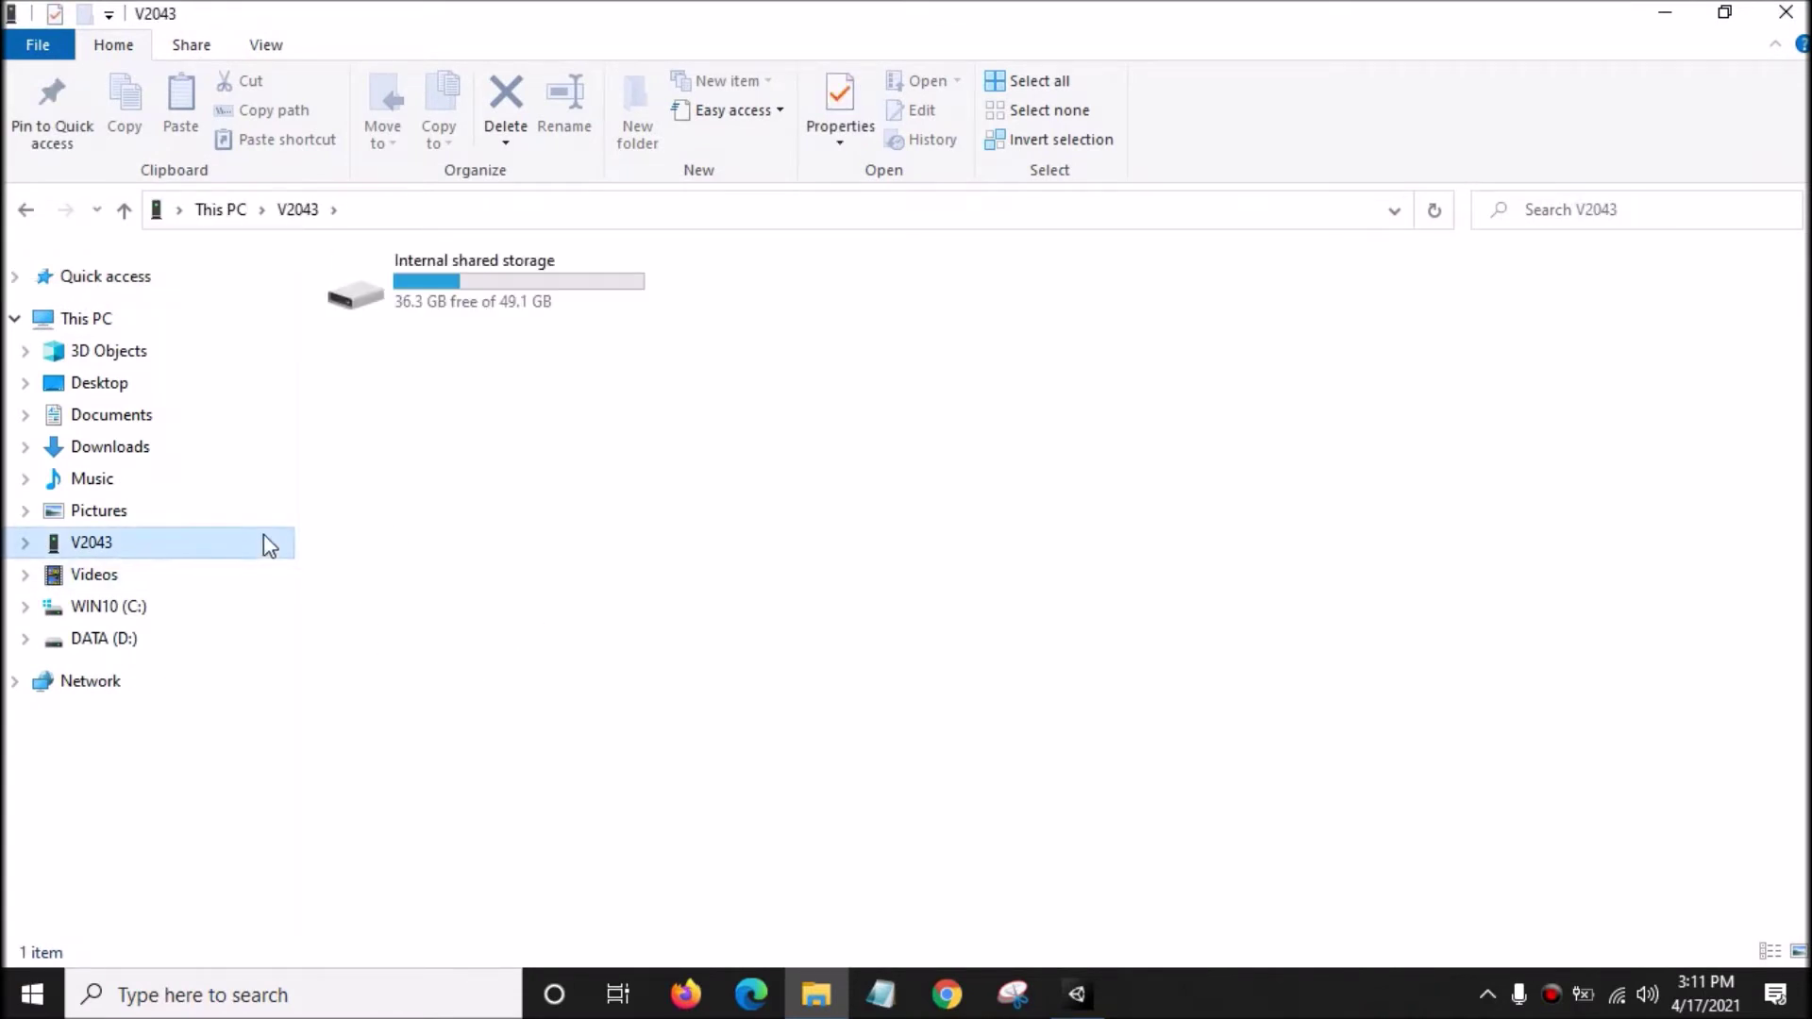
{"action": "double_click", "coordinate": [451, 310]}
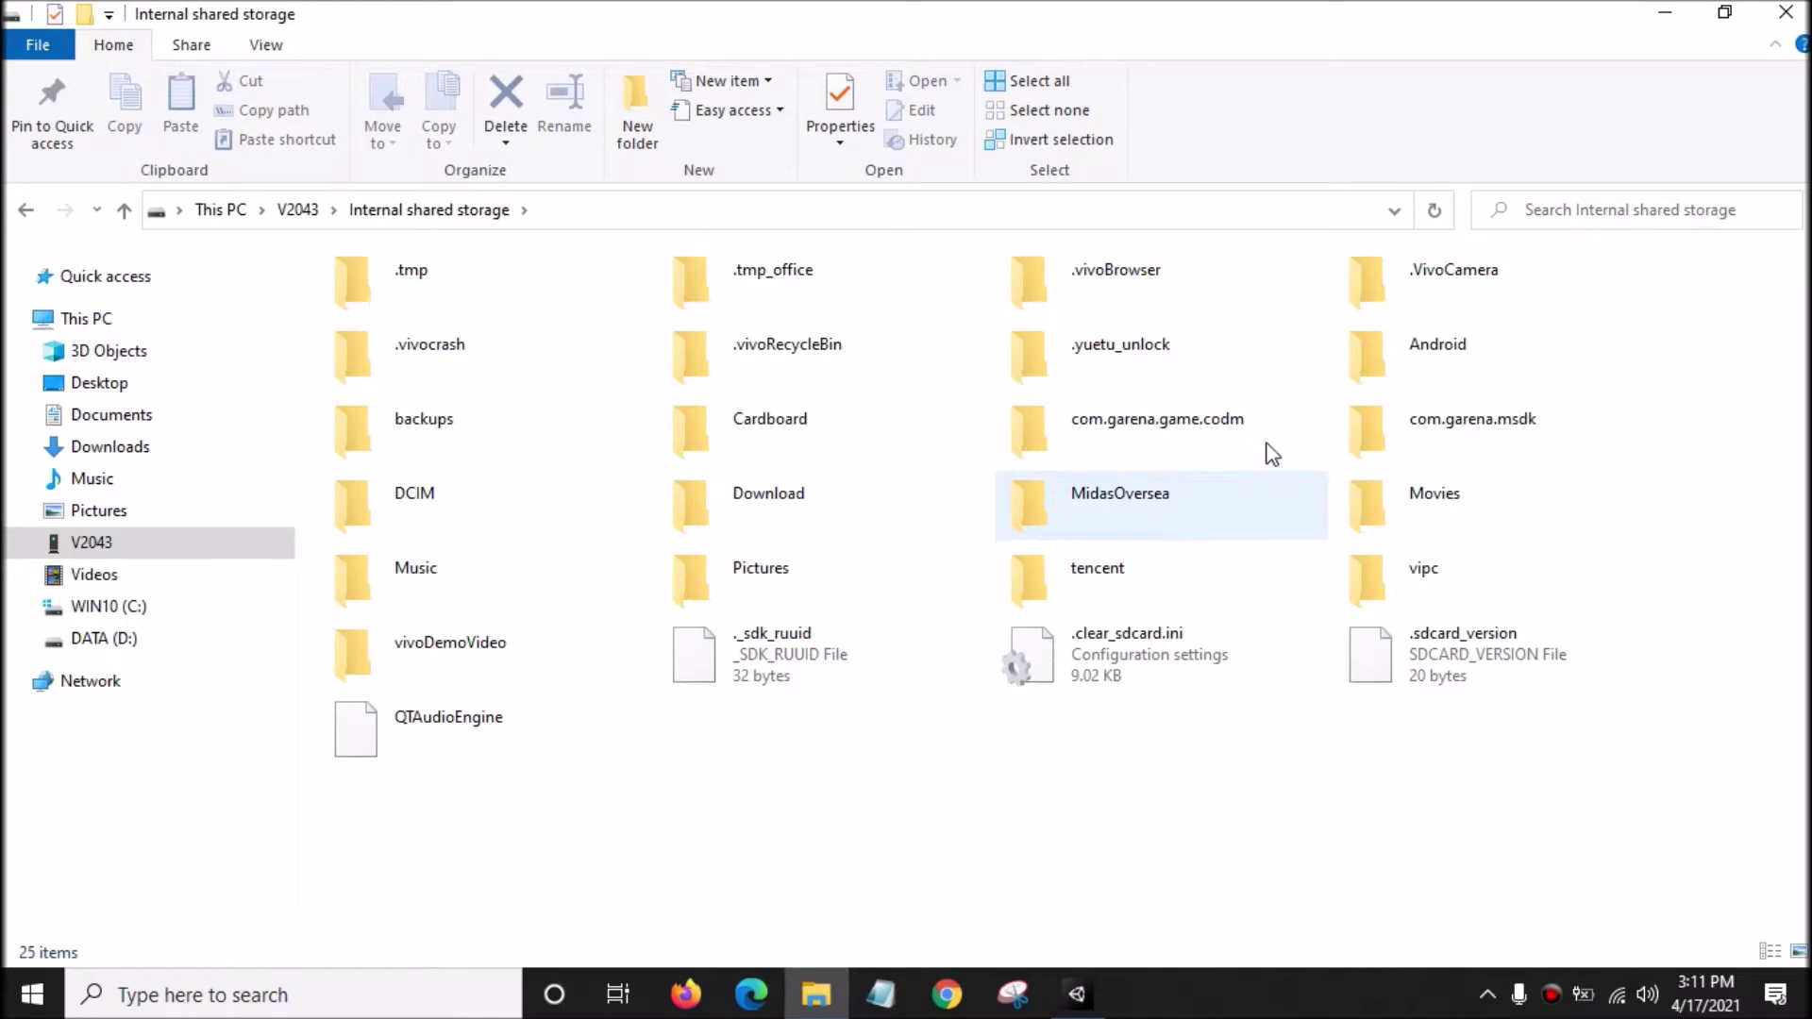
{"action": "left_click", "coordinate": [1397, 345]}
{"action": "double_click", "coordinate": [1397, 347]}
{"action": "double_click", "coordinate": [457, 295]}
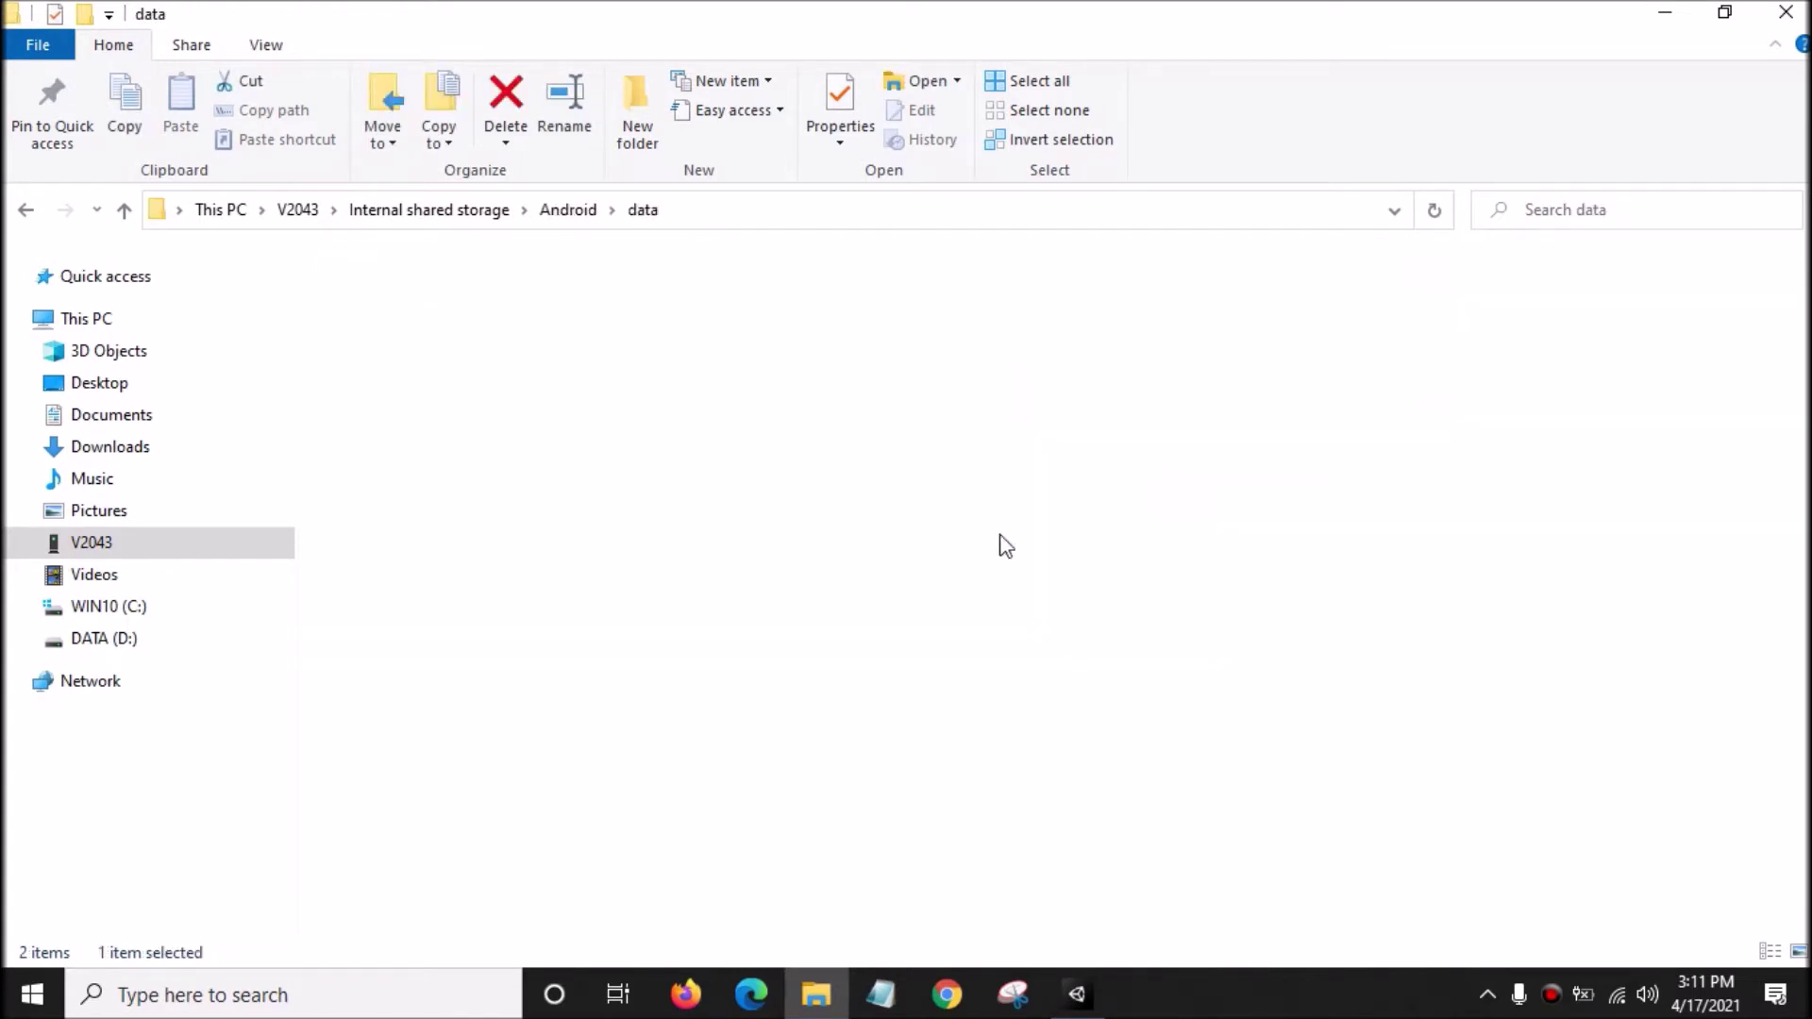
- Browse through com.mobile.legends > files > dragon2017 > assets > Art > android > h
{"action": "double_click", "coordinate": [1477, 670]}
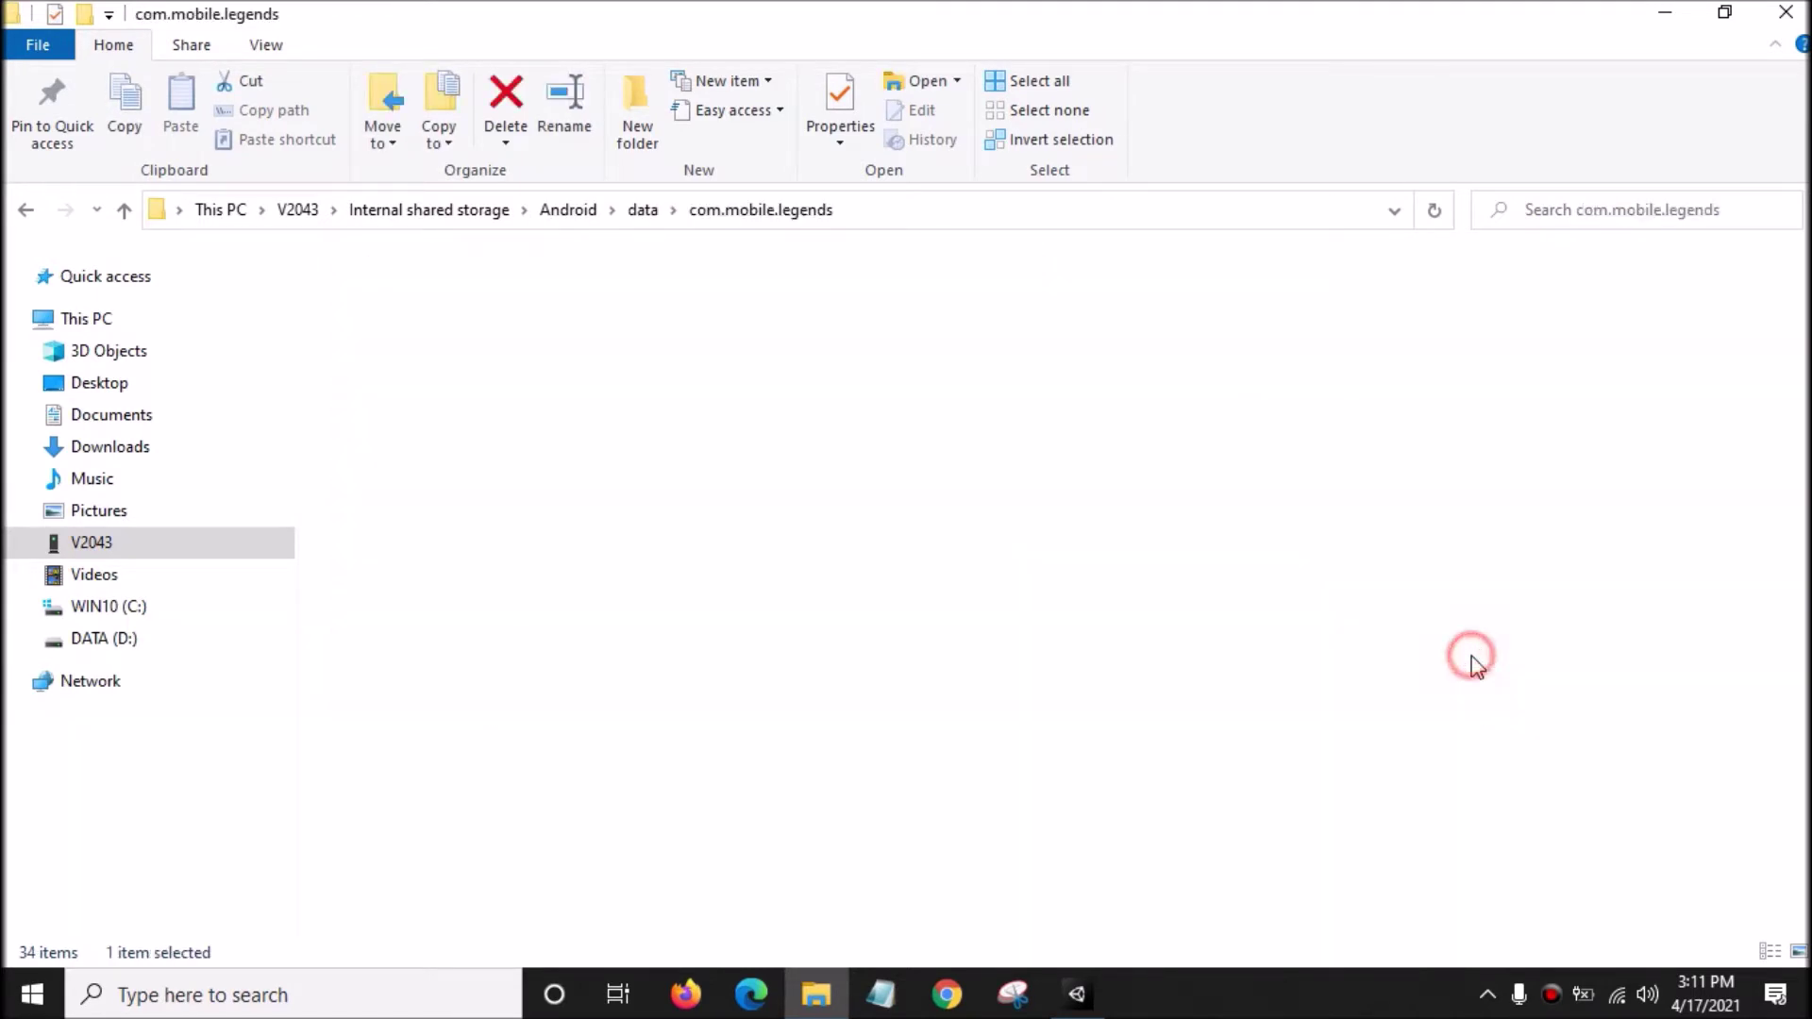
{"action": "double_click", "coordinate": [676, 279]}
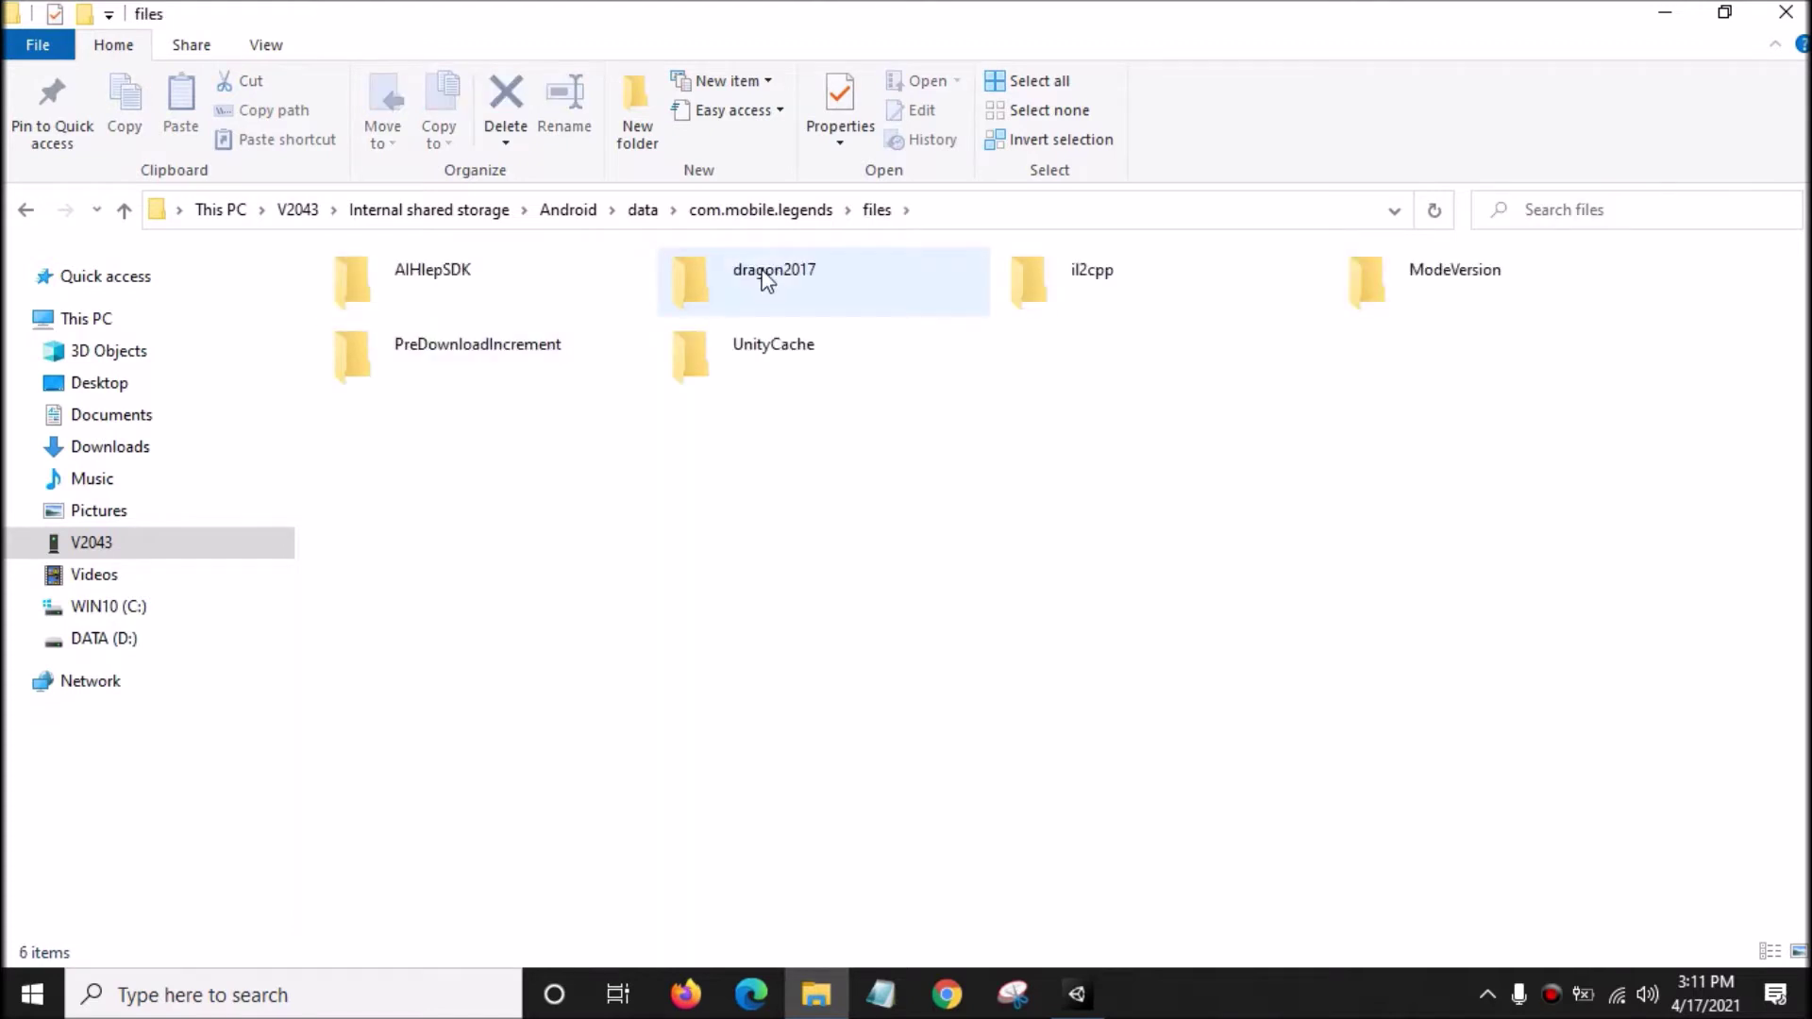
{"action": "double_click", "coordinate": [767, 281]}
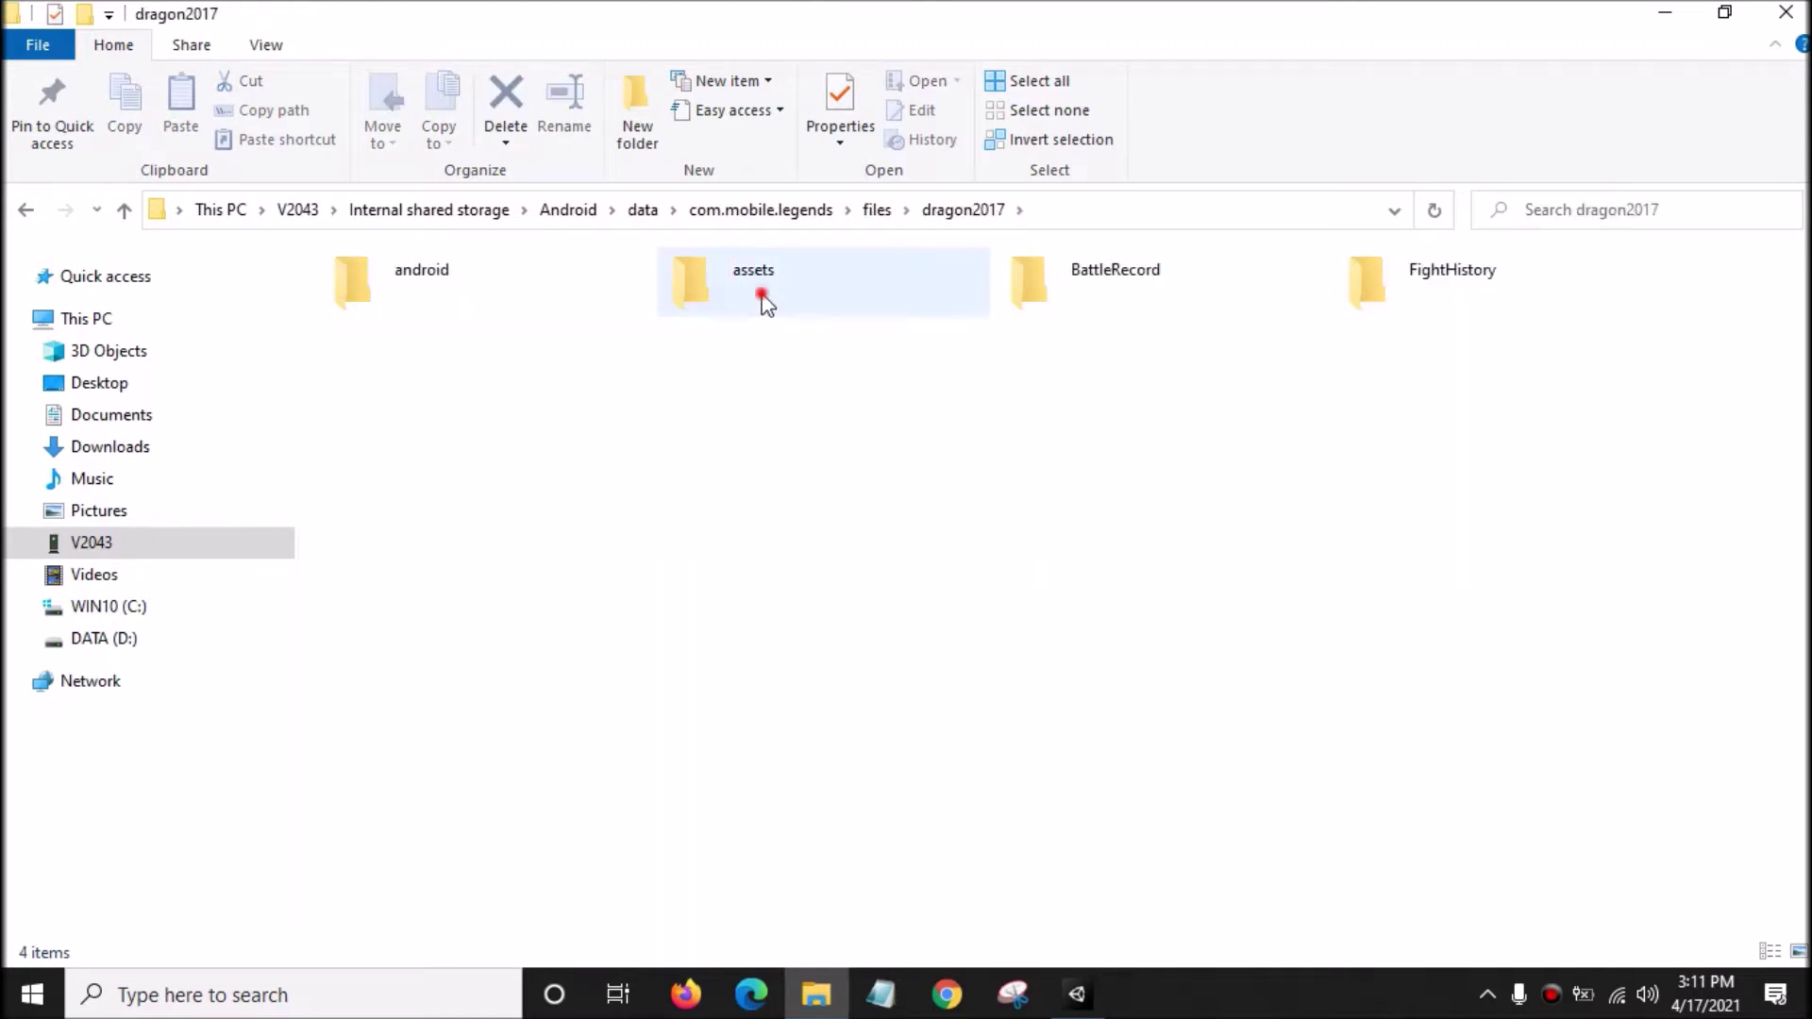
{"action": "double_click", "coordinate": [764, 294]}
{"action": "double_click", "coordinate": [772, 292]}
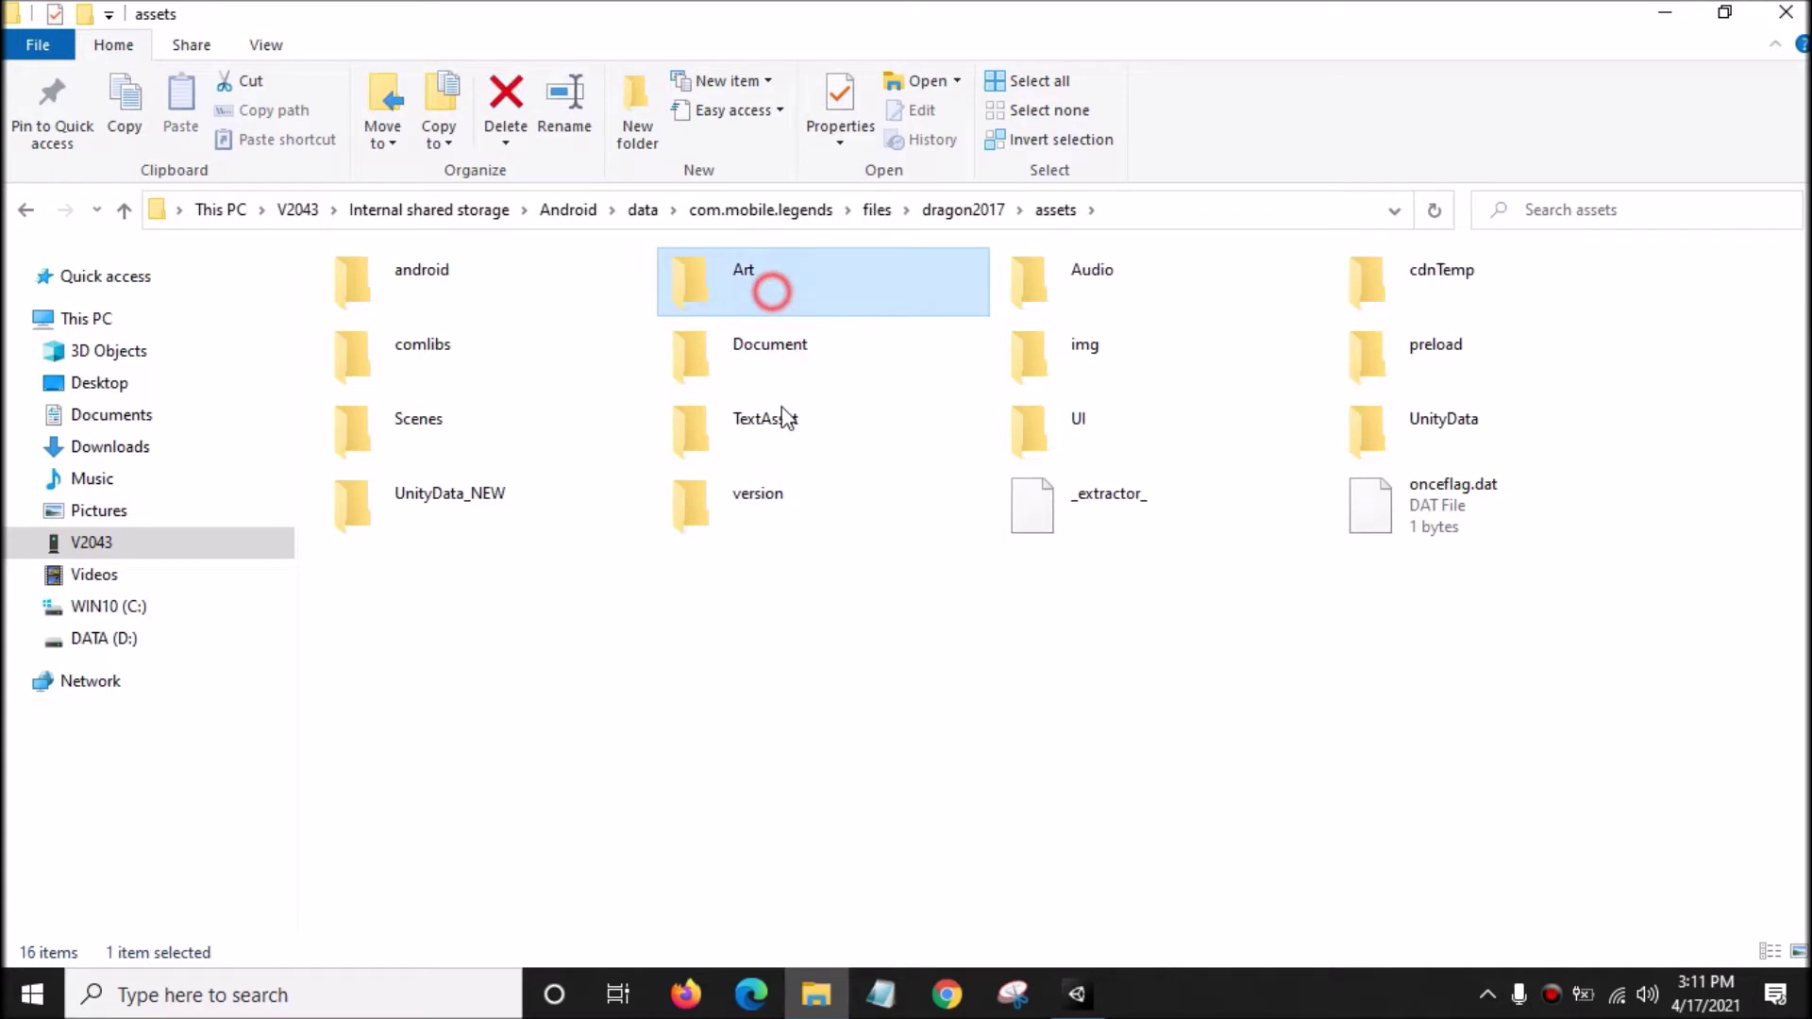
{"action": "double_click", "coordinate": [439, 286]}
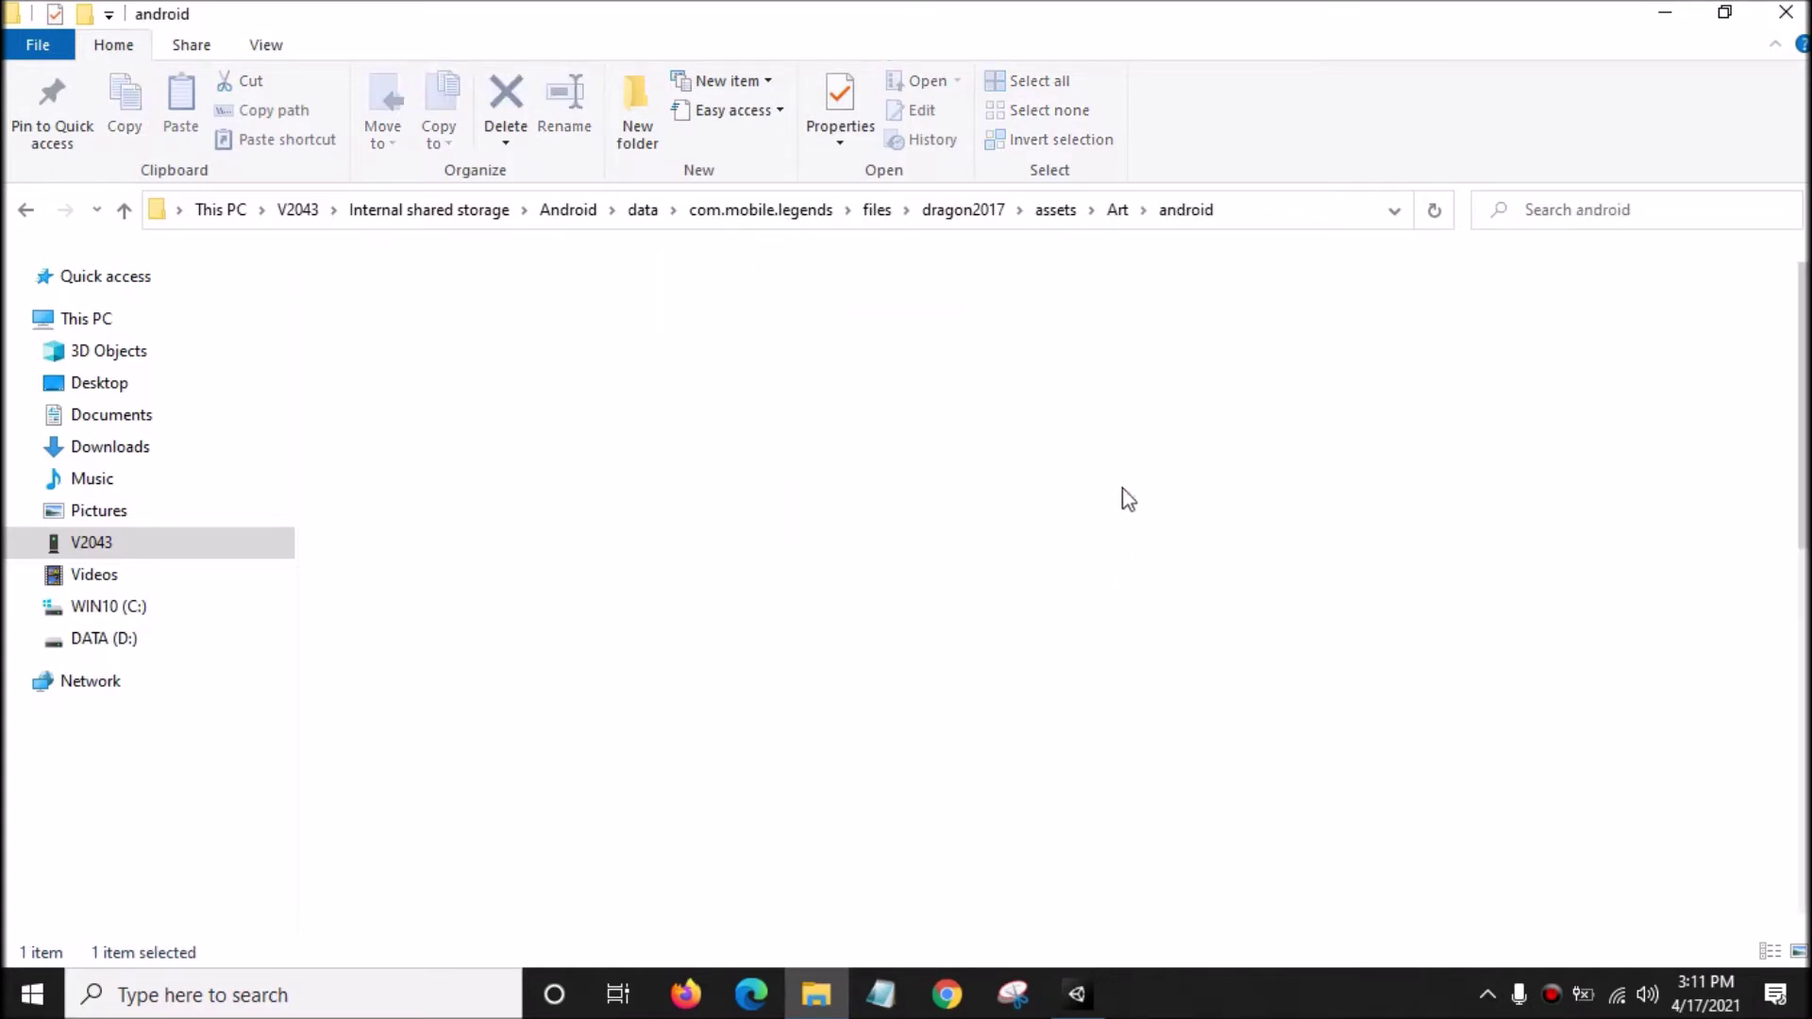
{"action": "left_click", "coordinate": [409, 456]}
{"action": "left_click", "coordinate": [477, 441]}
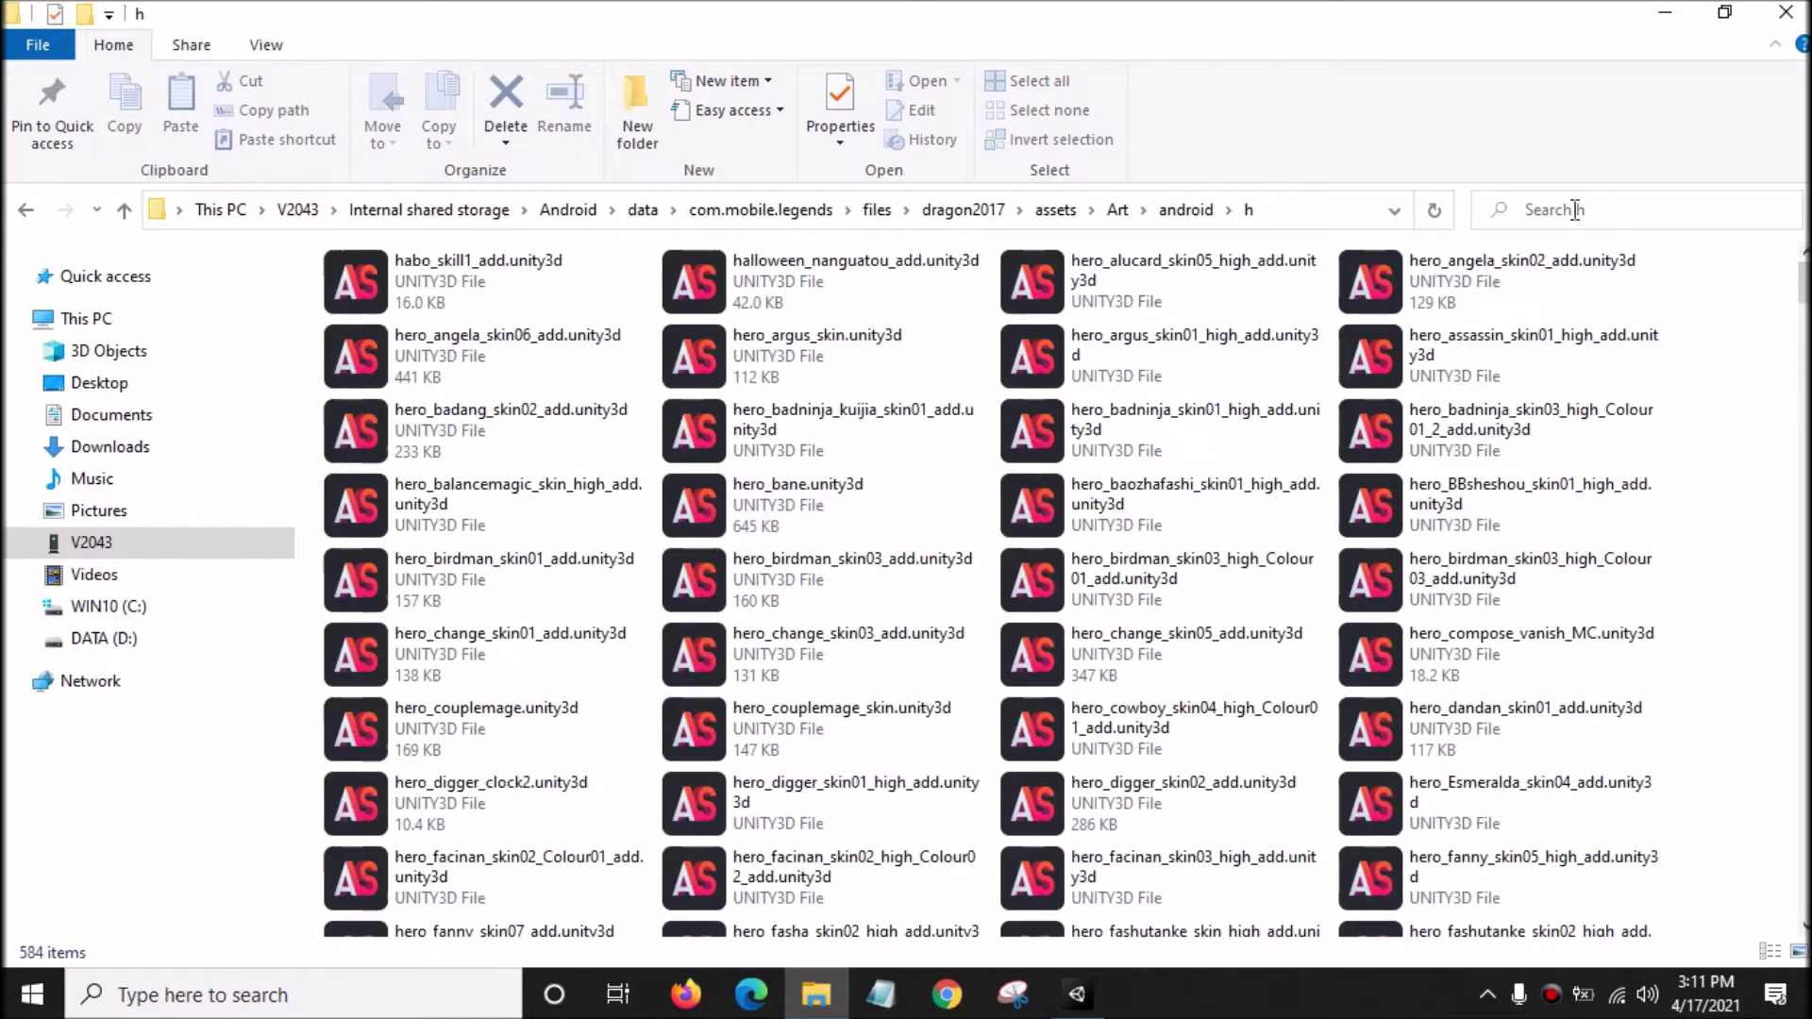
- Search the h folder for the hero_pakuite files
{"action": "type", "text": "hero_"}
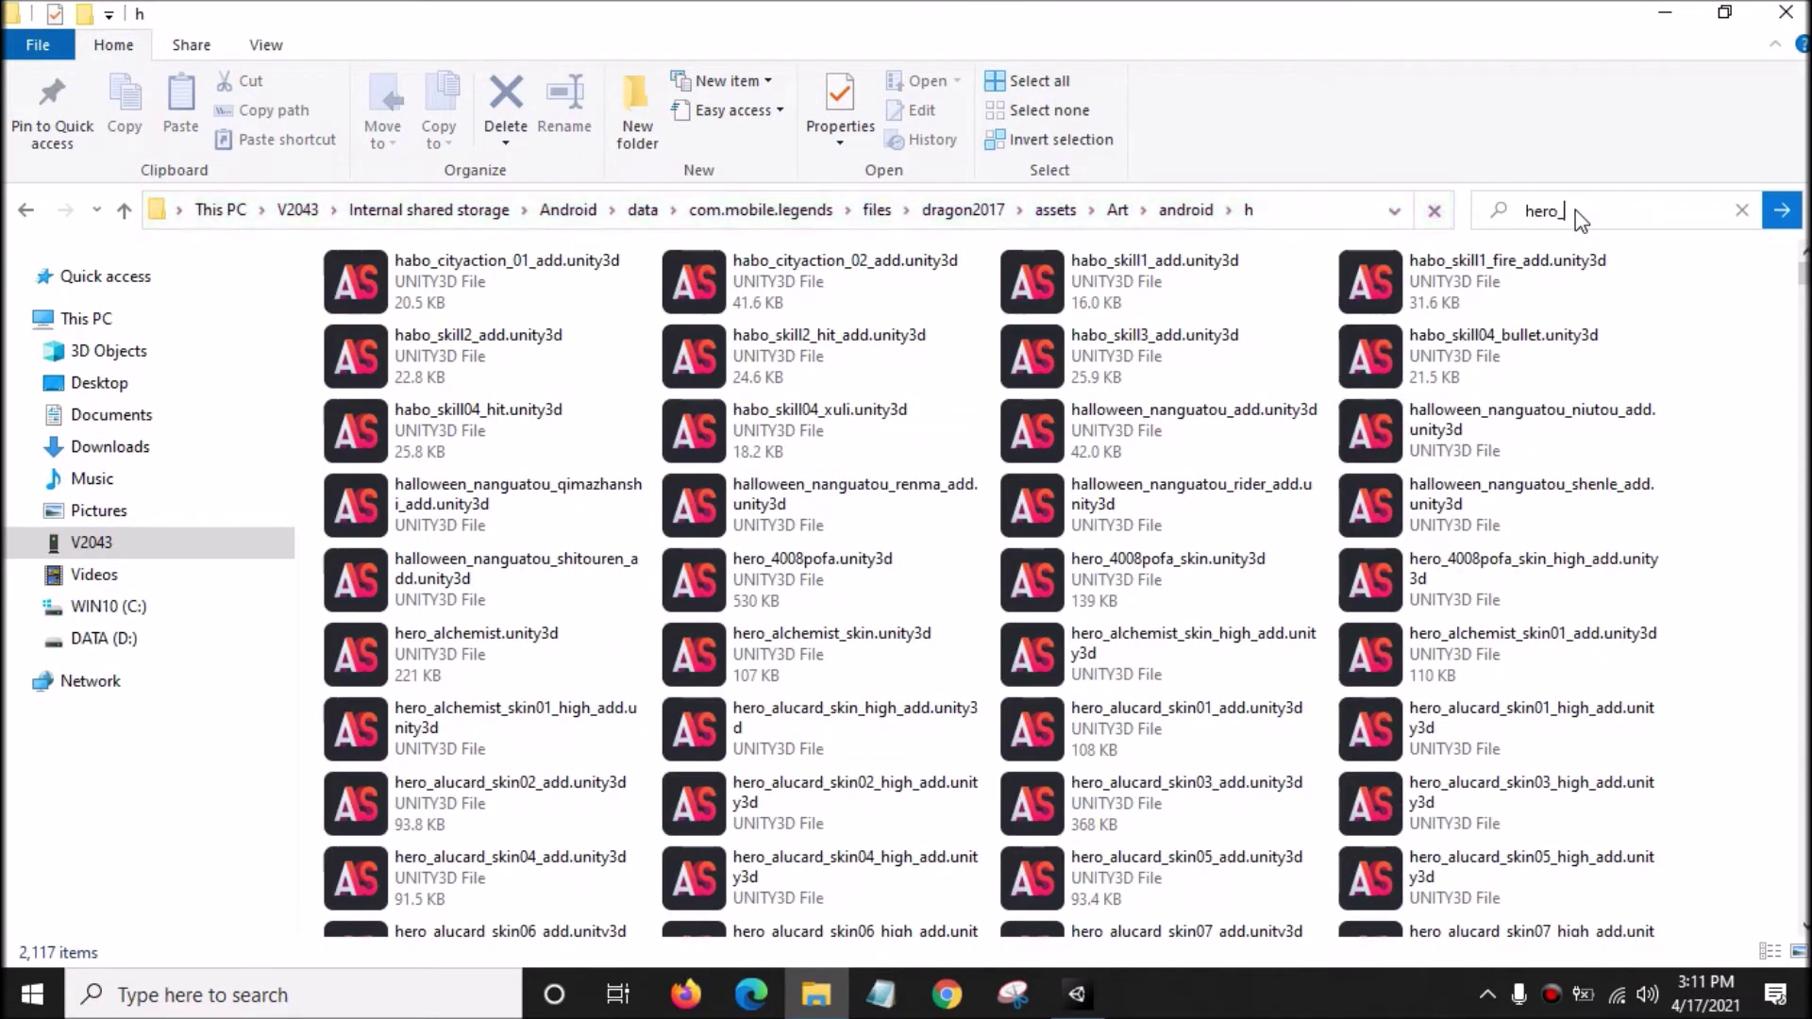
{"action": "type", "text": "prkuite"}
{"action": "key", "text": "Tab"}
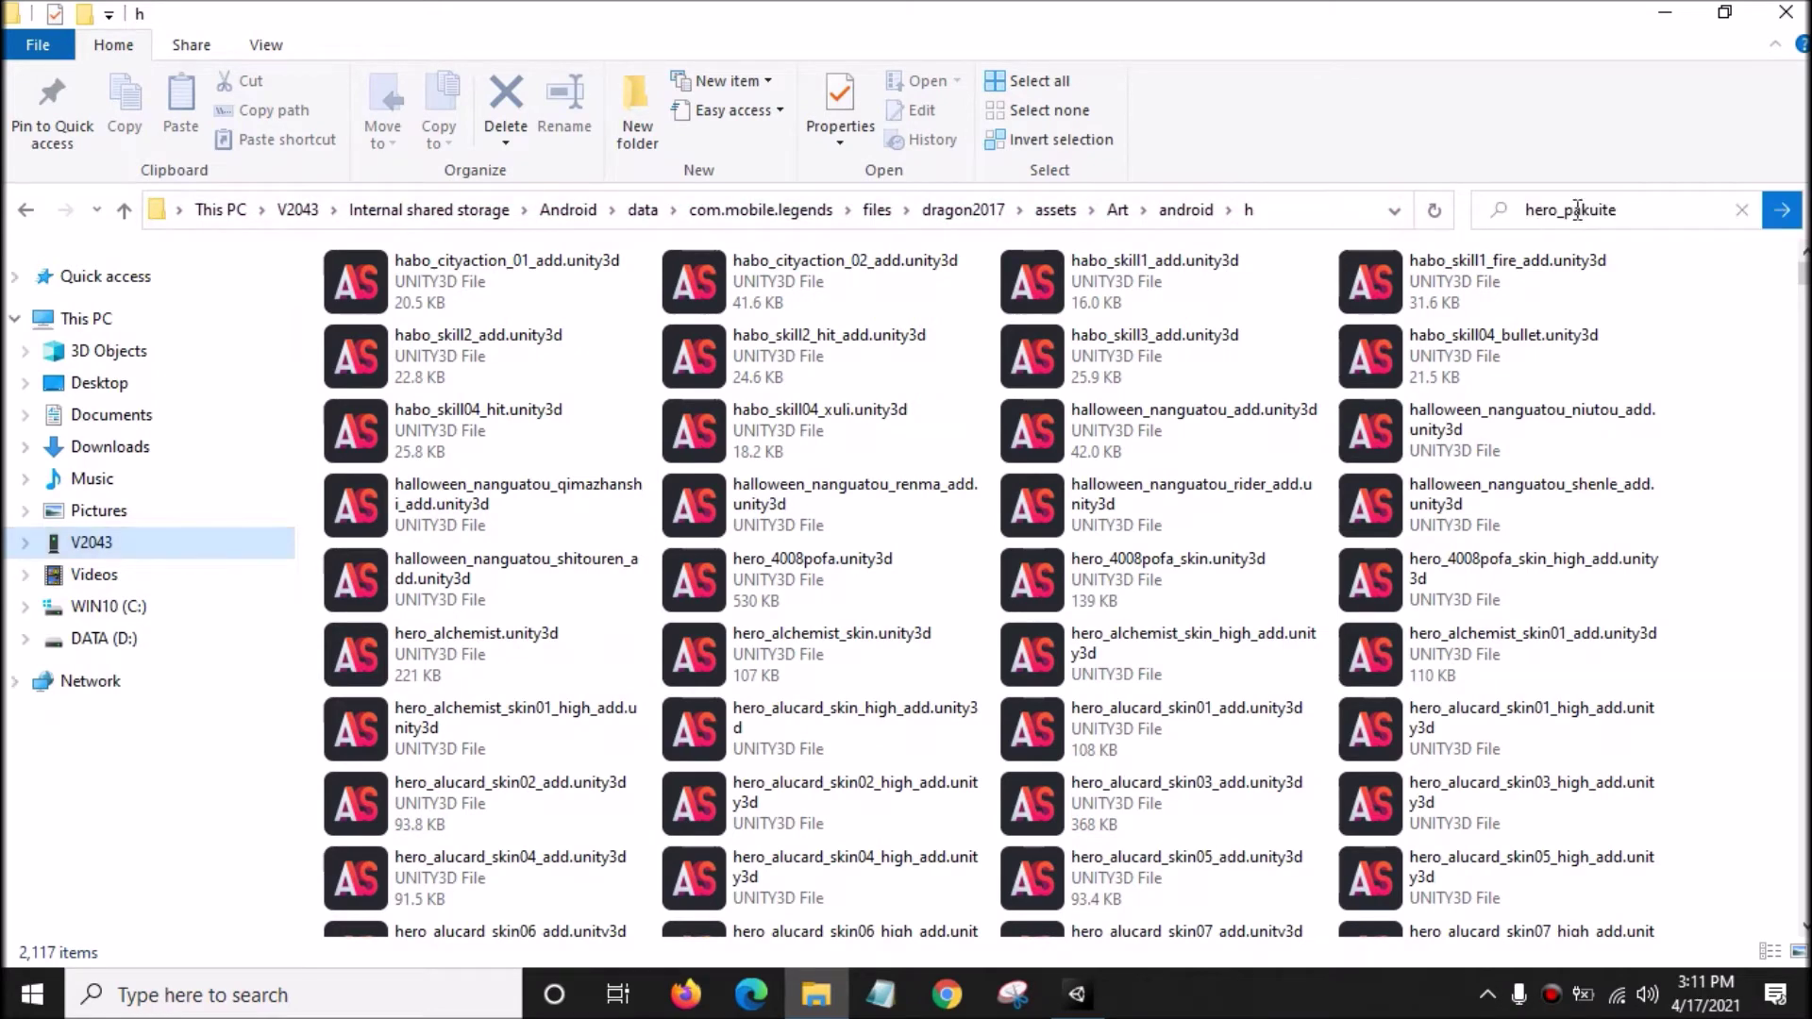
{"action": "key", "text": "Return"}
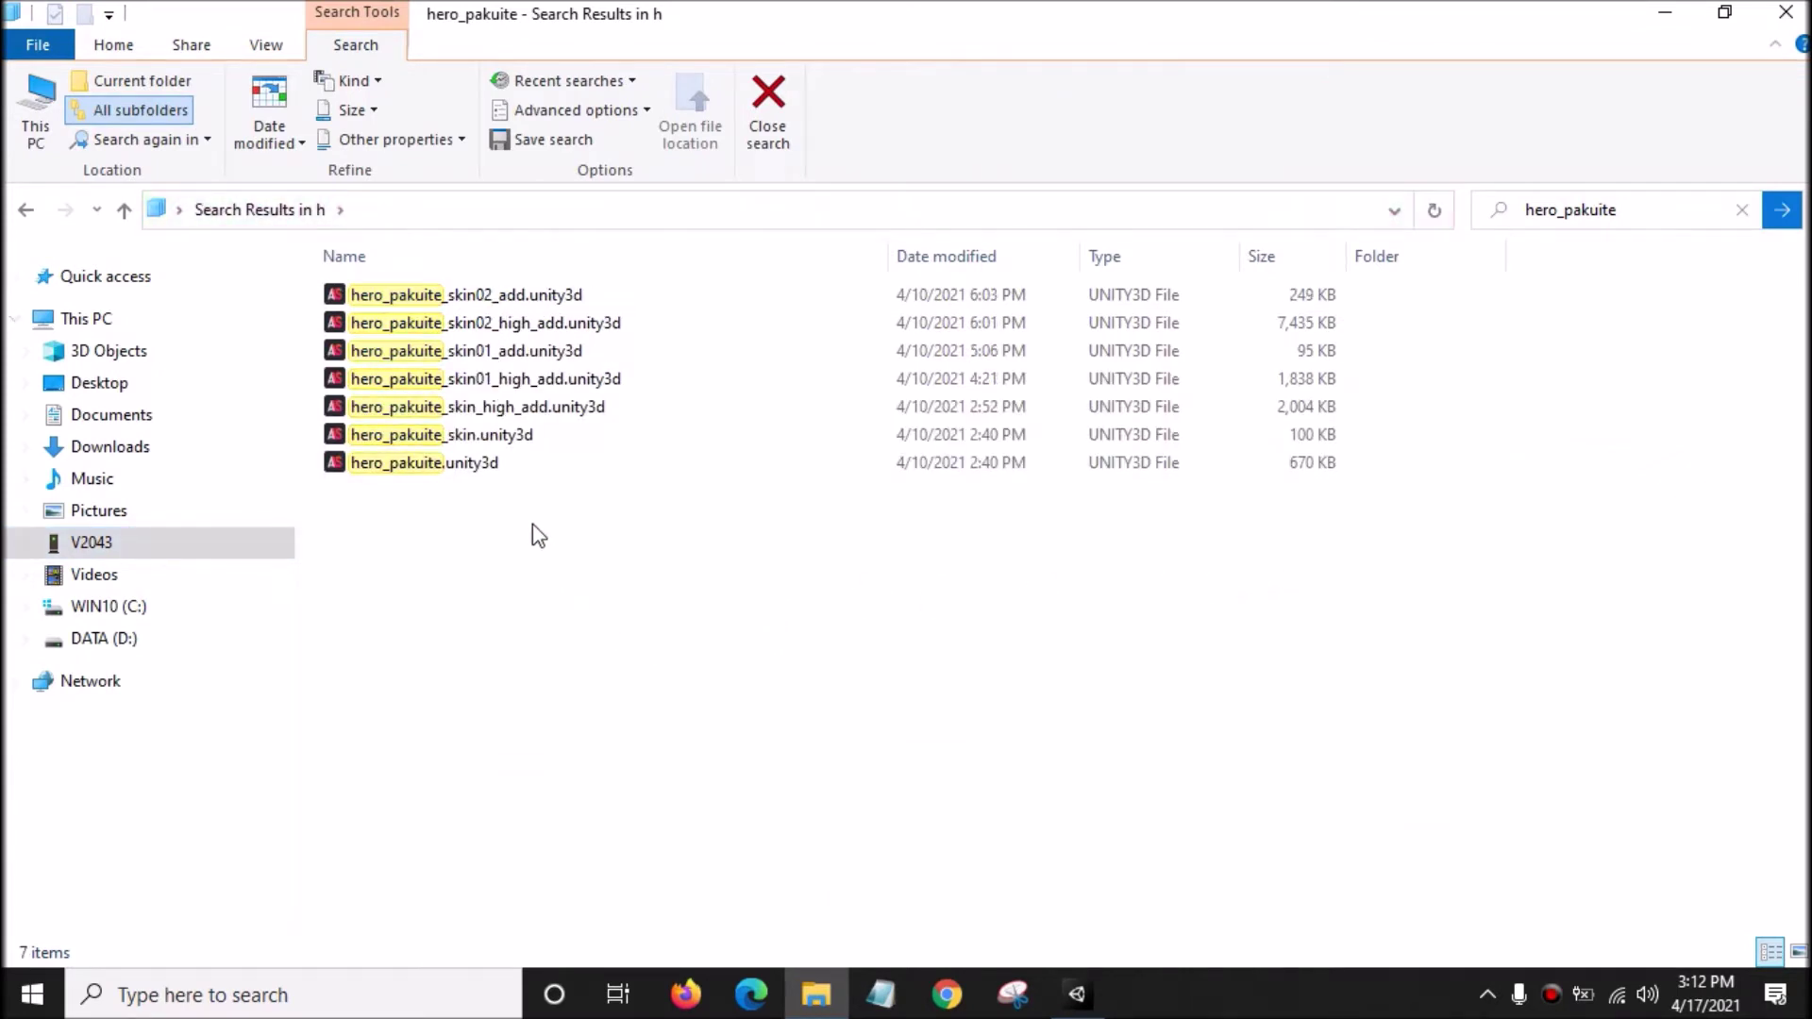
- Copy the hero_pakuite, hero_pakuite_skin and hero_pakuite_skin_high_add unity3d files and minimize Explorer
{"action": "left_click", "coordinate": [525, 462]}
{"action": "left_click", "coordinate": [549, 407], "text": "shift"}
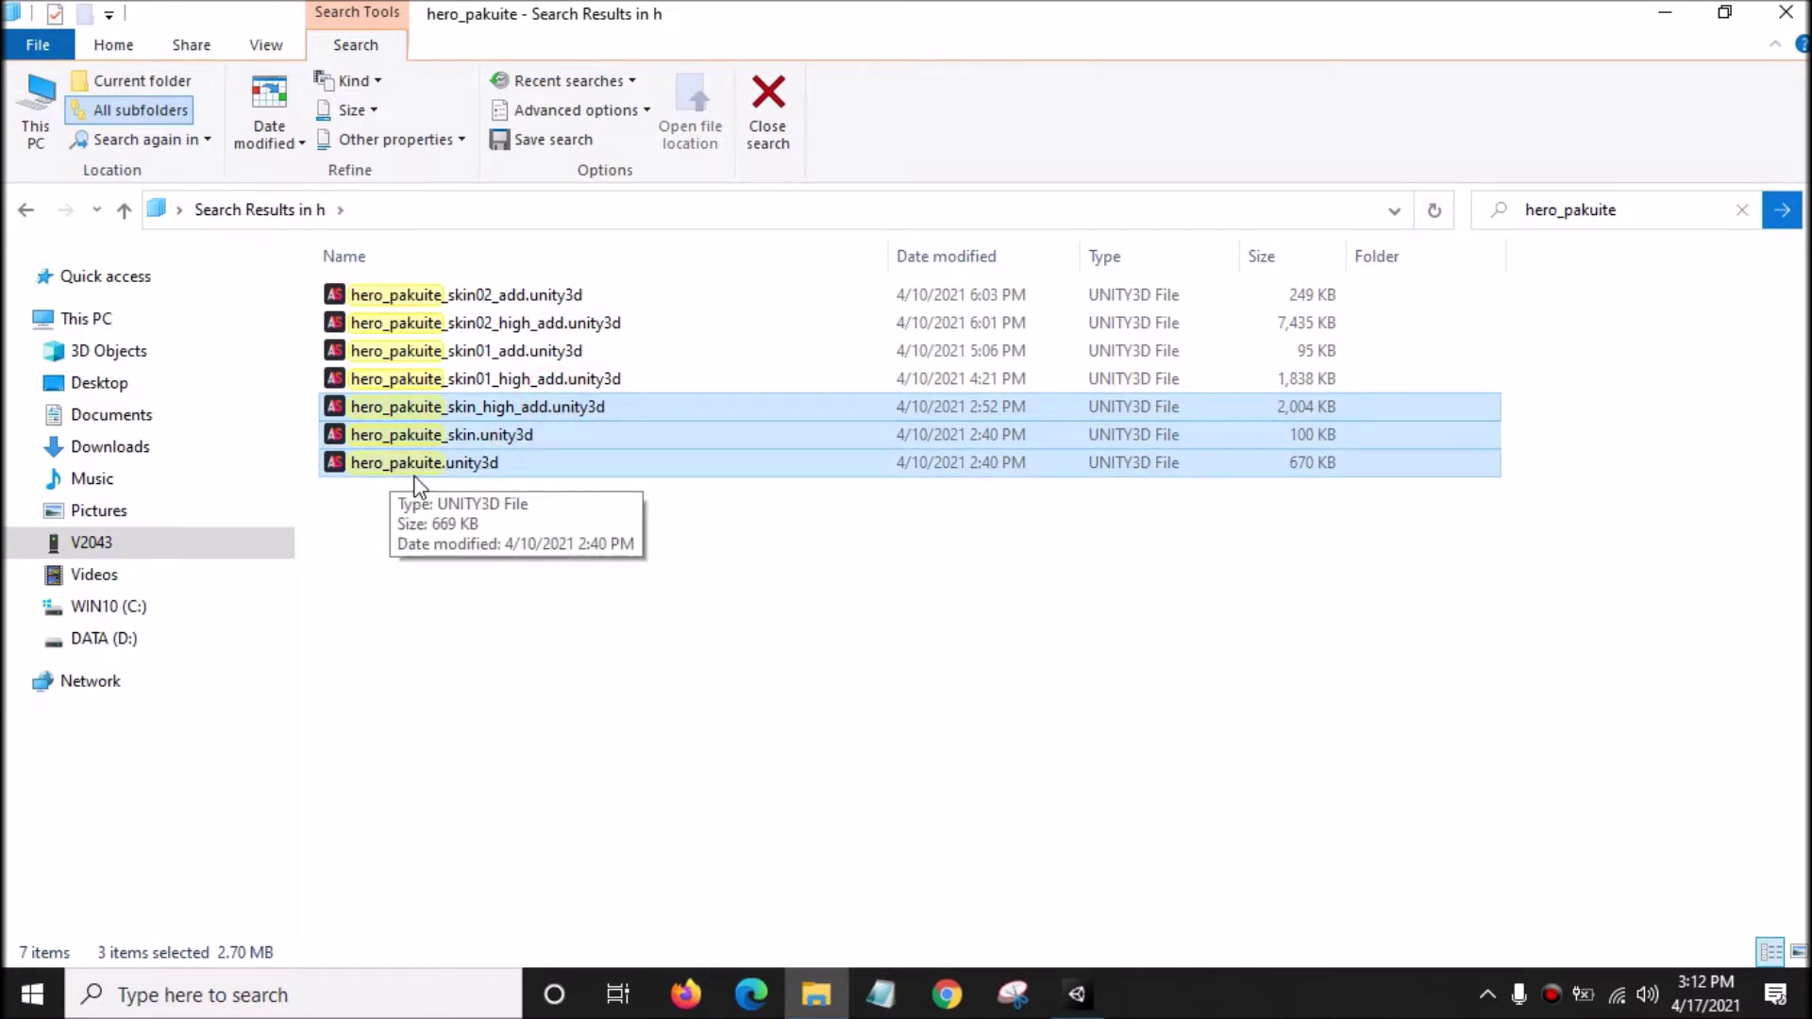
{"action": "right_click", "coordinate": [617, 428]}
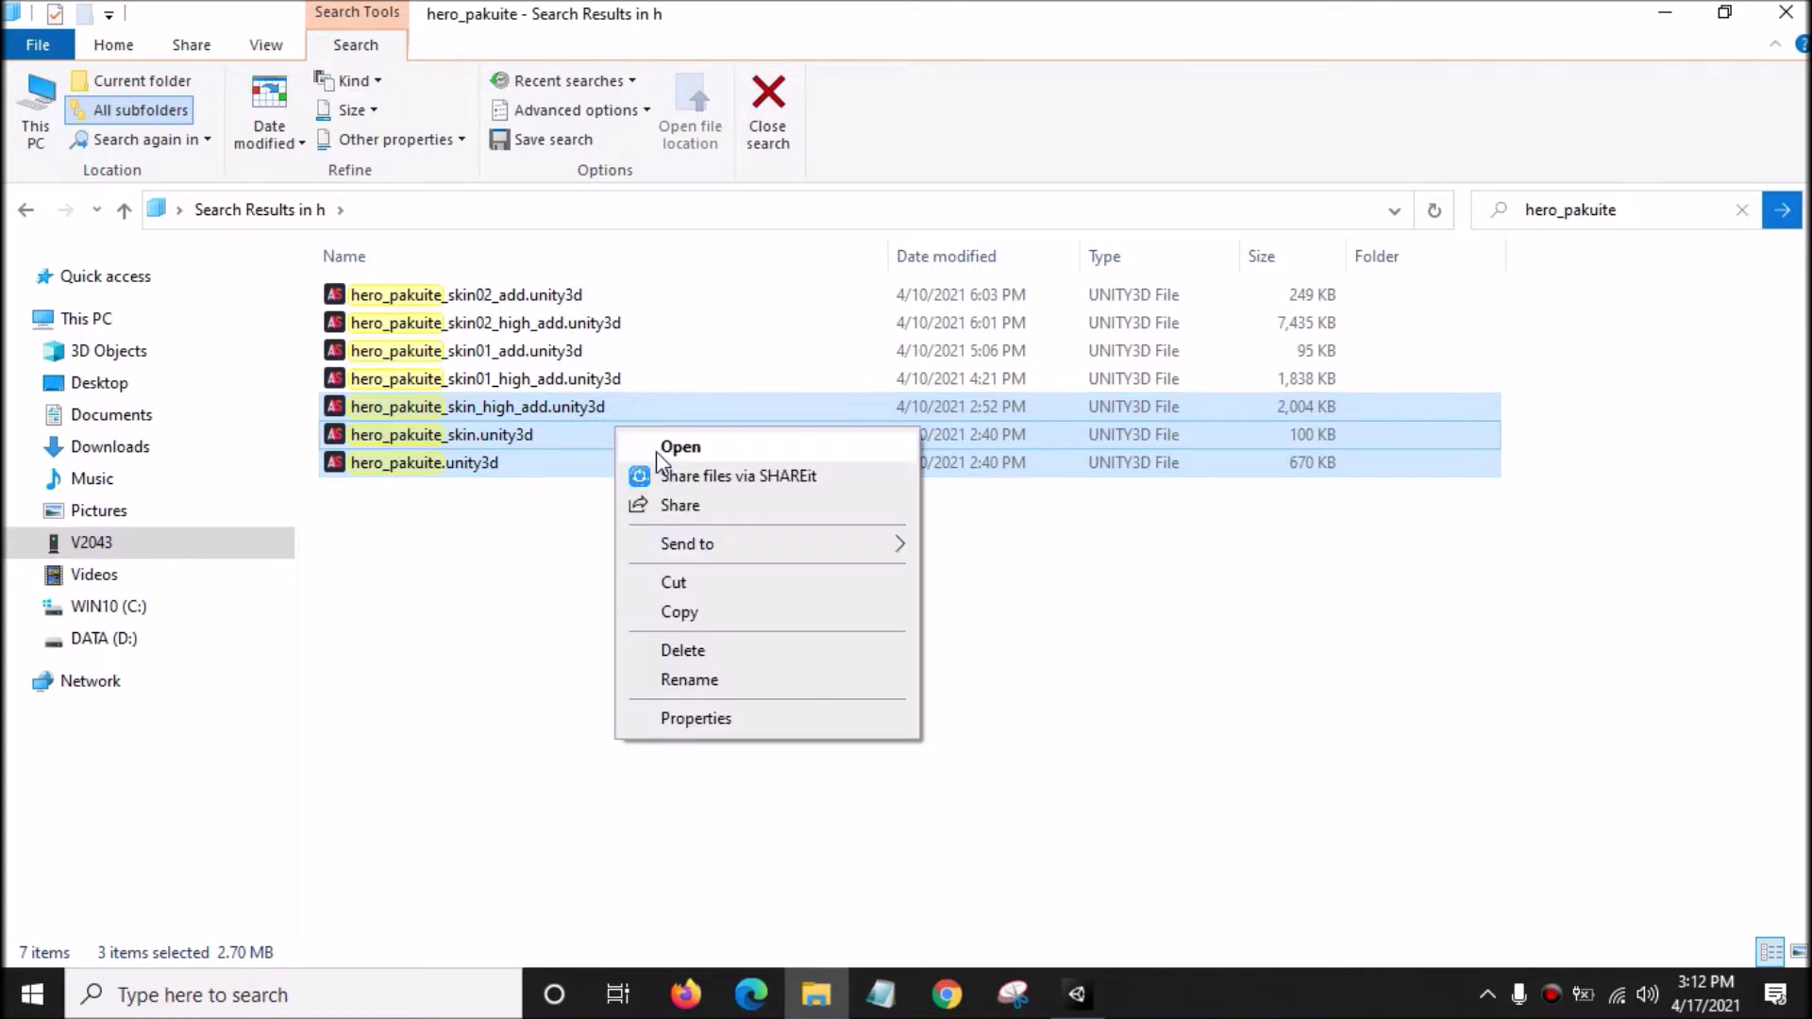
{"action": "left_click", "coordinate": [699, 613]}
{"action": "left_click", "coordinate": [1664, 13]}
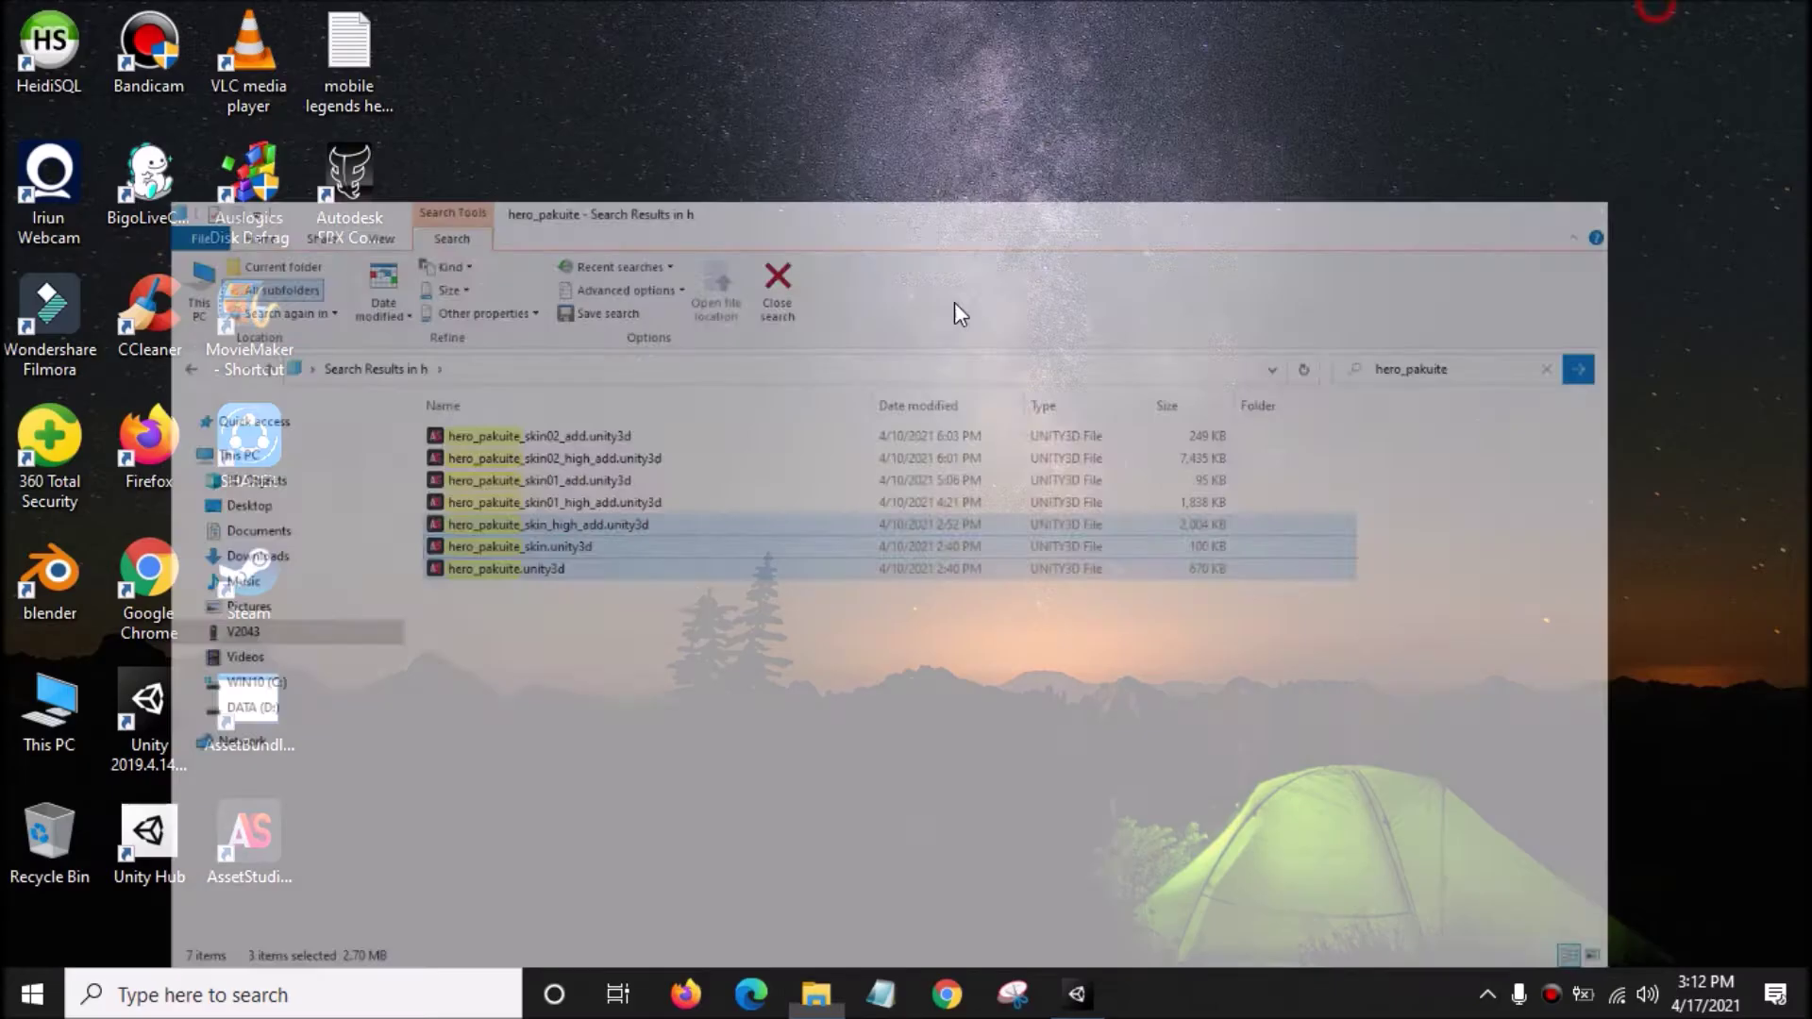
- Paste the three copied hero_pakuite files onto the desktop
{"action": "right_click", "coordinate": [772, 364]}
{"action": "left_click", "coordinate": [889, 500]}
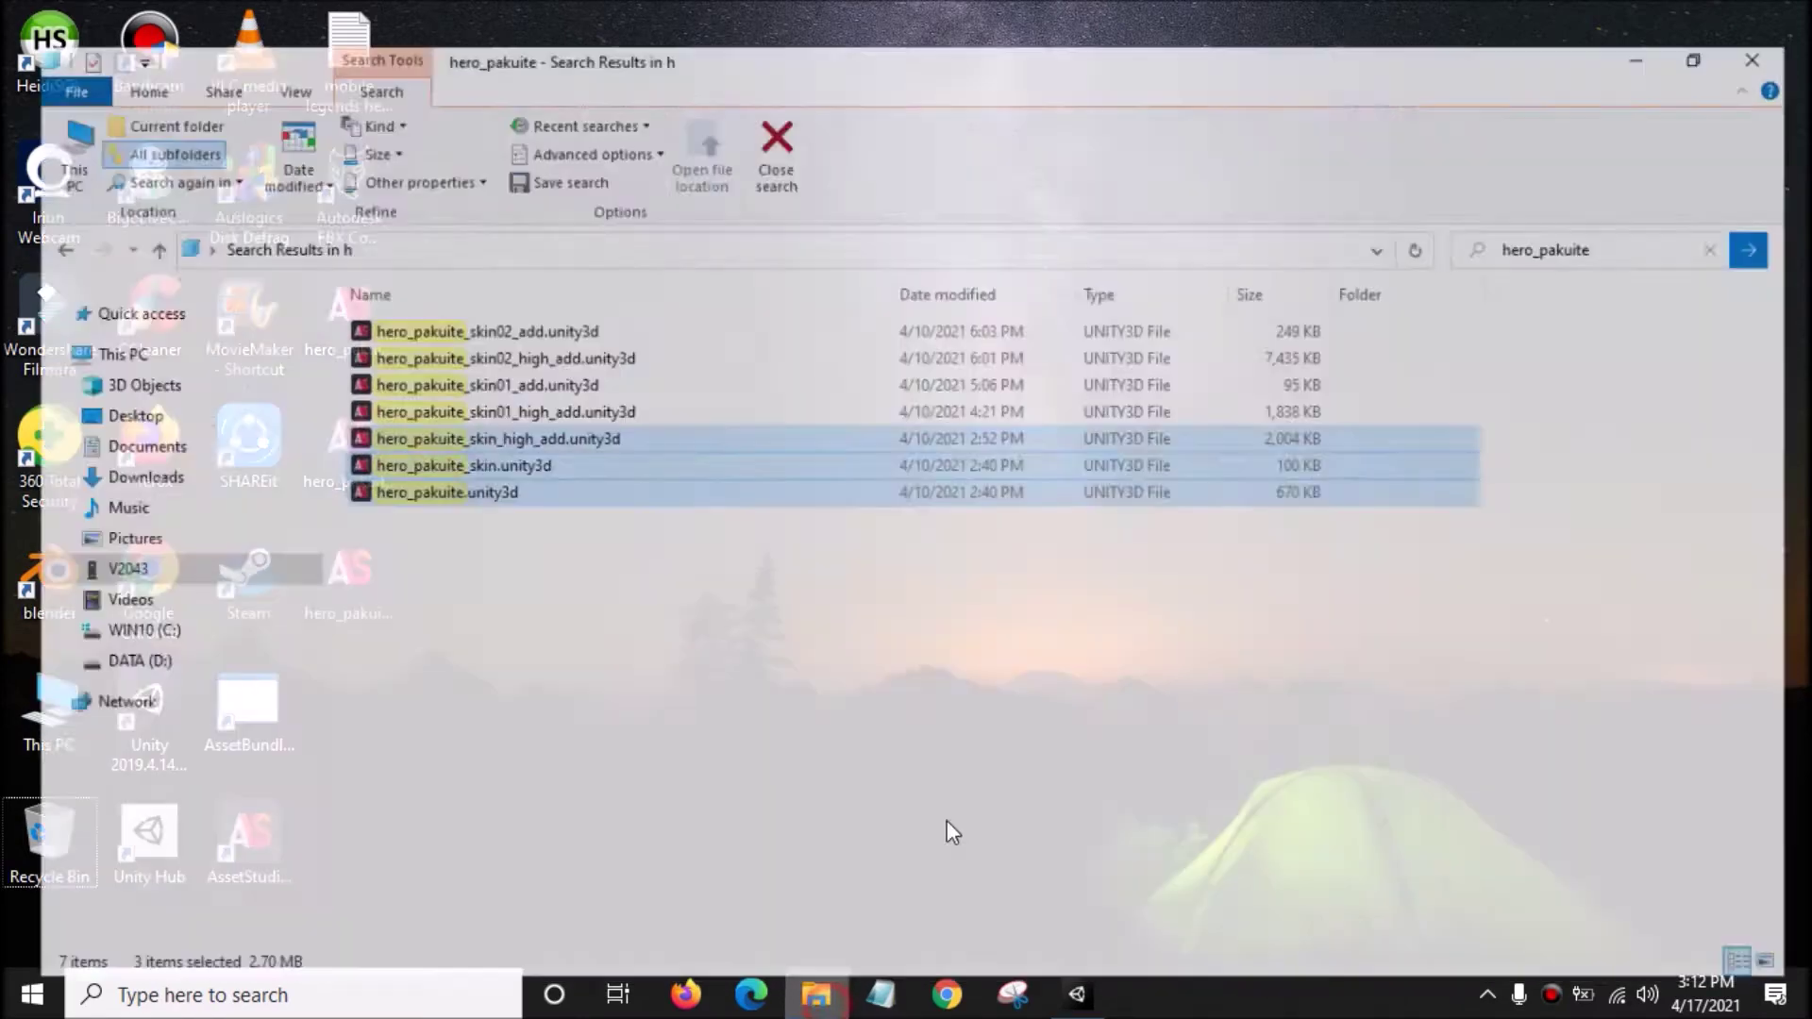
{"action": "left_click", "coordinate": [948, 819]}
{"action": "left_click", "coordinate": [1220, 368]}
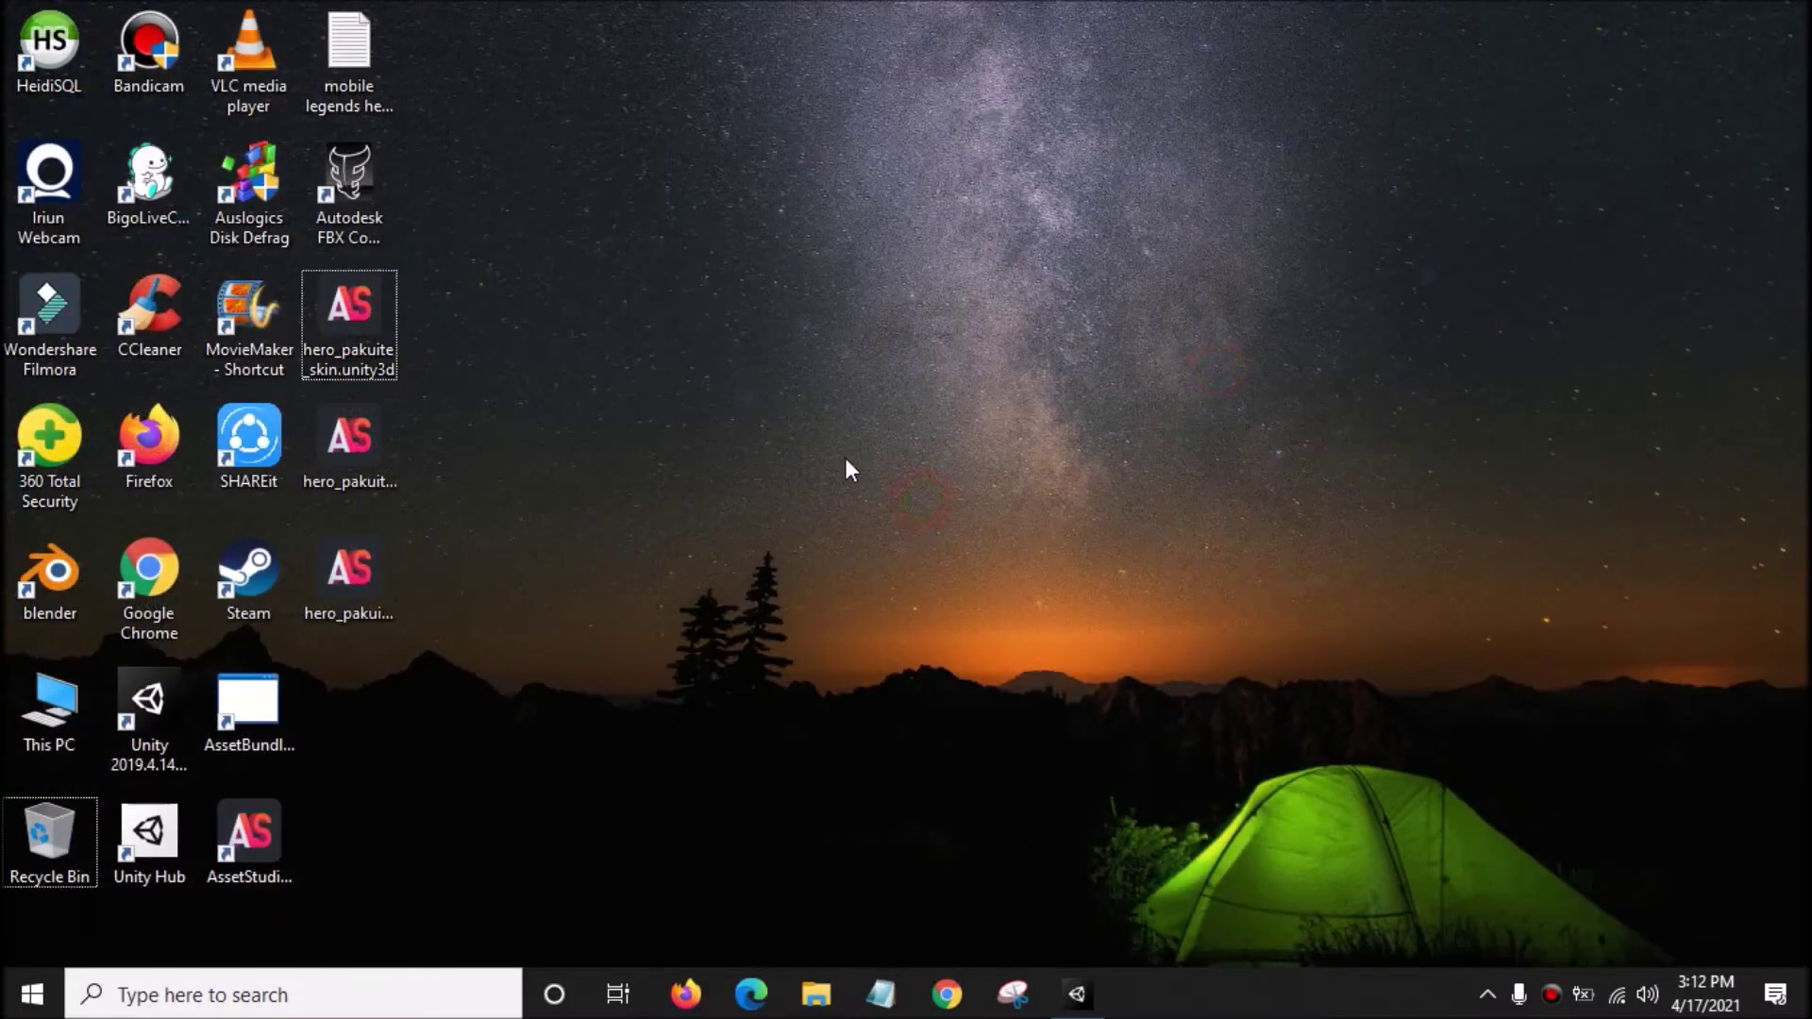
- Launch AssetStudio snapped right, load hero_pakuite_skin_high_add.unity3d into it, and maximize it
{"action": "double_click", "coordinate": [257, 825]}
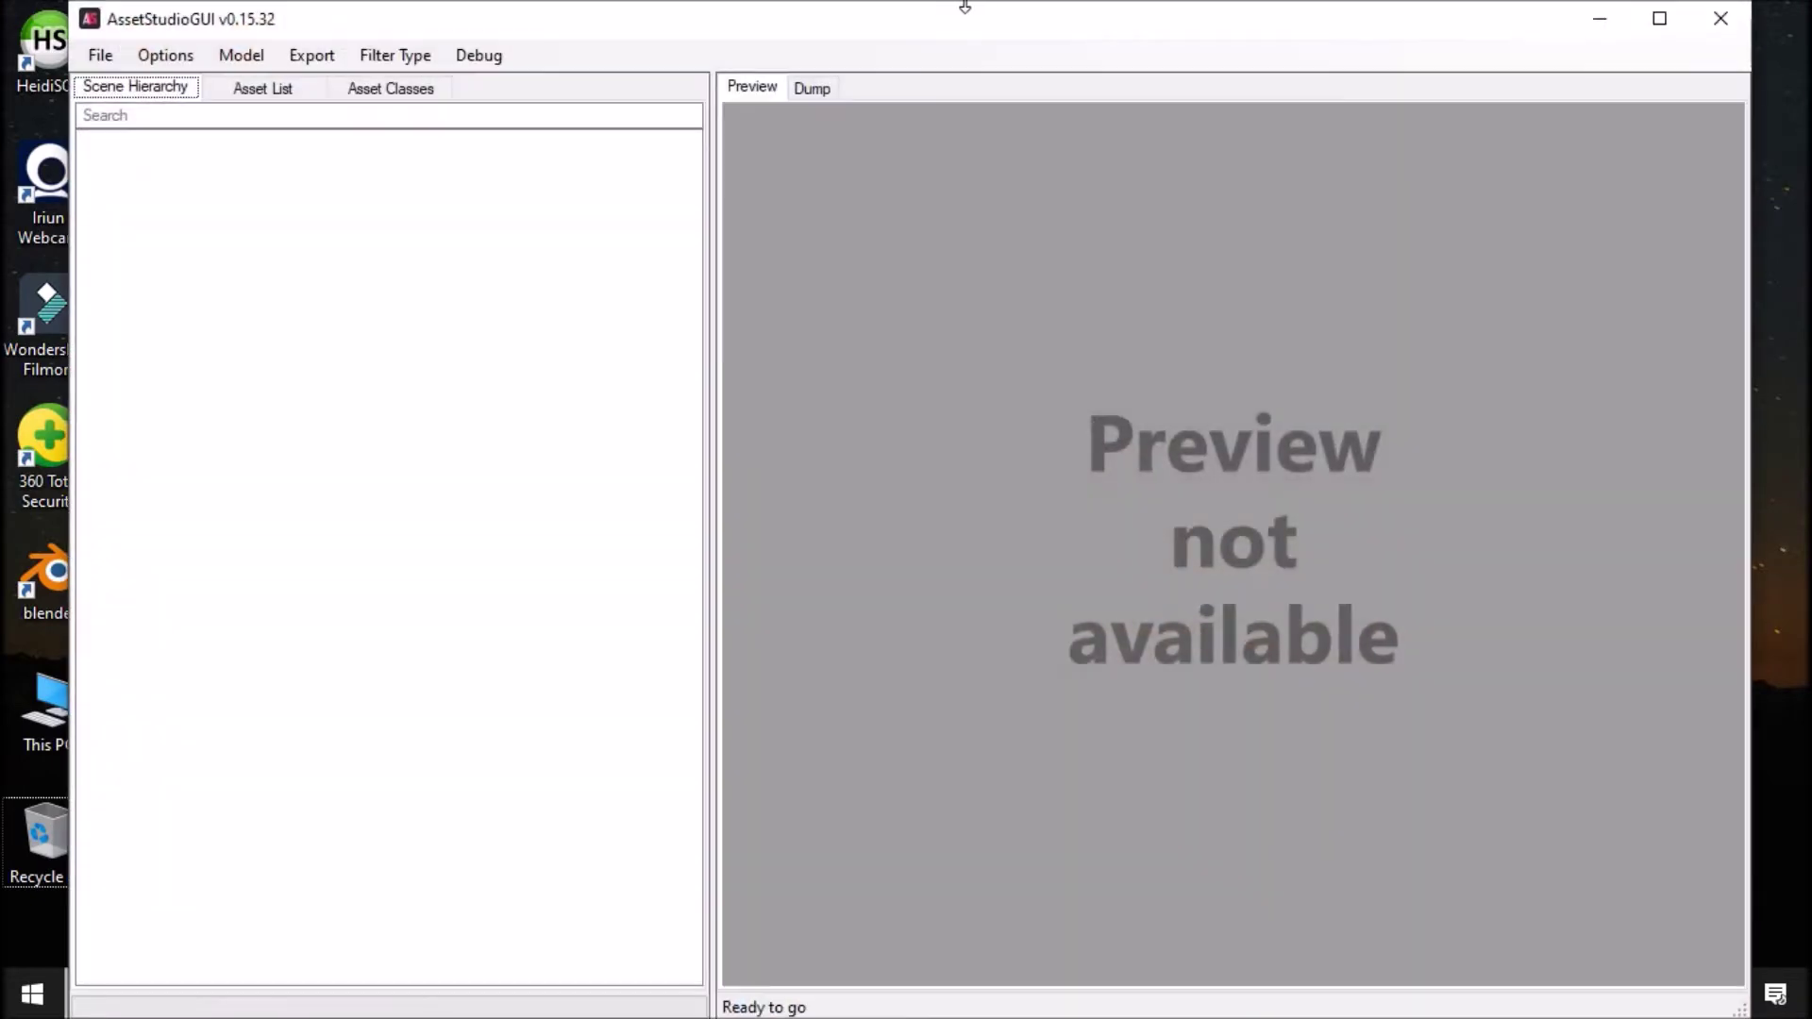
{"action": "mouse_move", "coordinate": [970, 19]}
{"action": "left_mouse_down"}
{"action": "mouse_move", "coordinate": [1811, 19]}
{"action": "mouse_move", "coordinate": [964, 21]}
{"action": "left_mouse_up"}
{"action": "left_click_drag", "start_coordinate": [1342, 24], "coordinate": [1811, 29]}
{"action": "left_click", "coordinate": [748, 267]}
{"action": "left_click", "coordinate": [363, 323]}
{"action": "left_click", "coordinate": [364, 566]}
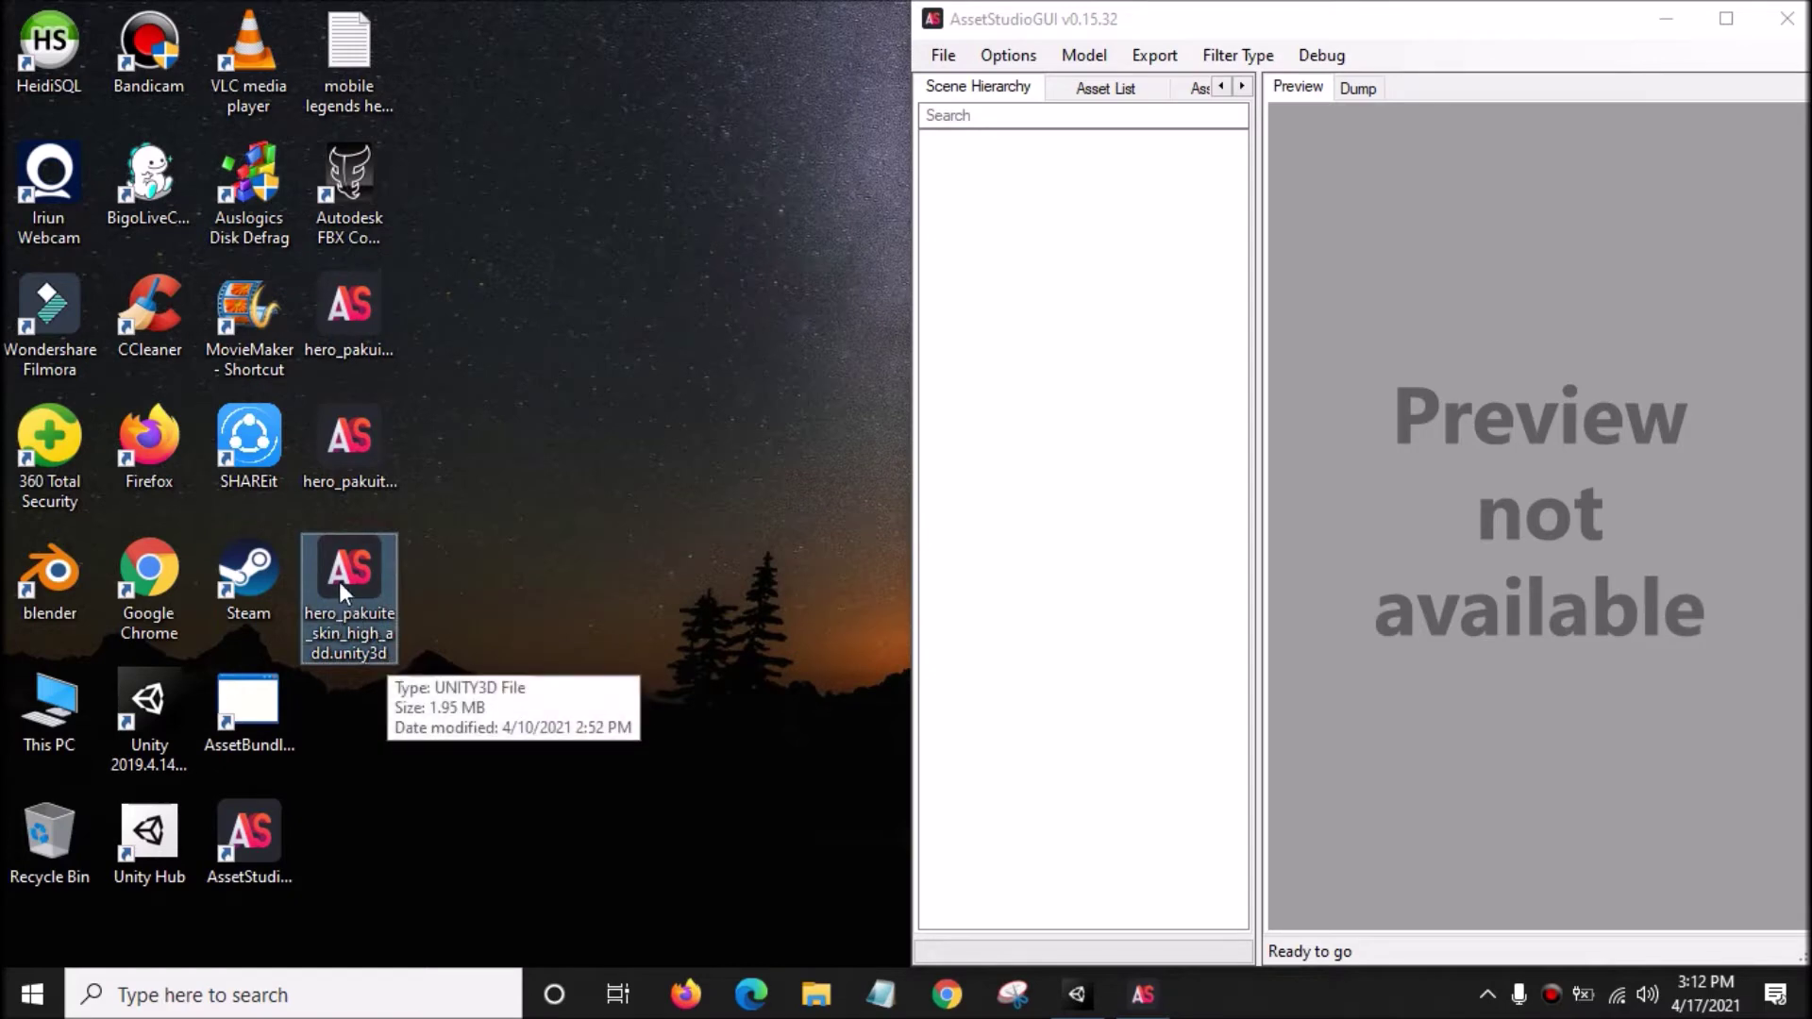
{"action": "double_click", "coordinate": [1411, 20]}
- Sort the Asset List by type and preview the QuanWang_1001 mesh, rotating it to face forward
{"action": "left_click", "coordinate": [460, 225]}
{"action": "left_click", "coordinate": [231, 77]}
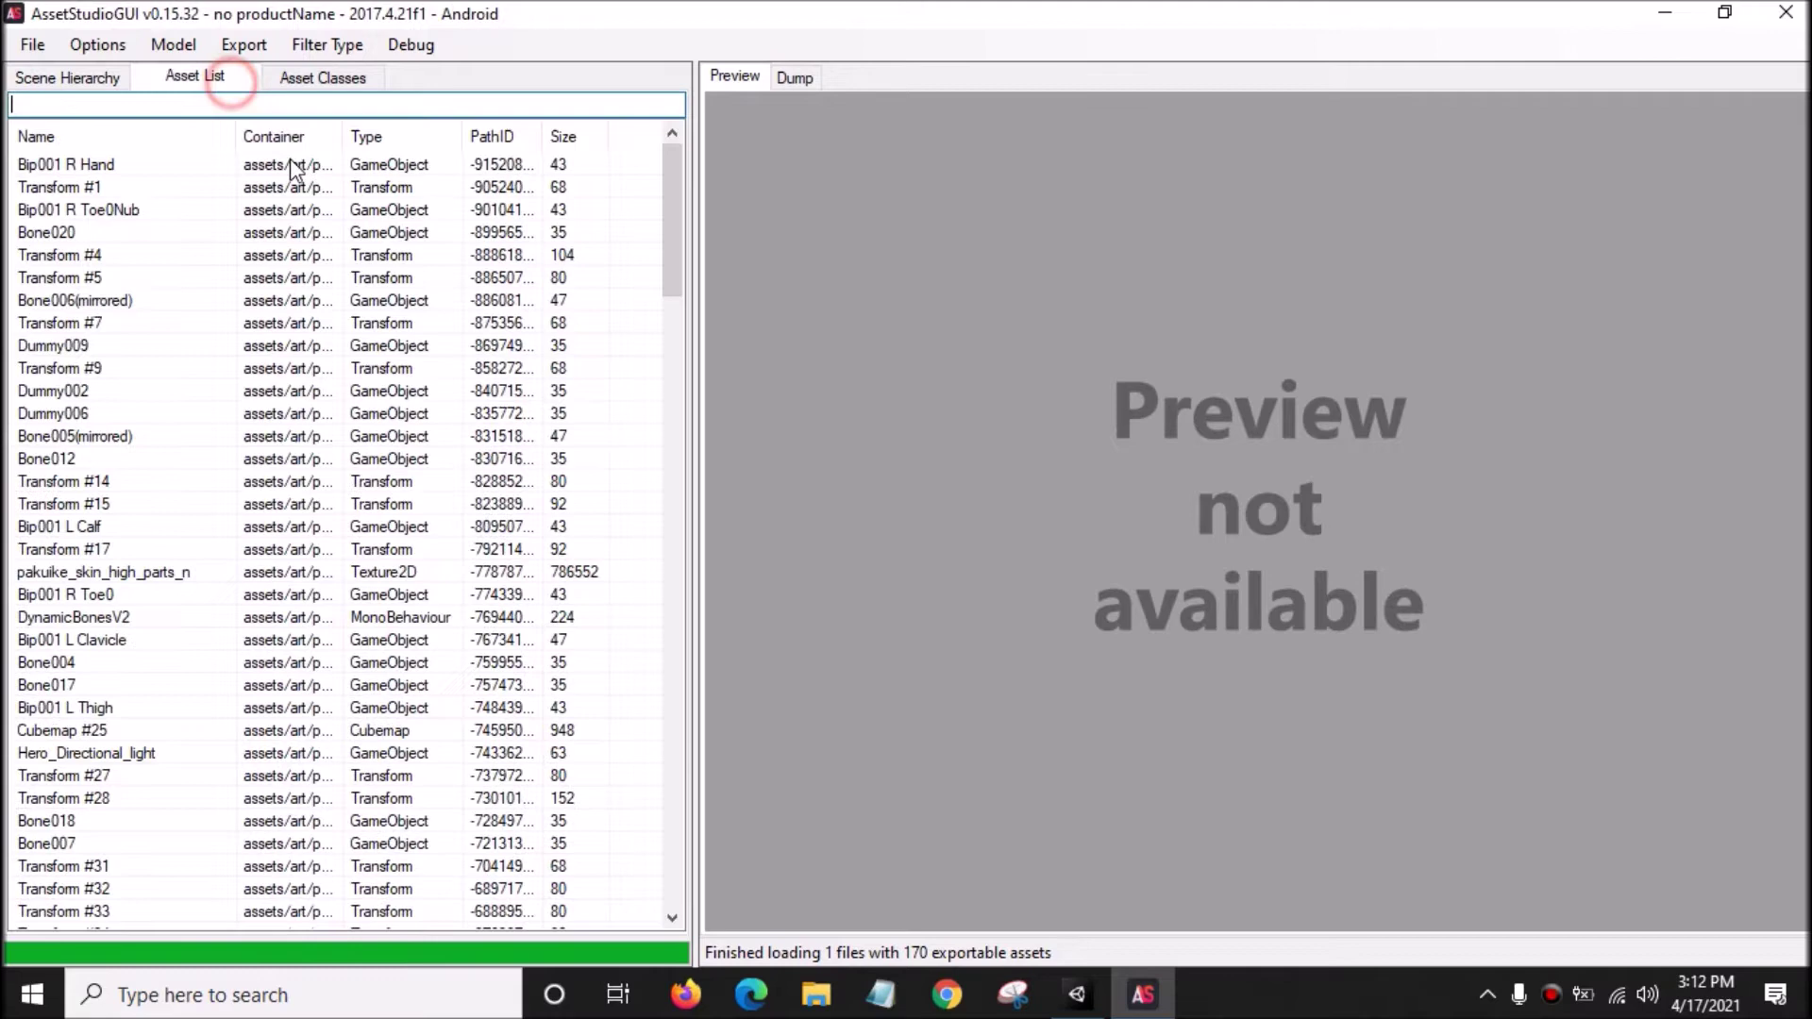
{"action": "left_click", "coordinate": [389, 137]}
{"action": "left_click_drag", "start_coordinate": [677, 234], "coordinate": [666, 576]}
{"action": "left_click", "coordinate": [429, 439]}
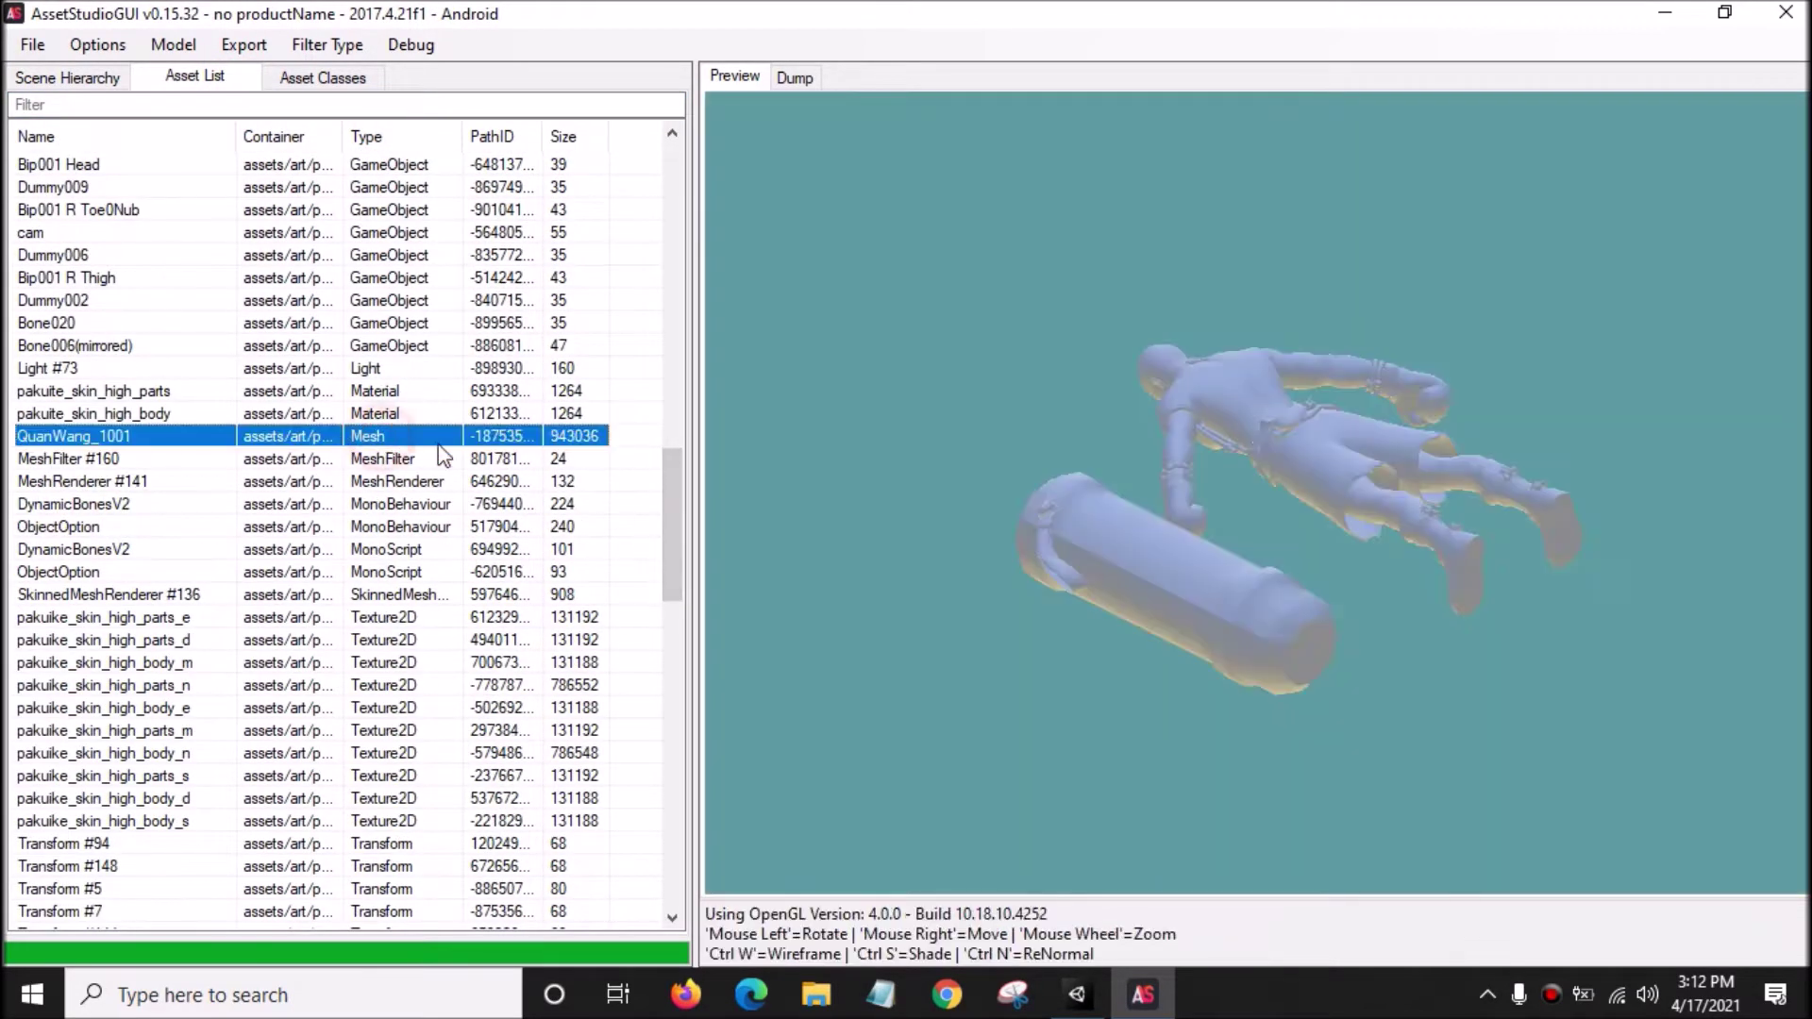
{"action": "left_click_drag", "start_coordinate": [1073, 525], "coordinate": [1482, 473]}
{"action": "left_click_drag", "start_coordinate": [1264, 232], "coordinate": [1414, 524]}
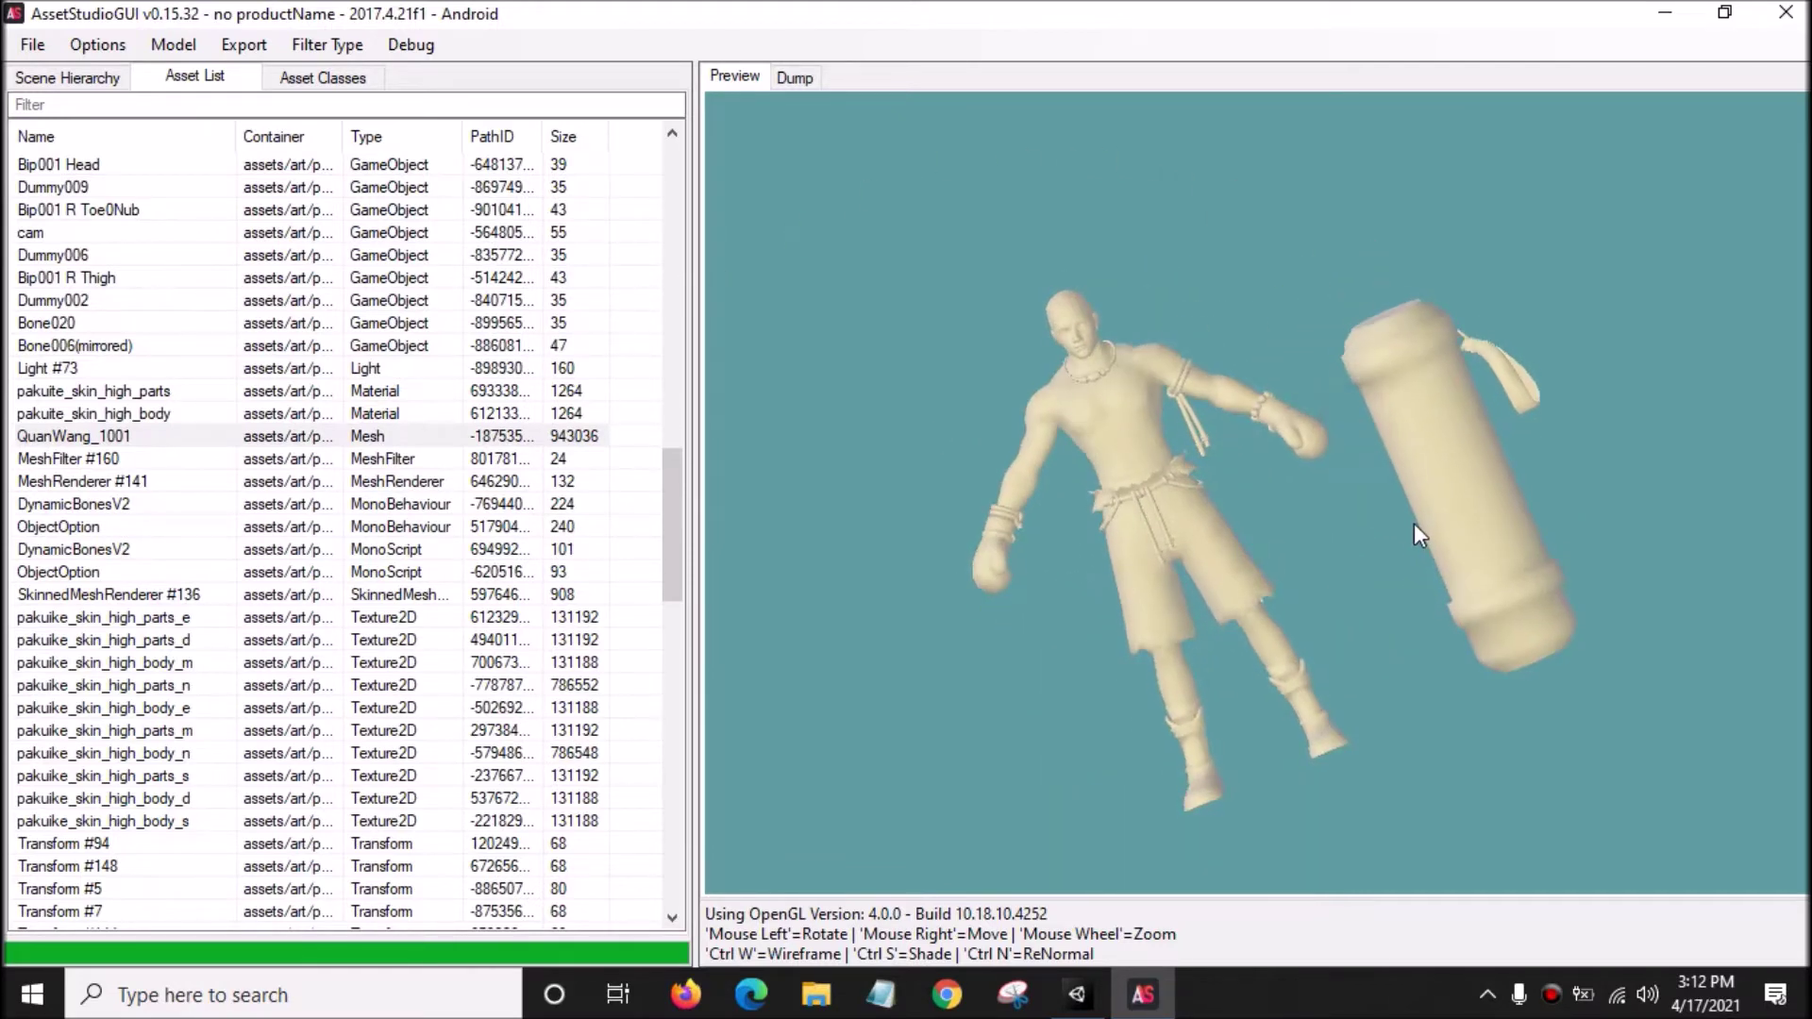
{"action": "left_click_drag", "start_coordinate": [672, 478], "coordinate": [733, 144]}
- Tick hero_pakuite_skin_high_add for export in the Scene Hierarchy
{"action": "left_click", "coordinate": [48, 81]}
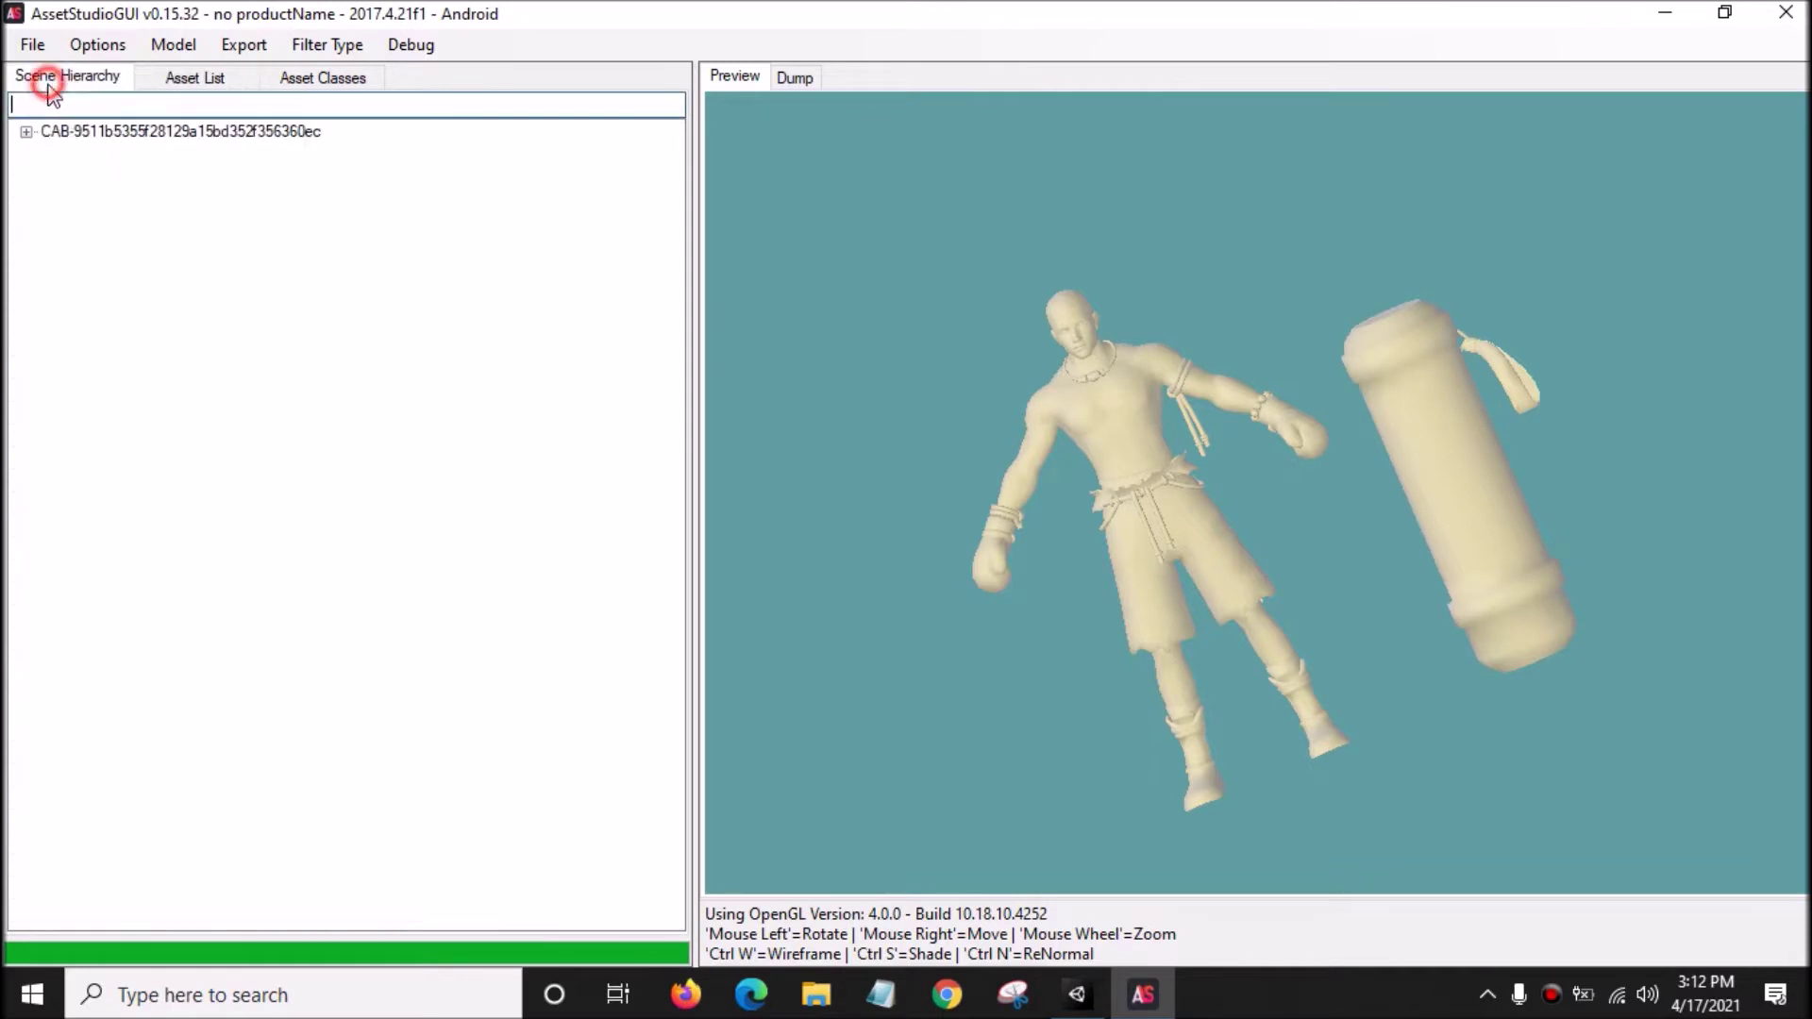
{"action": "left_click", "coordinate": [25, 132]}
{"action": "left_click", "coordinate": [72, 153]}
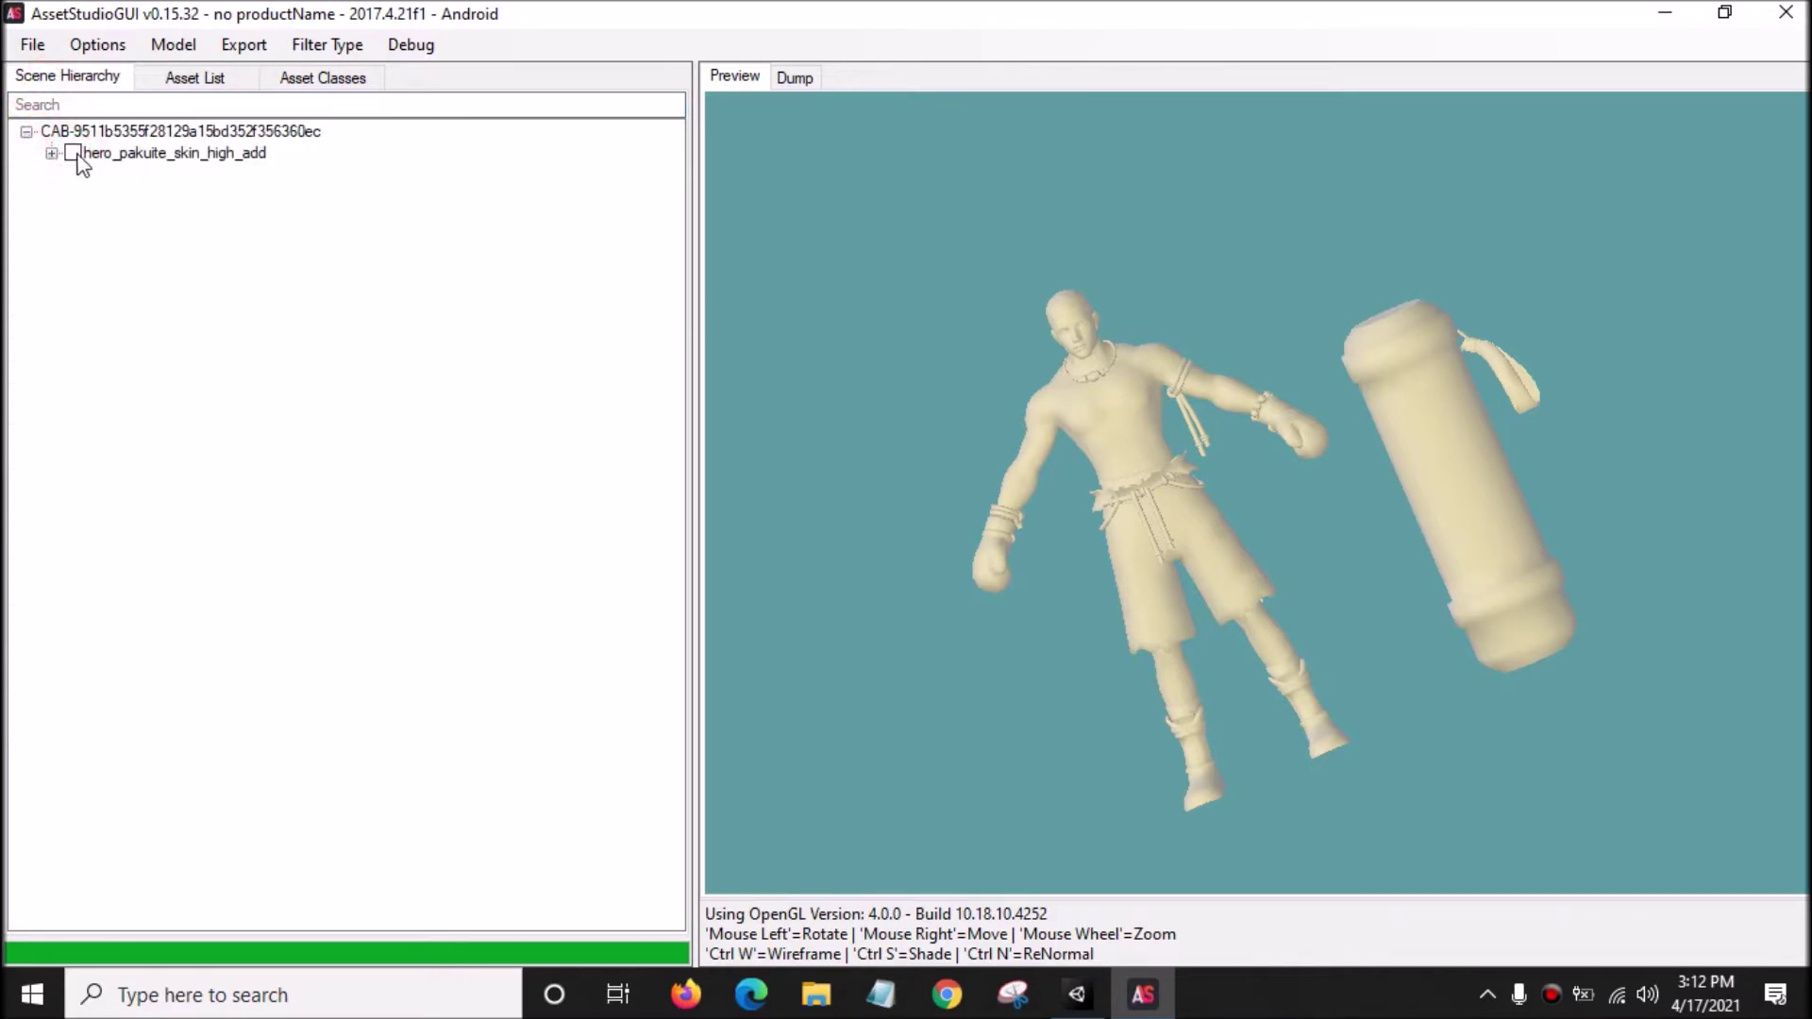
{"action": "left_click", "coordinate": [185, 154]}
- Select the city_action and city_idle animation clips in the Asset List
{"action": "left_click", "coordinate": [231, 77]}
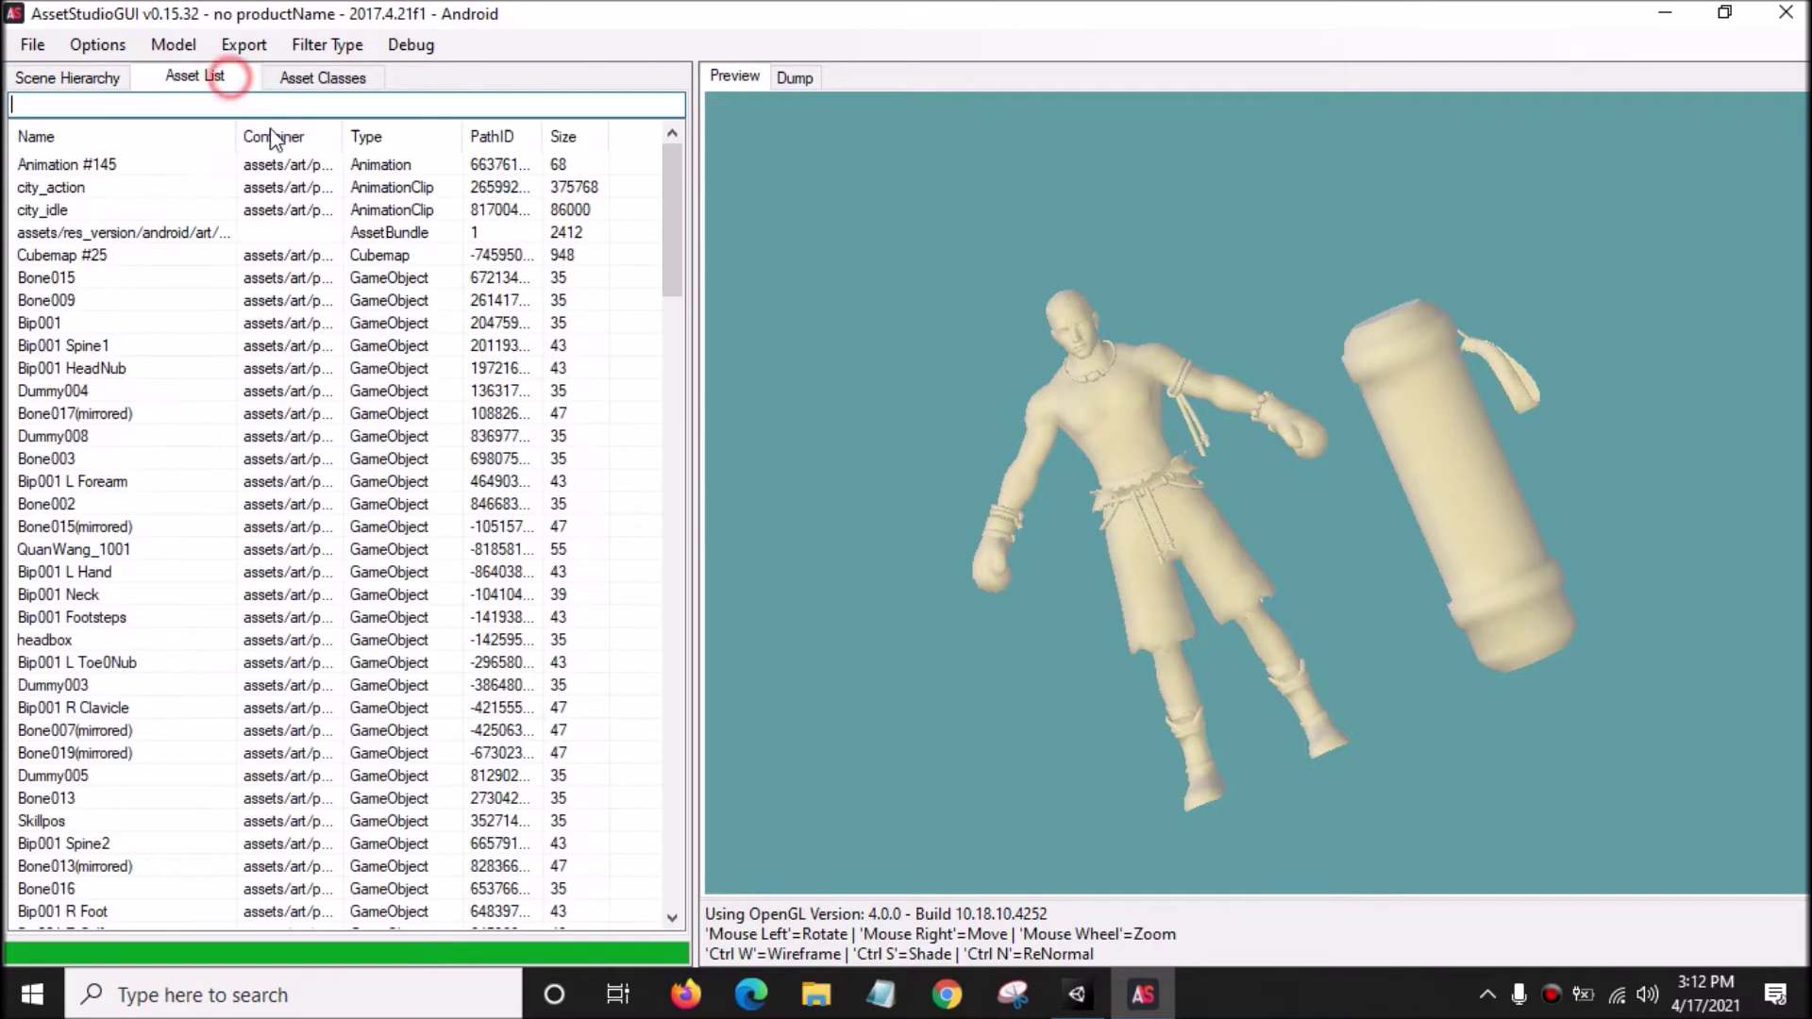
{"action": "left_click", "coordinate": [397, 186]}
{"action": "left_click", "coordinate": [391, 210], "text": "shift"}
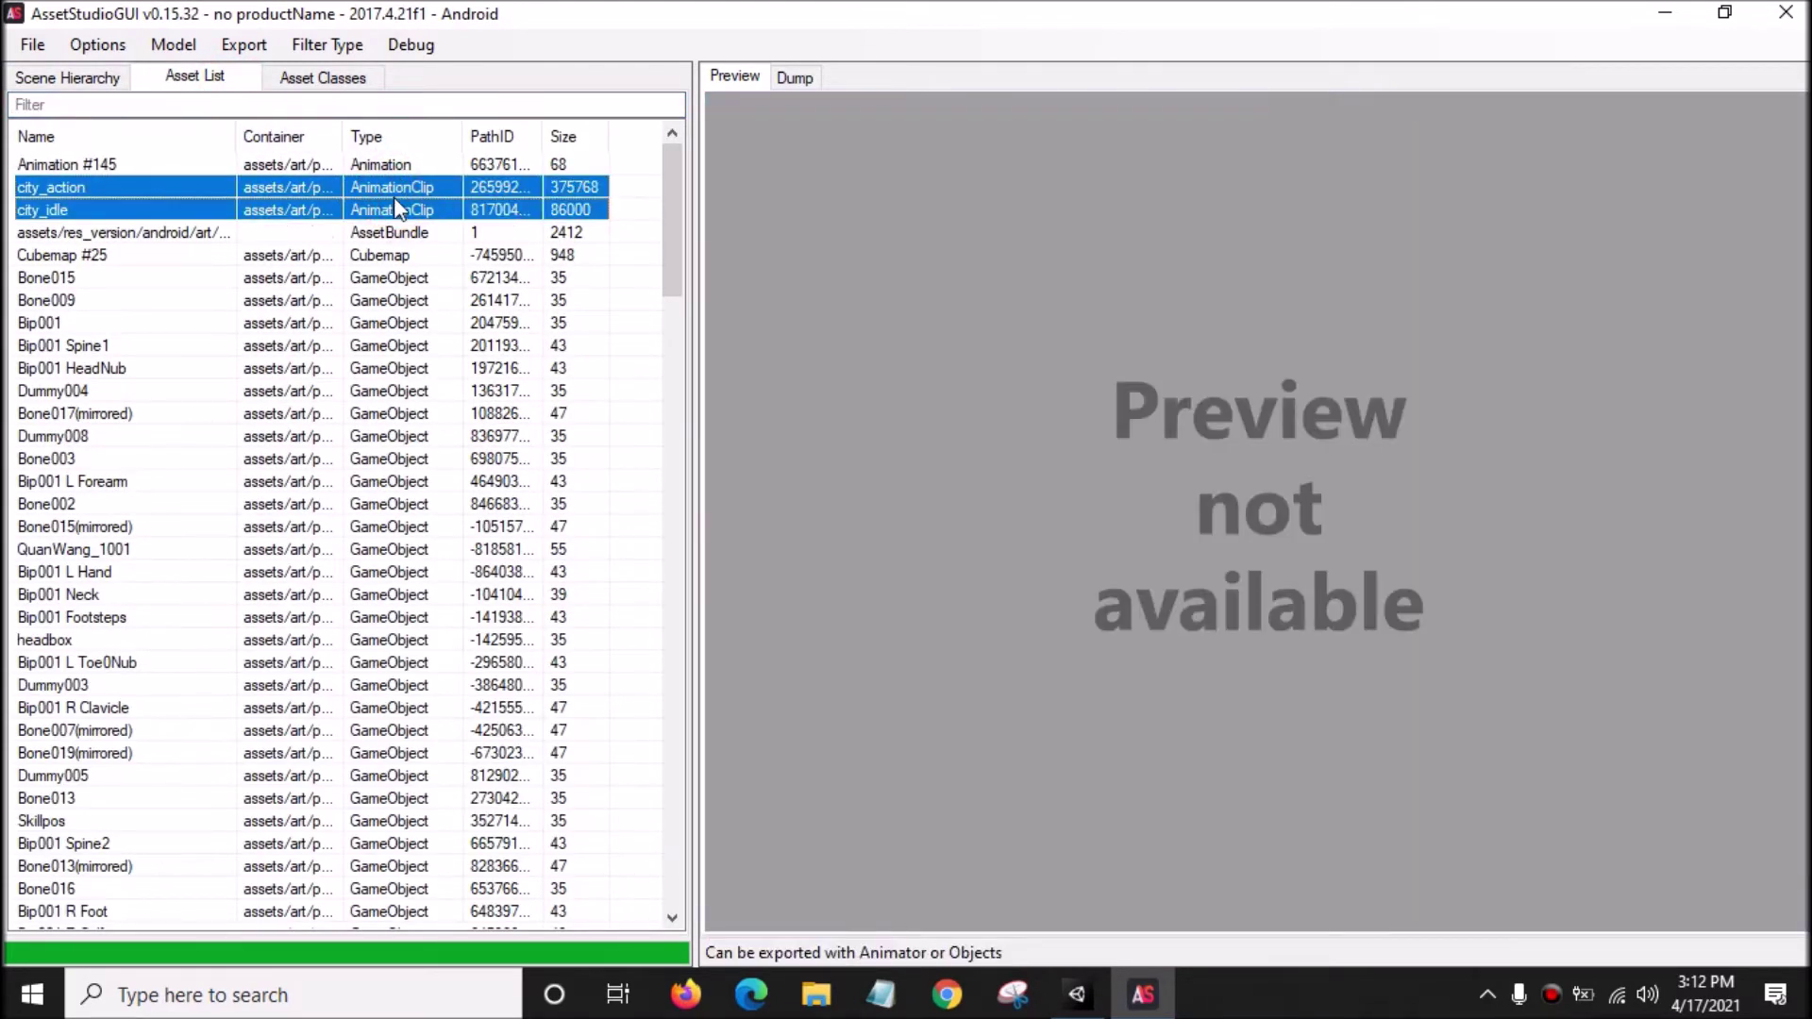
{"action": "left_click", "coordinate": [174, 44]}
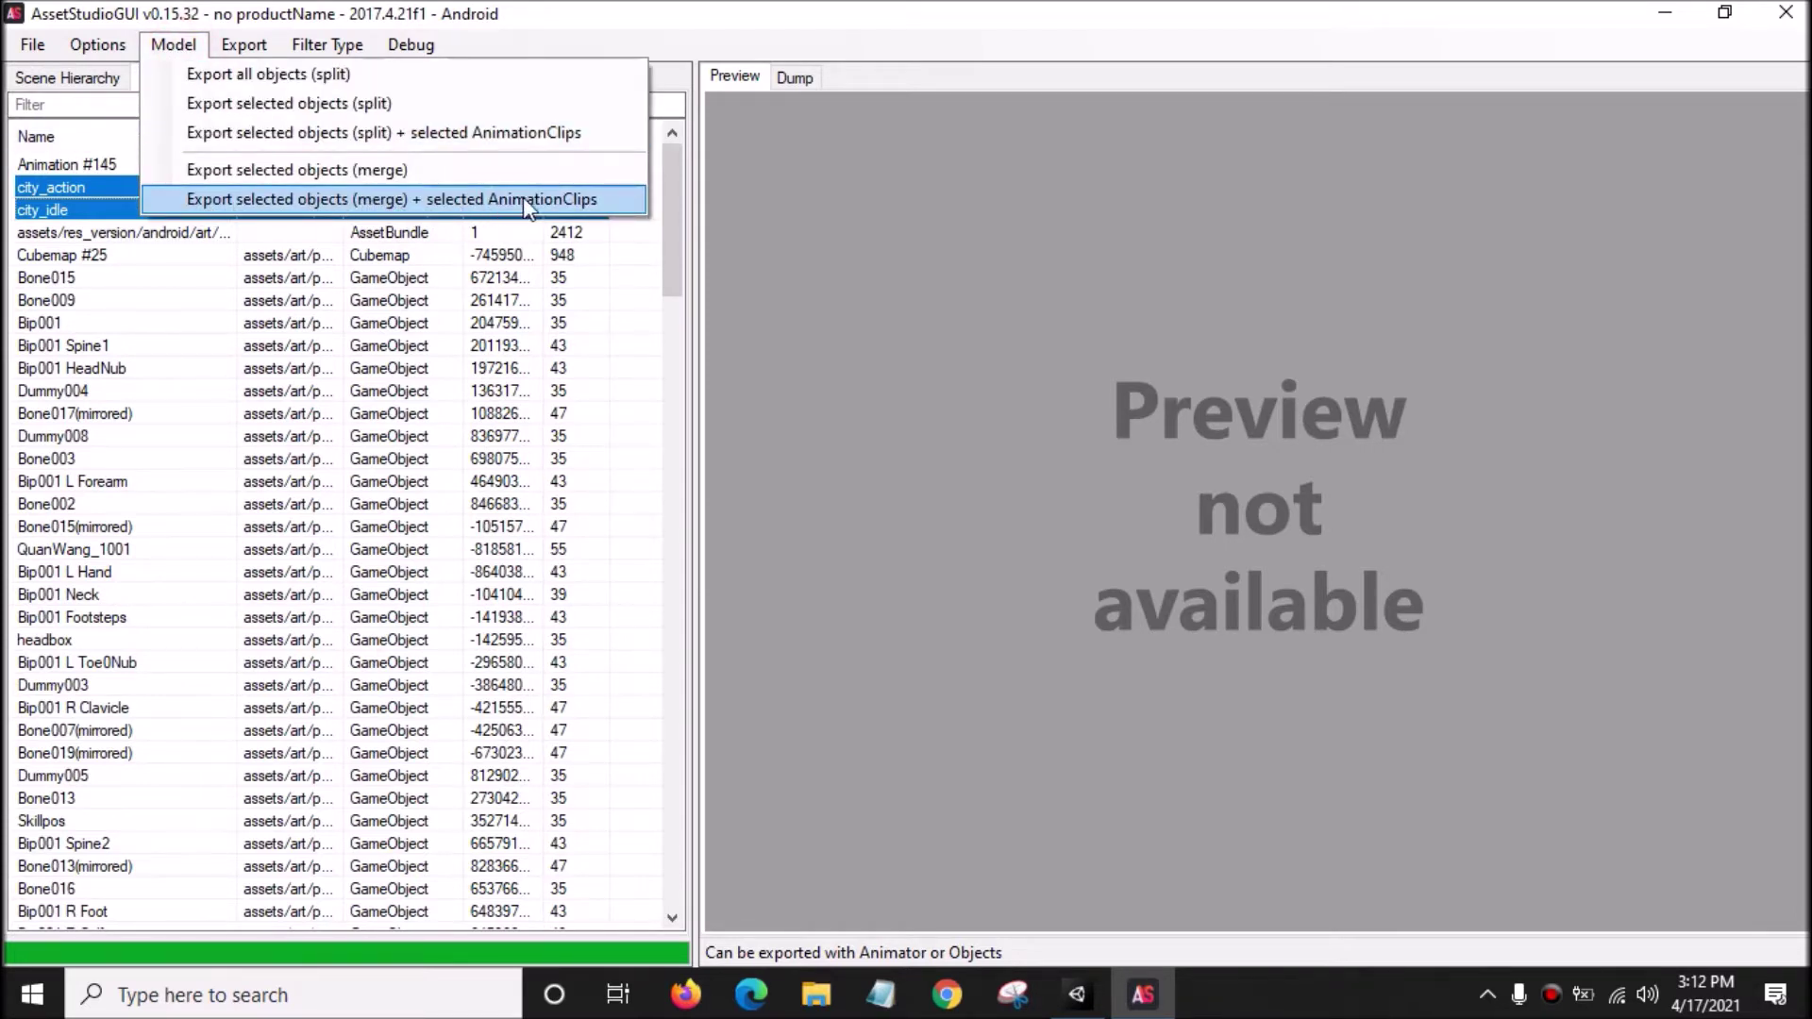
- Export the merged model with its clips, creating a Desktop folder 'Paquito The Heavenly Fist' for it
{"action": "left_click", "coordinate": [596, 199]}
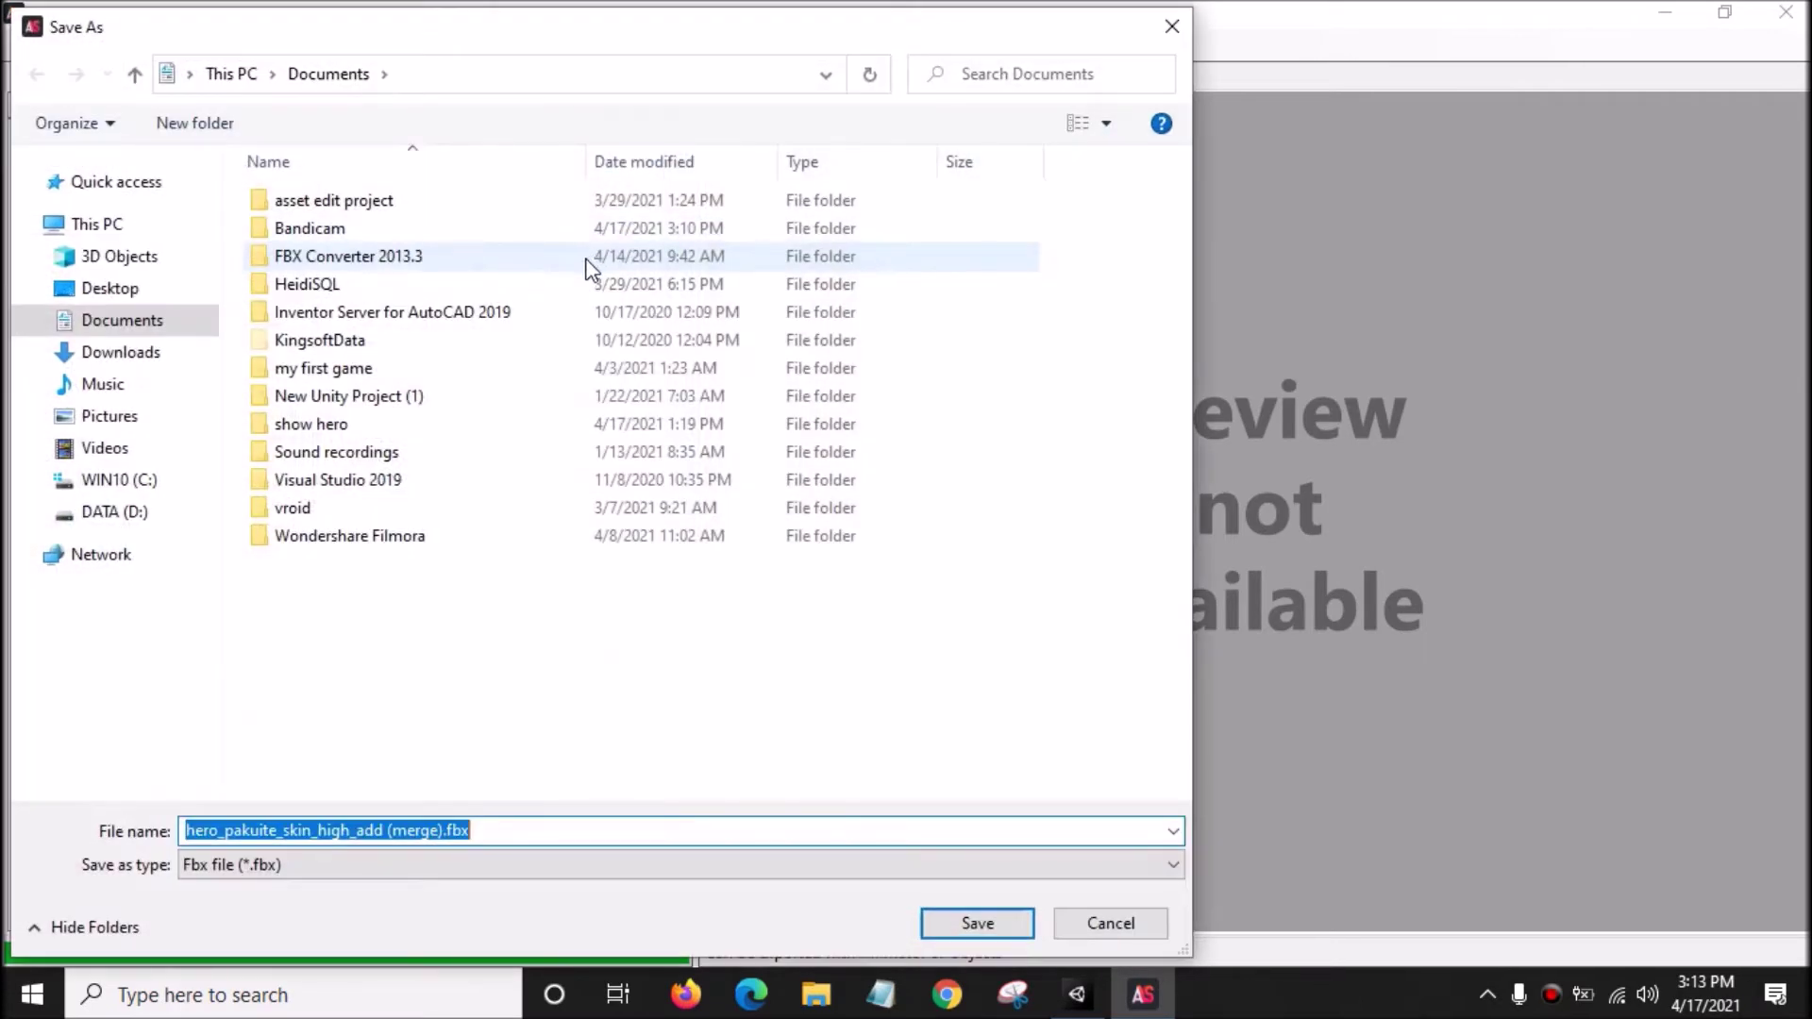
{"action": "left_click", "coordinate": [122, 289]}
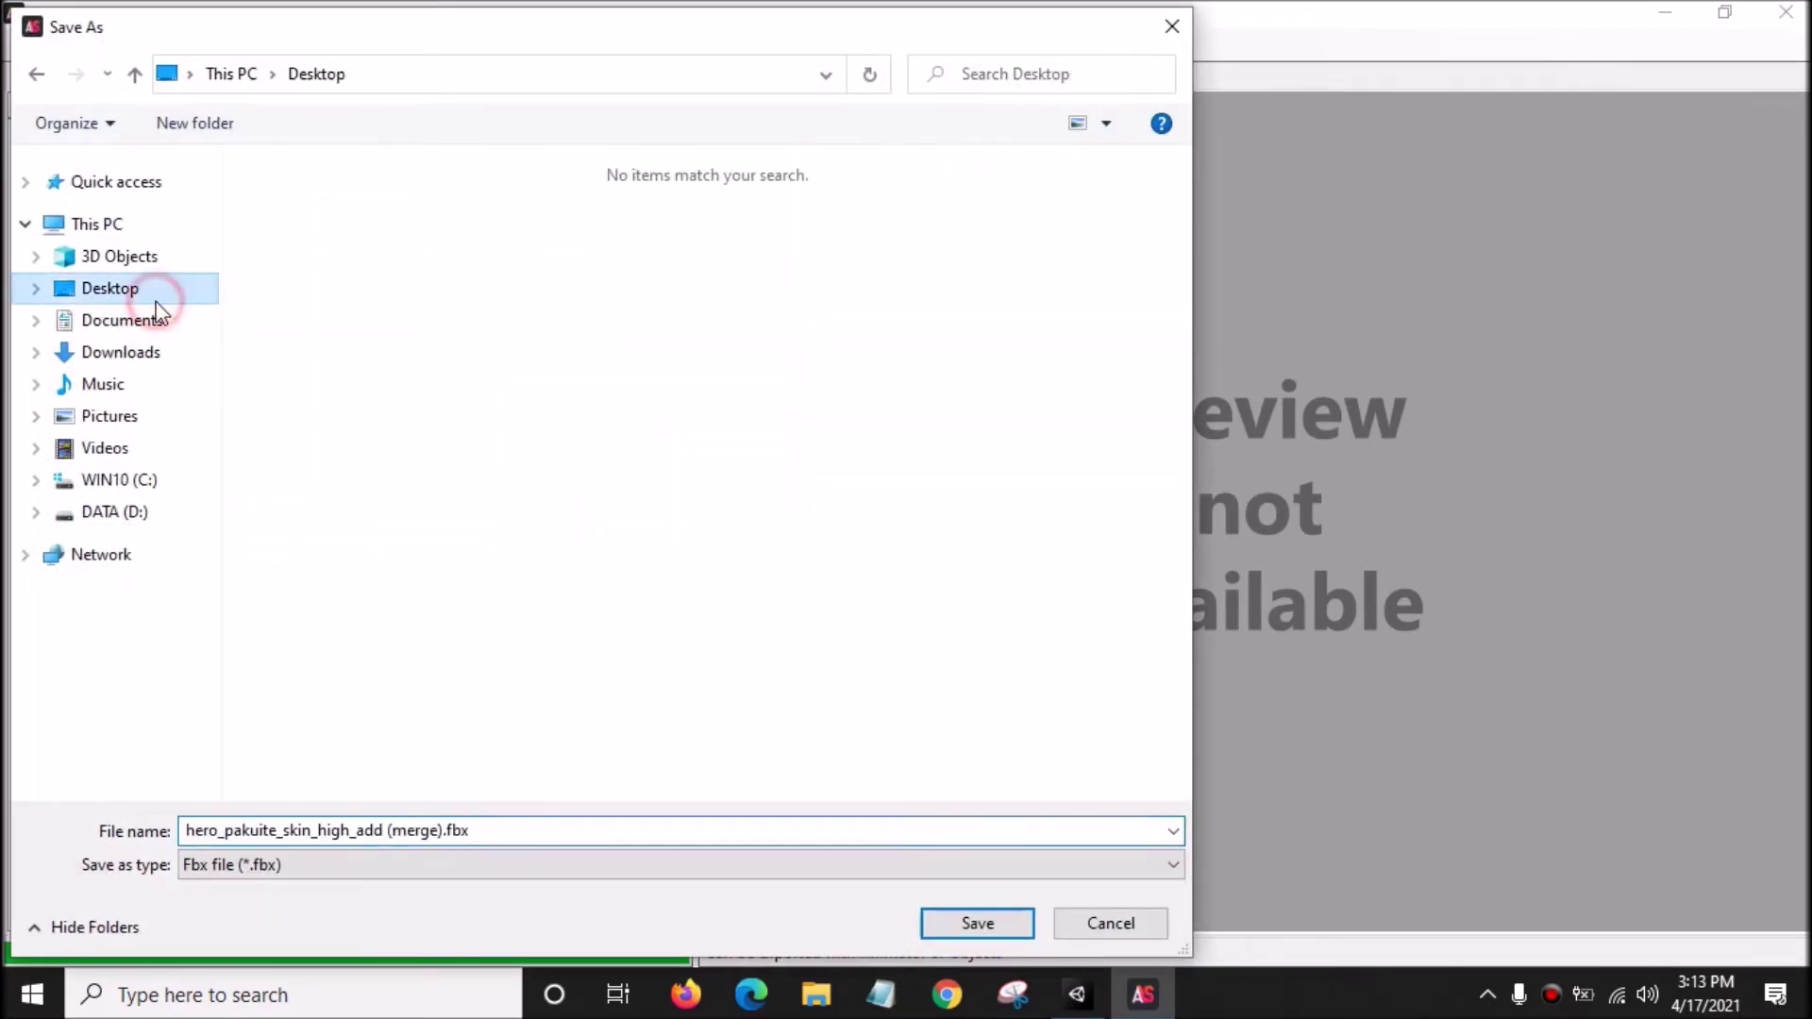
{"action": "right_click", "coordinate": [401, 361]}
{"action": "mouse_move", "coordinate": [566, 730]}
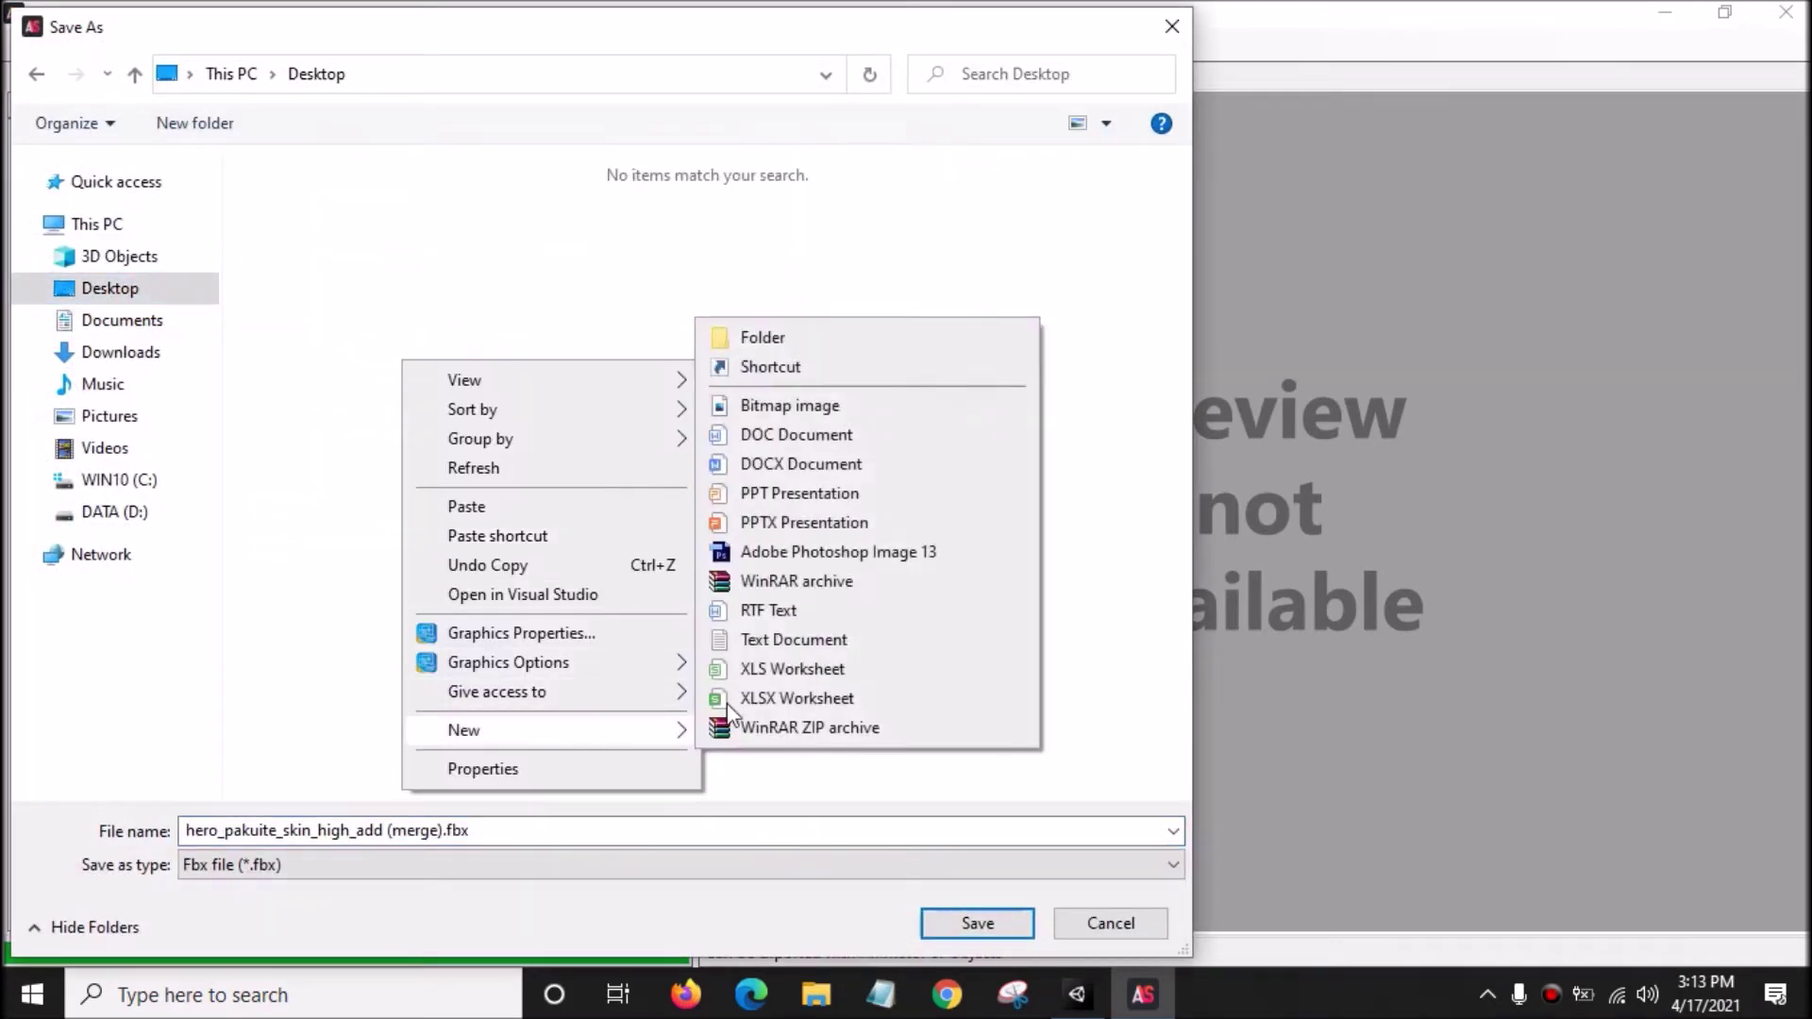
{"action": "left_click", "coordinate": [819, 337]}
{"action": "type", "text": "Hero P"}
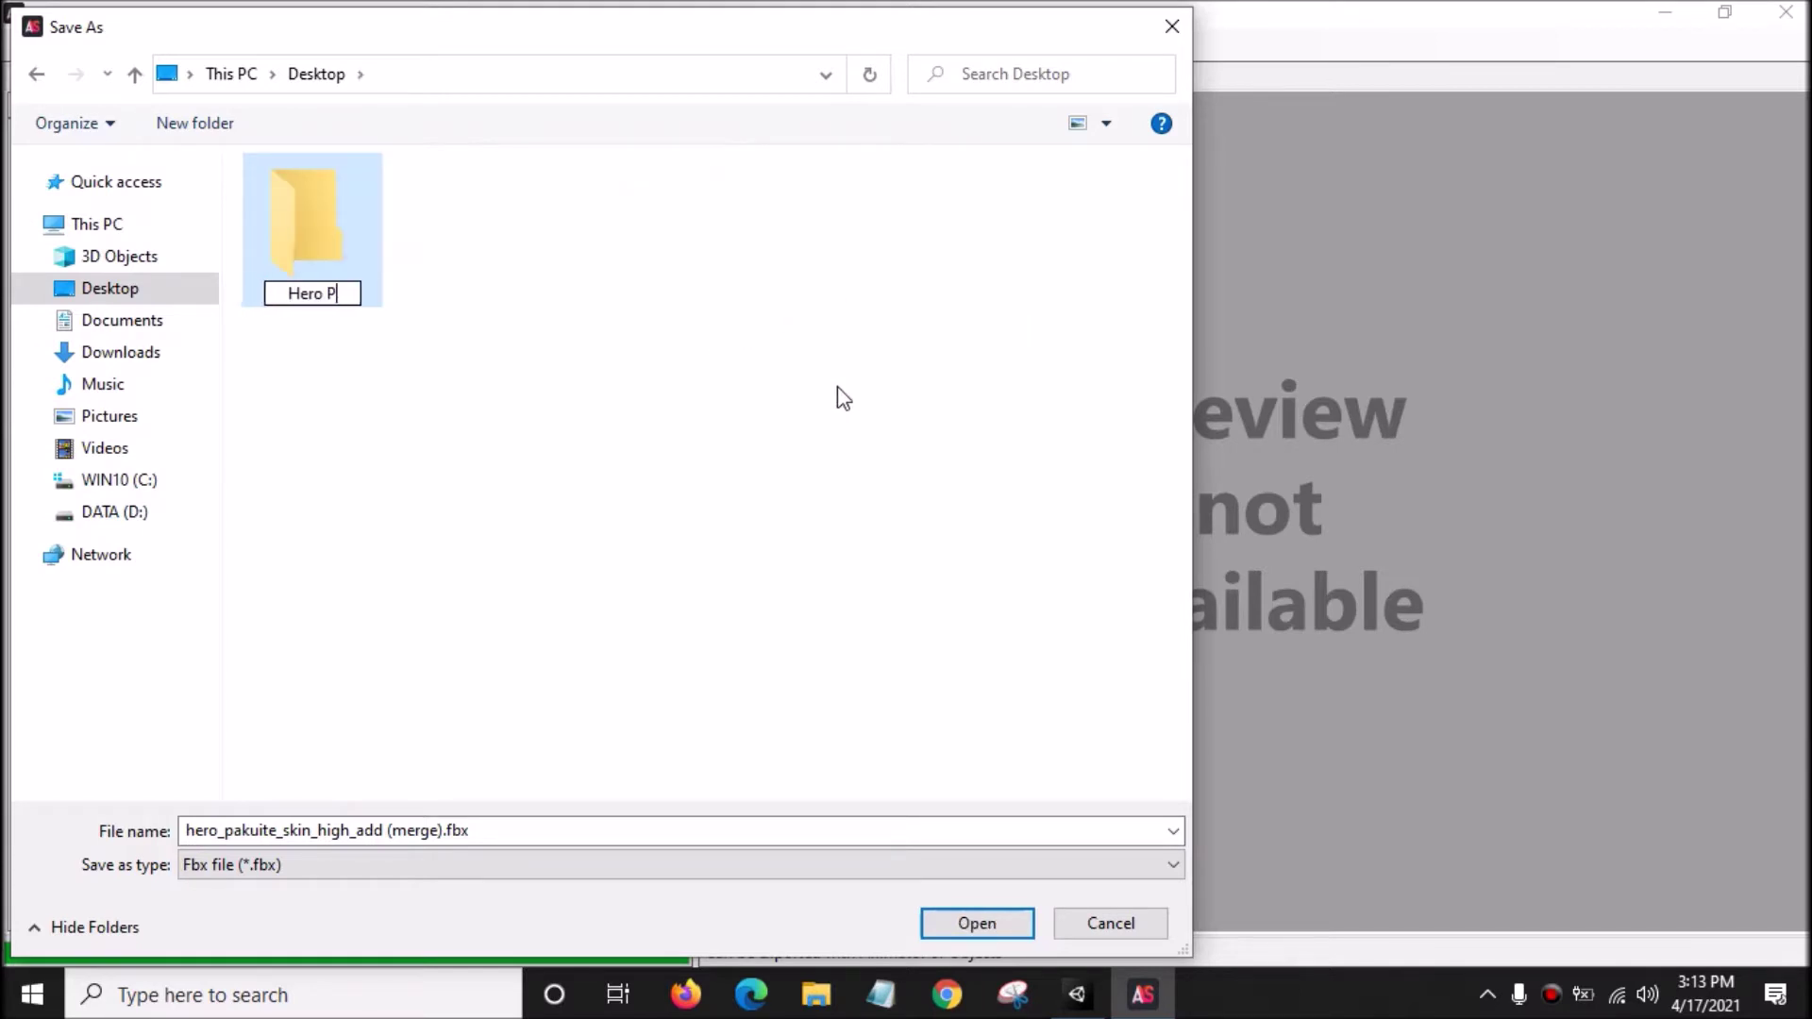
{"action": "type", "text": "aquit"}
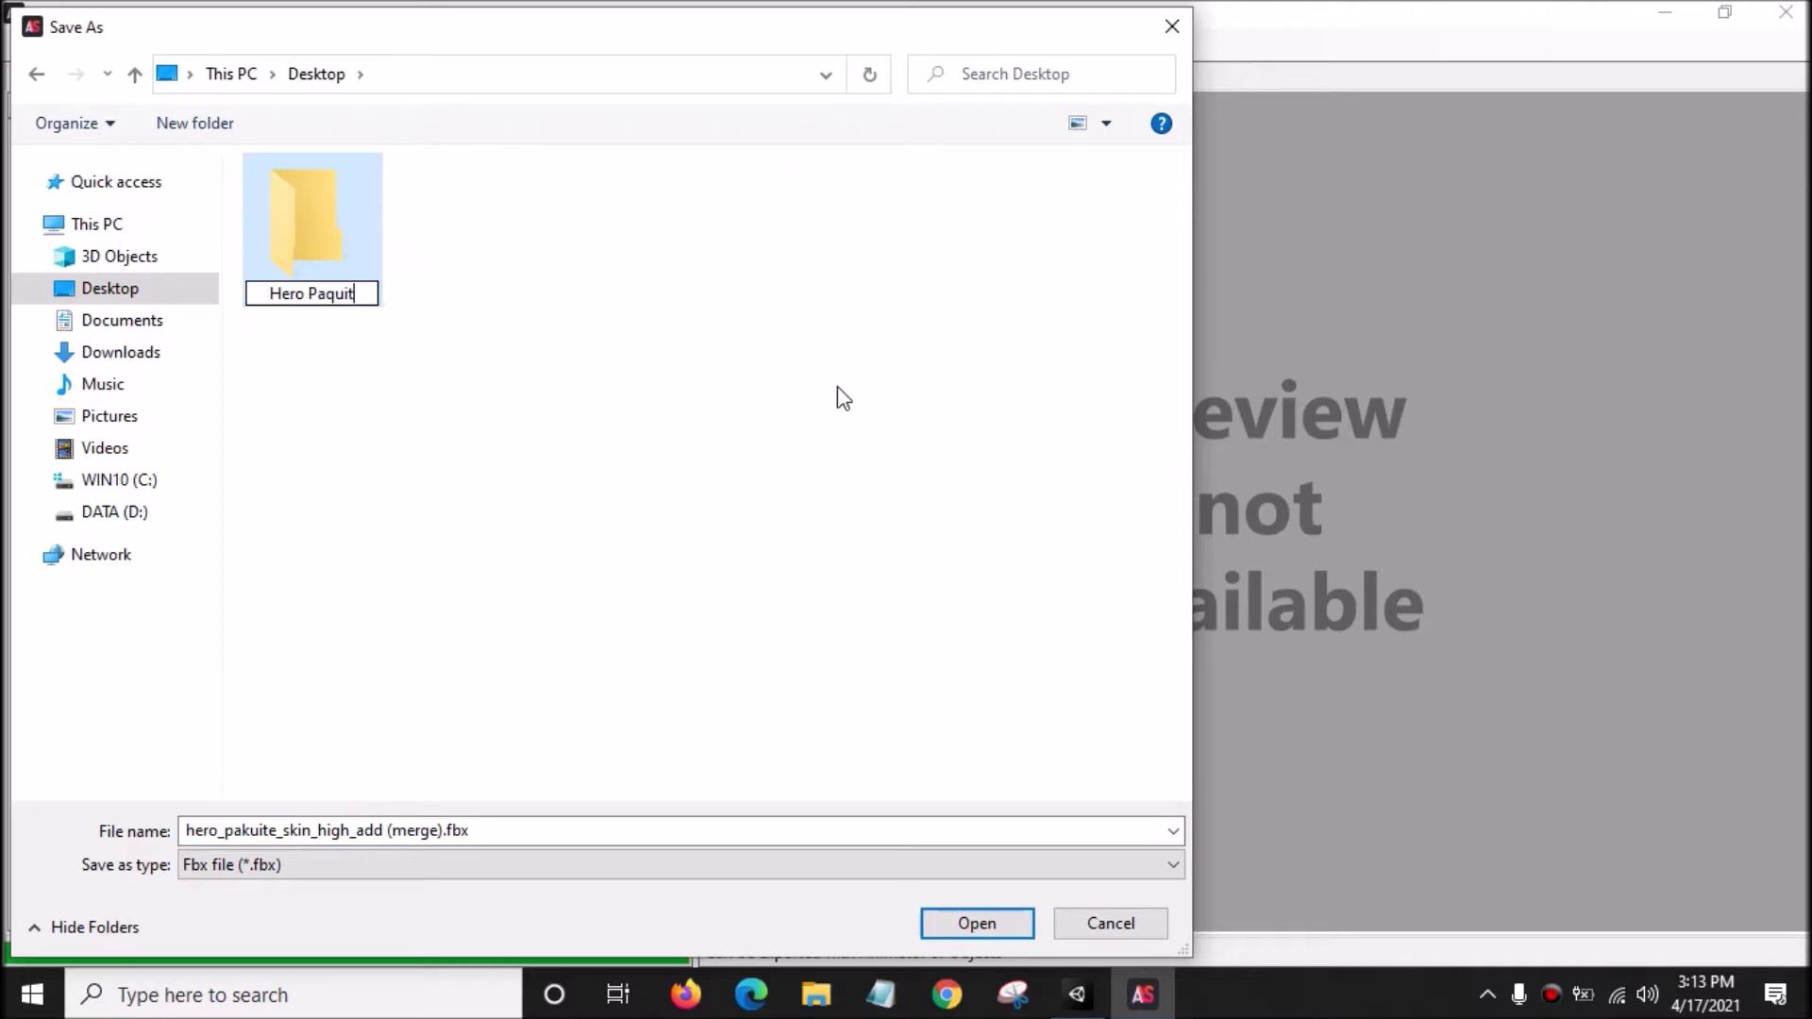
{"action": "type", "text": "o The Heavenly Fist"}
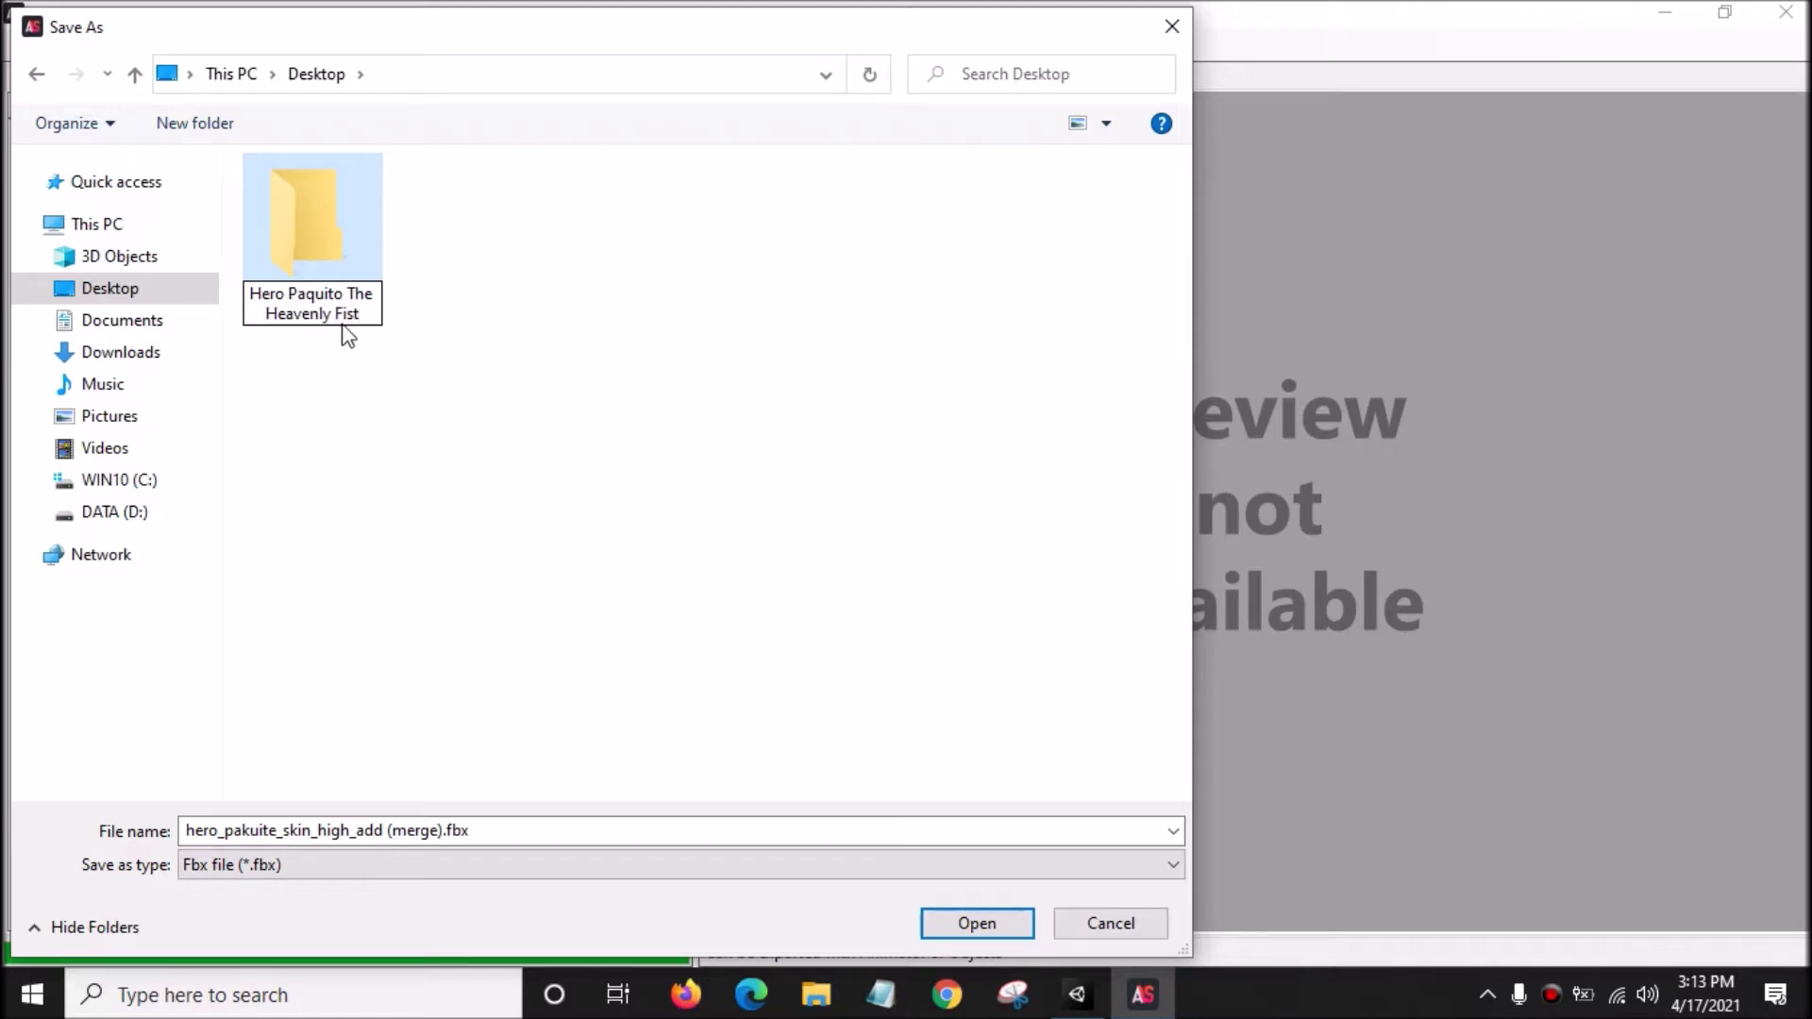
{"action": "left_click", "coordinate": [290, 294]}
{"action": "key", "text": "BackSpace"}
{"action": "key", "text": "BackSpace"}
{"action": "key", "text": "BackSpace"}
{"action": "key", "text": "BackSpace"}
{"action": "key", "text": "BackSpace"}
{"action": "left_click", "coordinate": [514, 316]}
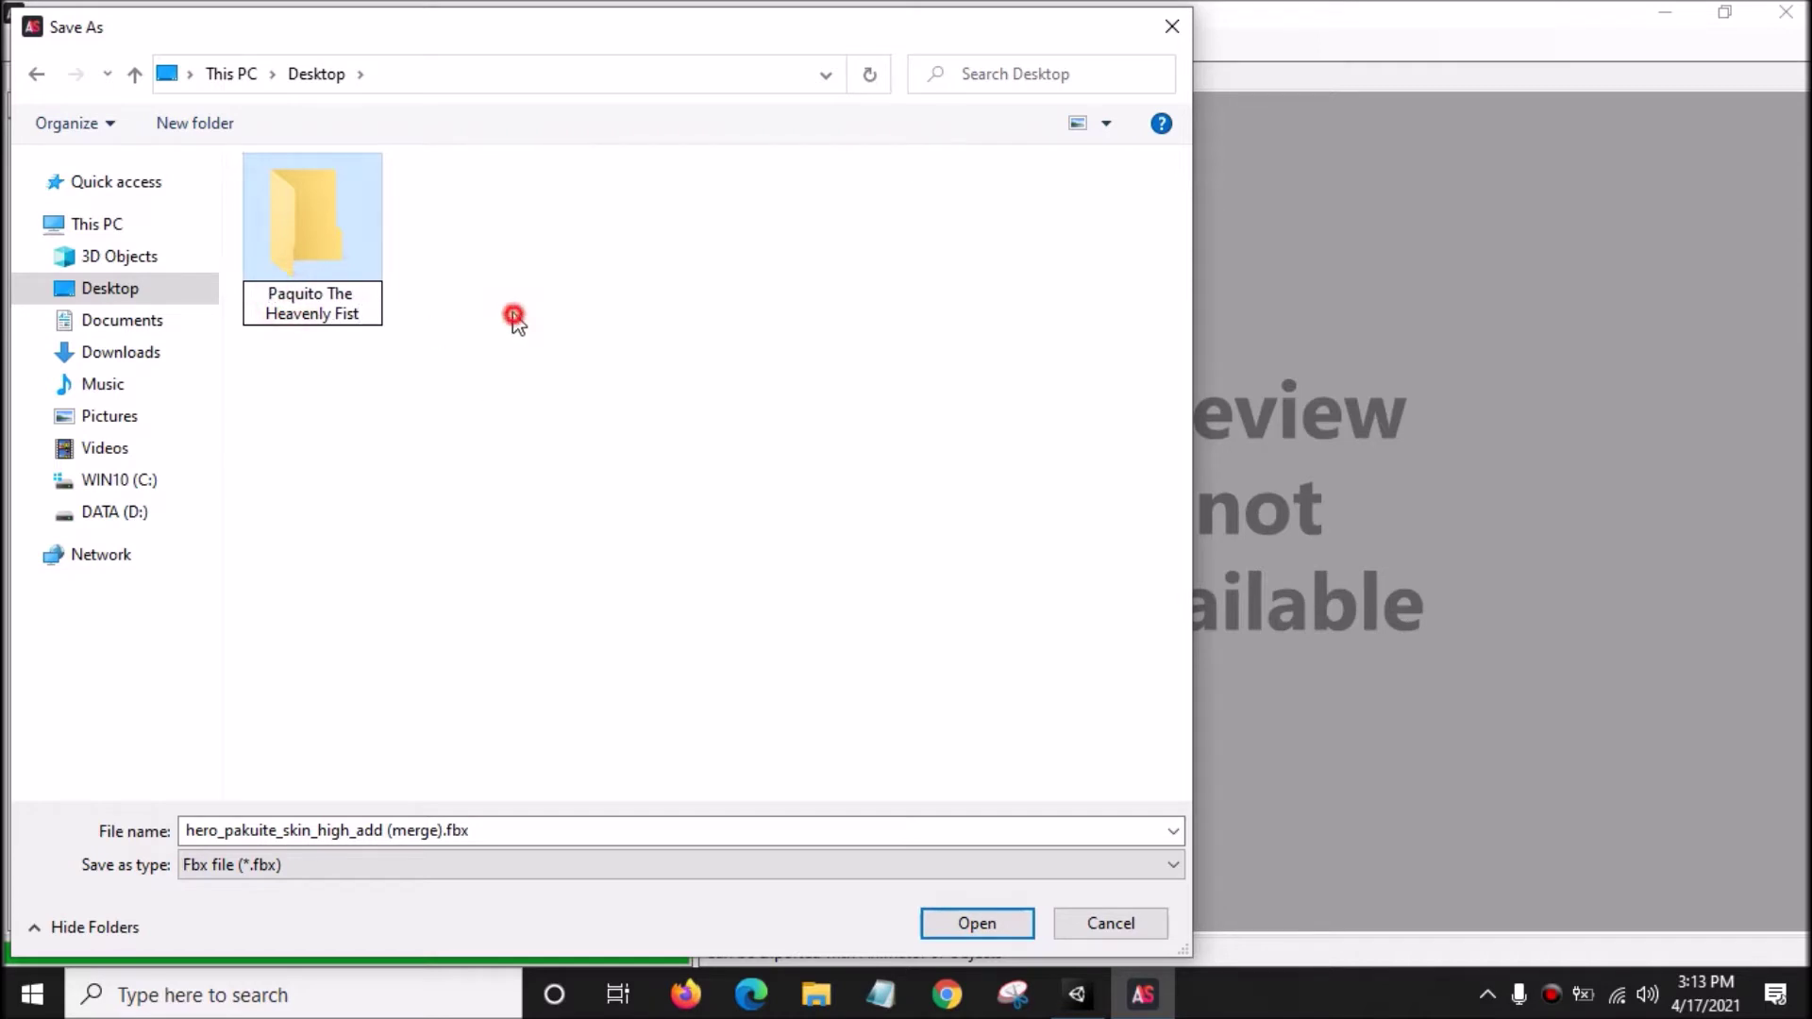
- Inside Paquito The Heavenly Fist, create a subfolder named 'highpoly'
{"action": "double_click", "coordinate": [352, 243]}
{"action": "right_click", "coordinate": [486, 304]}
{"action": "mouse_move", "coordinate": [604, 672]}
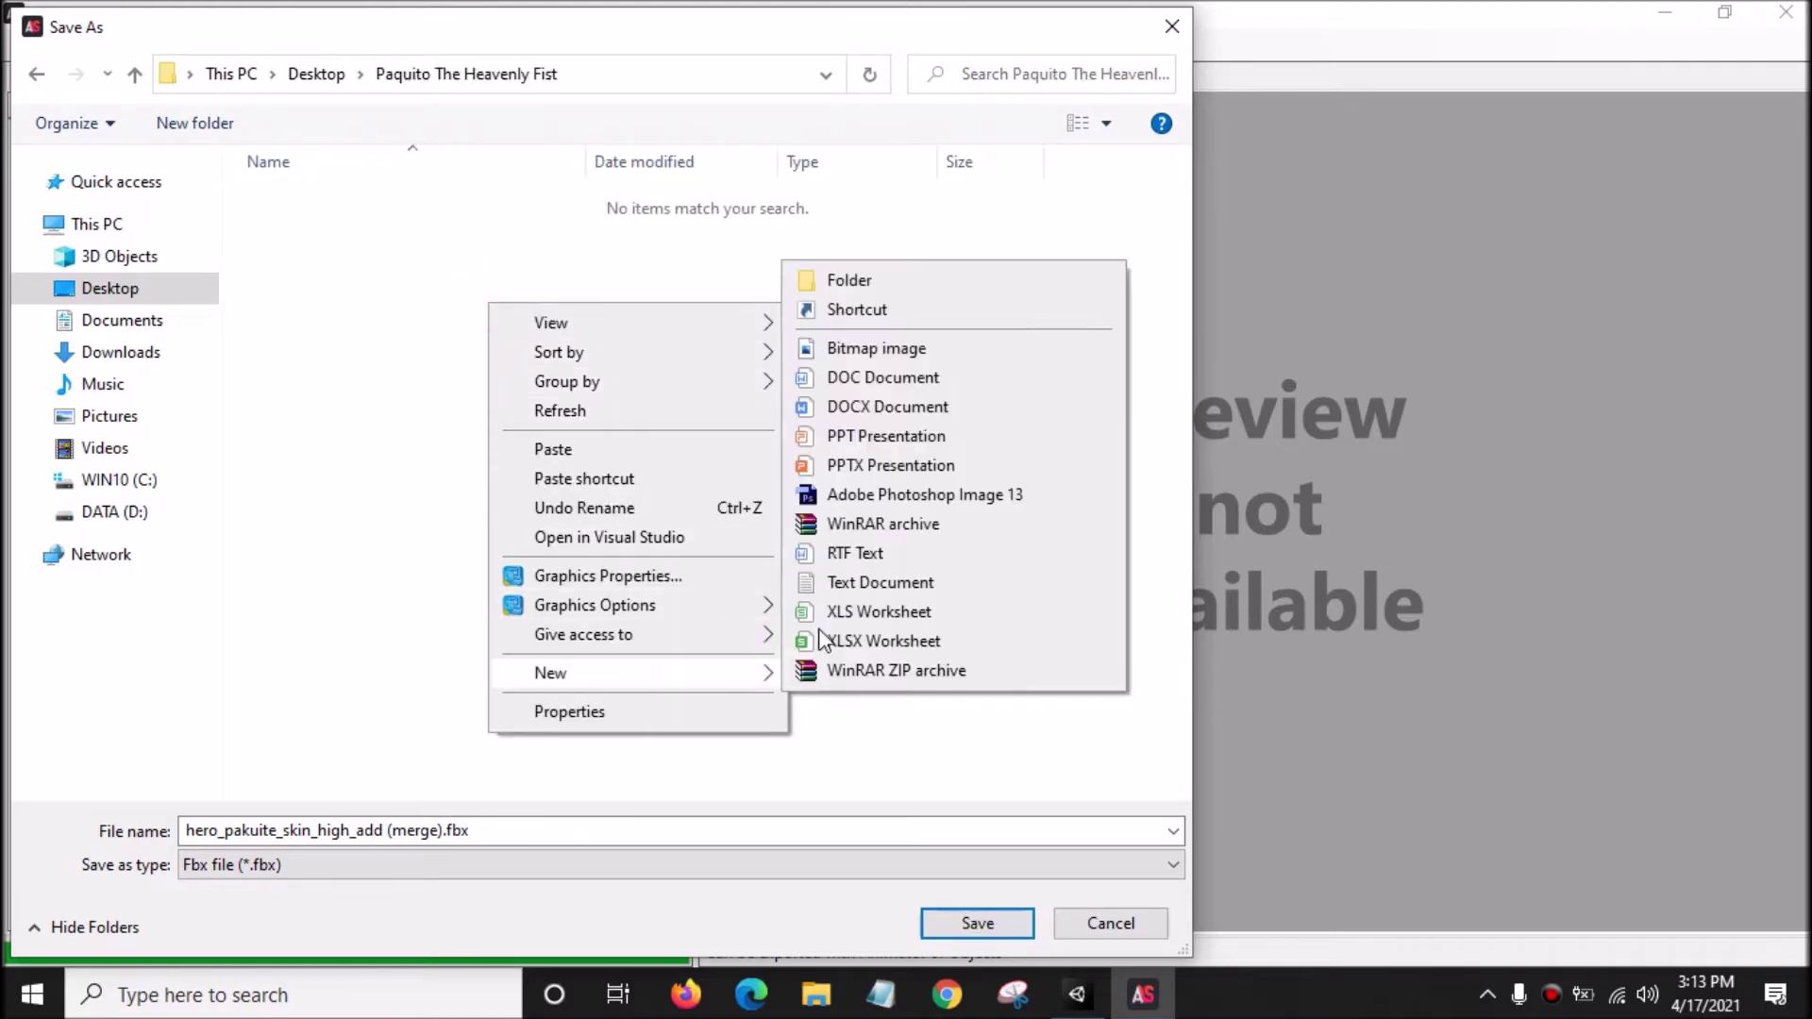
{"action": "left_click", "coordinate": [882, 288]}
{"action": "left_click", "coordinate": [515, 331]}
{"action": "double_click", "coordinate": [384, 200]}
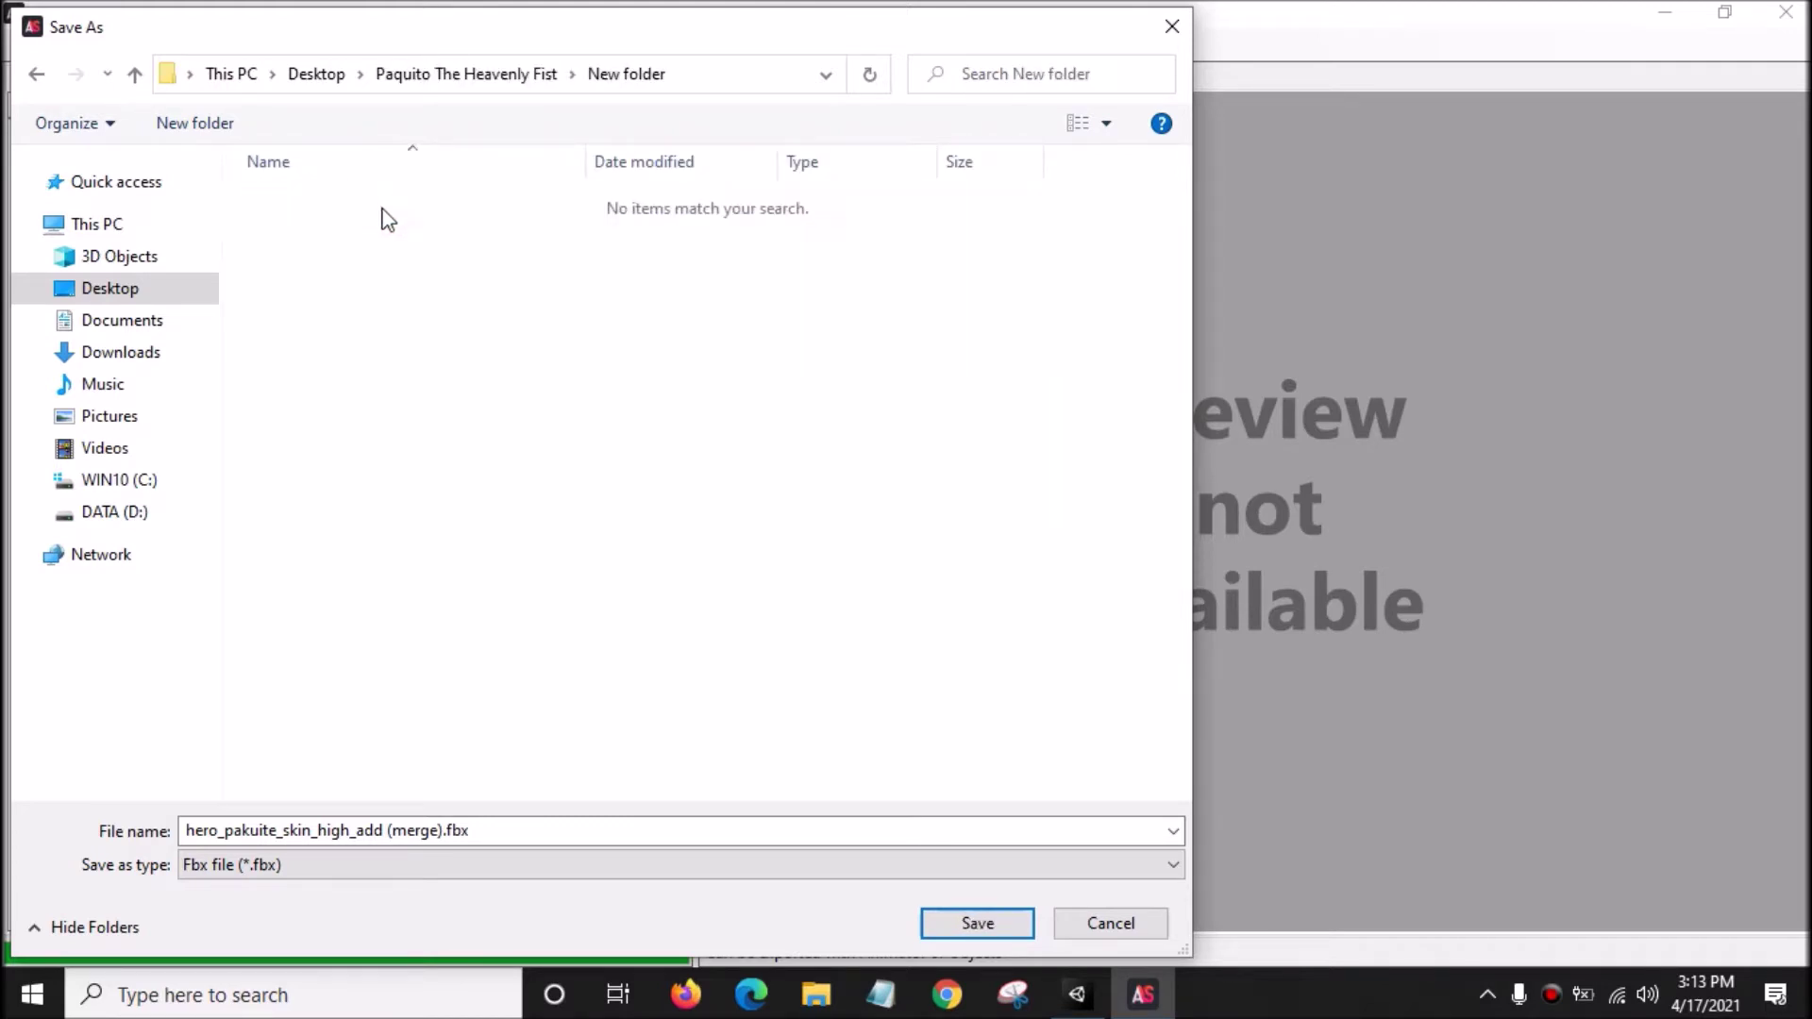
{"action": "left_click", "coordinate": [36, 73]}
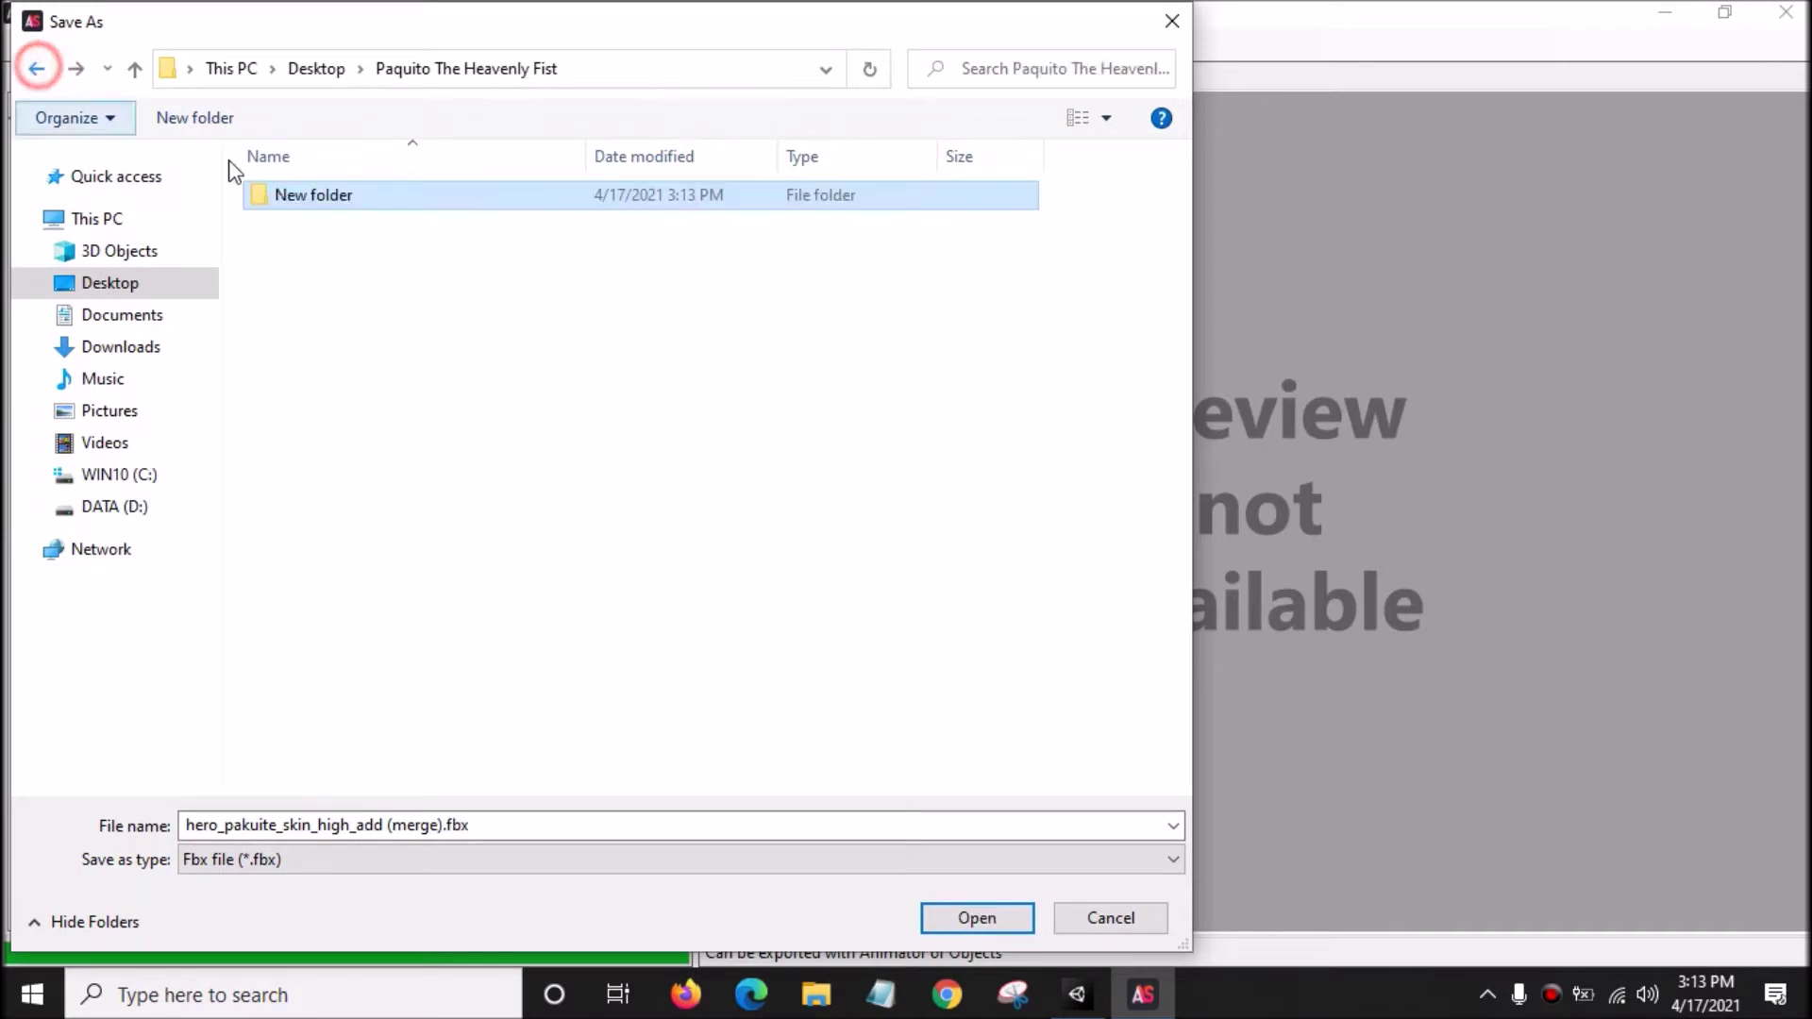
{"action": "left_click", "coordinate": [289, 195]}
{"action": "type", "text": "high"}
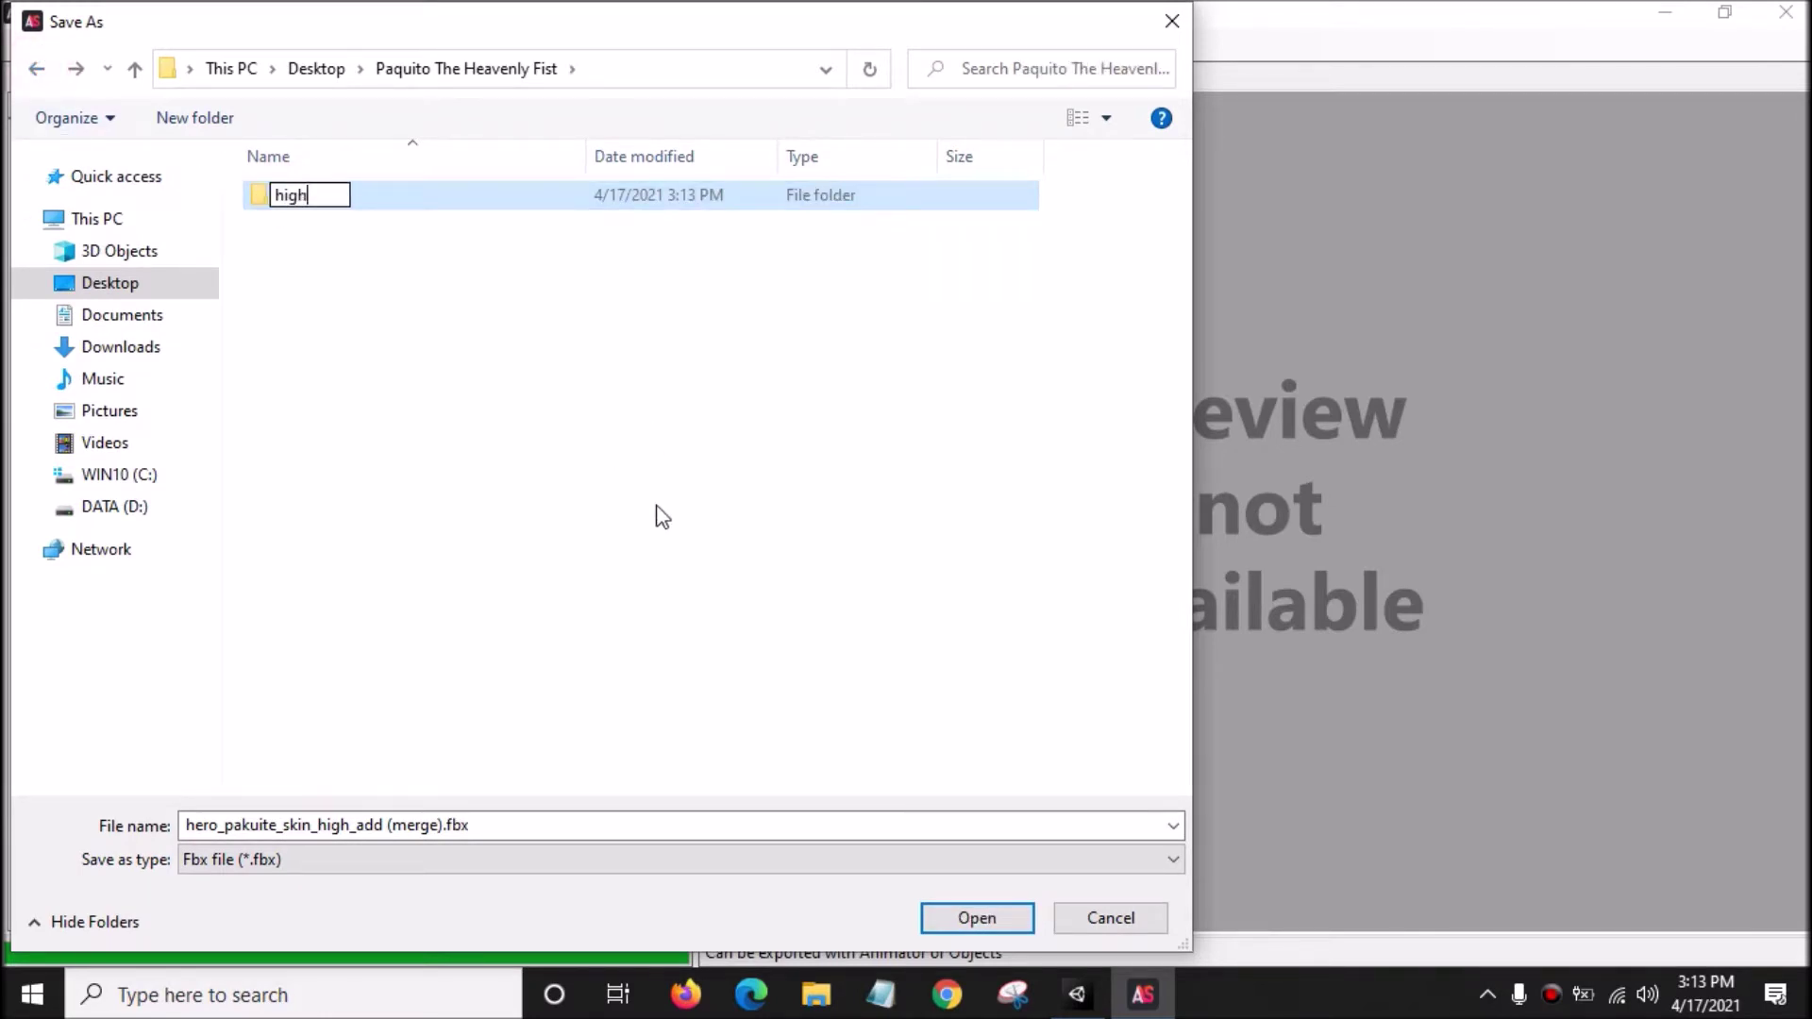
{"action": "key", "text": "Return"}
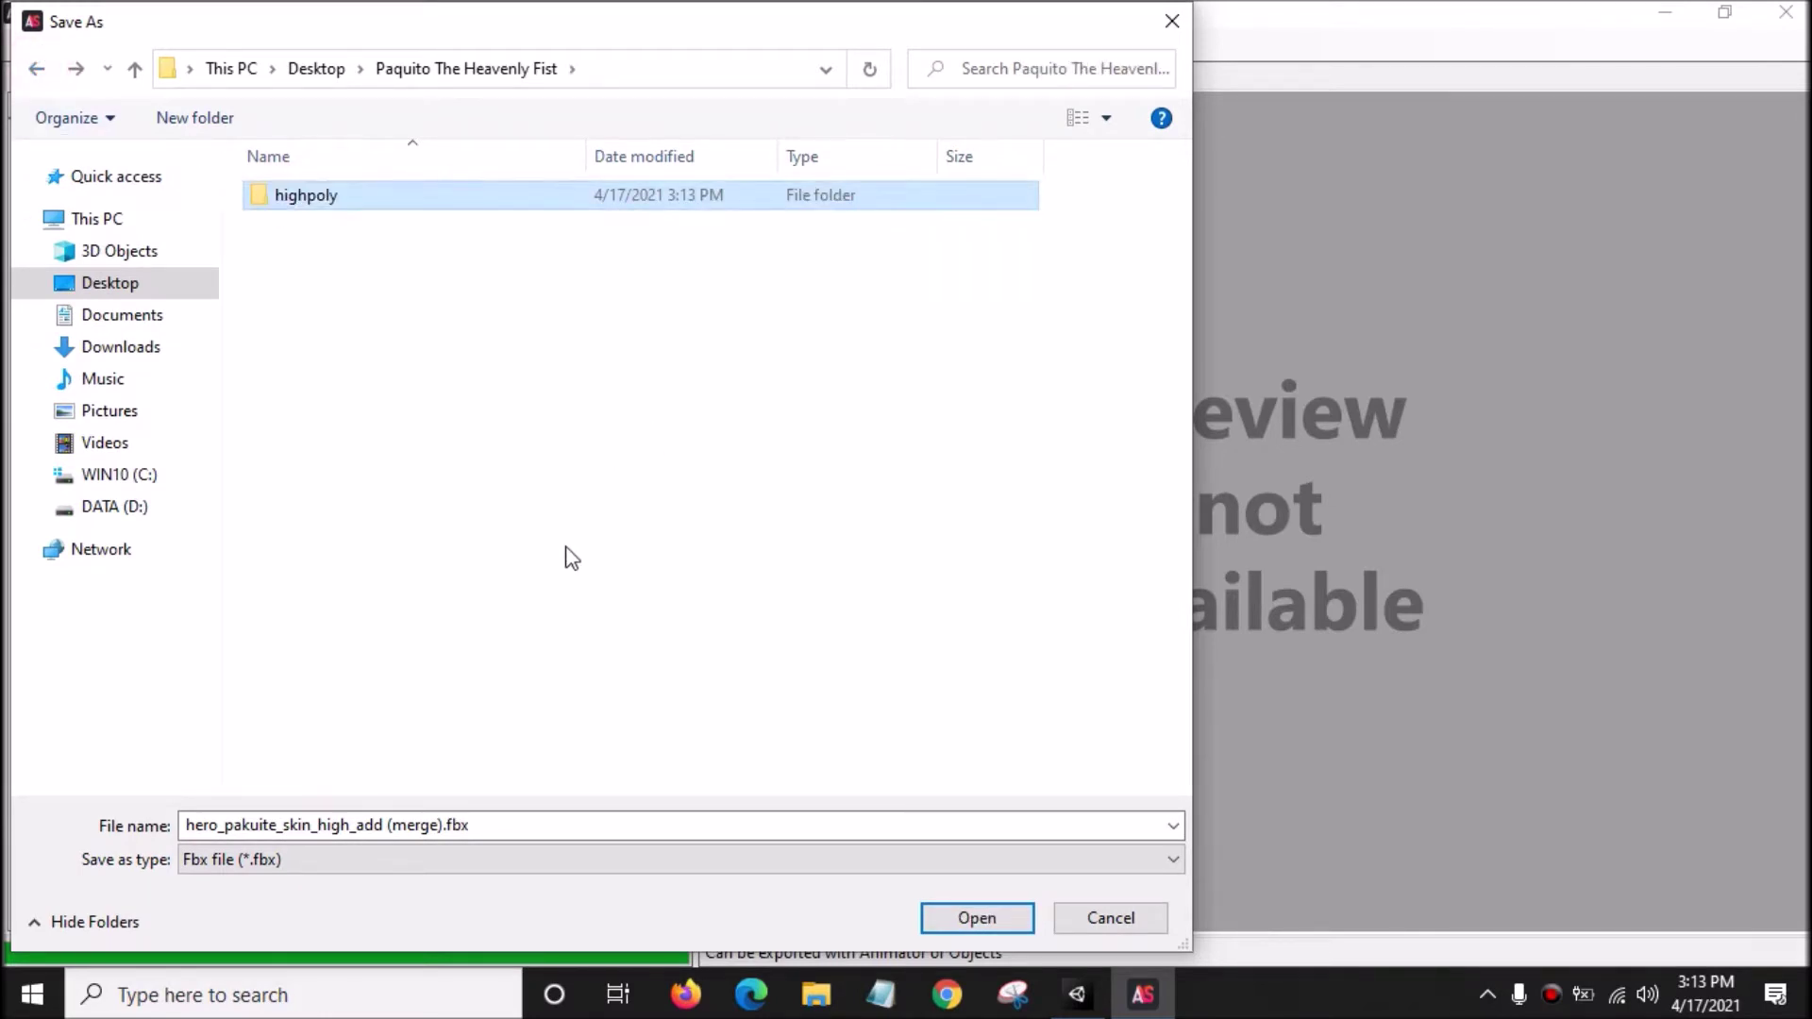
- Add a 'lowpoly' subfolder, then save the merged FBX into highpoly
{"action": "right_click", "coordinate": [560, 572]}
{"action": "mouse_move", "coordinate": [745, 526]}
{"action": "left_click", "coordinate": [911, 517]}
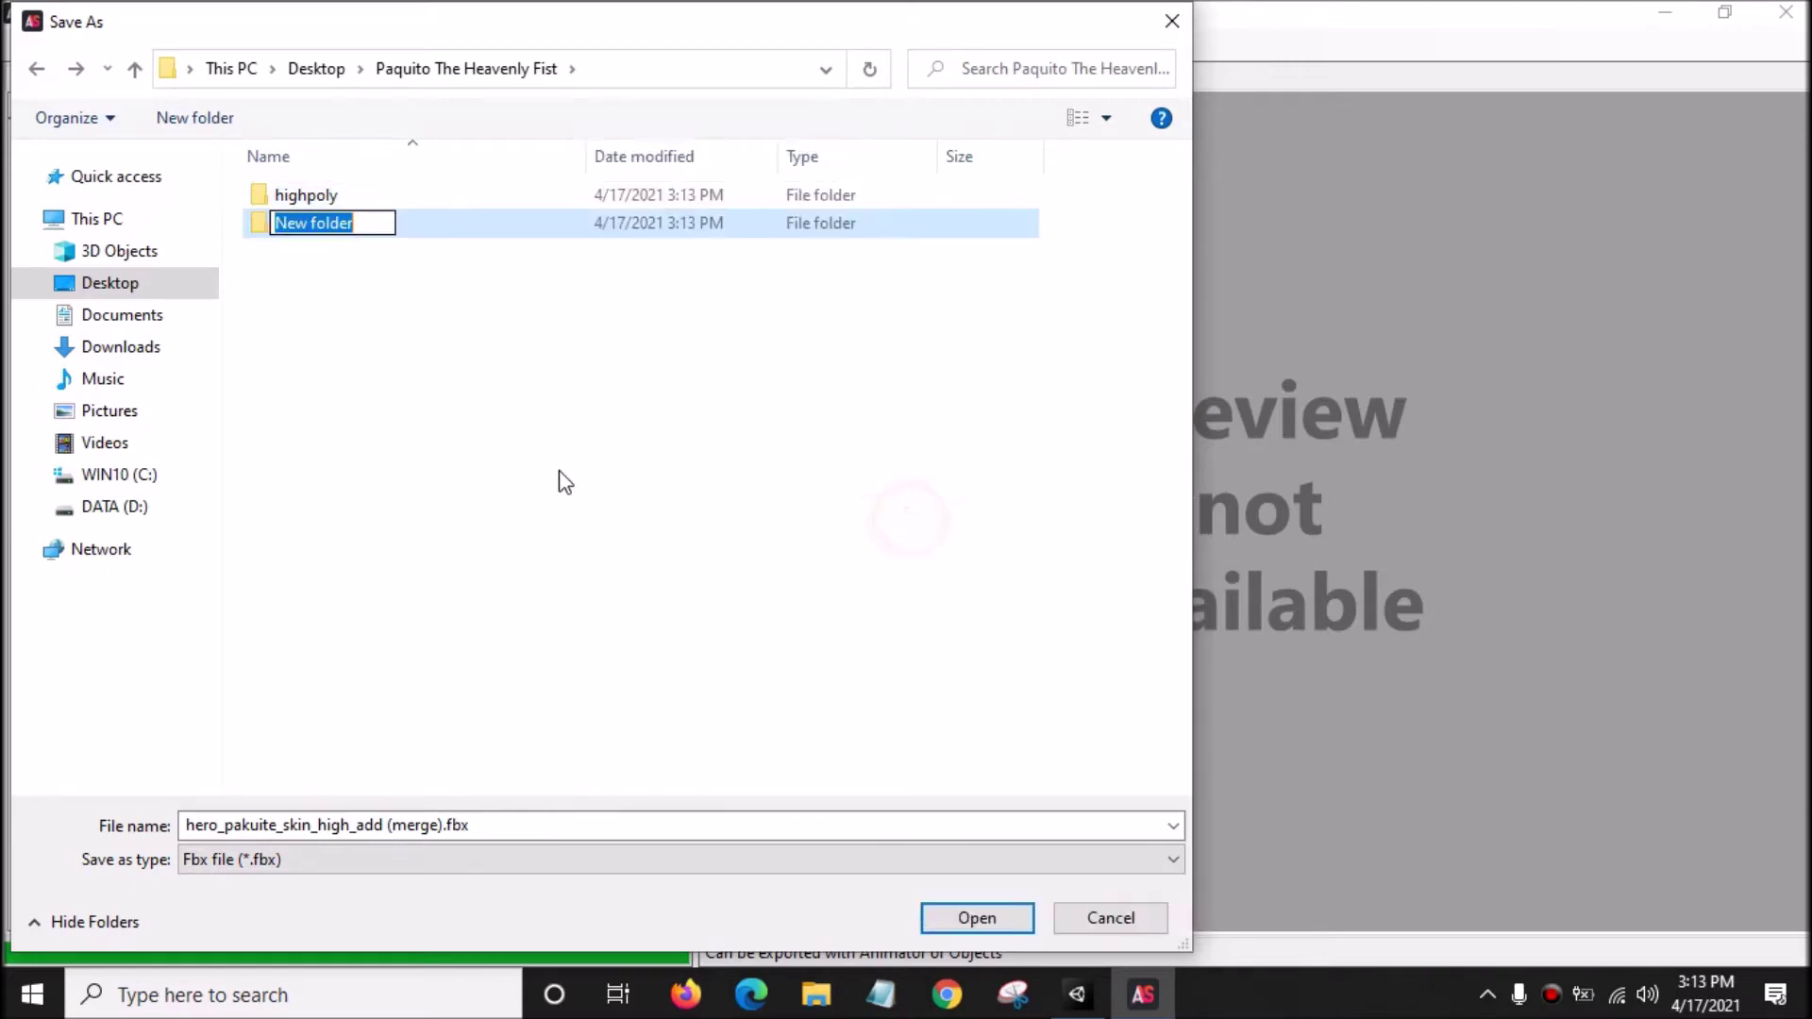
{"action": "type", "text": "lowpoly"}
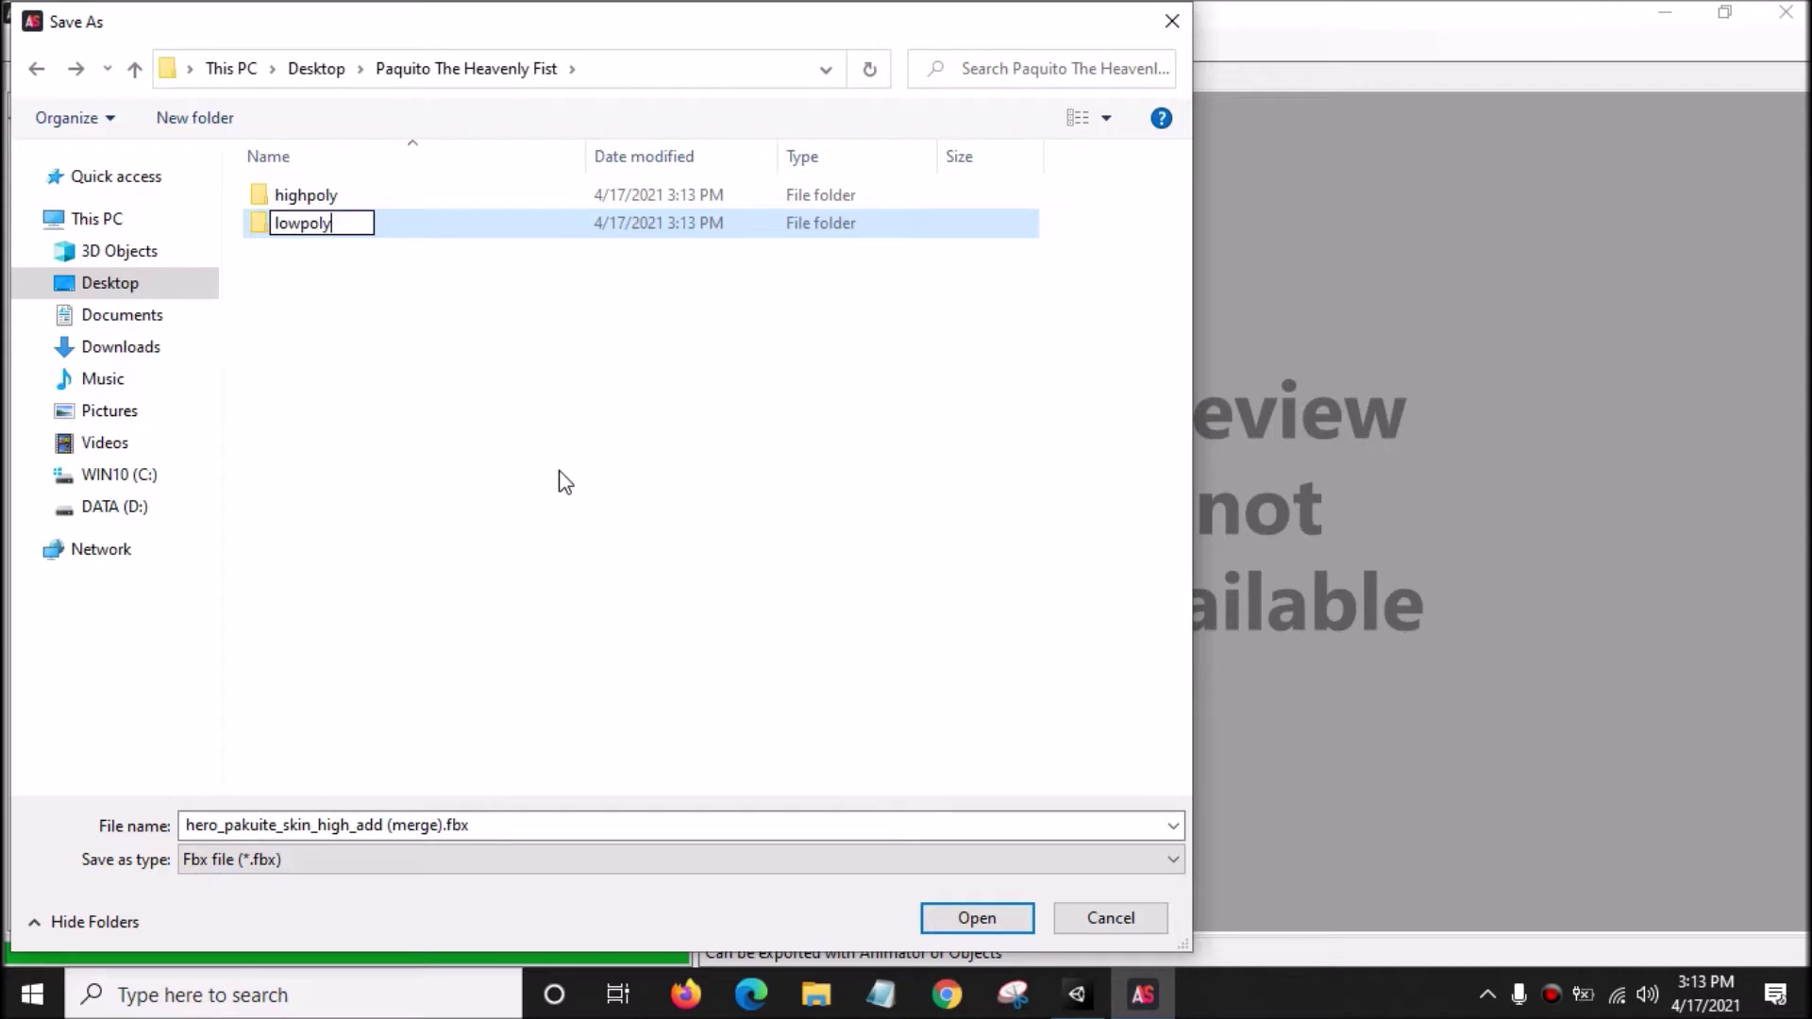
{"action": "left_click", "coordinate": [451, 380]}
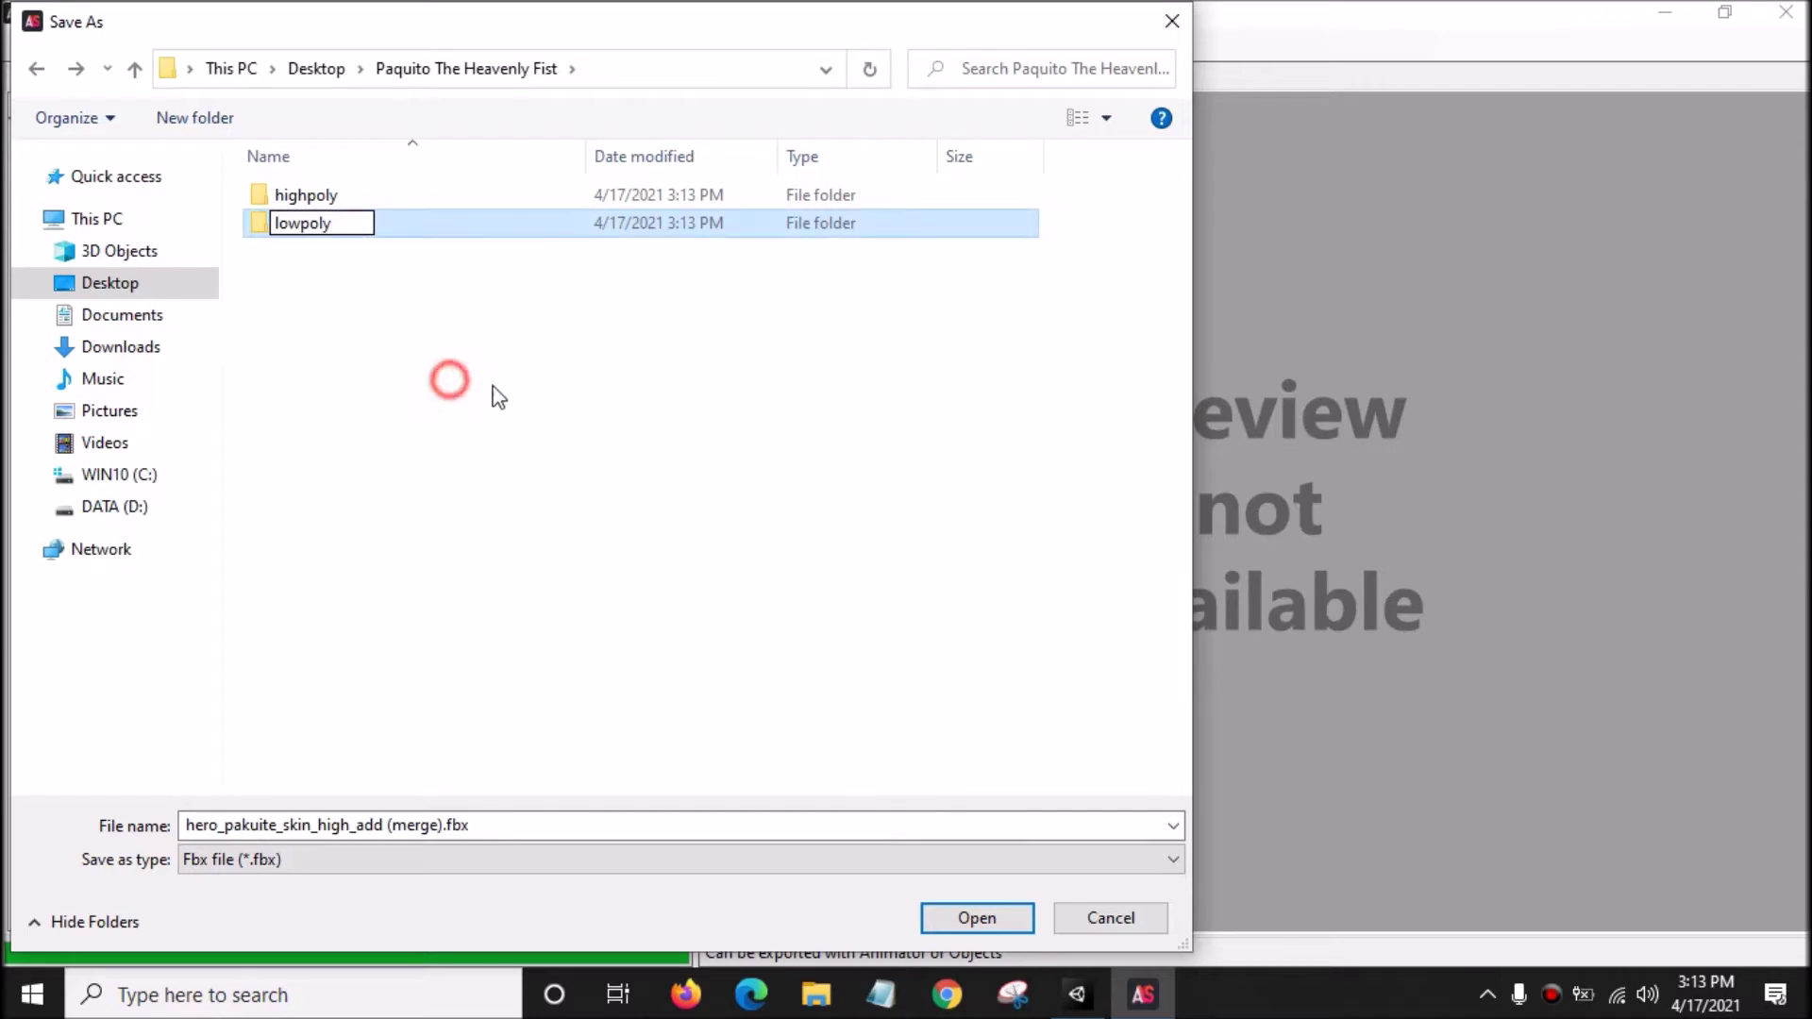
{"action": "double_click", "coordinate": [392, 196]}
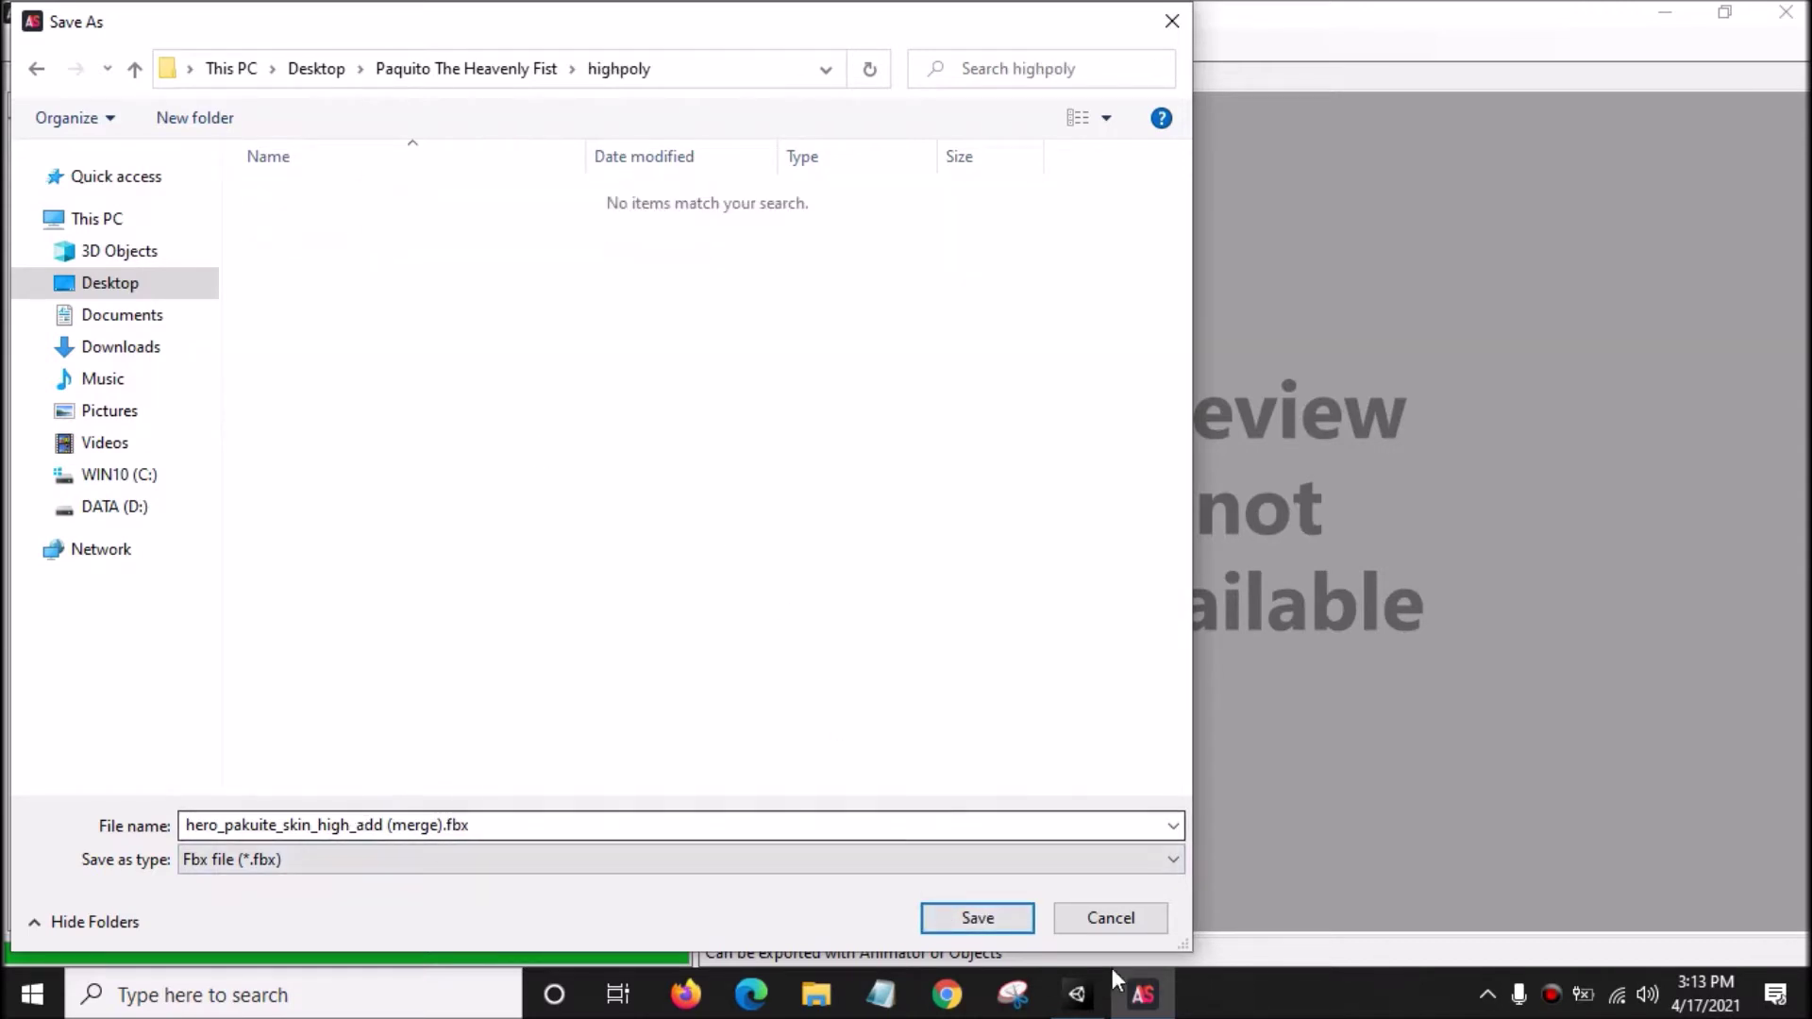
{"action": "left_click", "coordinate": [972, 917]}
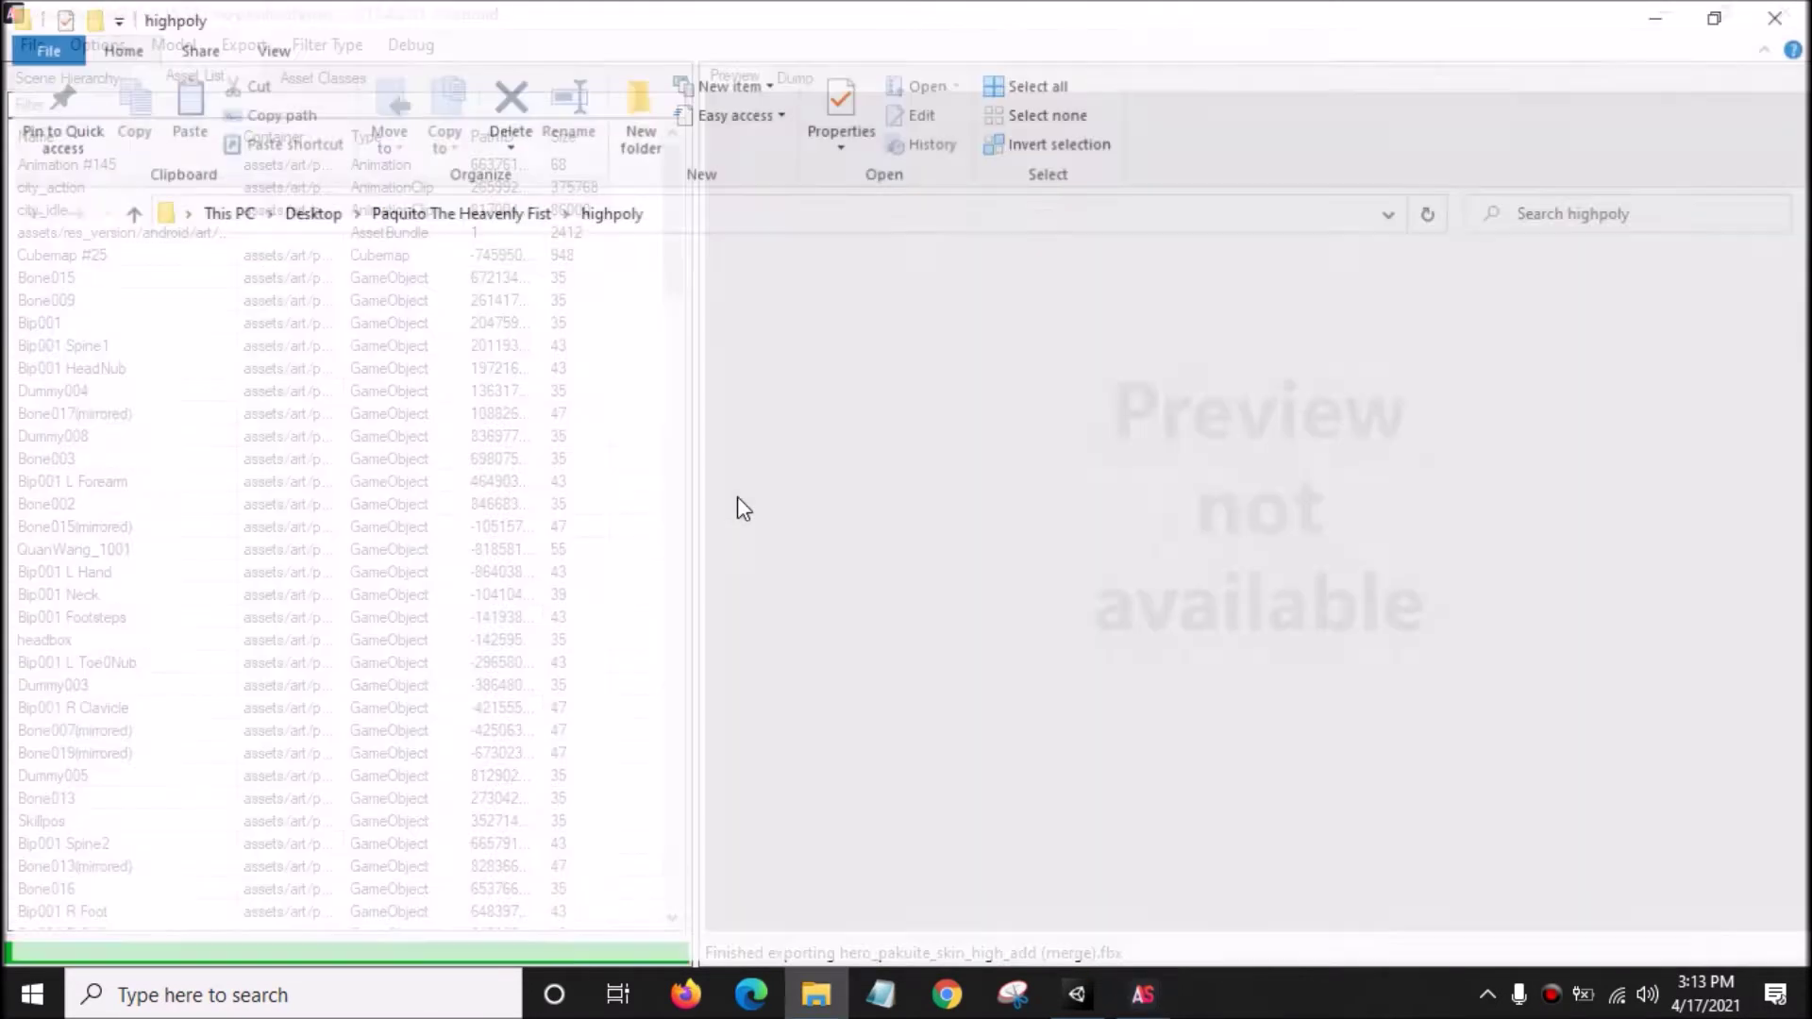
{"action": "left_click", "coordinate": [740, 501]}
{"action": "left_click_drag", "start_coordinate": [586, 485], "coordinate": [1793, 255]}
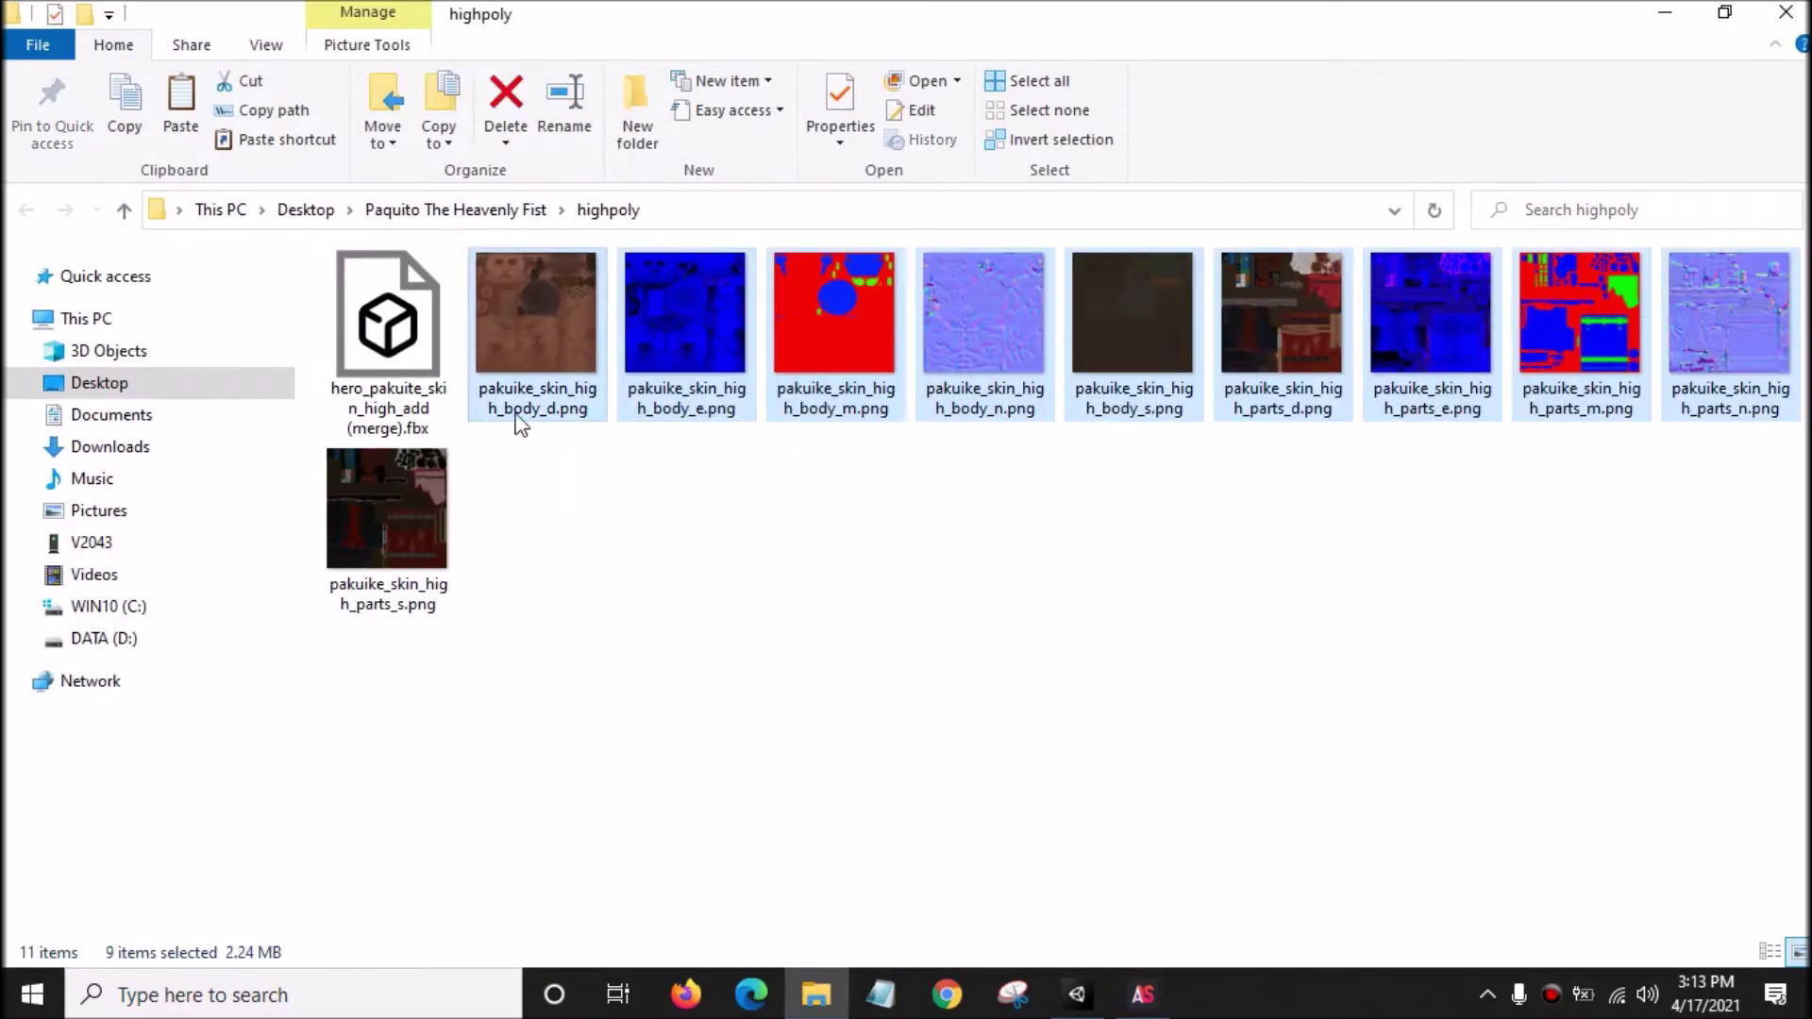
{"action": "left_click", "coordinate": [386, 529]}
{"action": "left_click", "coordinate": [722, 545]}
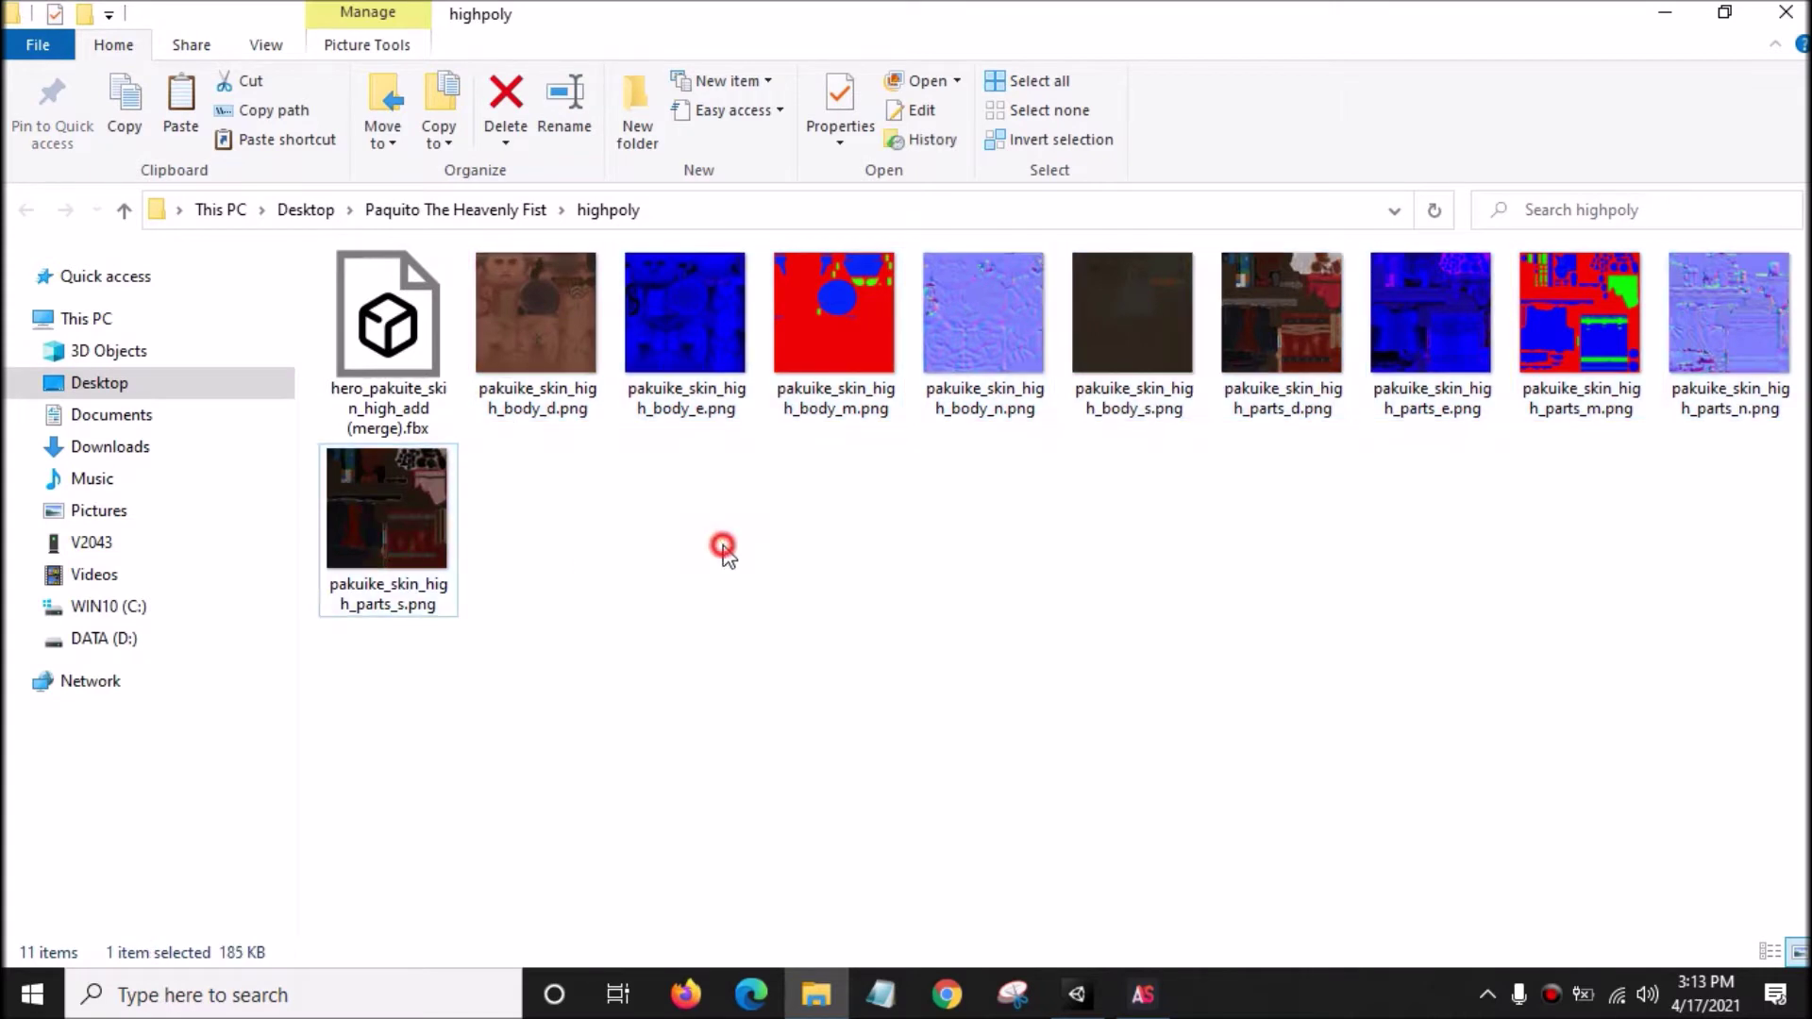
{"action": "left_click", "coordinate": [396, 354]}
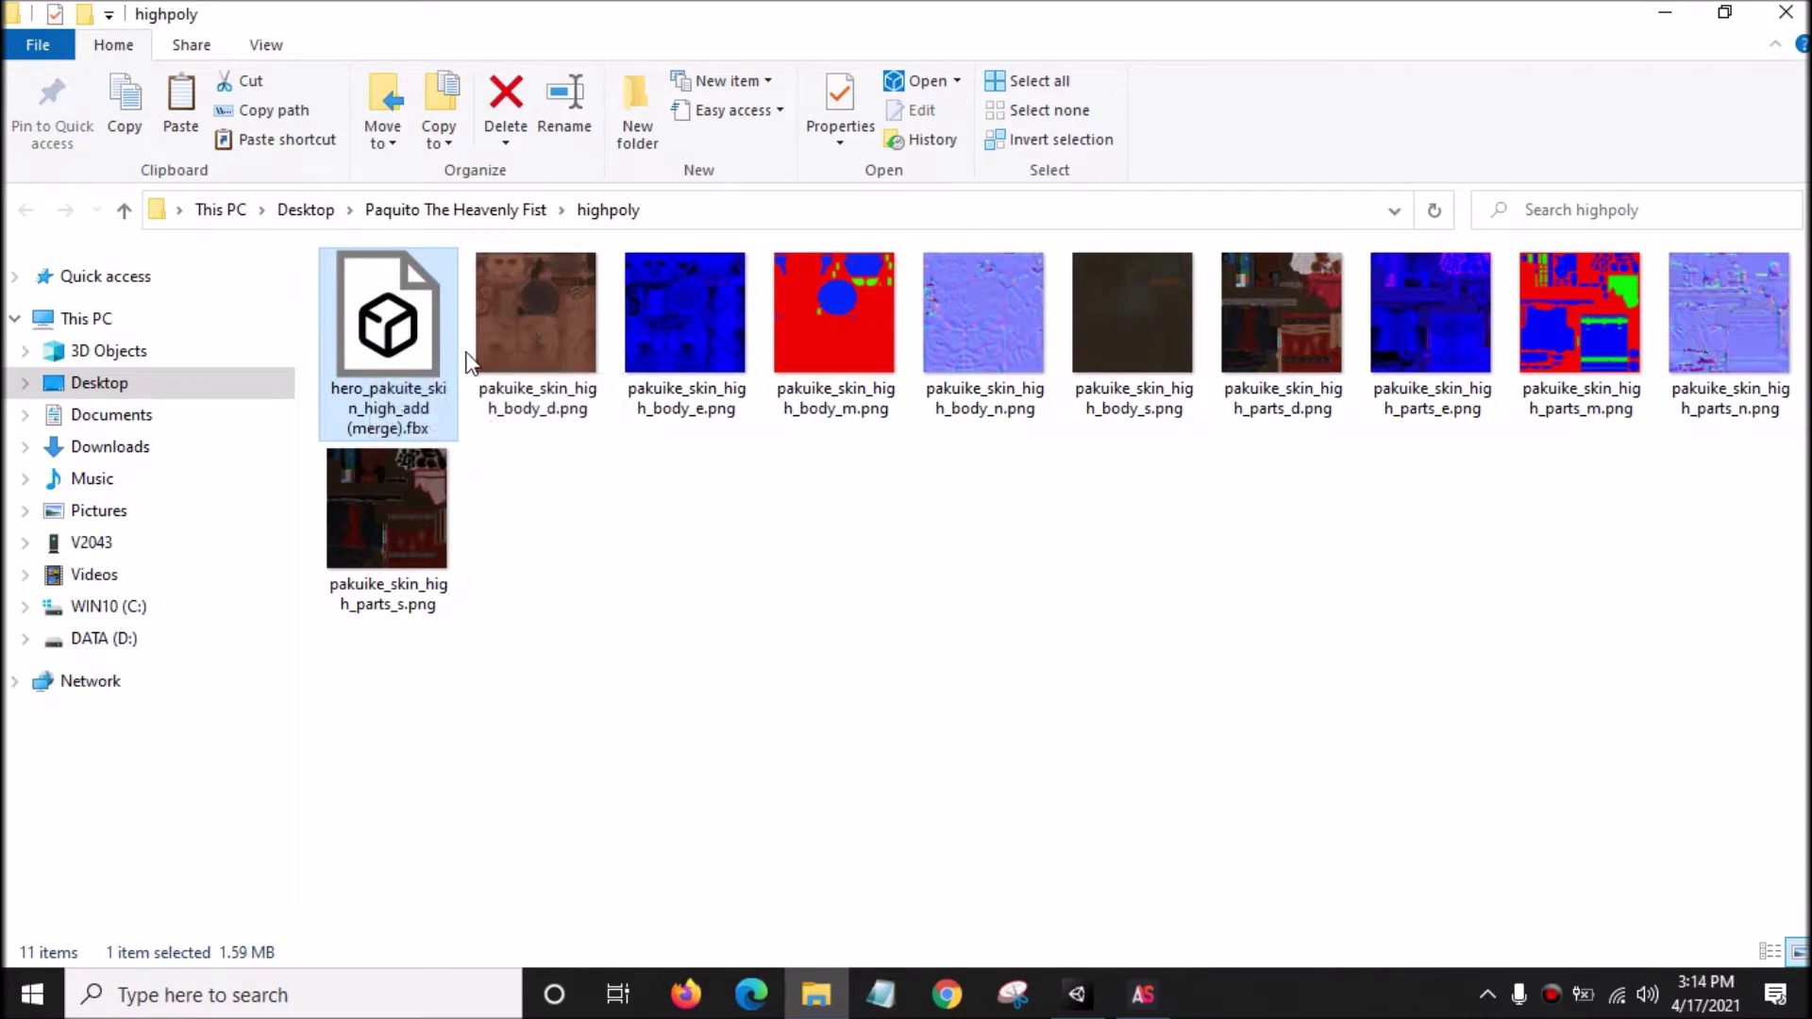
{"action": "left_click", "coordinate": [1783, 12]}
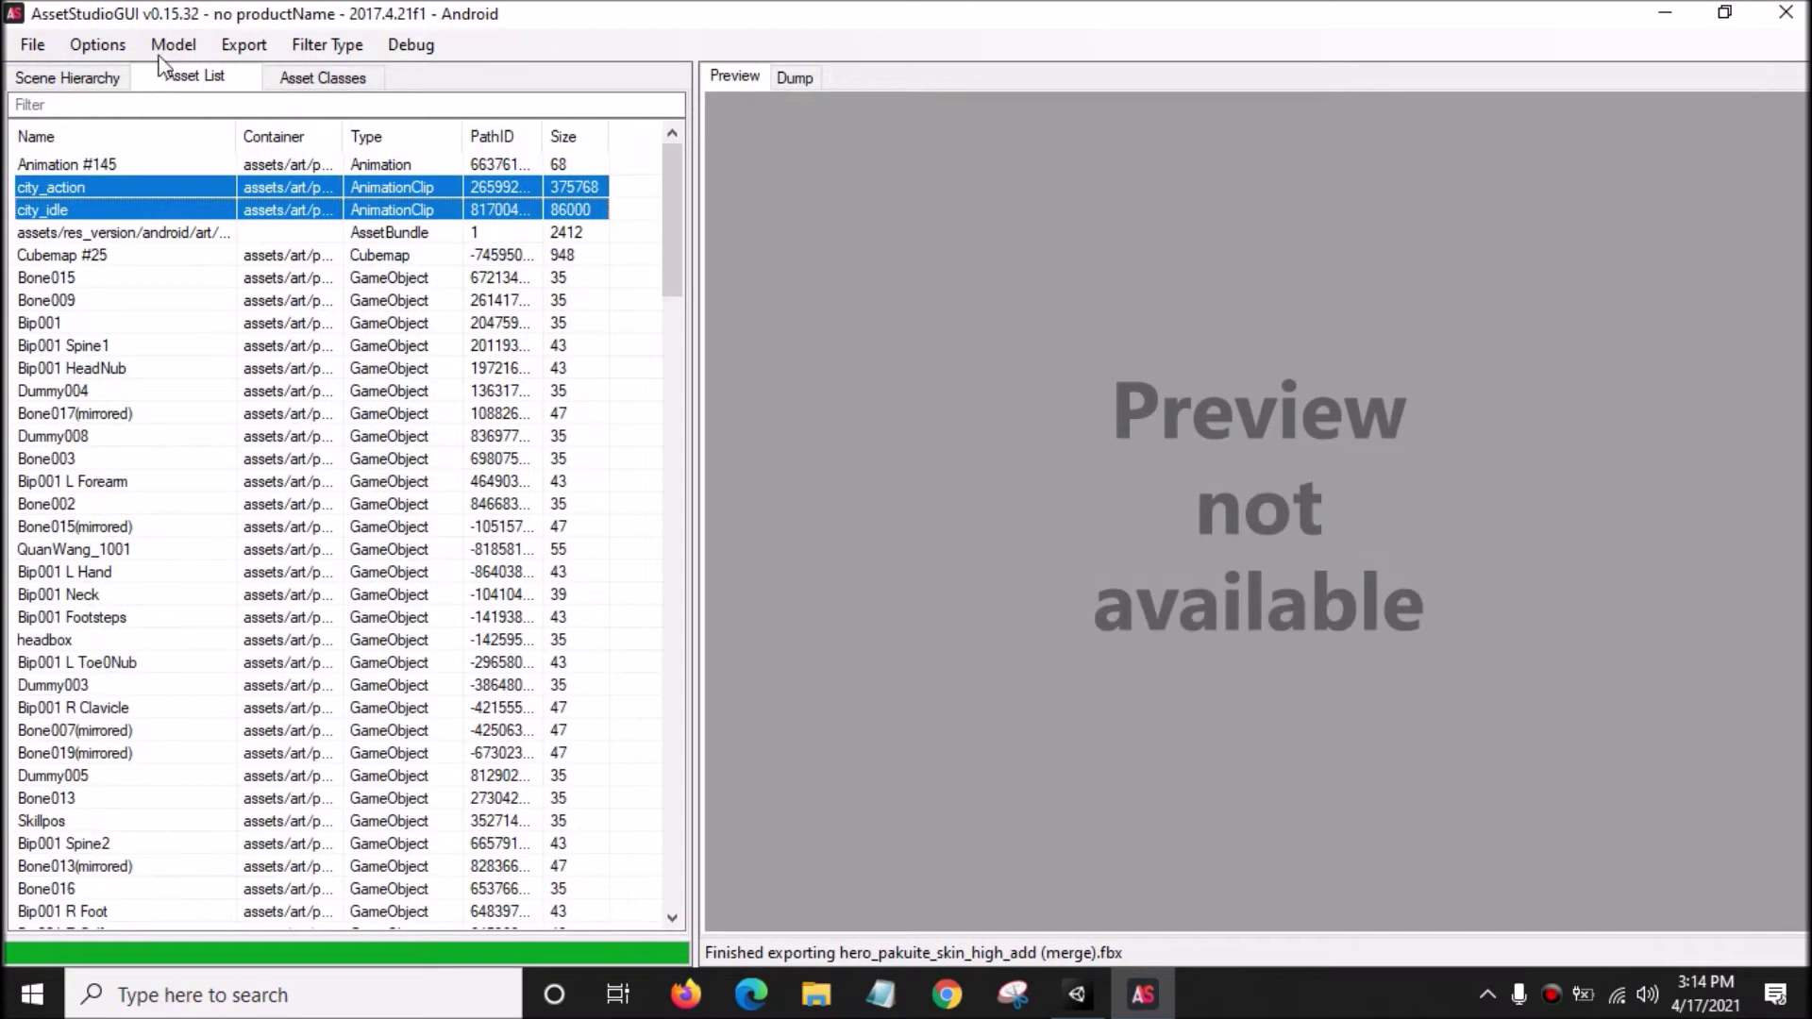
- Close AssetStudio and relaunch it with an empty scene
{"action": "left_click", "coordinate": [67, 77]}
{"action": "left_click", "coordinate": [117, 162]}
{"action": "double_click", "coordinate": [476, 21]}
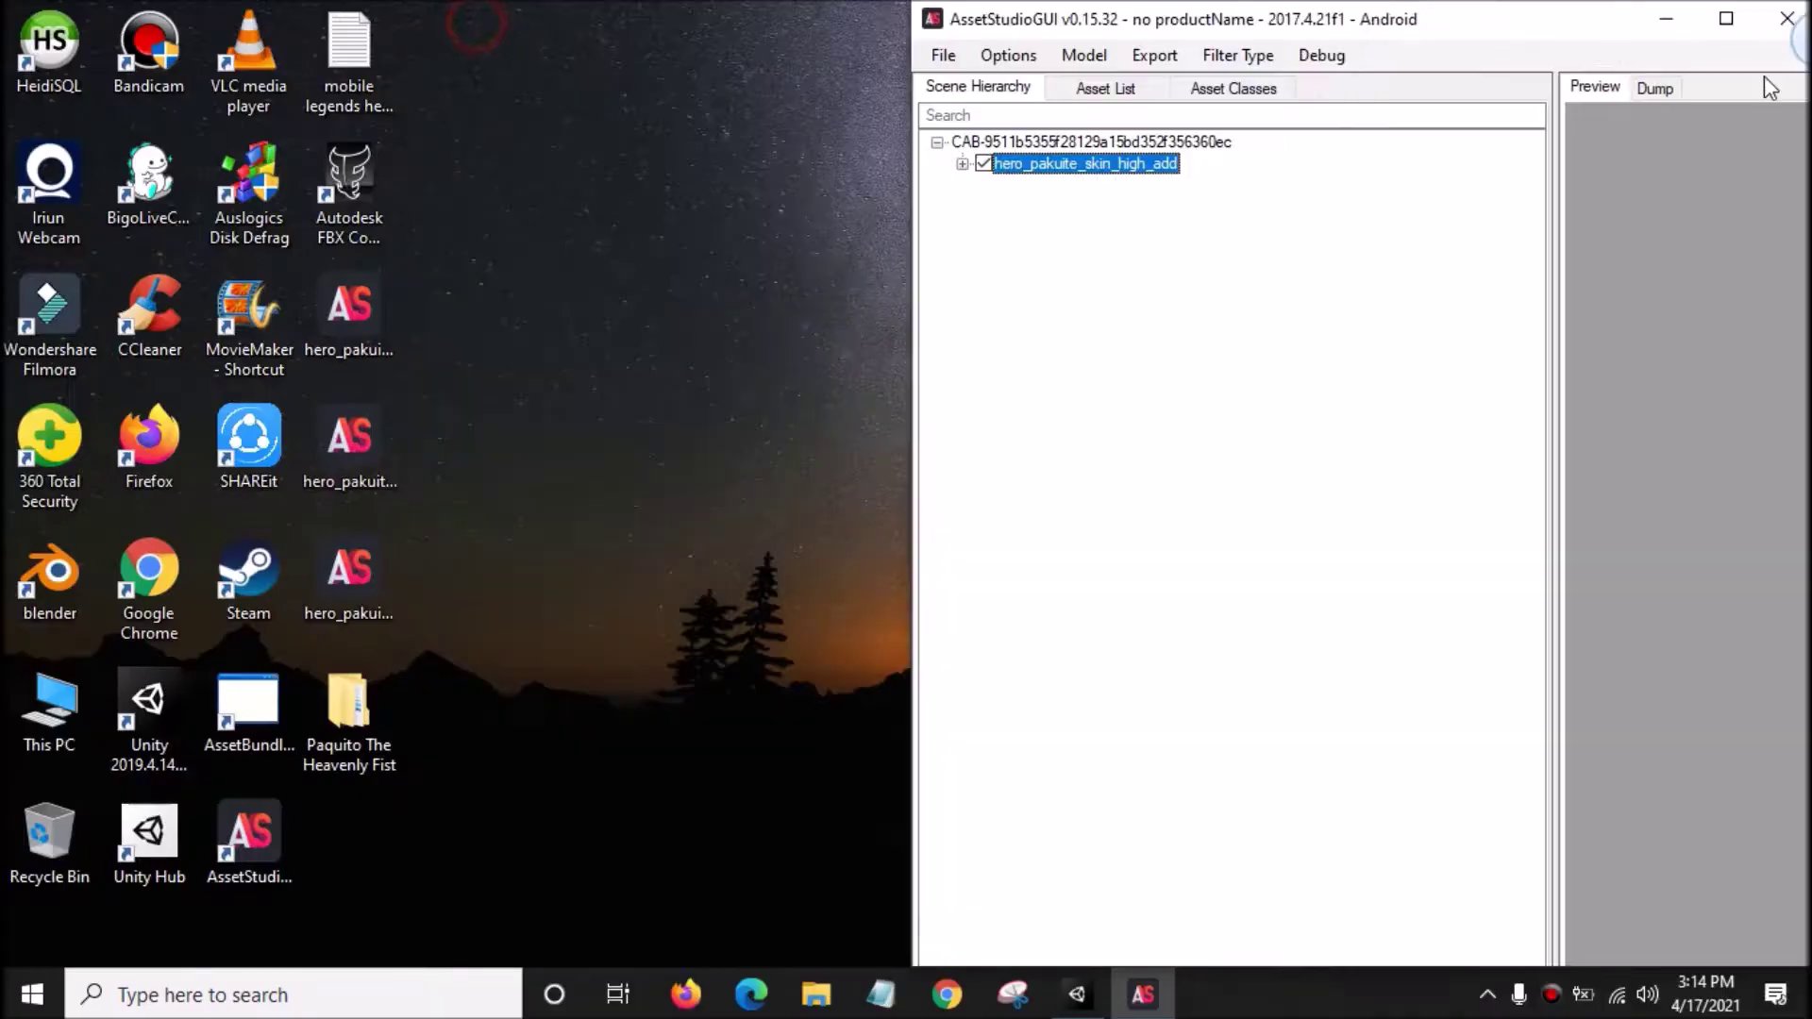
{"action": "left_click", "coordinate": [1786, 18]}
{"action": "left_click", "coordinate": [1036, 444]}
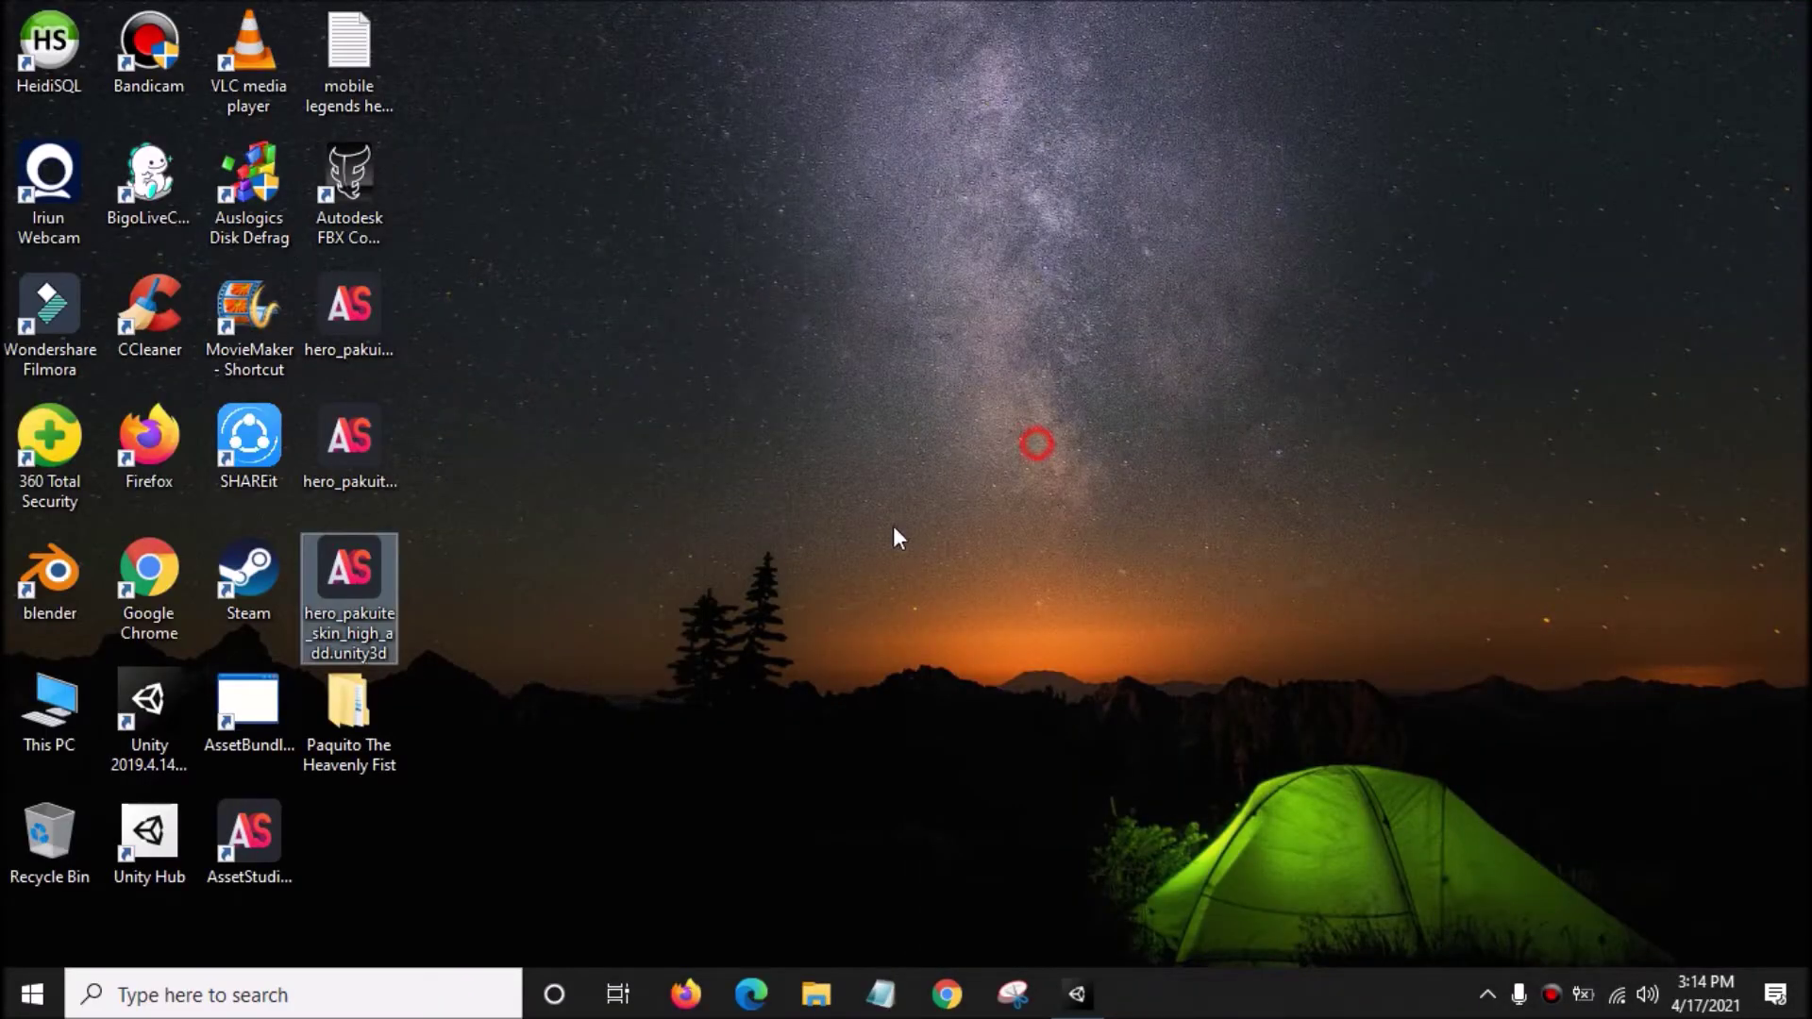
{"action": "double_click", "coordinate": [270, 807]}
- Load the two remaining hero_pakuite desktop files into AssetStudio and maximise it
{"action": "left_click_drag", "start_coordinate": [738, 21], "coordinate": [1161, 53]}
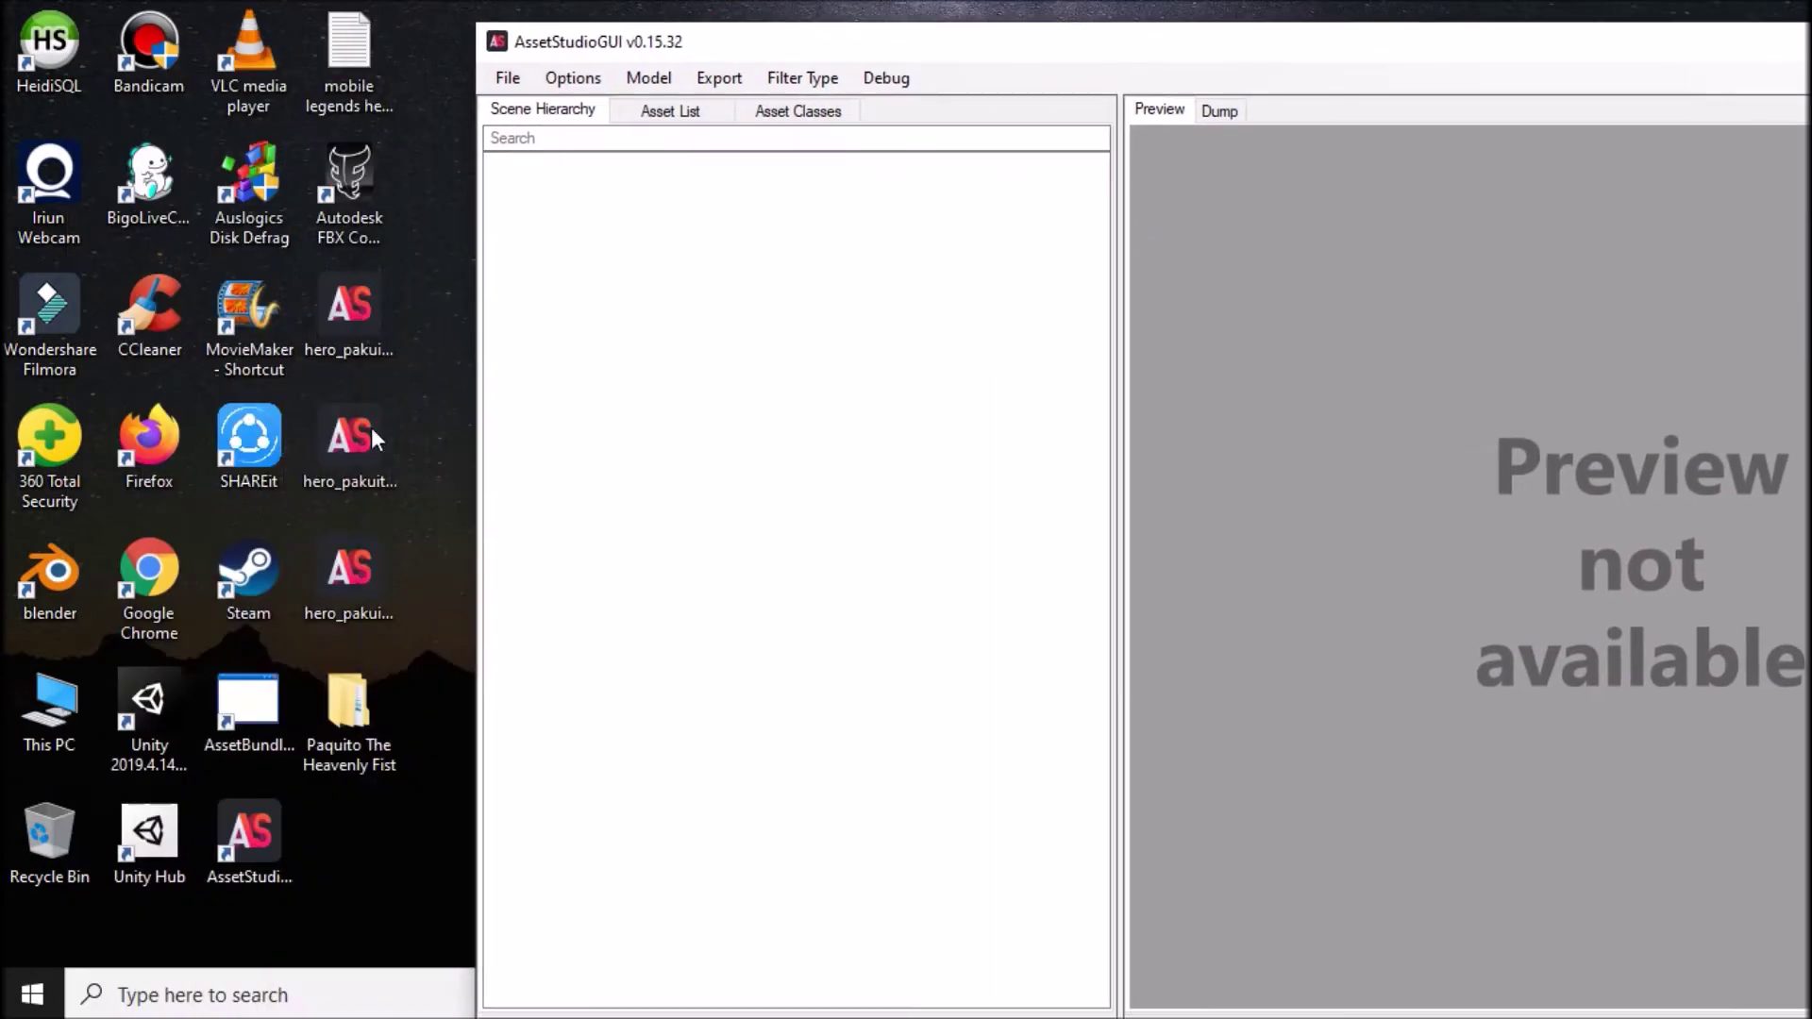
{"action": "left_click", "coordinate": [338, 345], "text": "ctrl"}
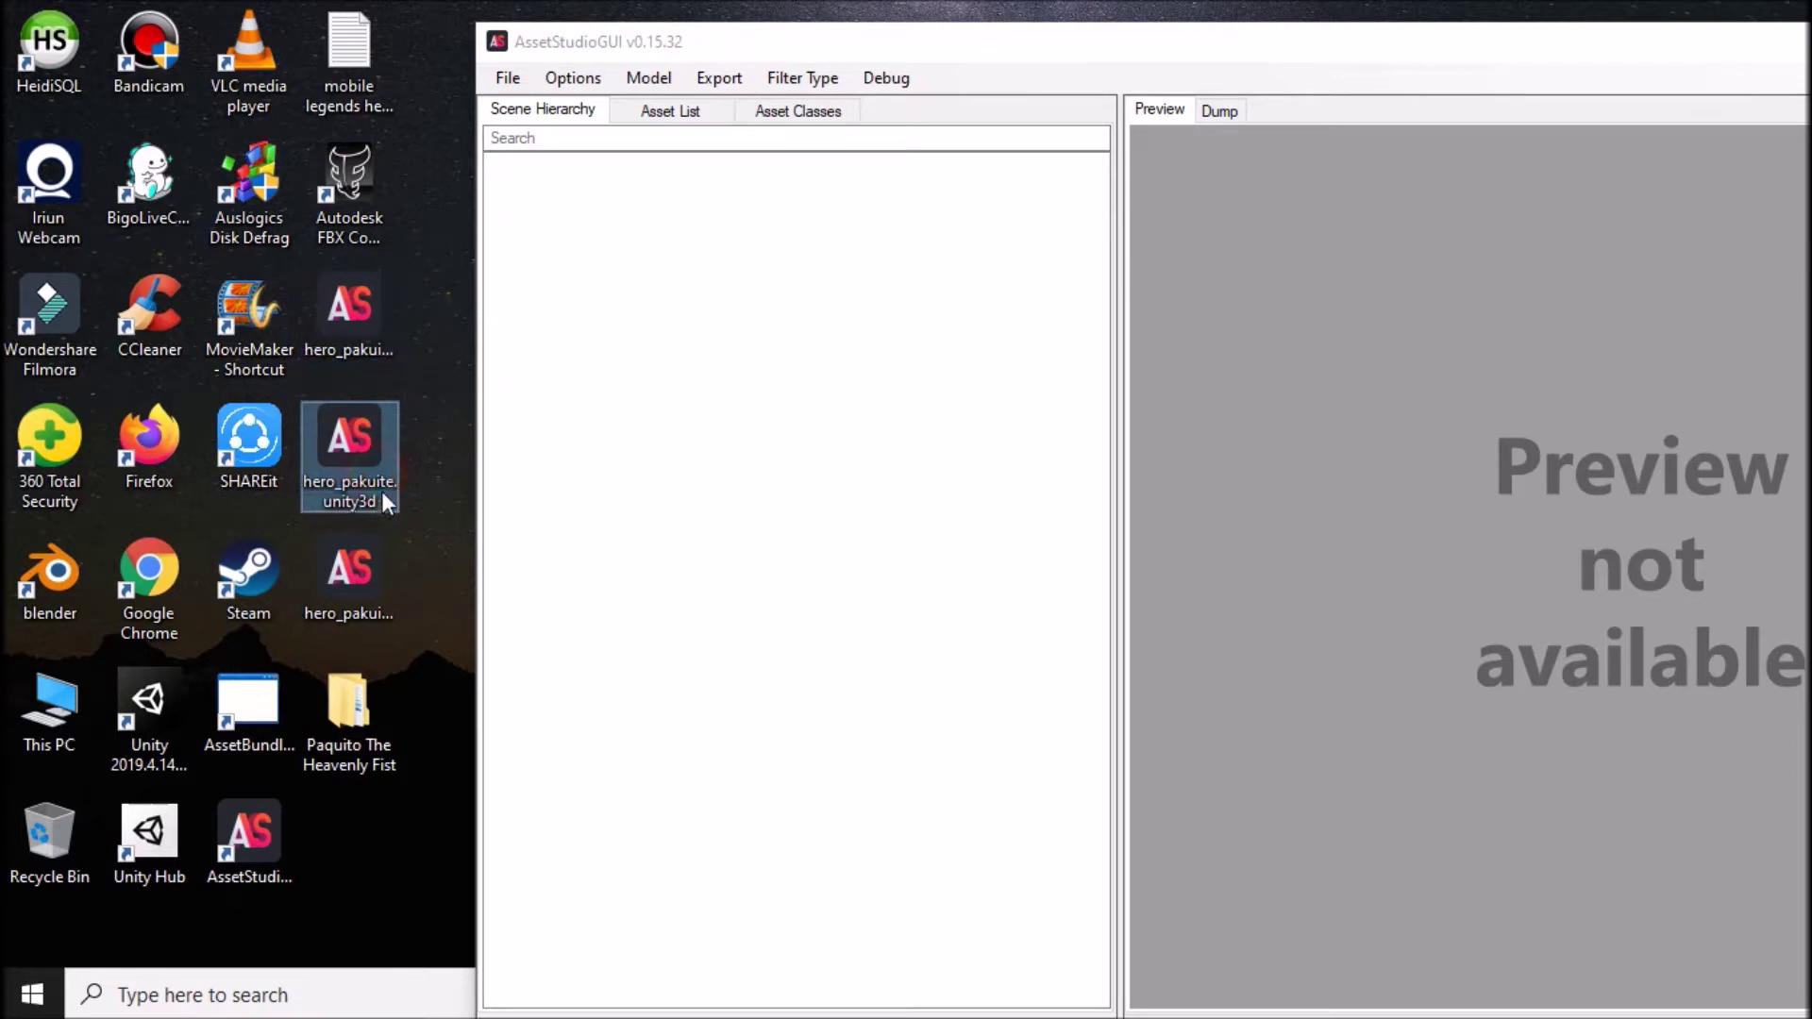
{"action": "left_click_drag", "start_coordinate": [335, 324], "coordinate": [335, 324]}
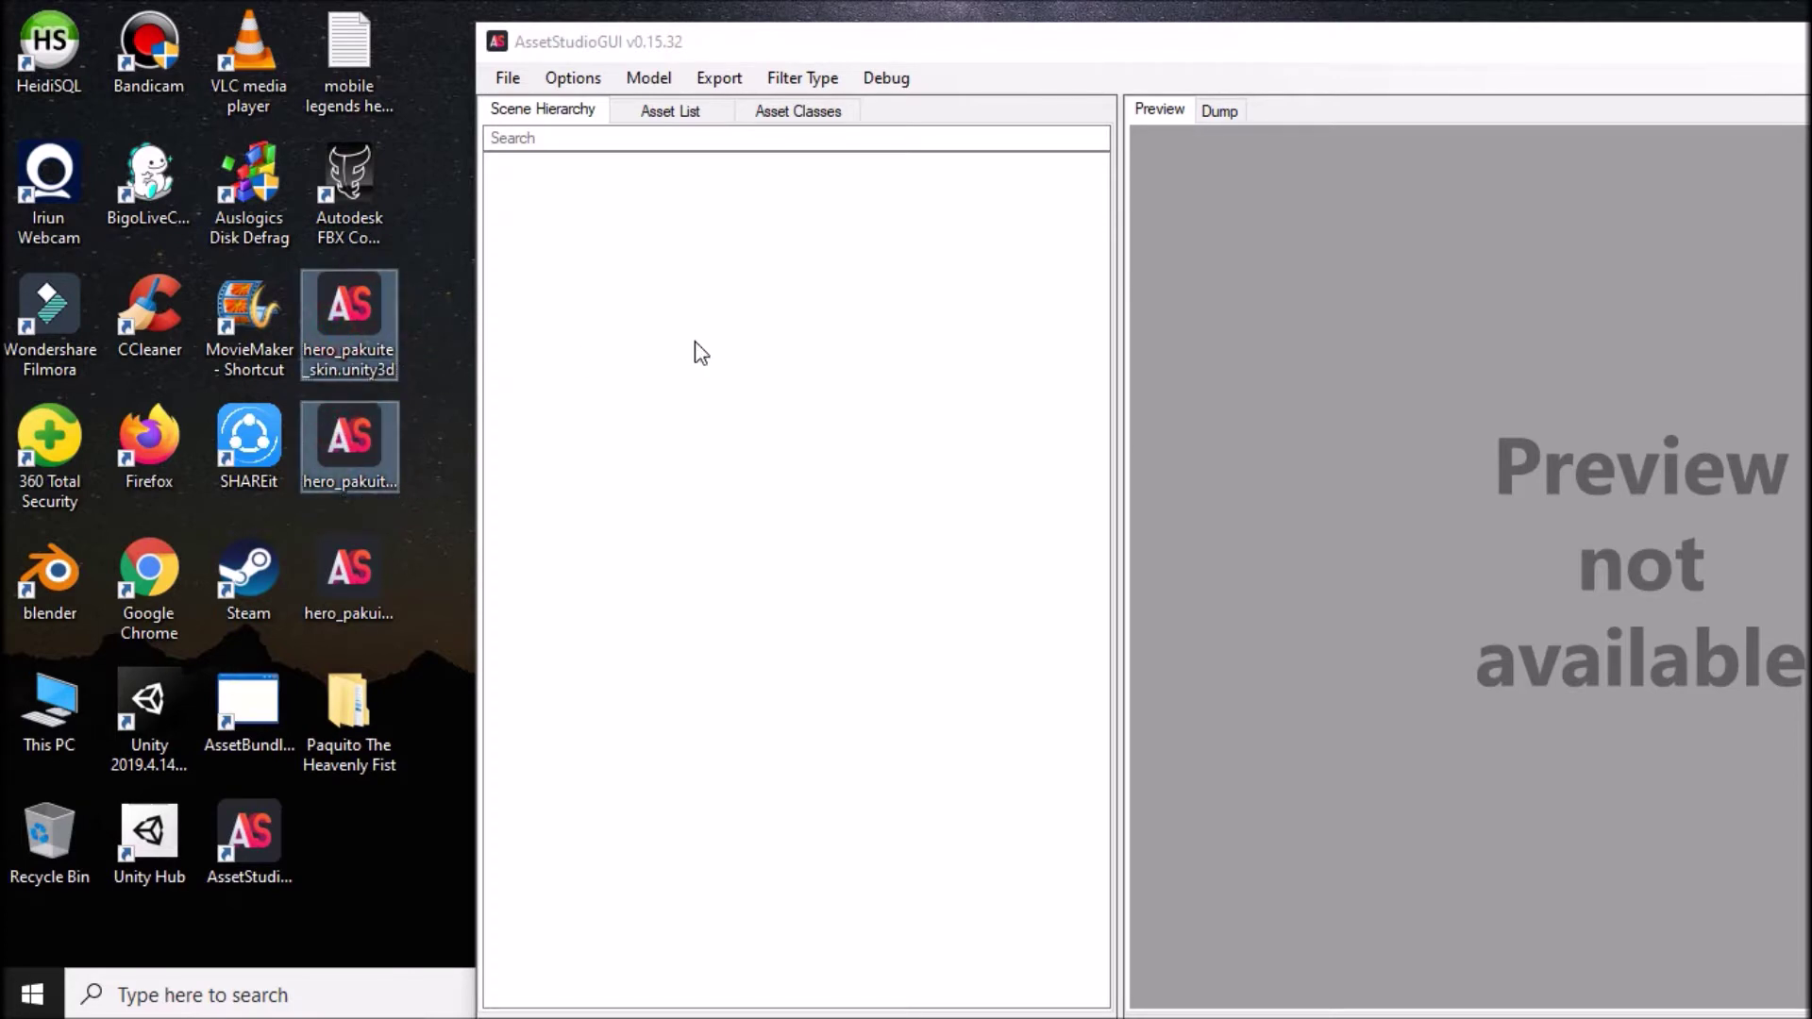
{"action": "double_click", "coordinate": [831, 42]}
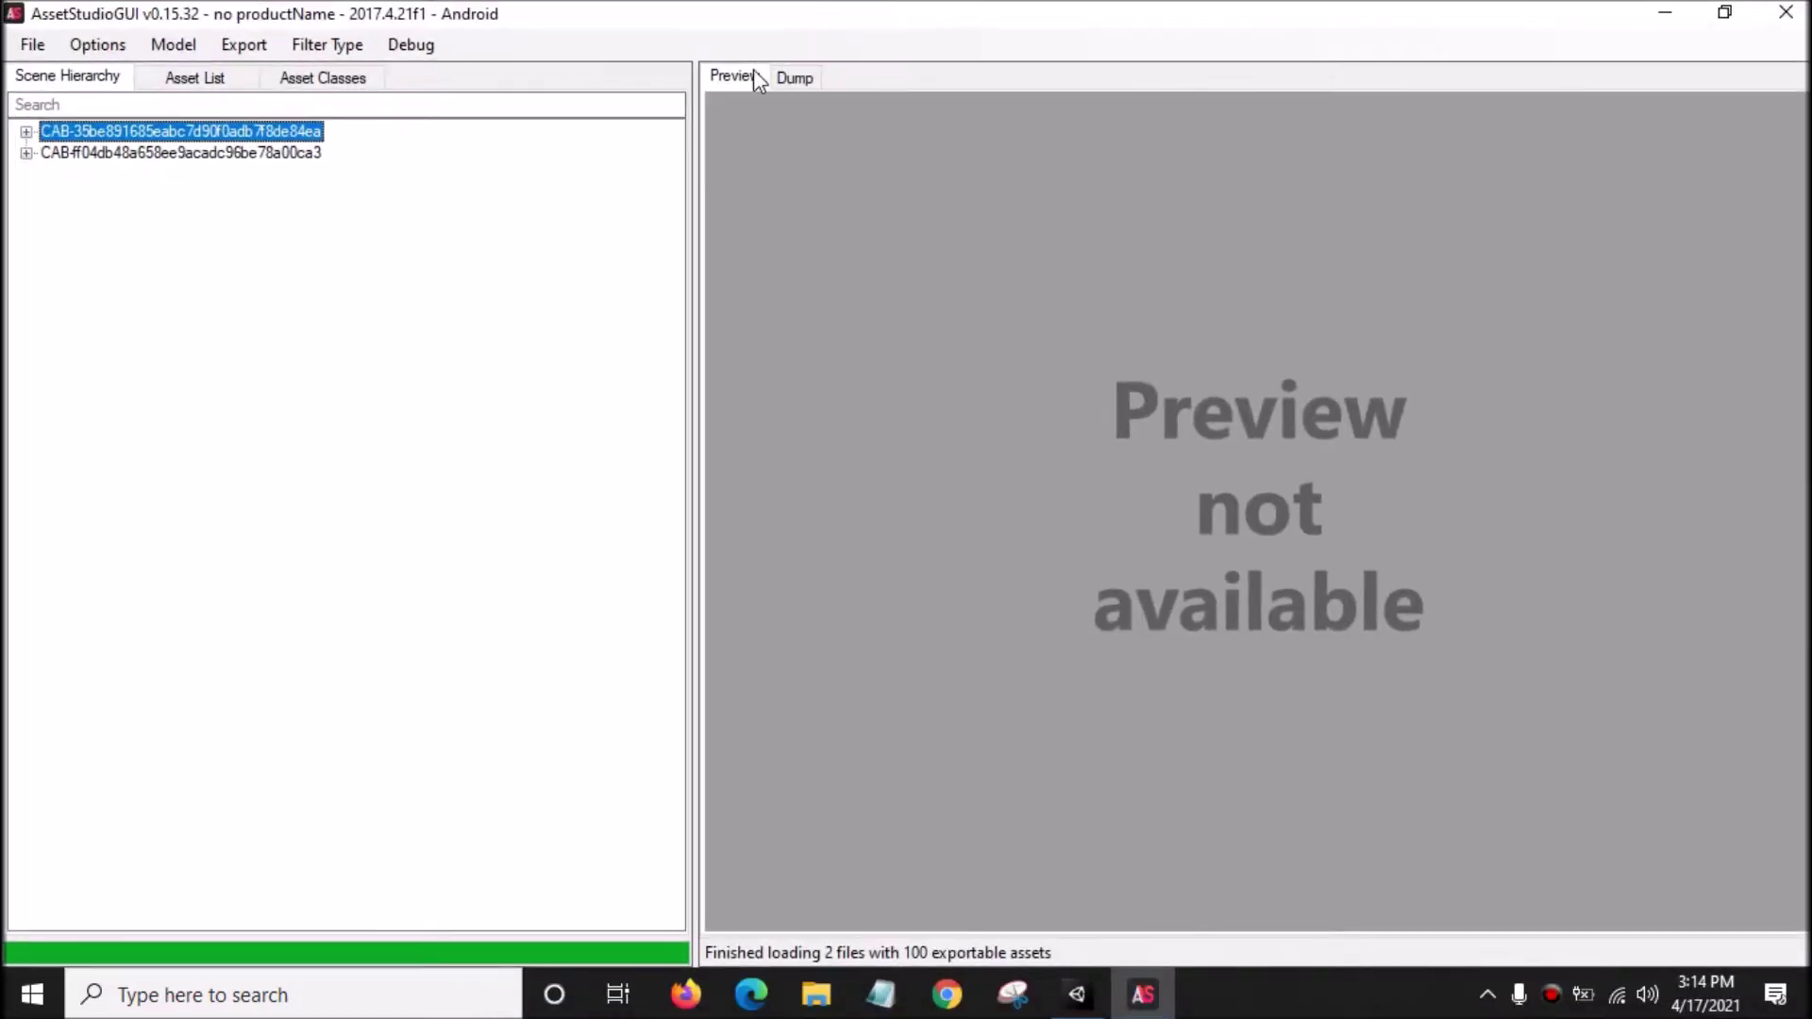
- Sort assets by type and preview the 103_pakuite_skin mesh upright
{"action": "left_click", "coordinate": [219, 76]}
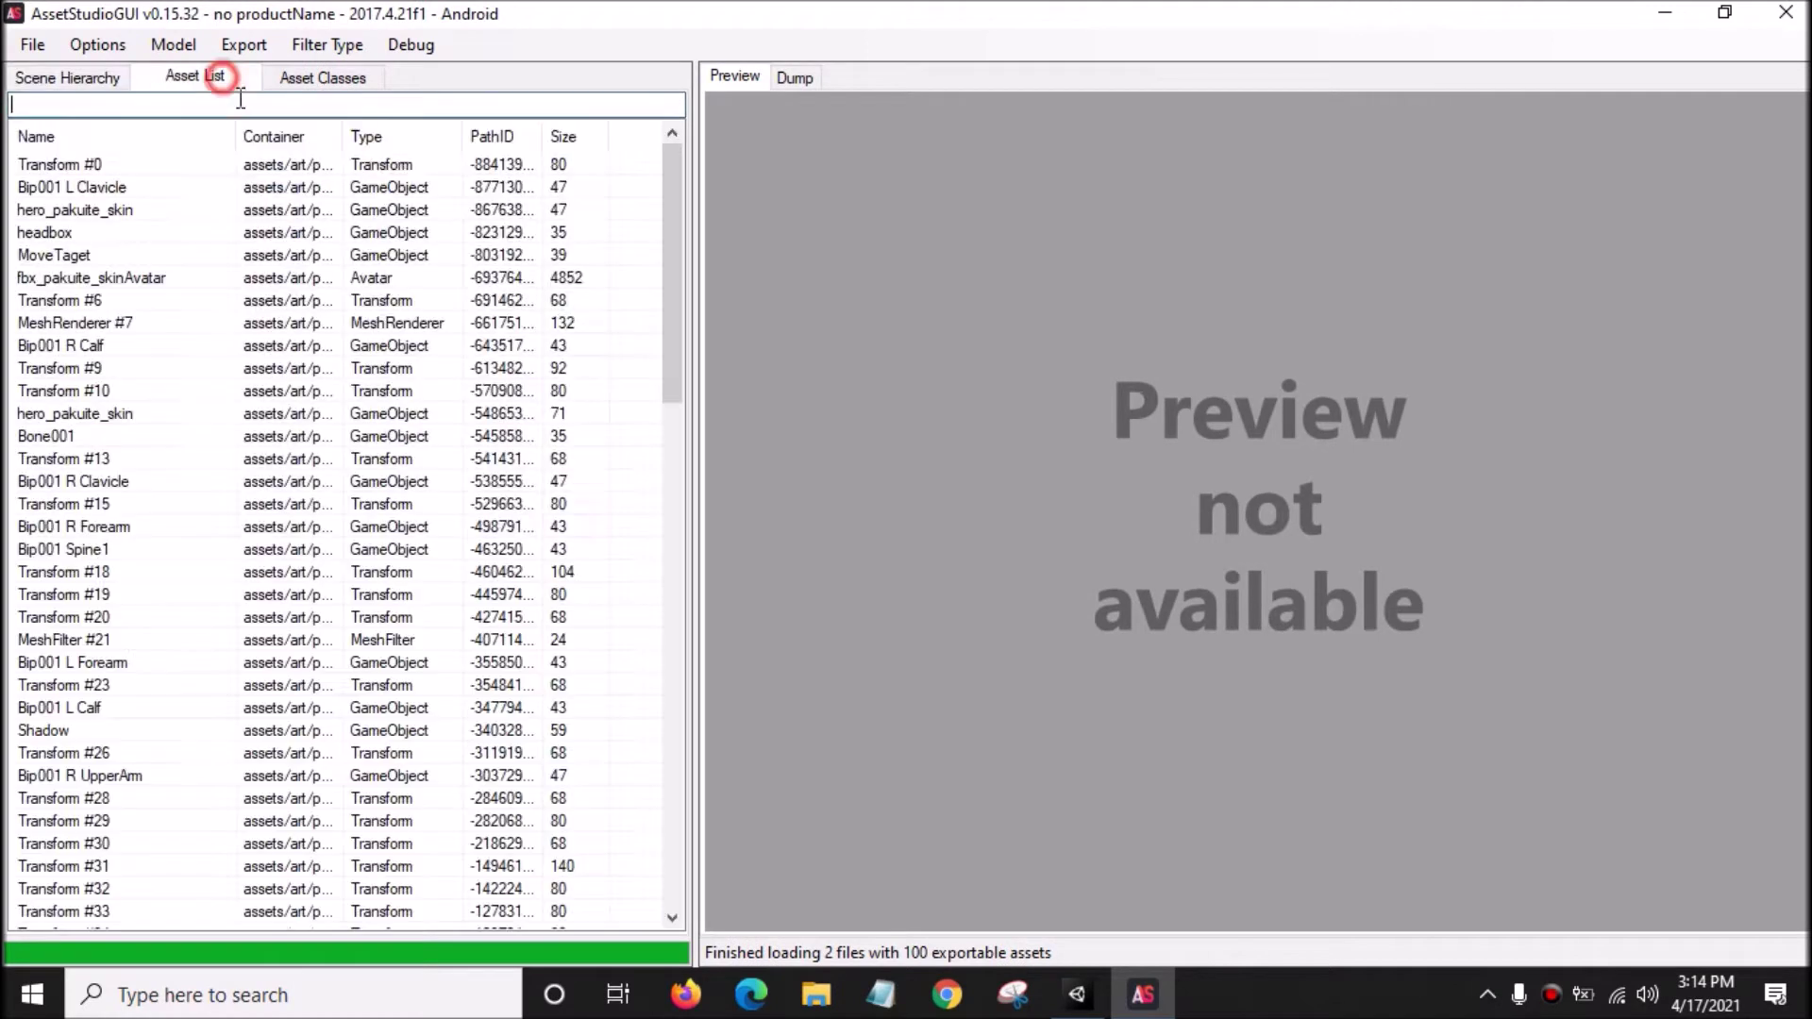
{"action": "left_click", "coordinate": [405, 137]}
{"action": "left_click_drag", "start_coordinate": [678, 252], "coordinate": [660, 587]}
{"action": "left_click", "coordinate": [364, 555]}
{"action": "left_click", "coordinate": [364, 573]}
{"action": "left_click_drag", "start_coordinate": [1069, 538], "coordinate": [1336, 396]}
{"action": "left_click_drag", "start_coordinate": [666, 500], "coordinate": [105, 130]}
- Expand both CAB nodes in the Scene Hierarchy and tick hero_pakuite_skin for export
{"action": "left_click", "coordinate": [43, 74]}
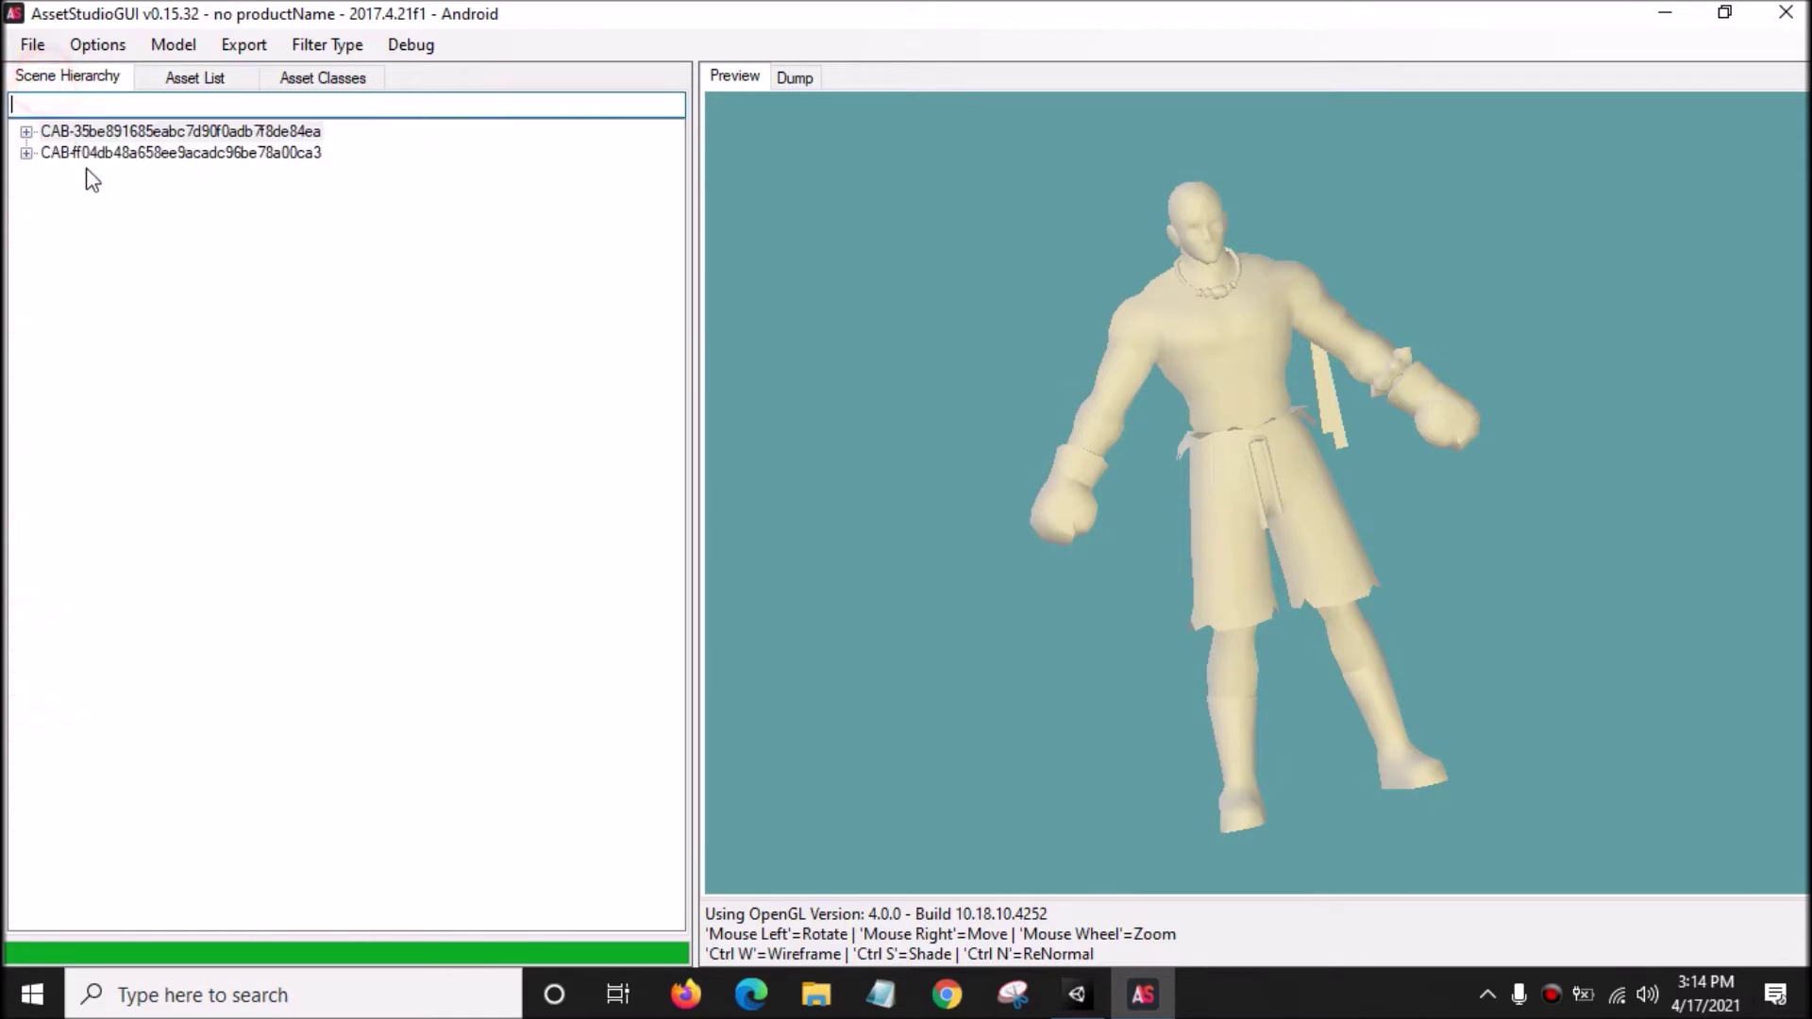
{"action": "left_click", "coordinate": [26, 131]}
{"action": "left_click", "coordinate": [26, 174]}
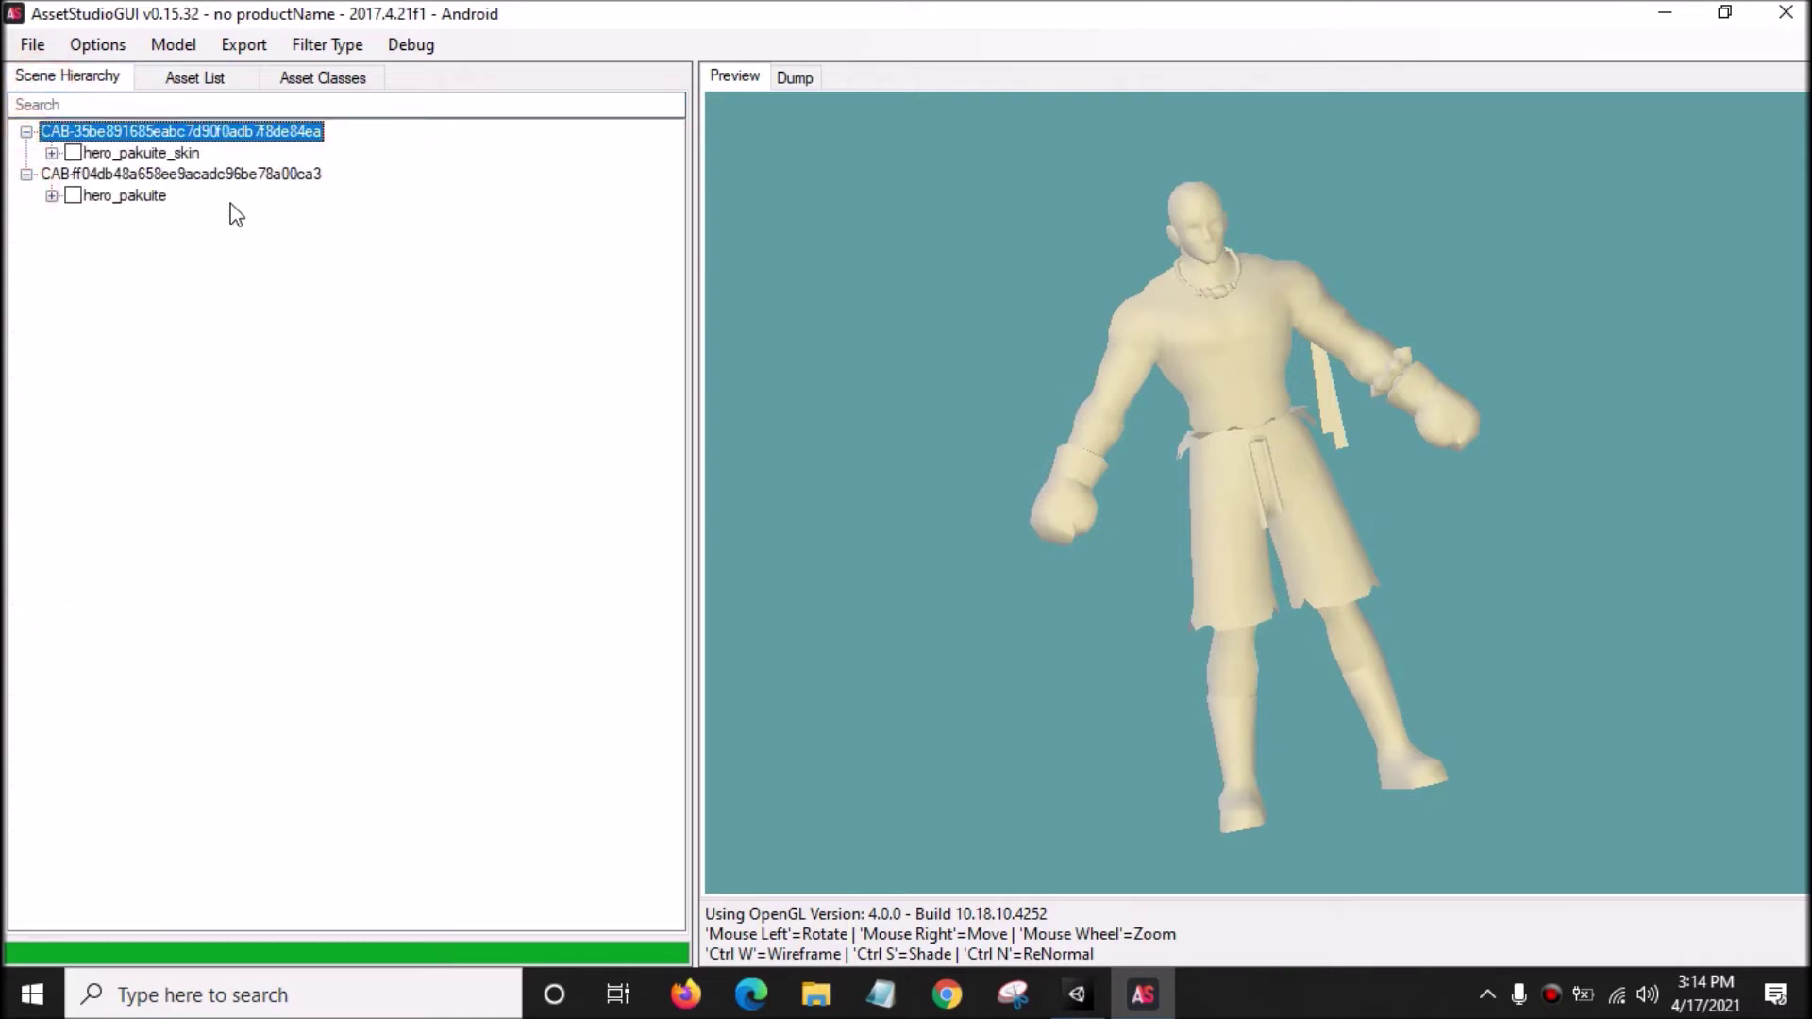
{"action": "left_click", "coordinate": [72, 153]}
{"action": "left_click", "coordinate": [155, 155]}
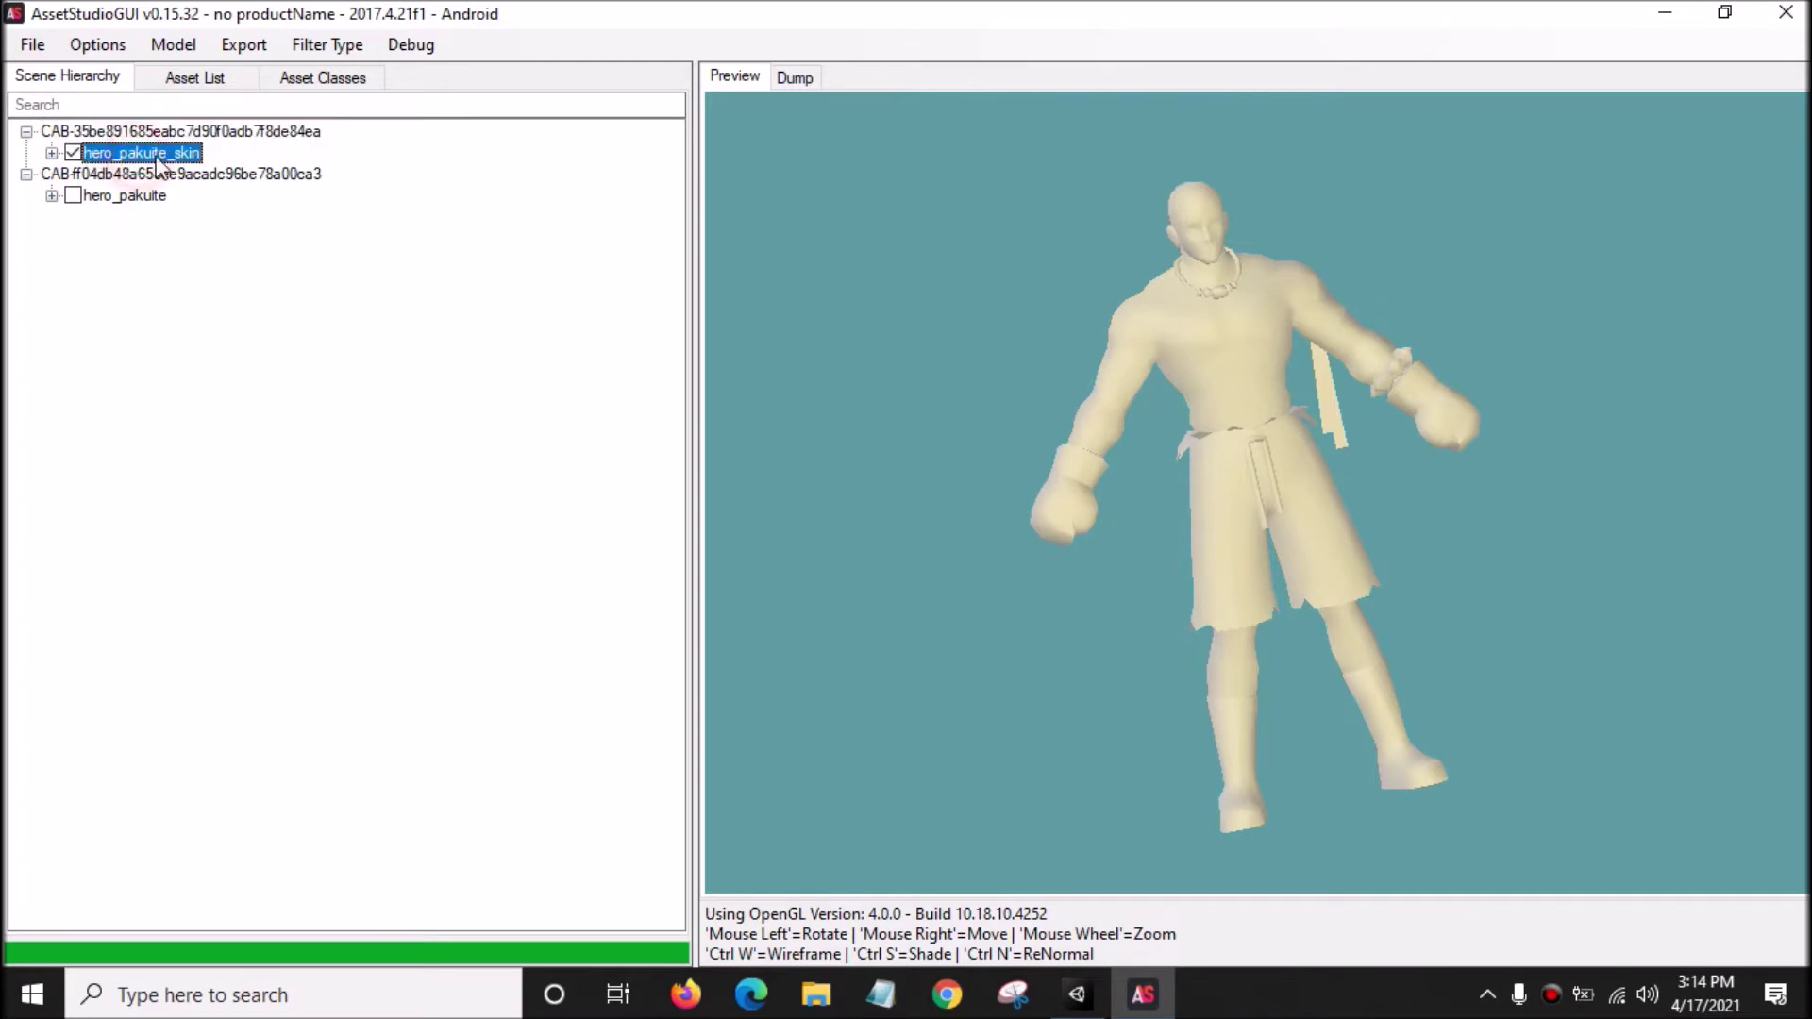
- Select the 19 clips from fight_idle2 to skill2_1 and export the merged model with them
{"action": "left_click", "coordinate": [196, 77]}
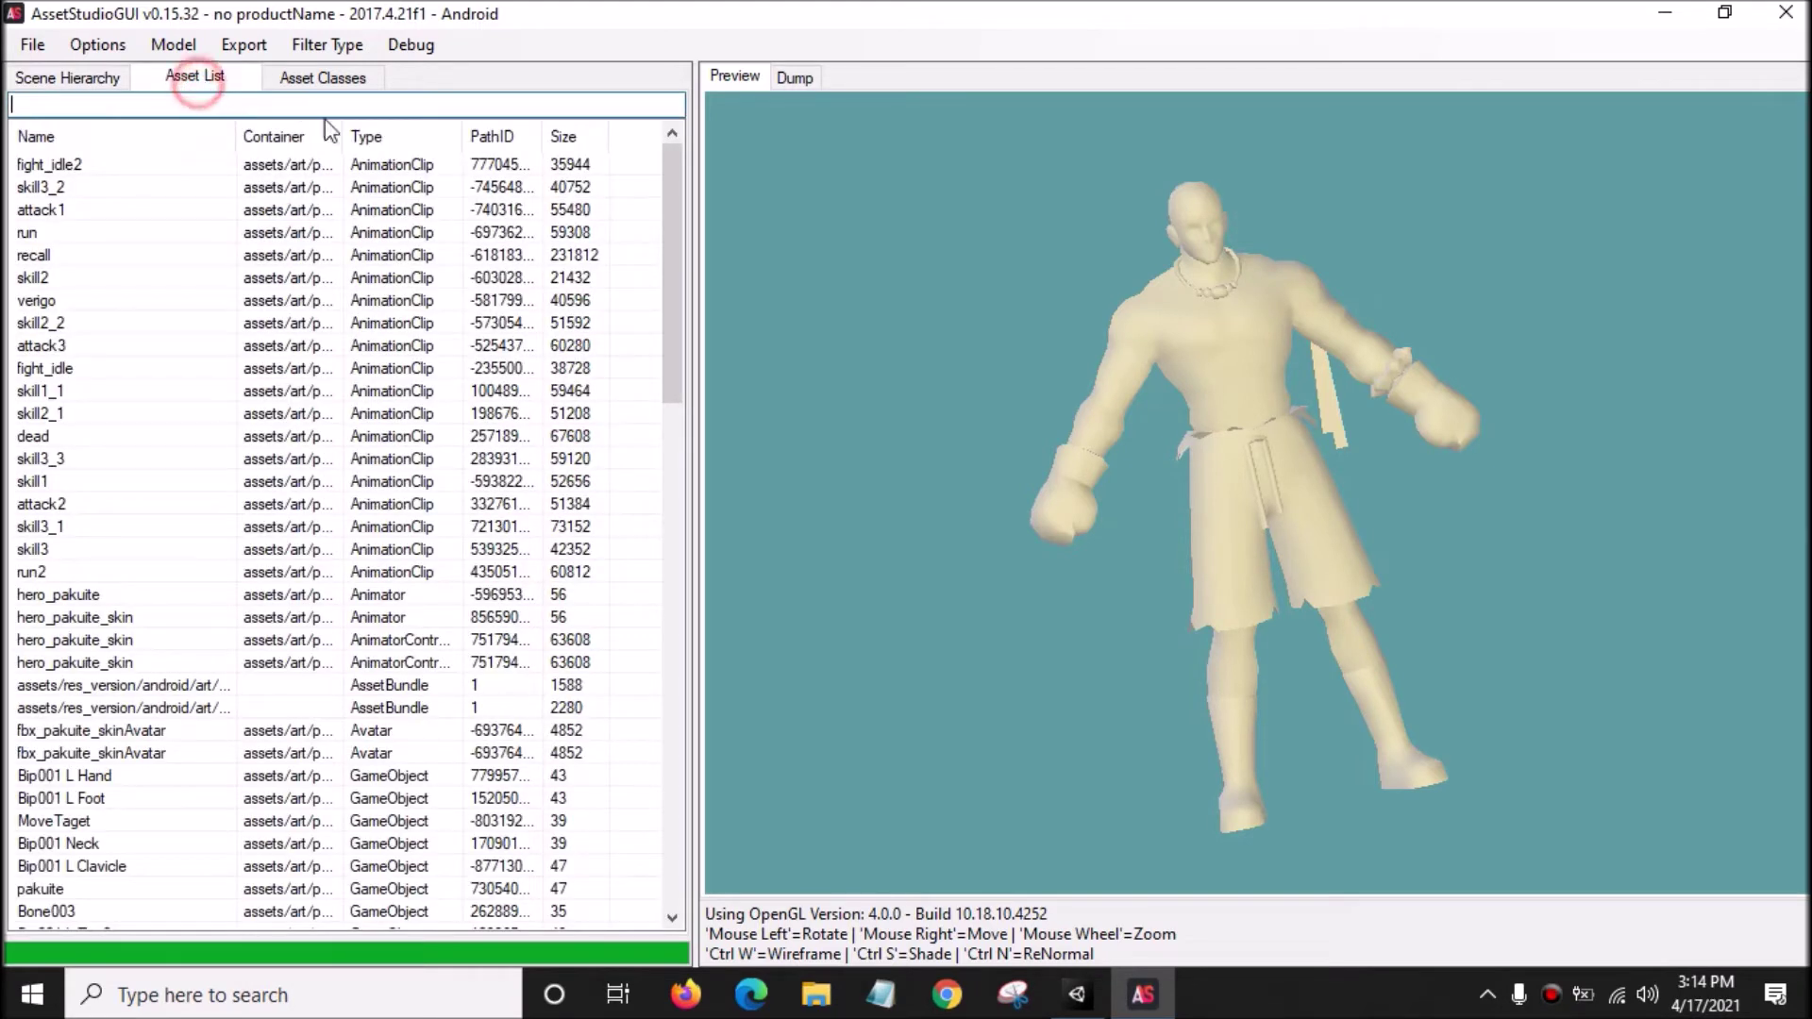
{"action": "left_click", "coordinate": [411, 141]}
{"action": "left_click", "coordinate": [410, 138]}
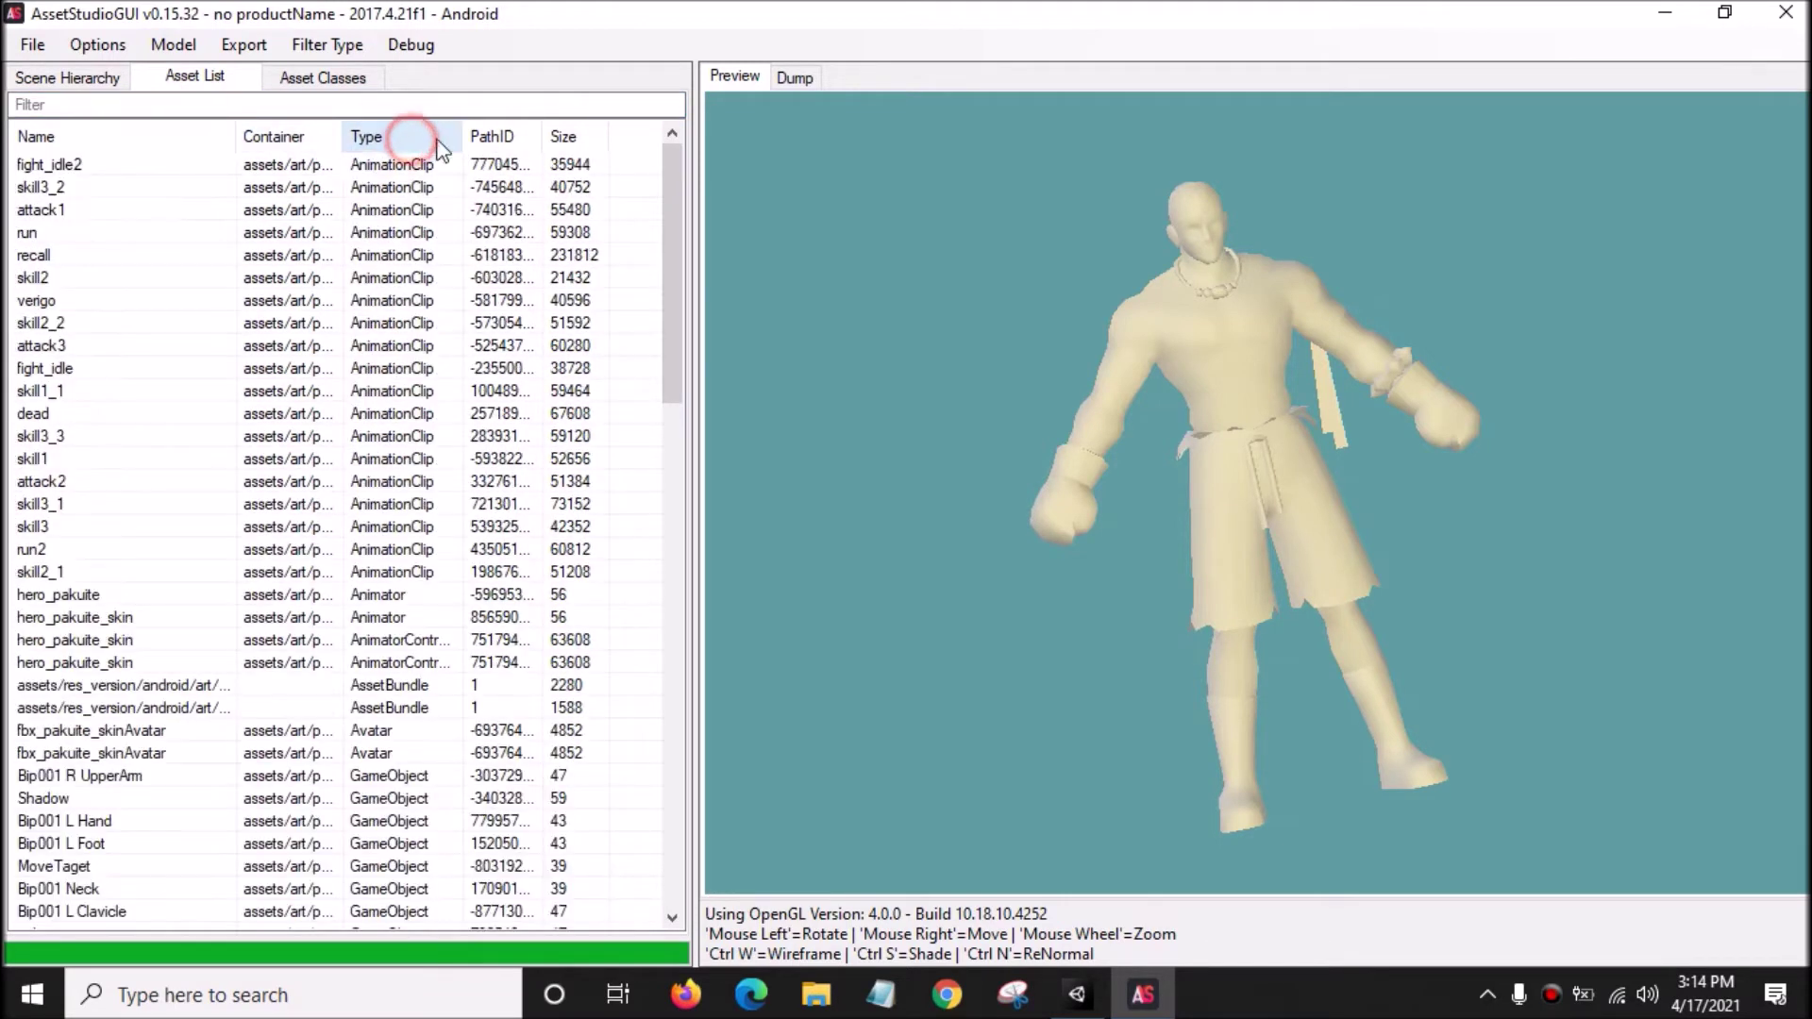
{"action": "left_click", "coordinate": [413, 172]}
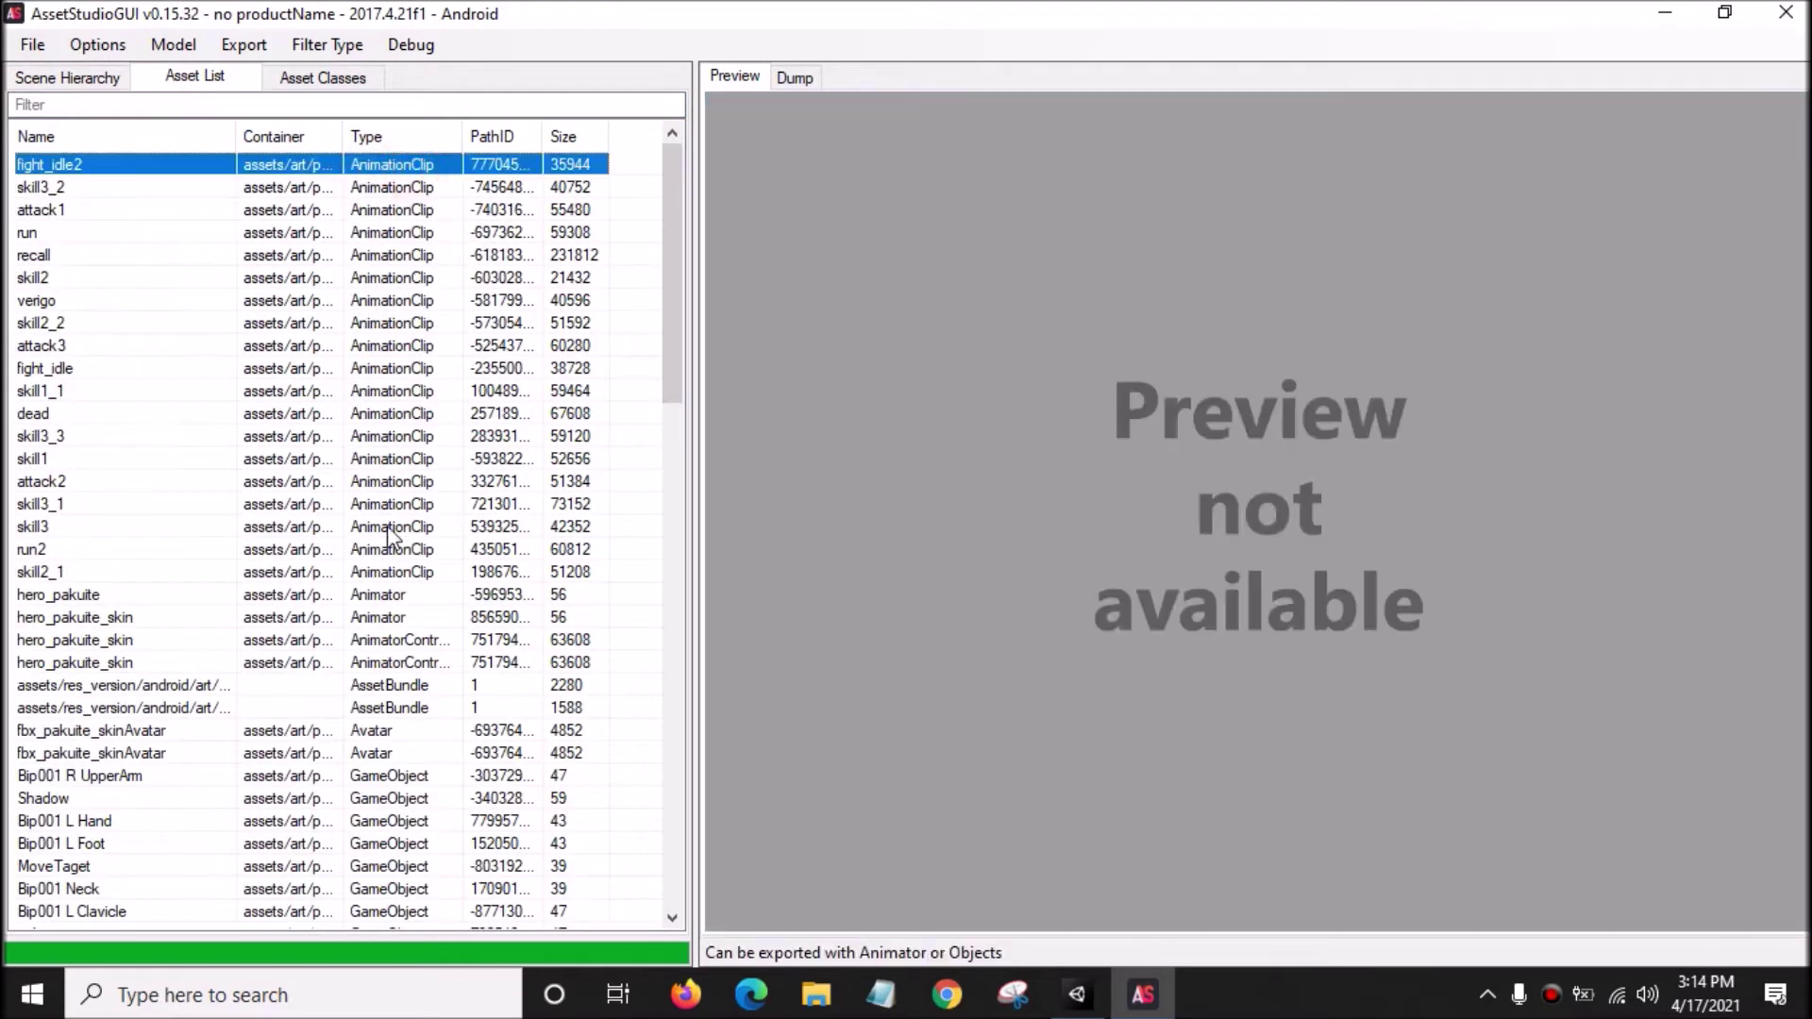
{"action": "left_click", "coordinate": [419, 572], "text": "shift"}
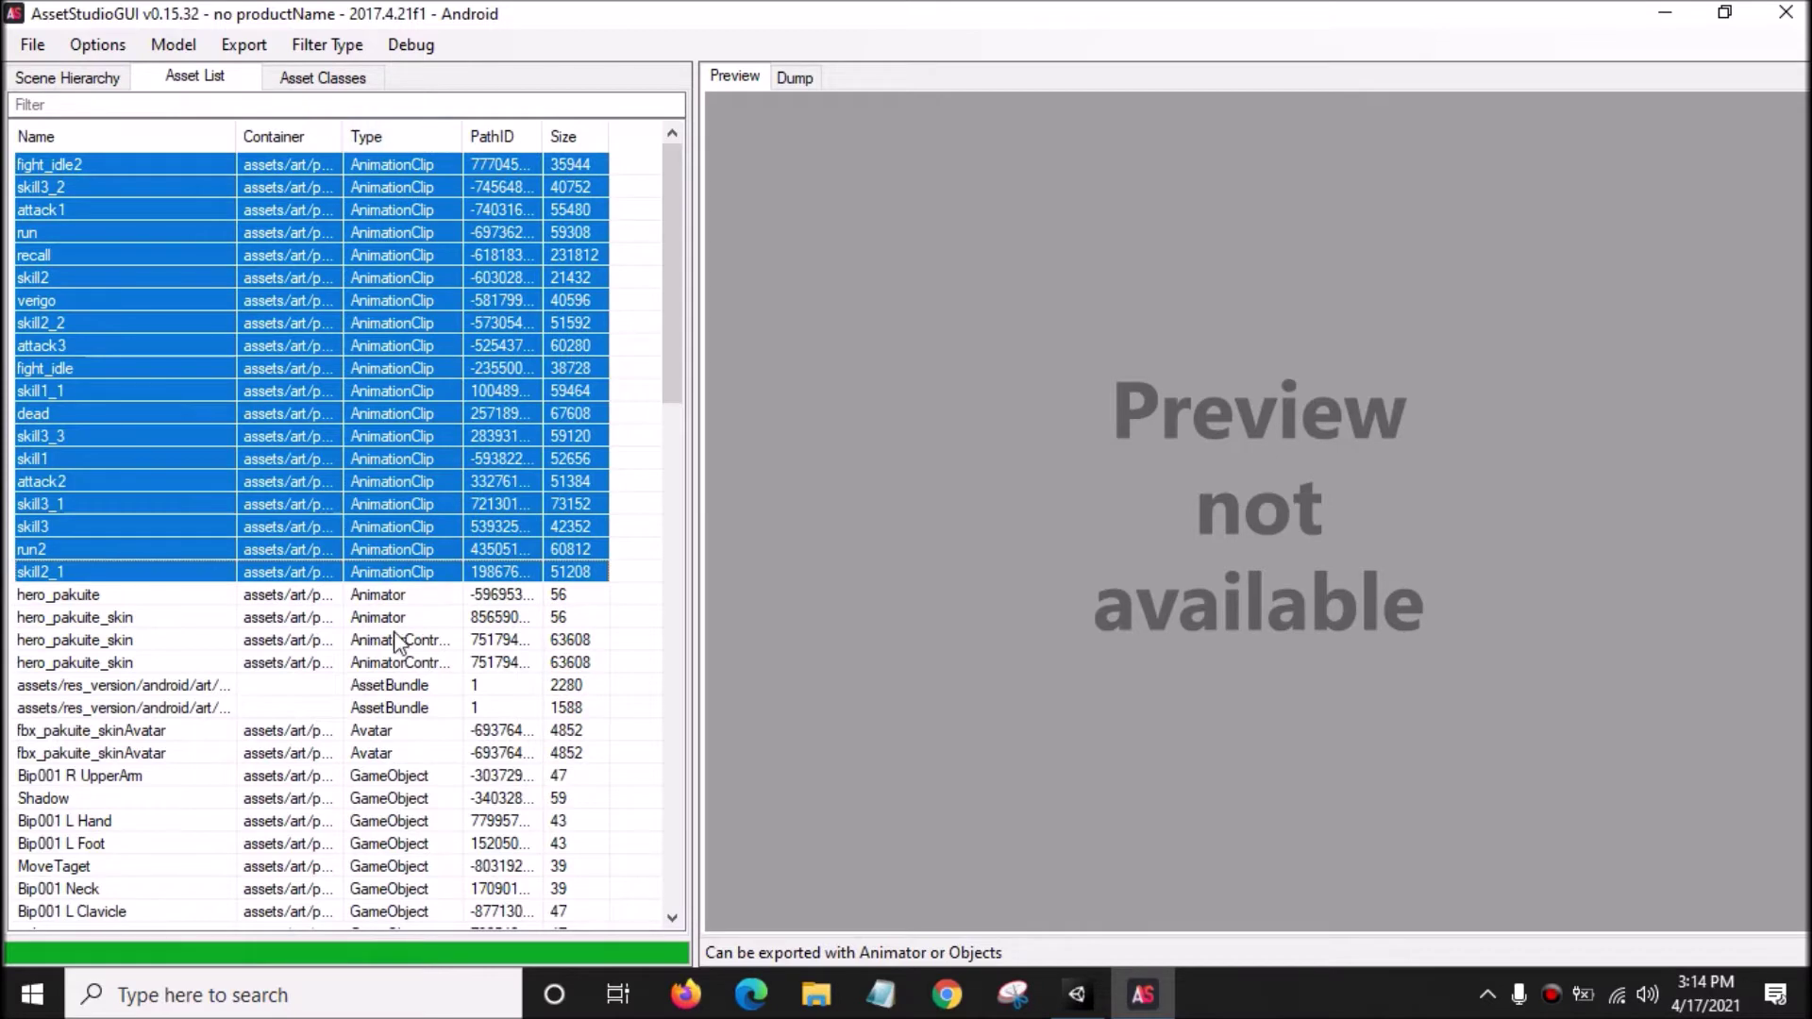
{"action": "left_click", "coordinate": [173, 44]}
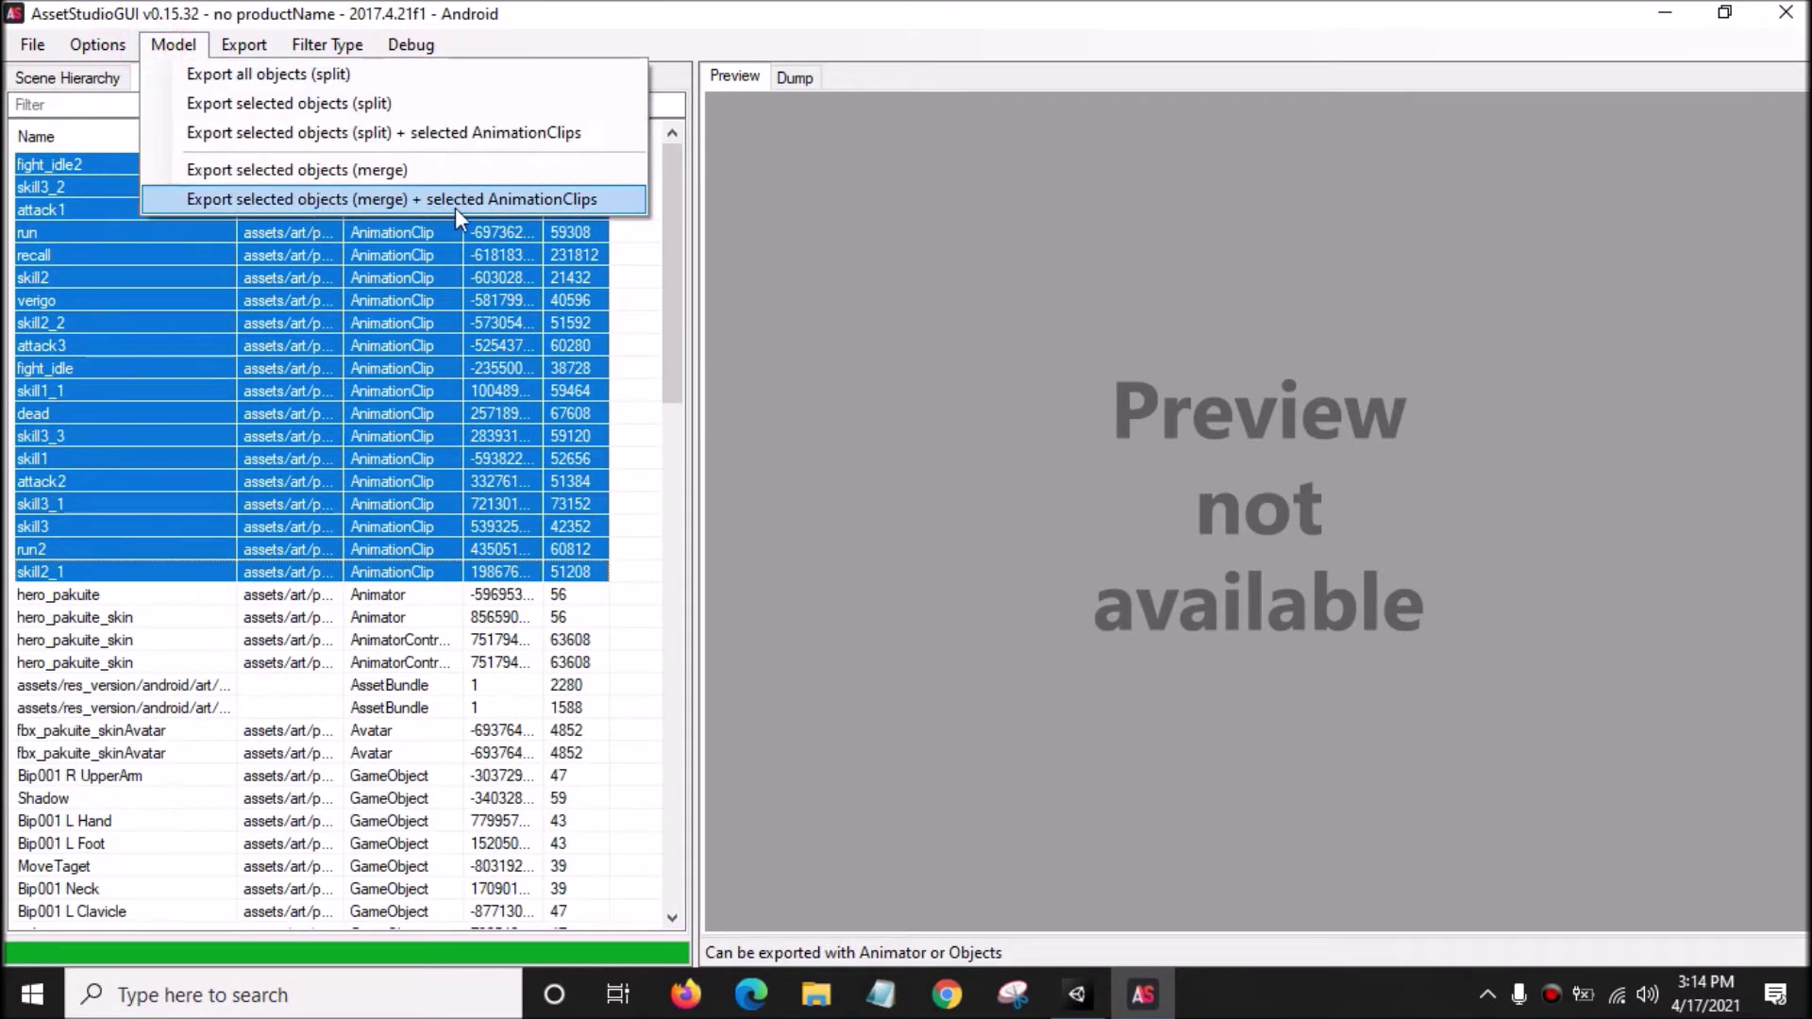
{"action": "left_click", "coordinate": [506, 202]}
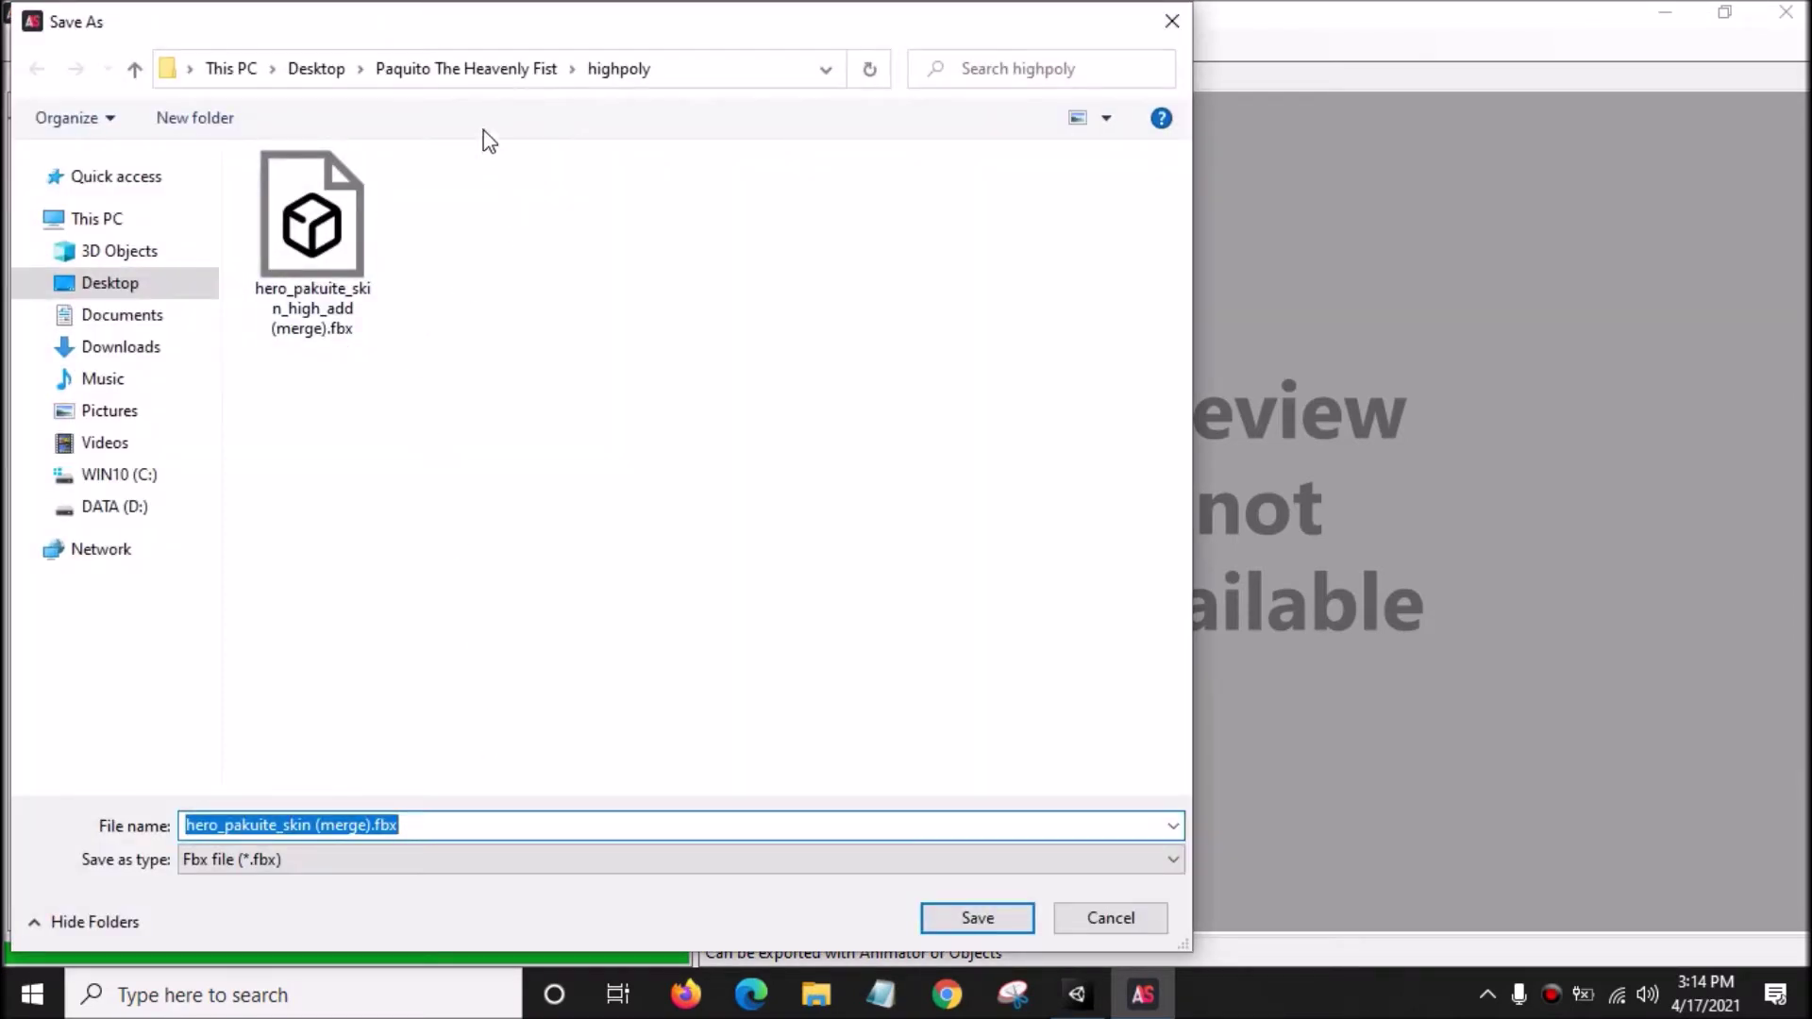
- Save hero_pakuite_skin (merge).fbx into lowpoly, then close the folder window and AssetStudio
{"action": "left_click", "coordinate": [465, 68]}
{"action": "left_click", "coordinate": [370, 227]}
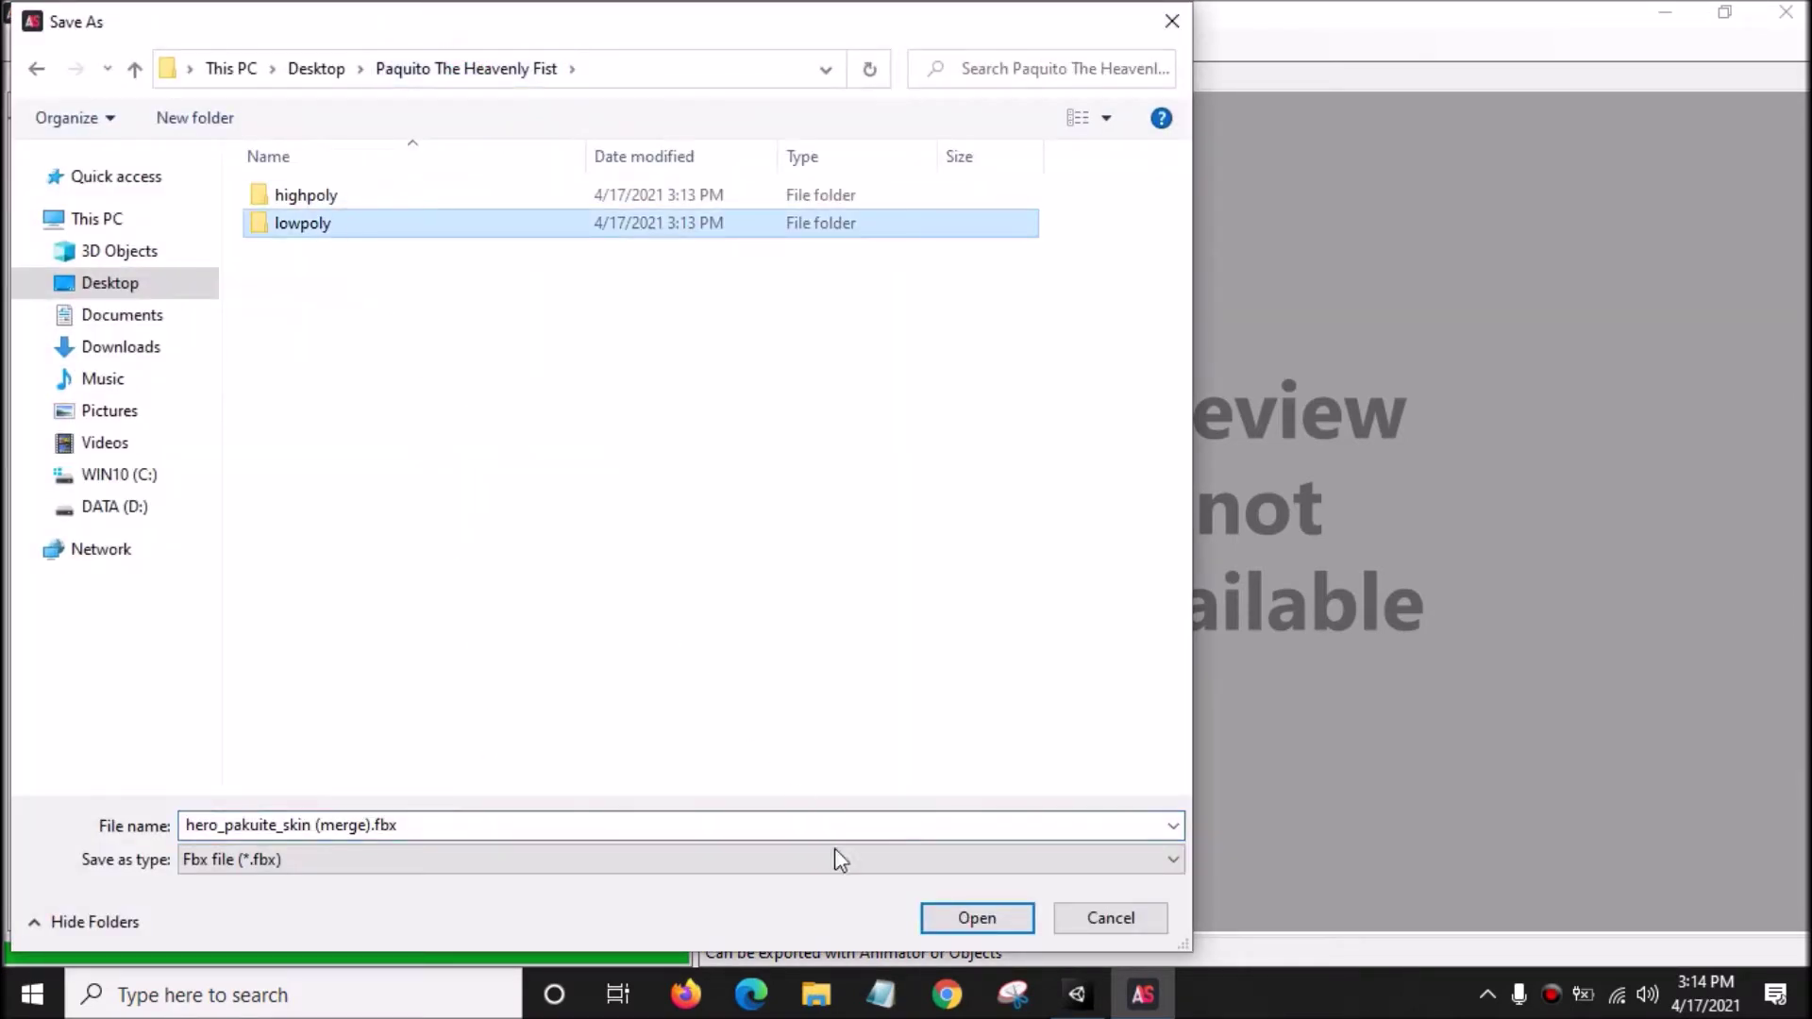
{"action": "left_click", "coordinate": [981, 917]}
{"action": "left_click", "coordinate": [981, 917]}
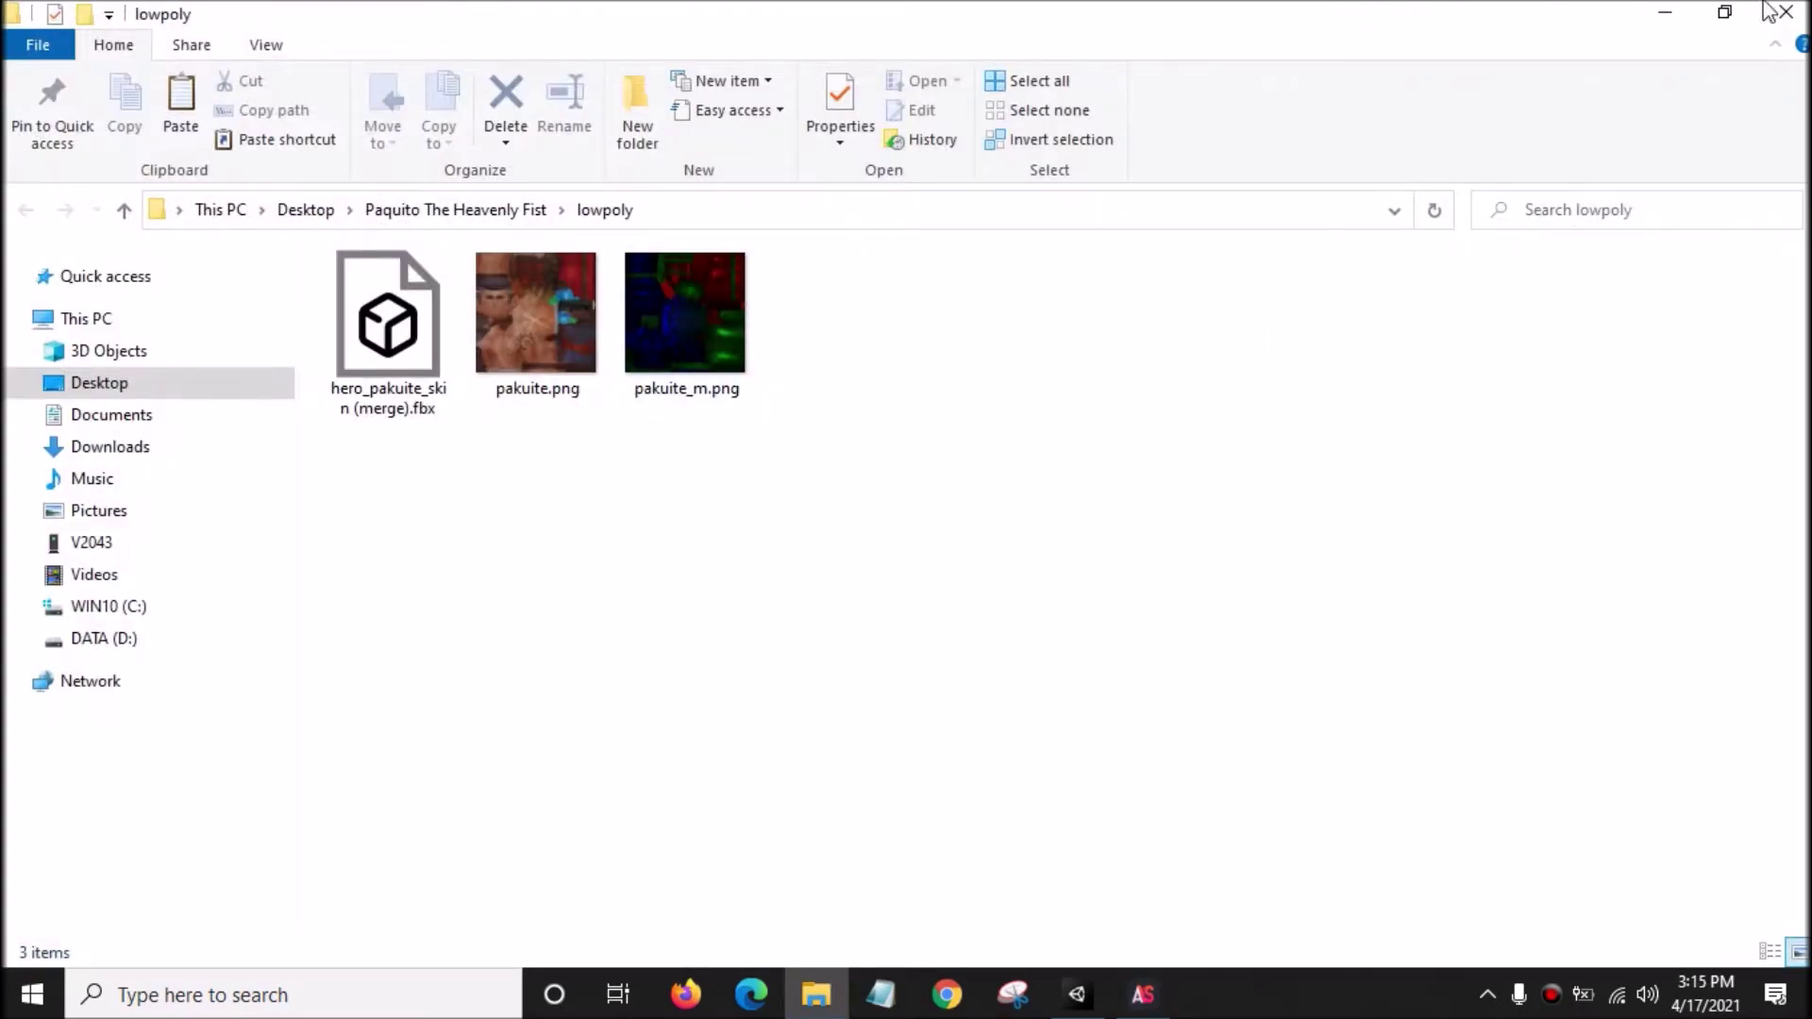
{"action": "left_click", "coordinate": [1784, 11]}
{"action": "left_click", "coordinate": [1793, 9]}
{"action": "right_click", "coordinate": [873, 307]}
{"action": "left_click", "coordinate": [1032, 388]}
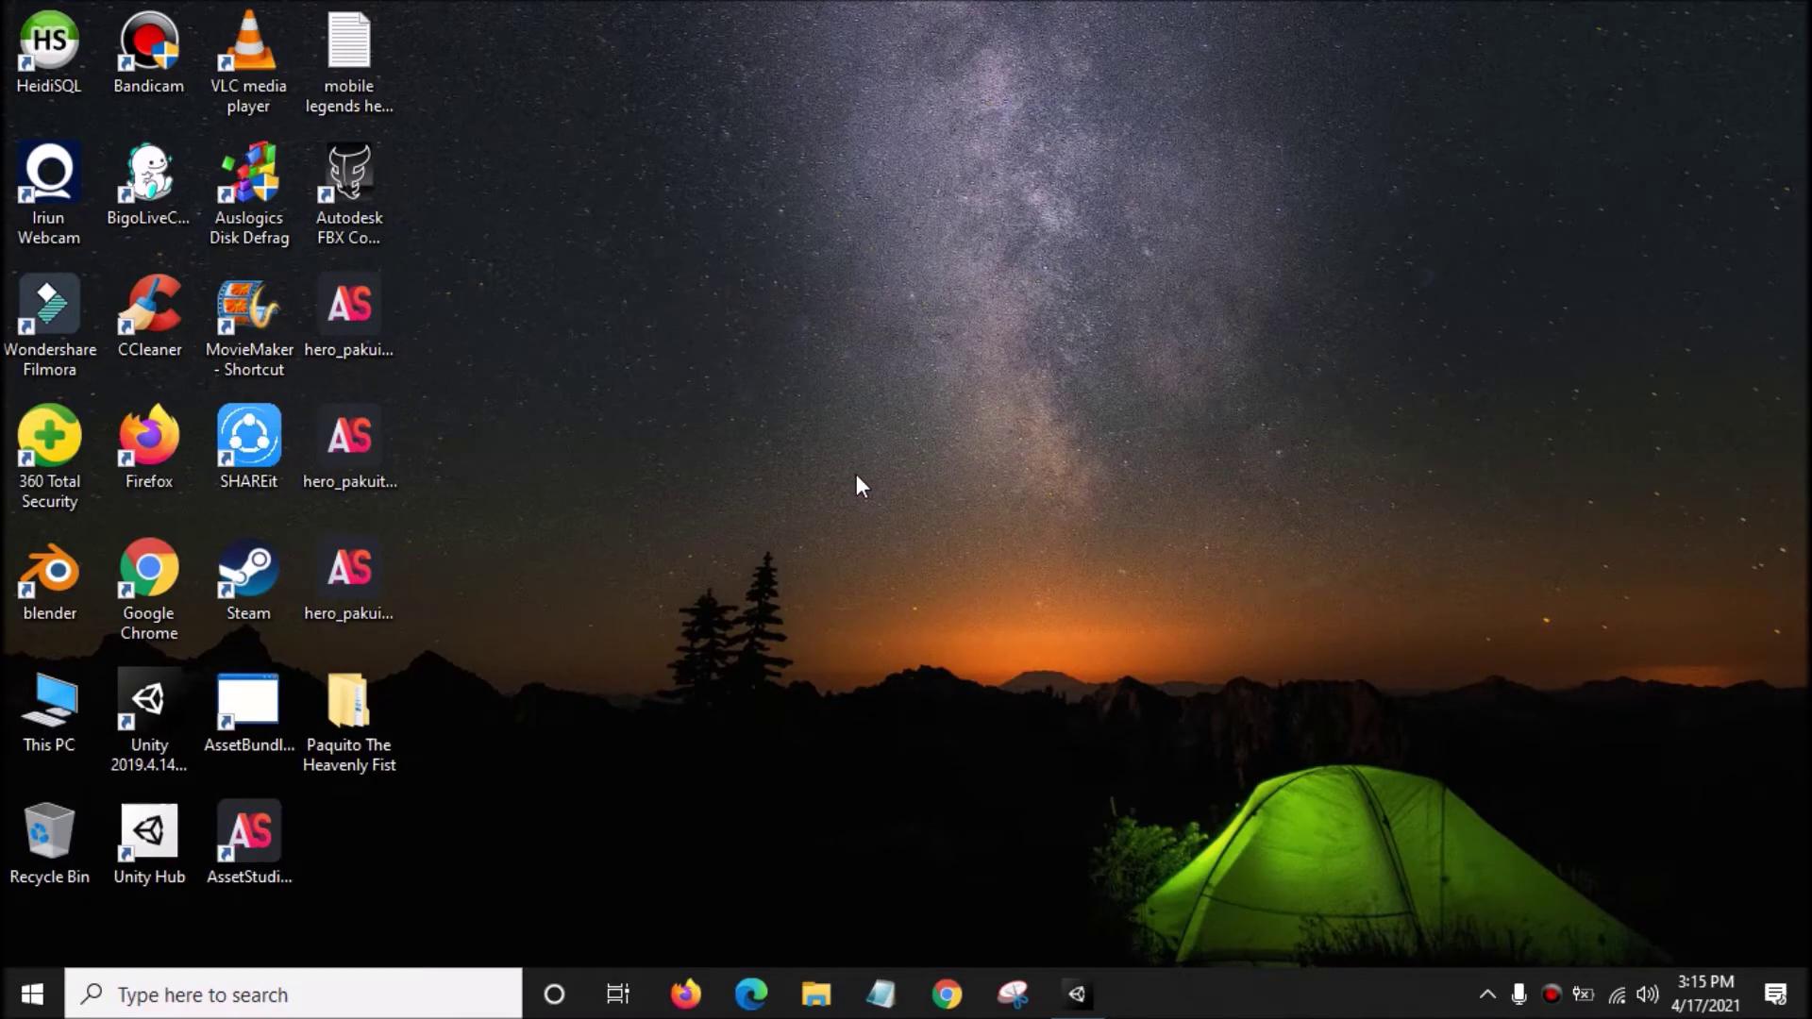
{"action": "double_click", "coordinate": [384, 697]}
{"action": "double_click", "coordinate": [518, 298]}
{"action": "left_click", "coordinate": [543, 416]}
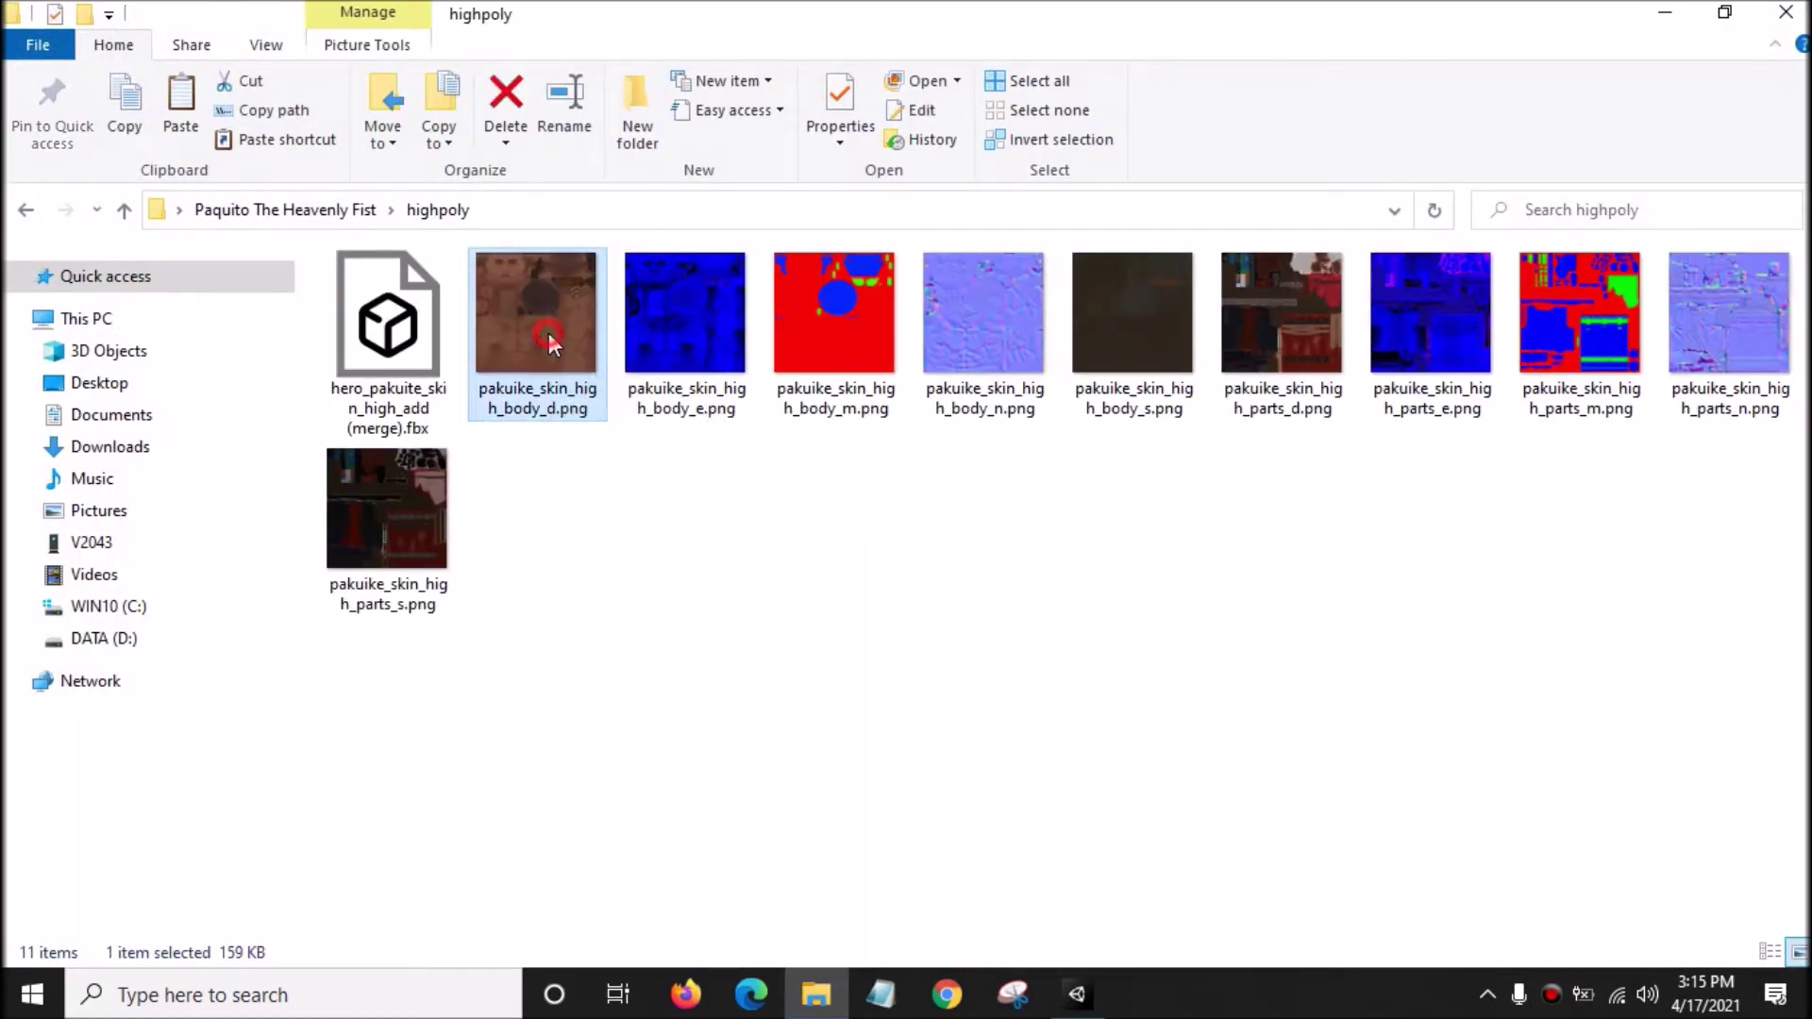
{"action": "double_click", "coordinate": [547, 332]}
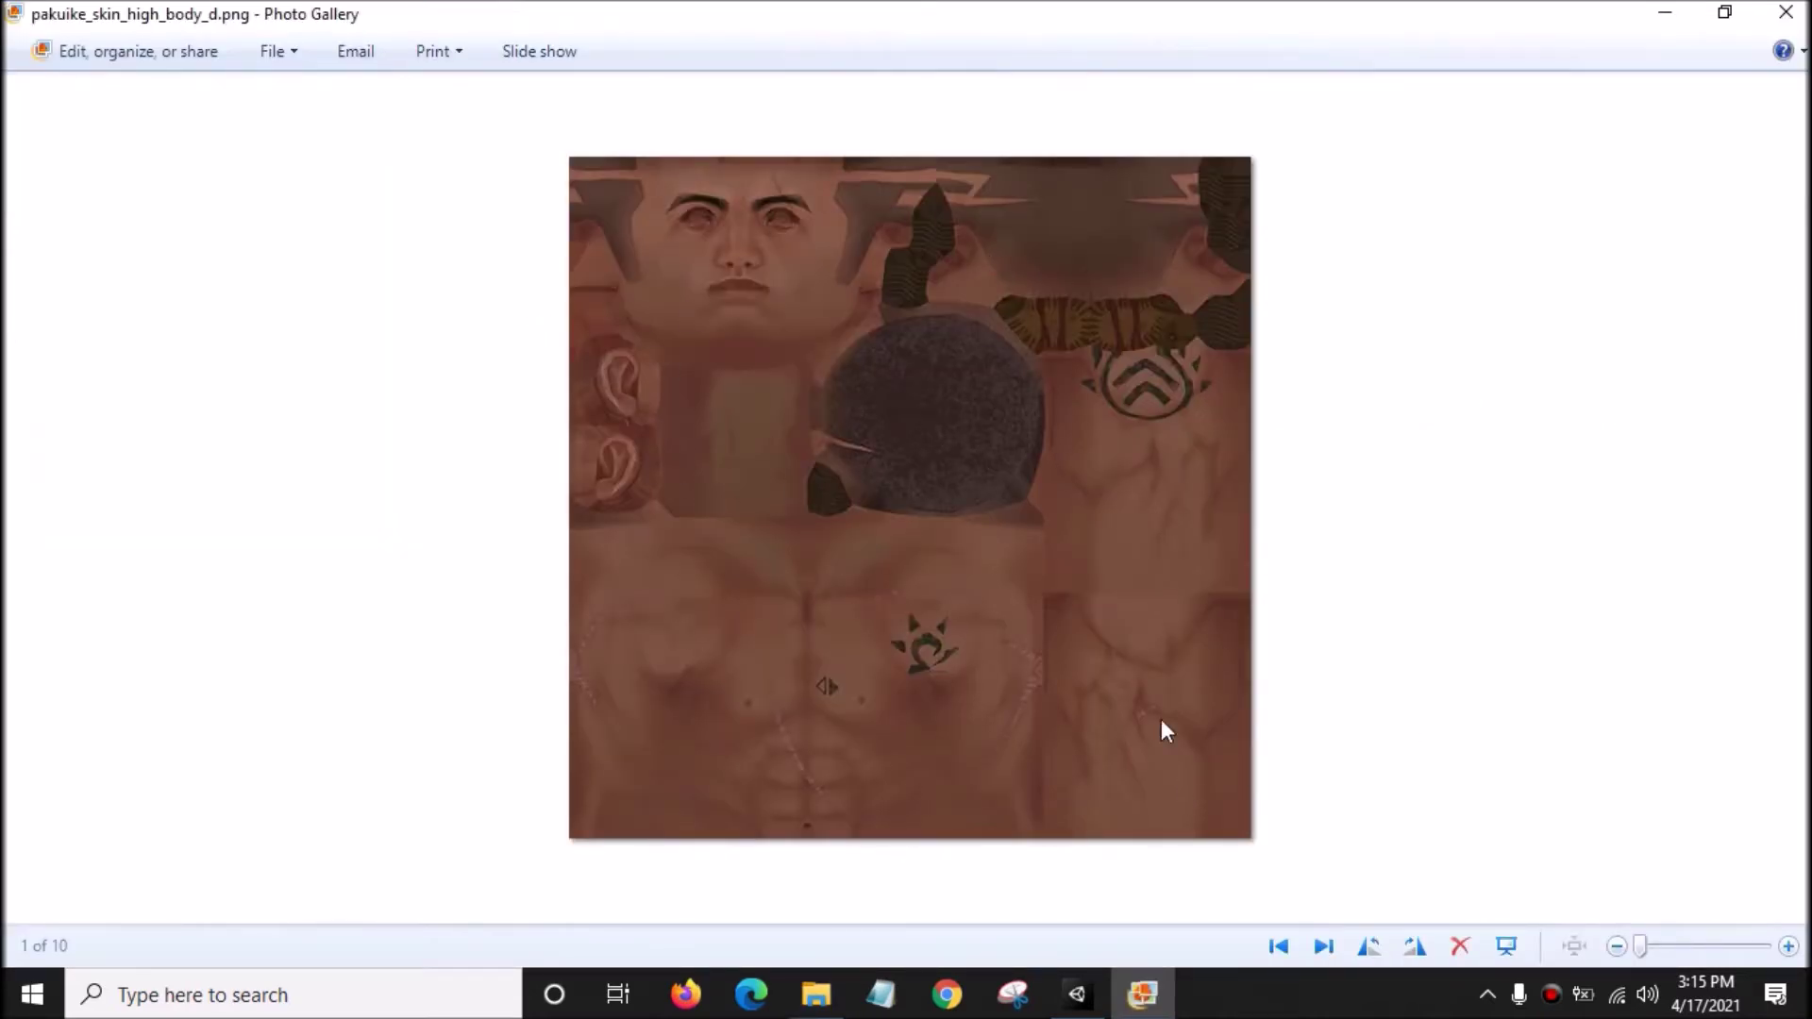
{"action": "left_click", "coordinate": [1786, 12]}
{"action": "key", "text": "alt+F4"}
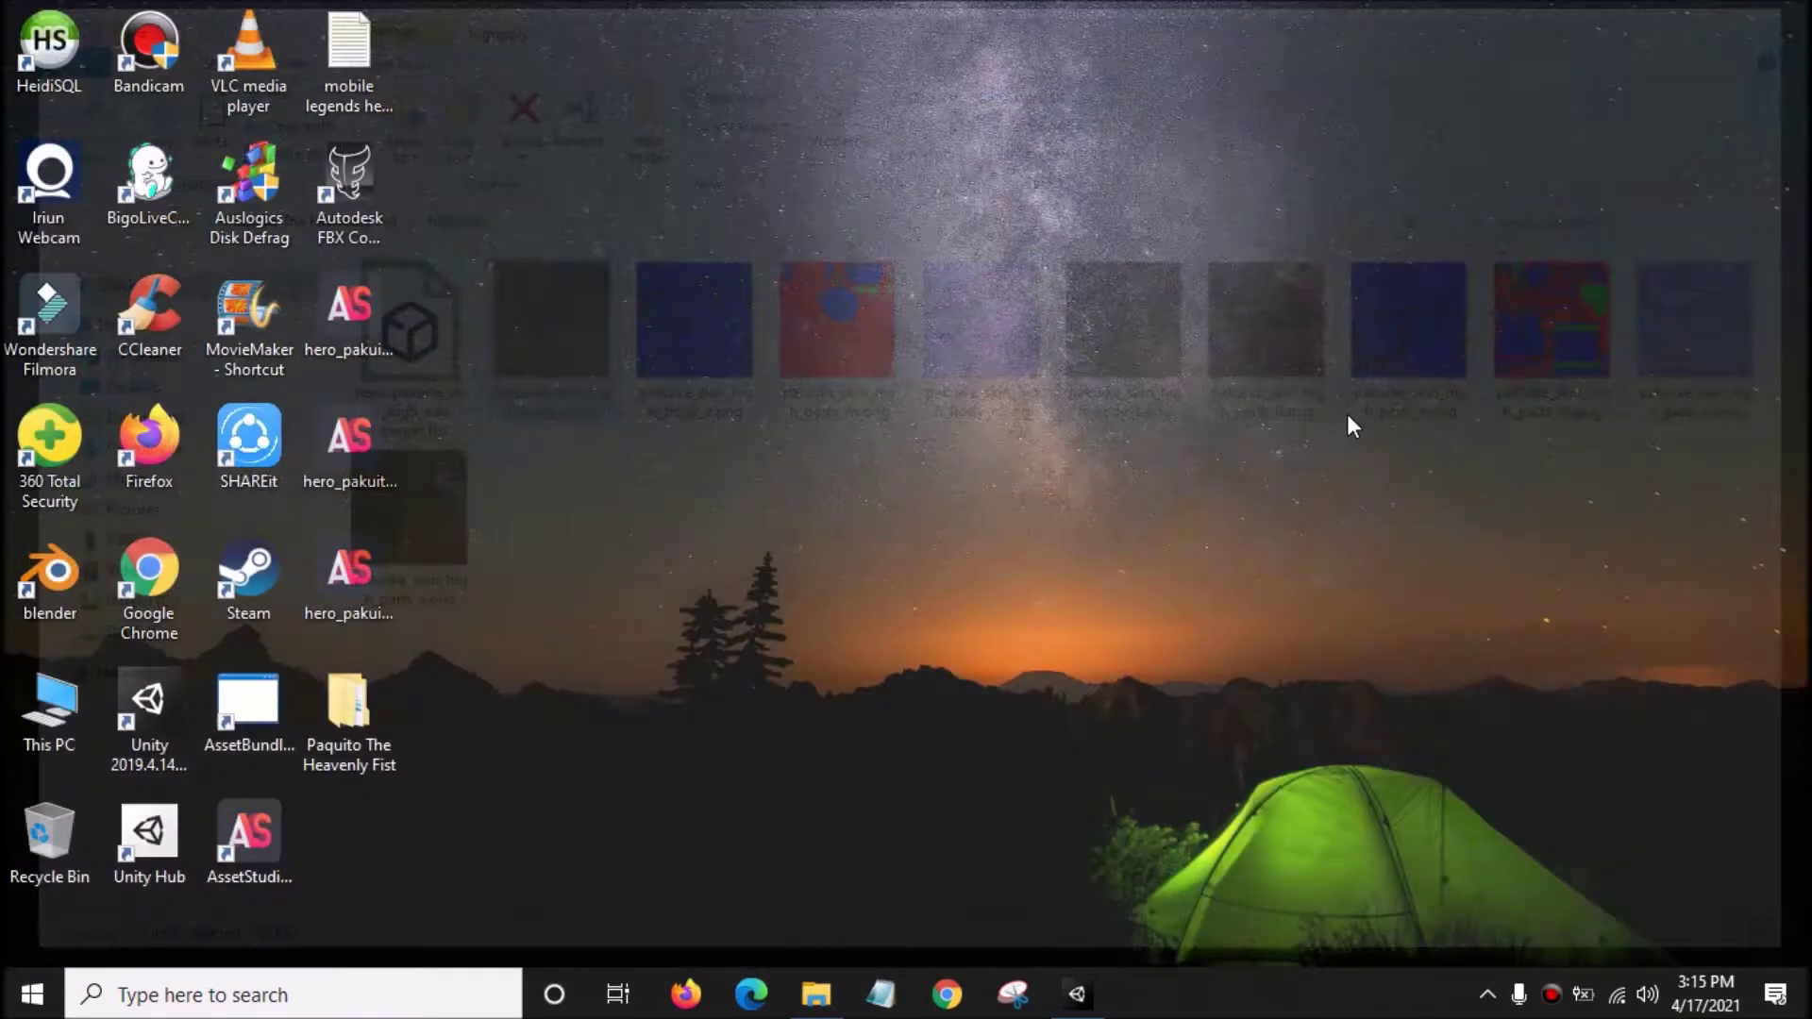
{"action": "left_click", "coordinate": [791, 724]}
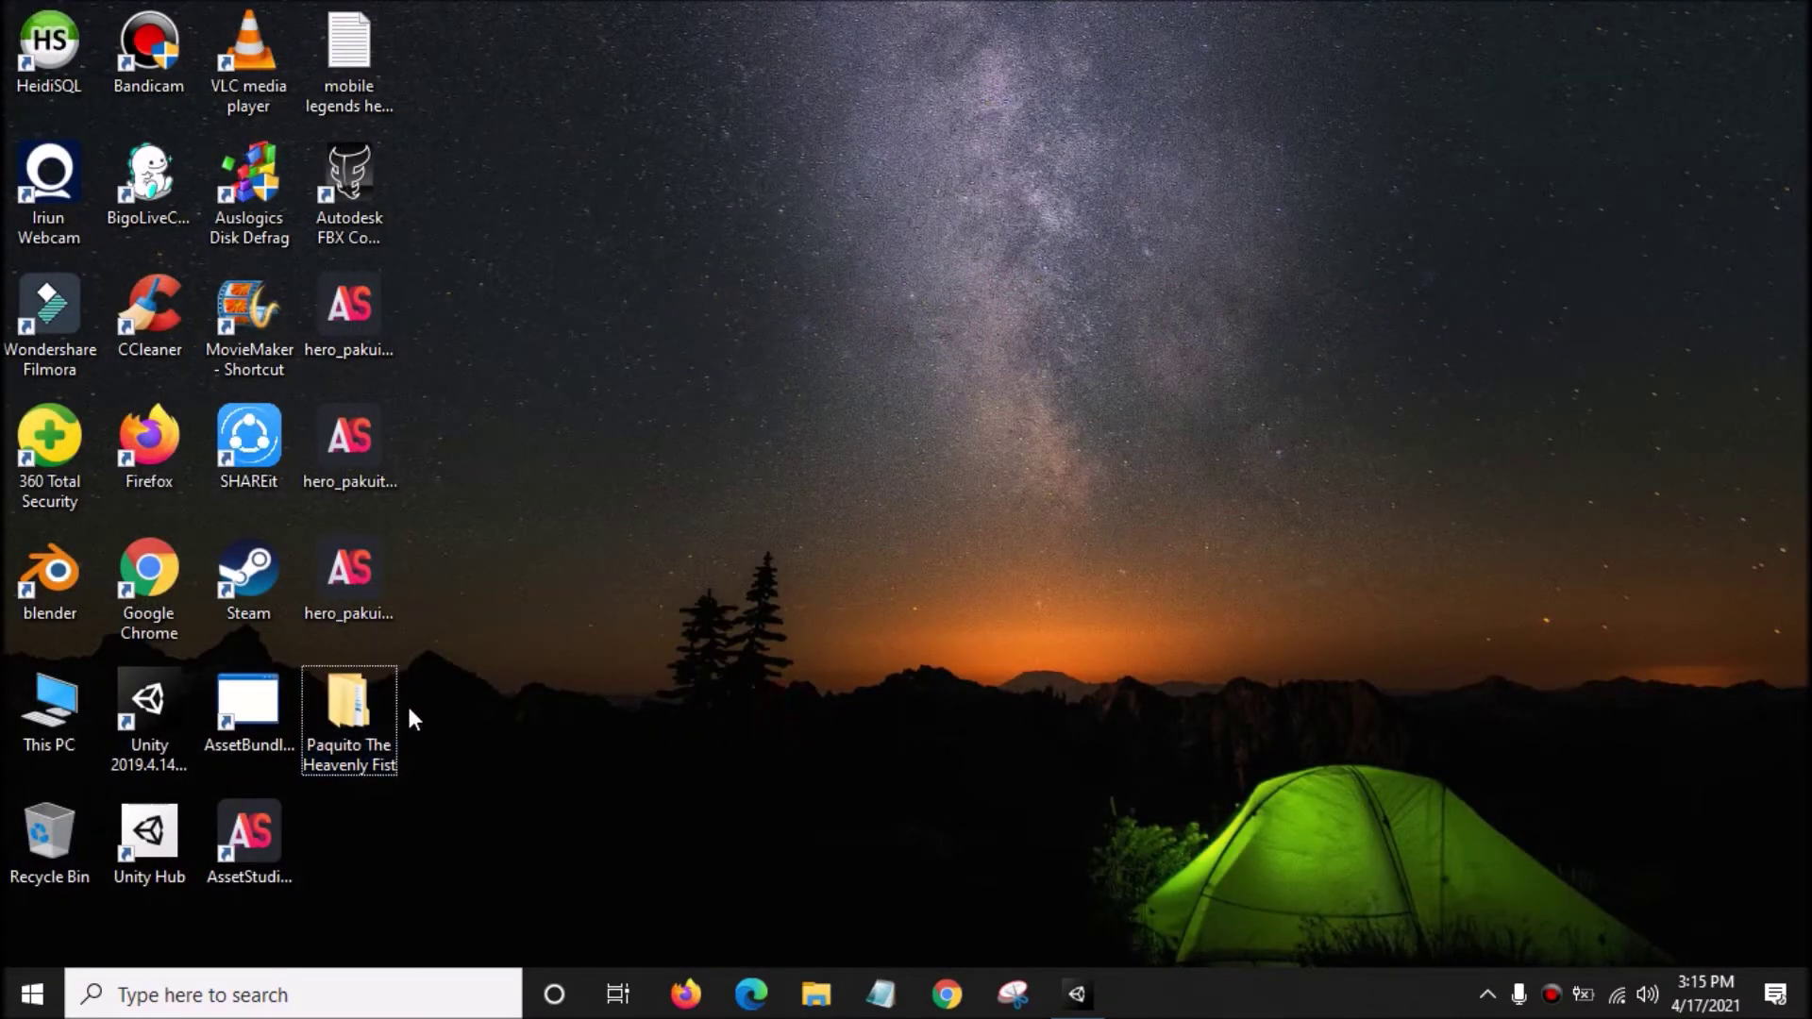
- Drag the Paquito The Heavenly Fist folder into Unity's Assets, fix its normal maps, and maximise Unity
{"action": "left_click_drag", "start_coordinate": [351, 717], "coordinate": [1298, 767]}
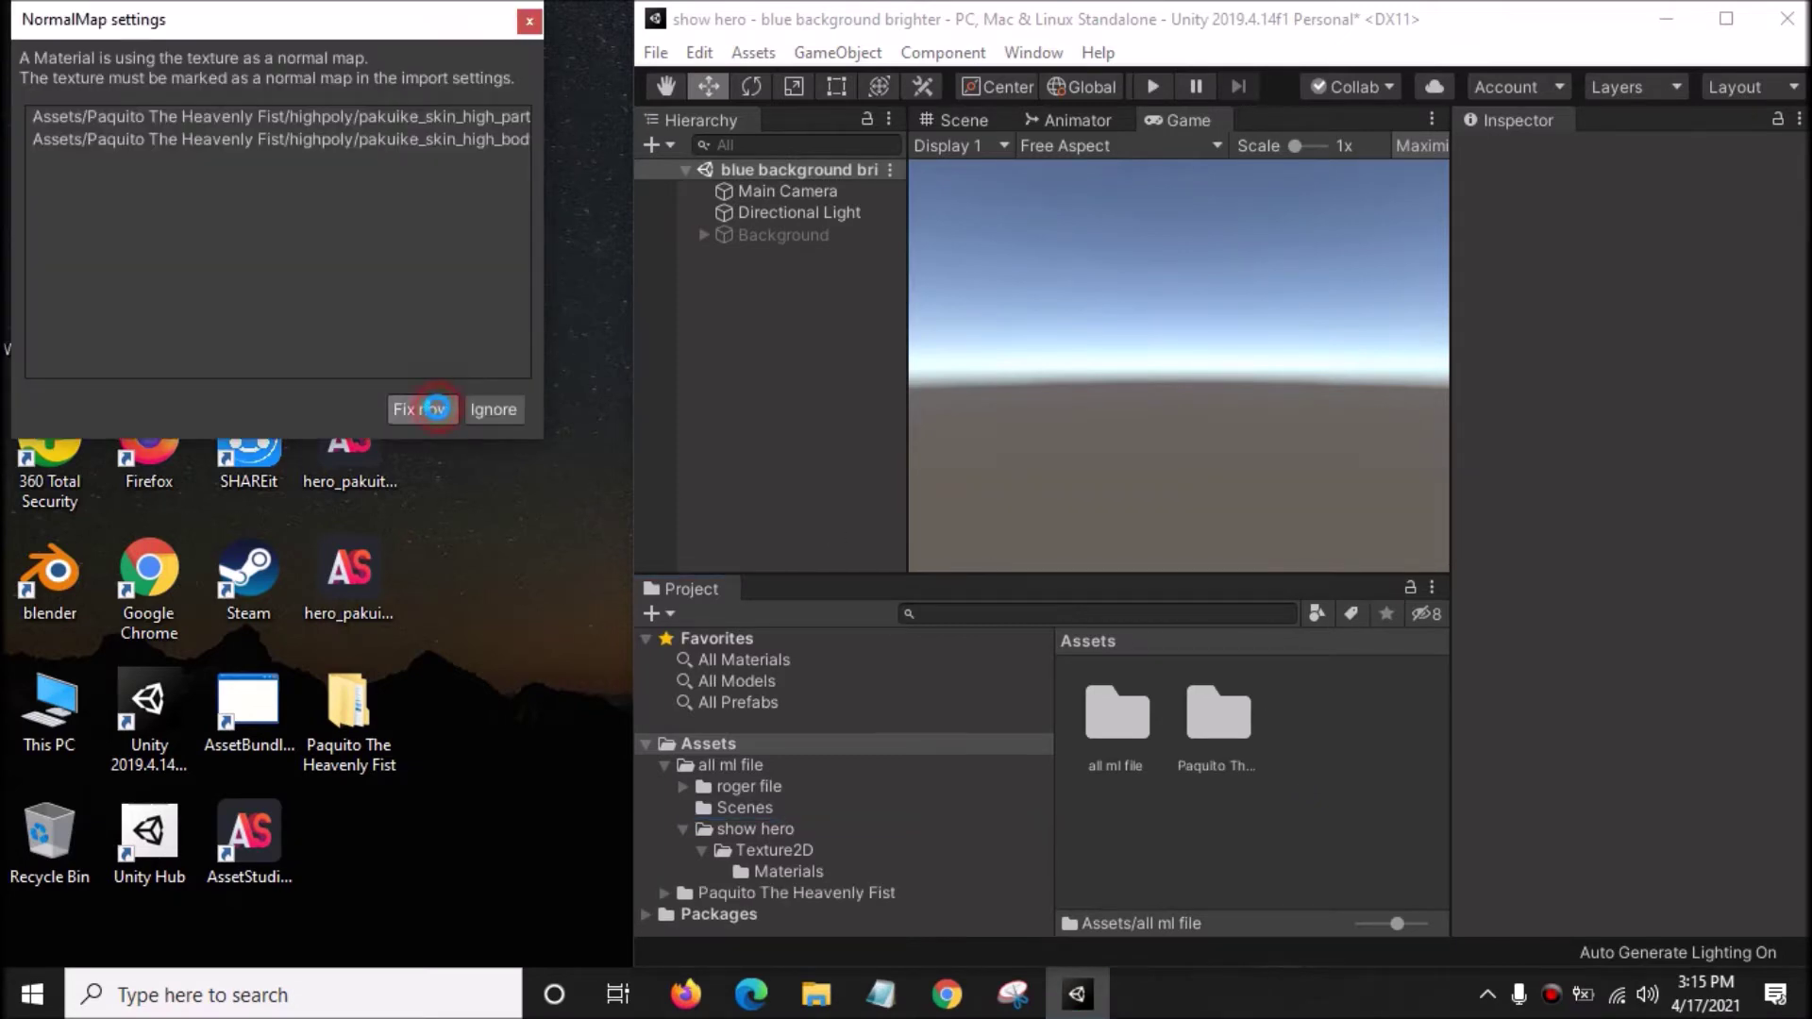
{"action": "left_click", "coordinate": [433, 409]}
{"action": "left_click", "coordinate": [1726, 19]}
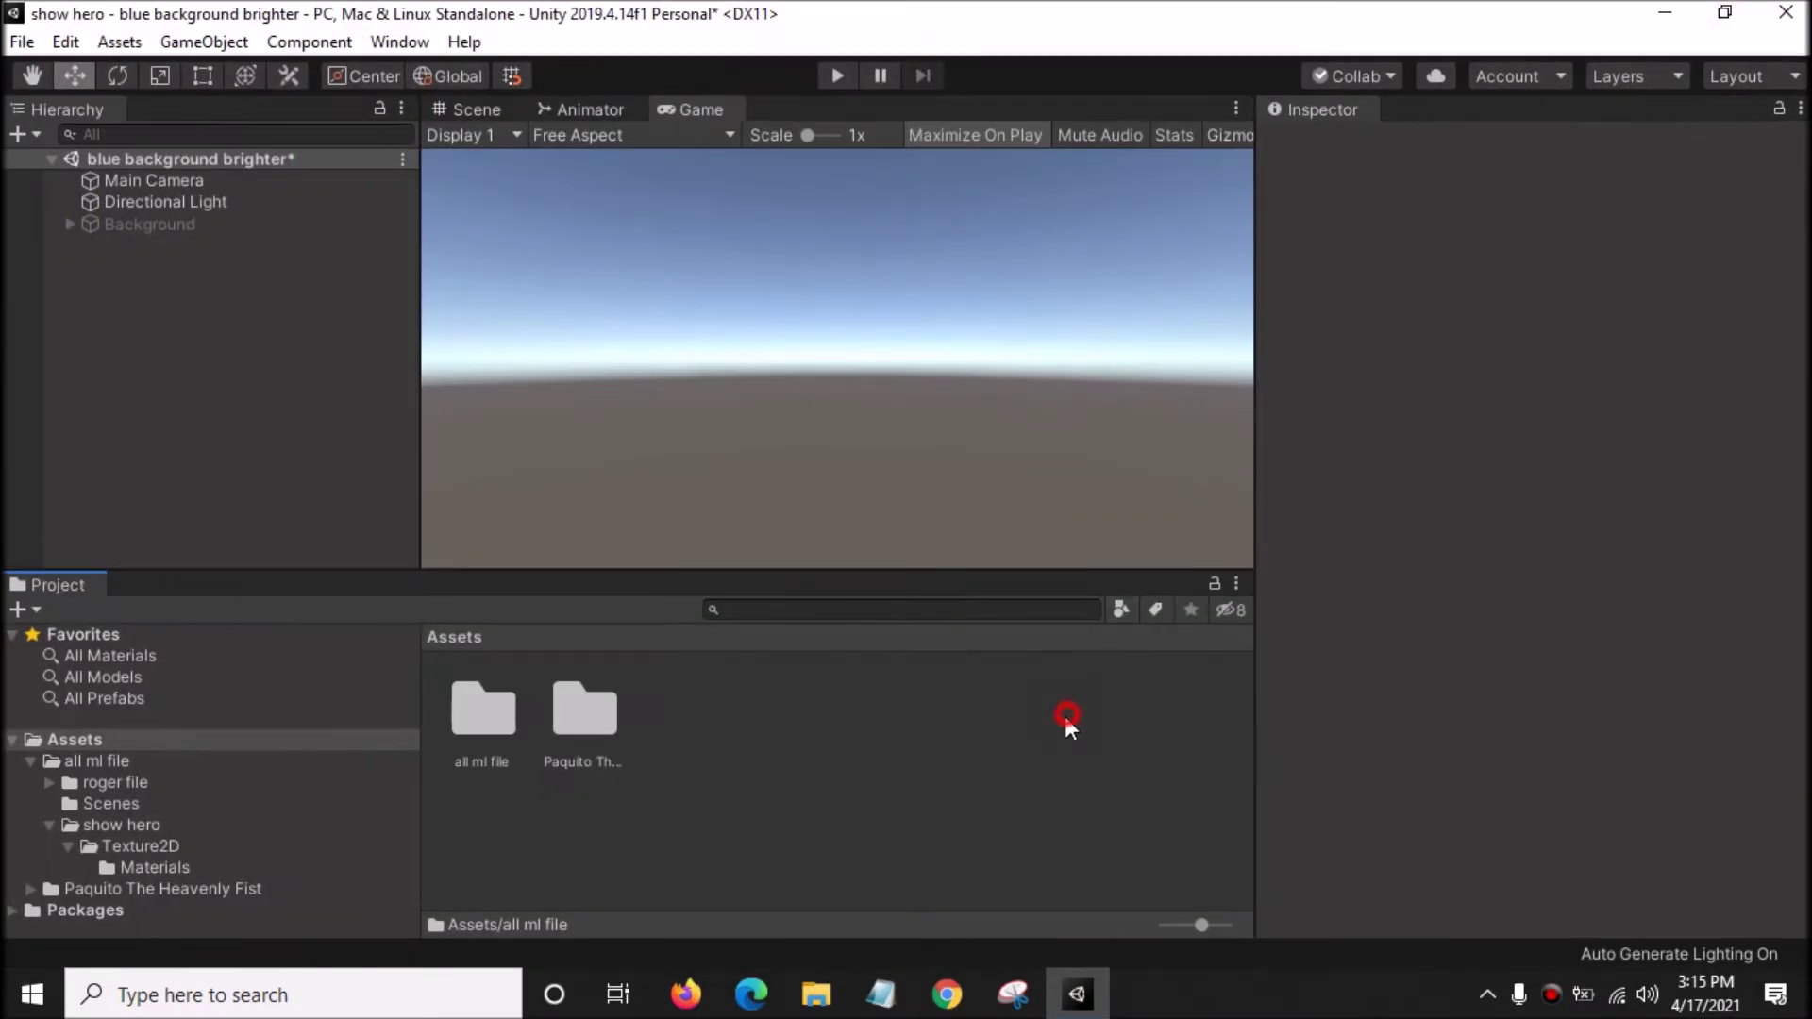
- Place hero_pakuite_skin_high_add (merge) from the highpoly folder into the scene and frame it
{"action": "left_click", "coordinate": [567, 714]}
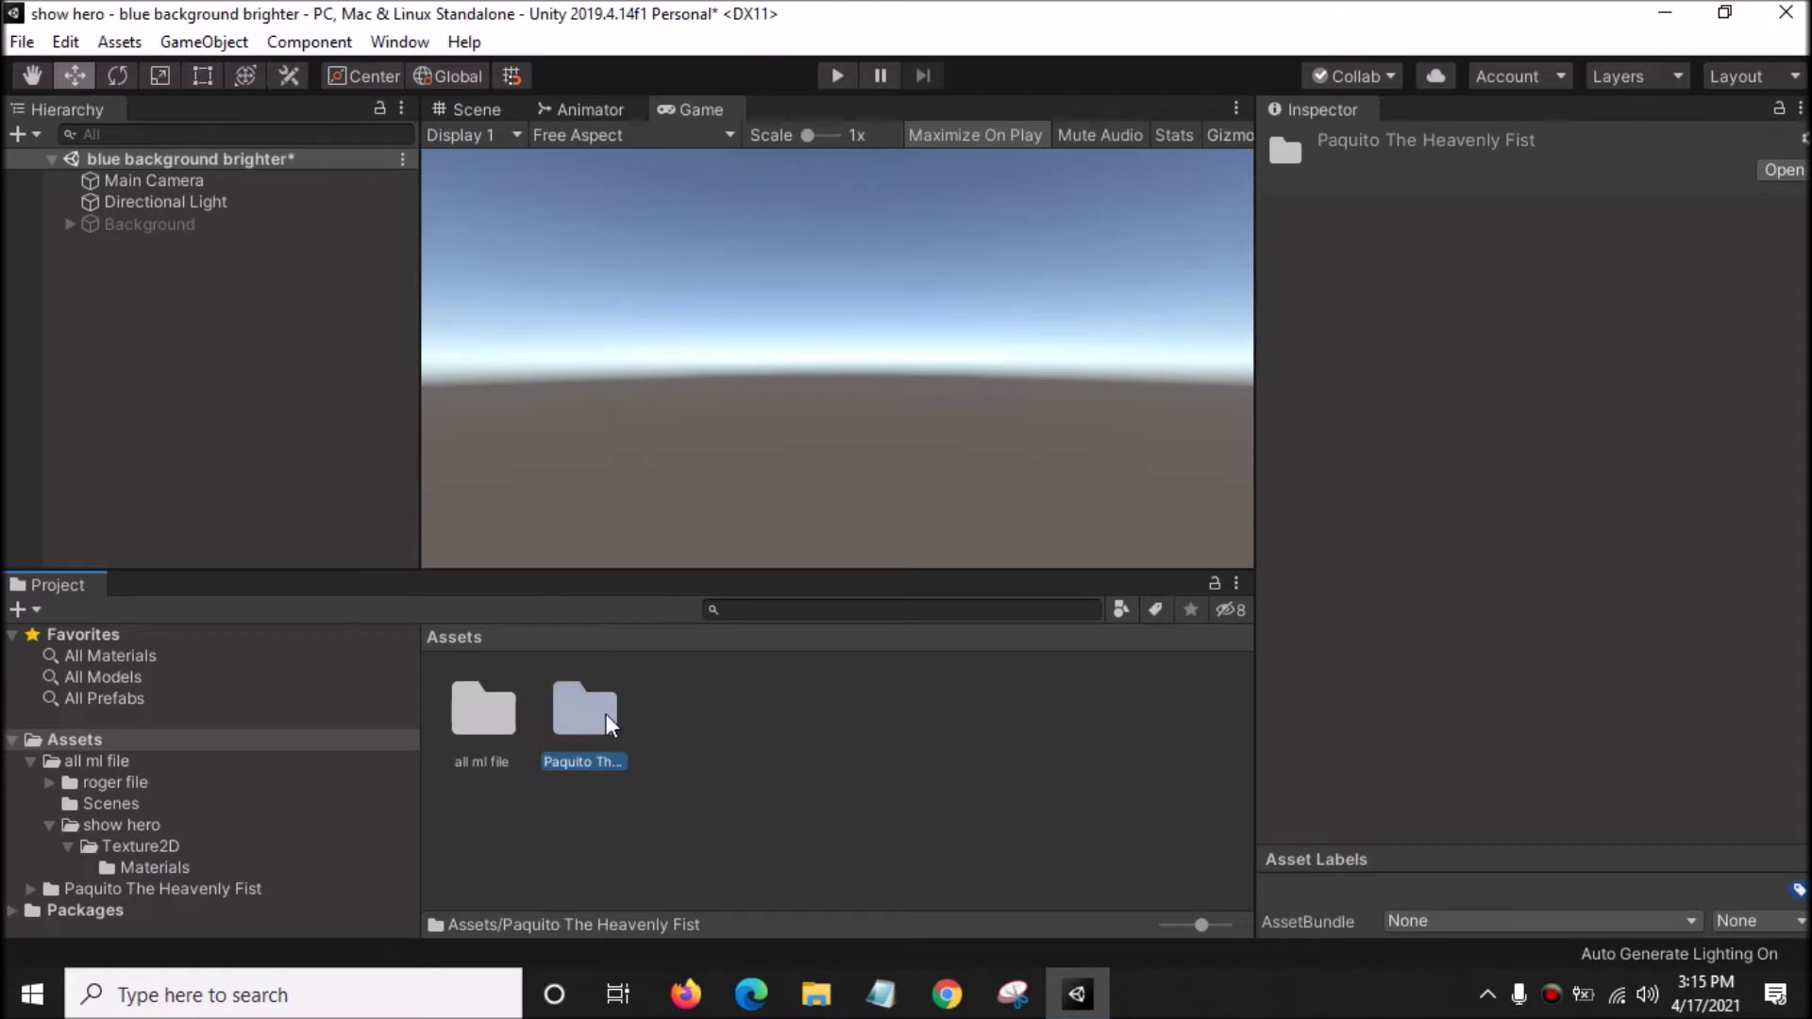
{"action": "double_click", "coordinate": [606, 713]}
{"action": "double_click", "coordinate": [487, 714]}
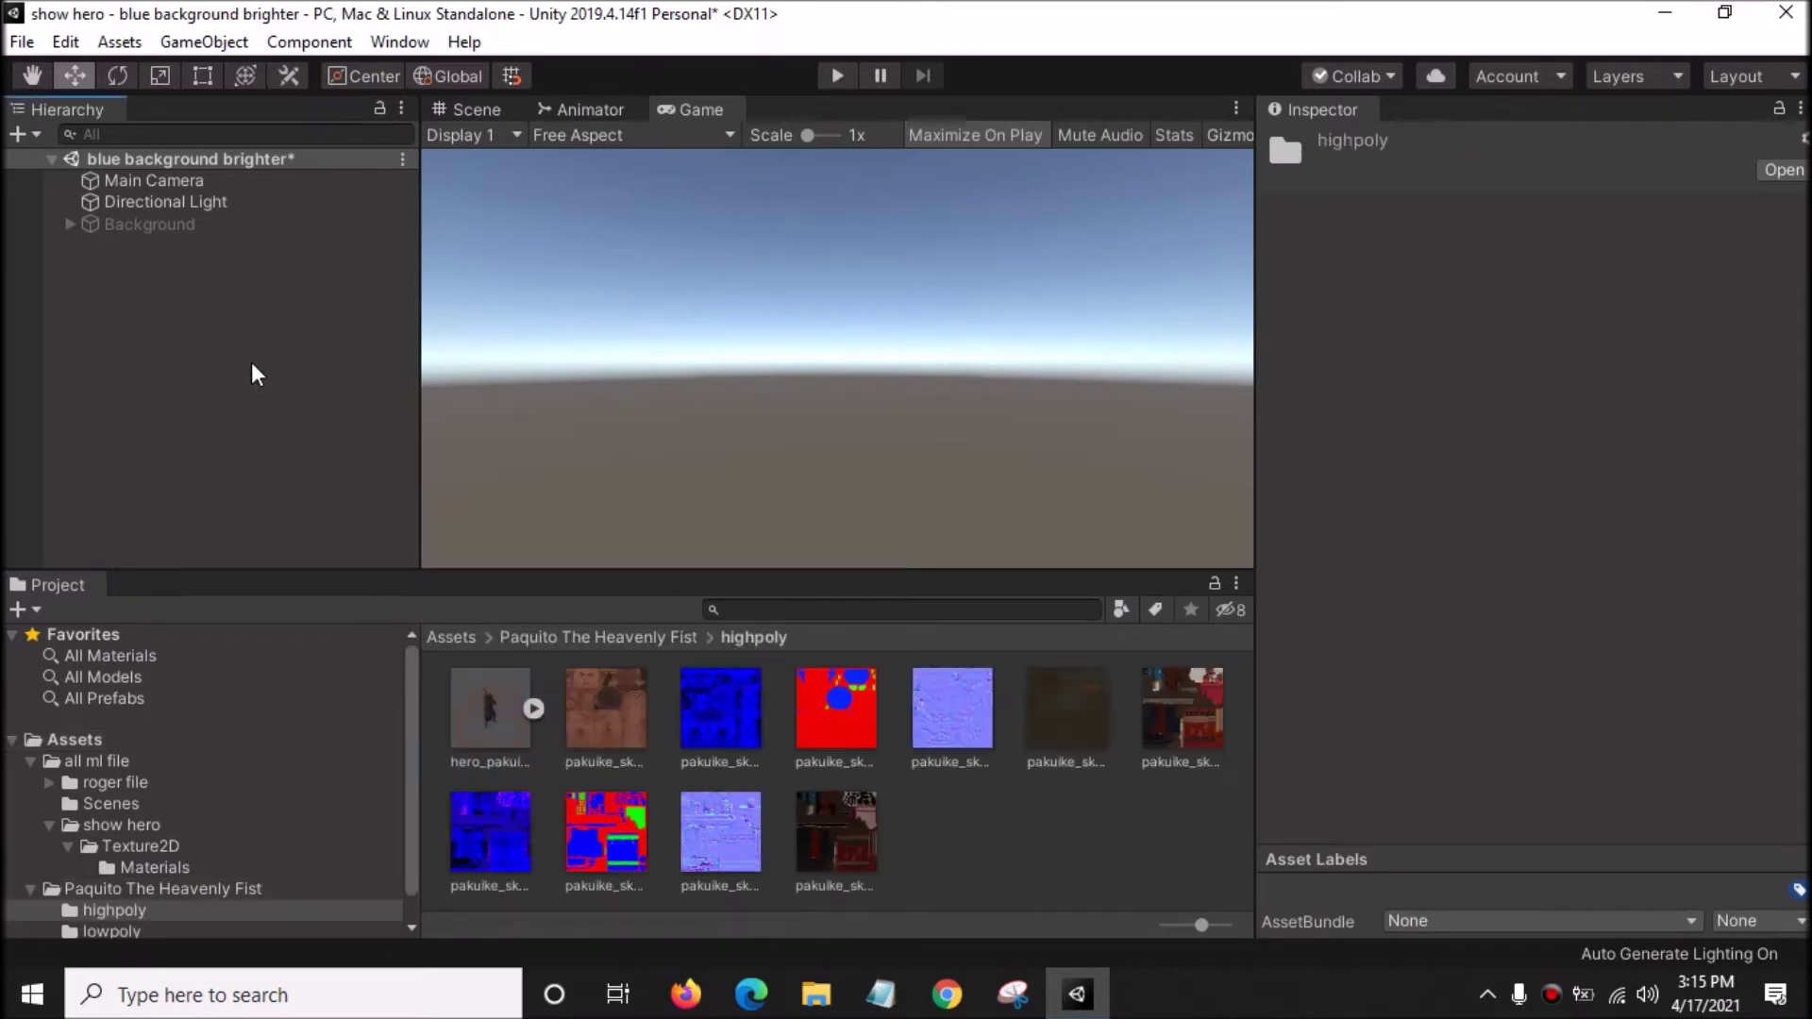
{"action": "left_click_drag", "start_coordinate": [252, 364], "coordinate": [255, 367]}
{"action": "left_click", "coordinate": [133, 243]}
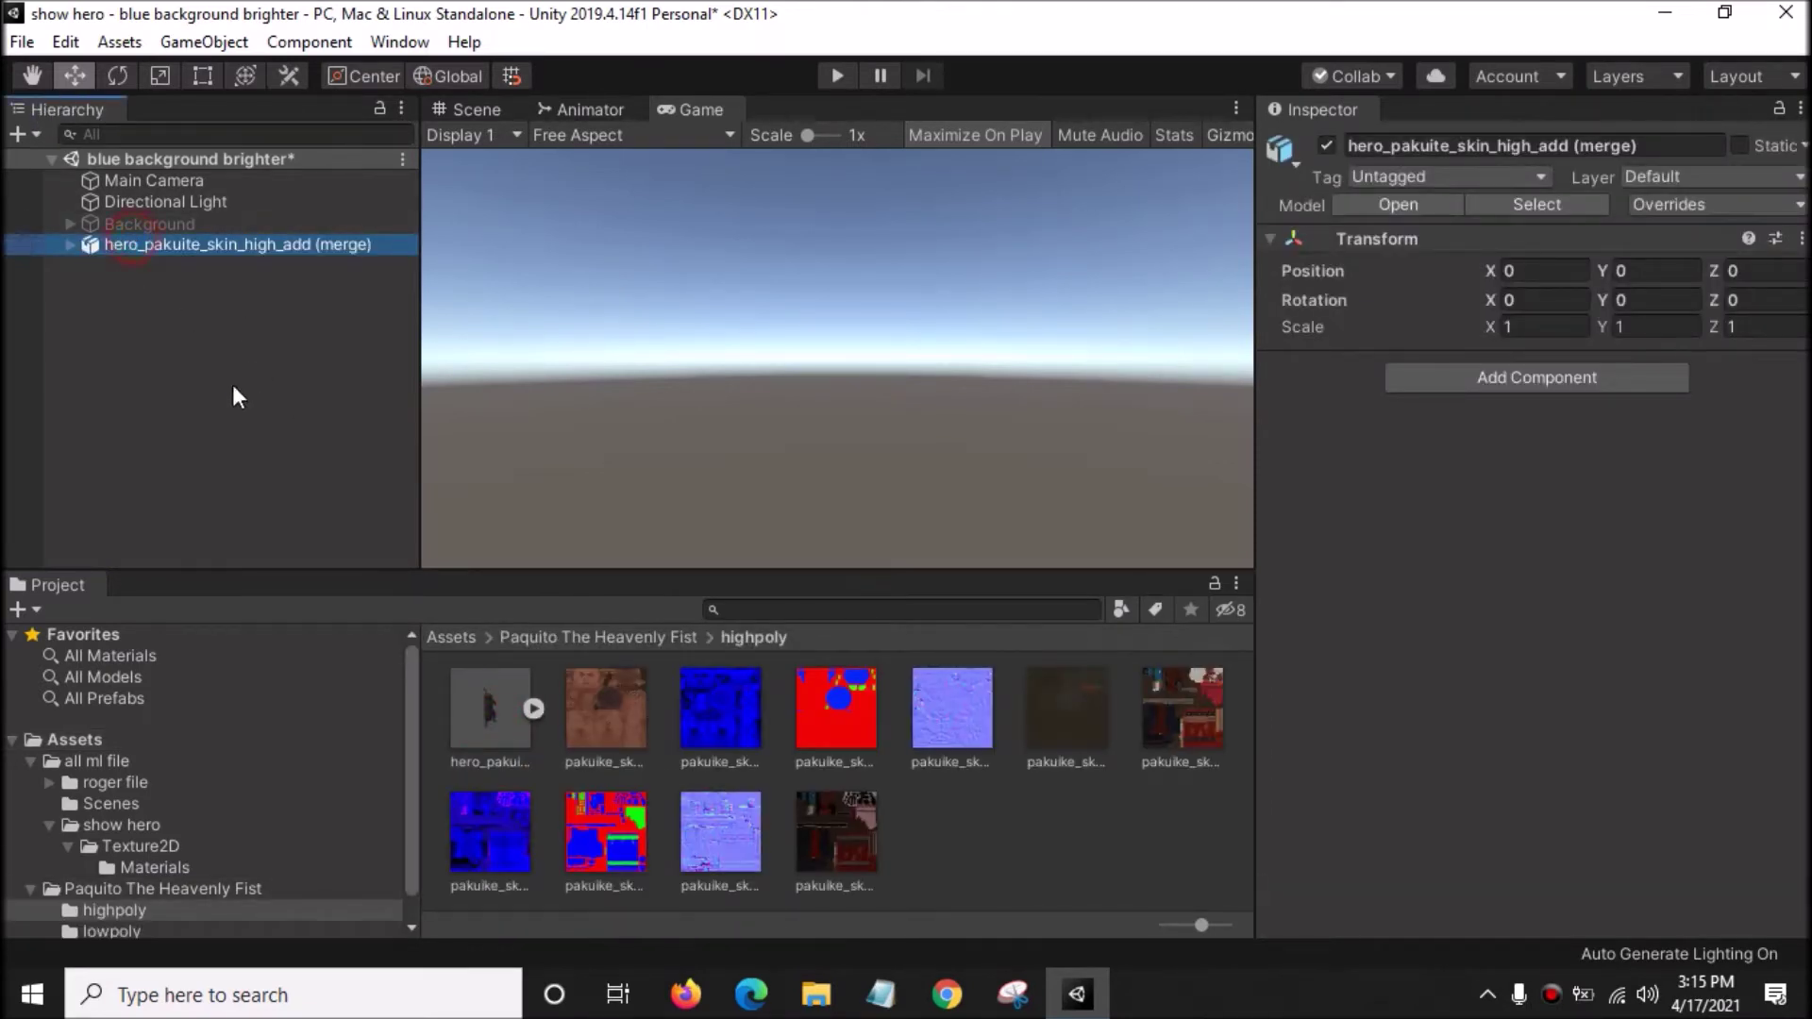
{"action": "left_click", "coordinate": [472, 109]}
{"action": "left_click", "coordinate": [300, 247]}
{"action": "key", "text": "f"}
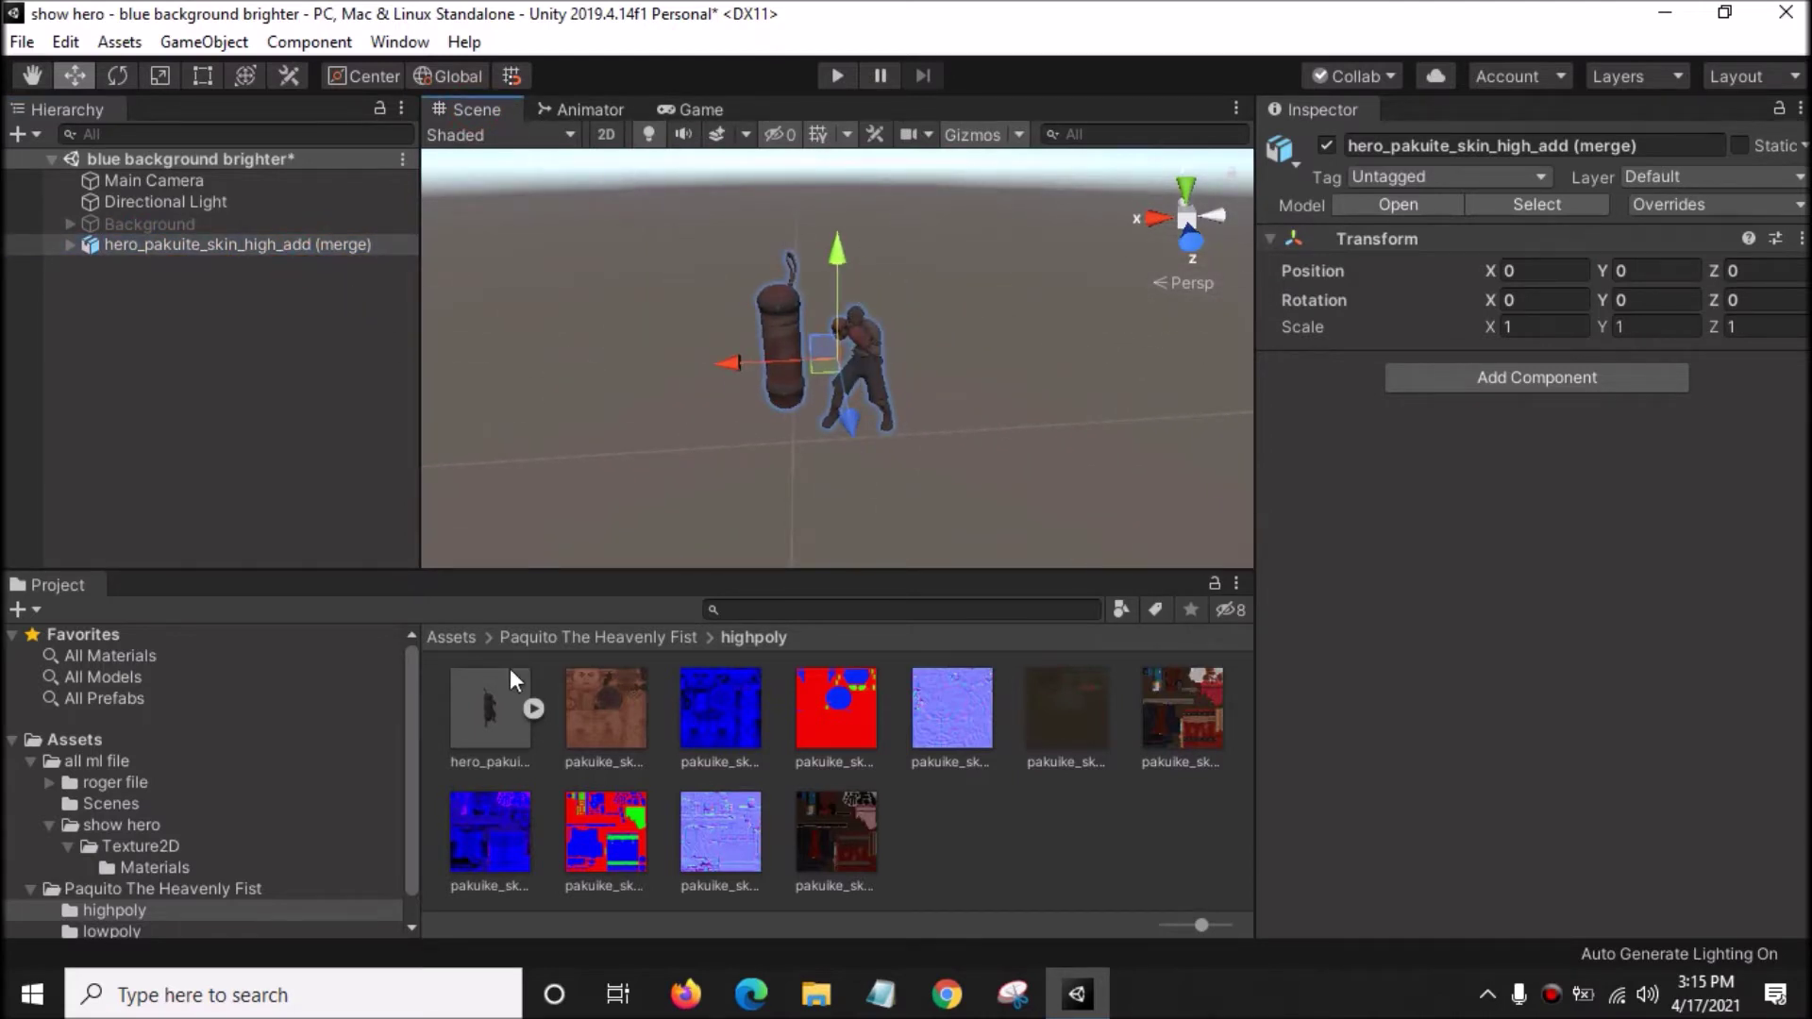
- Set the model's import Scale Factor to 100 and apply it
{"action": "left_click", "coordinate": [509, 707]}
{"action": "left_click", "coordinate": [1432, 215]}
{"action": "left_click", "coordinate": [1507, 265]}
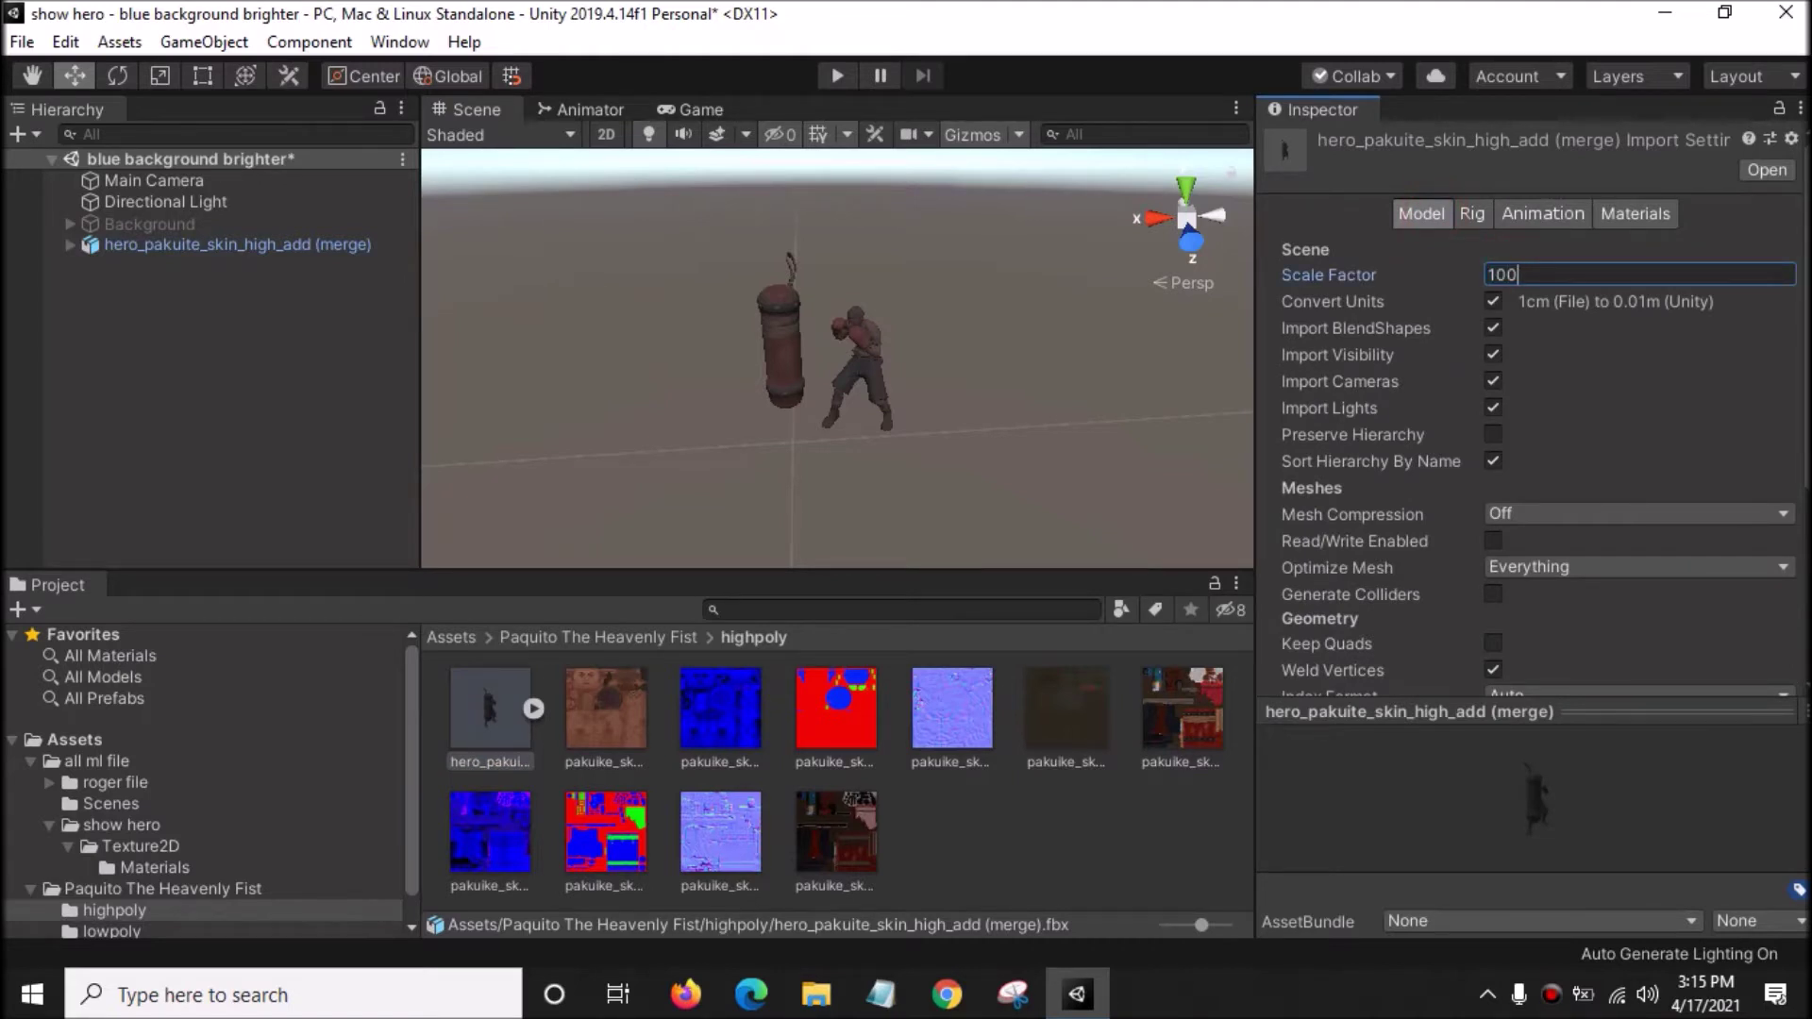
{"action": "scroll", "coordinate": [1604, 425], "scroll_direction": "down", "scroll_amount": 5}
{"action": "left_click", "coordinate": [1763, 676]}
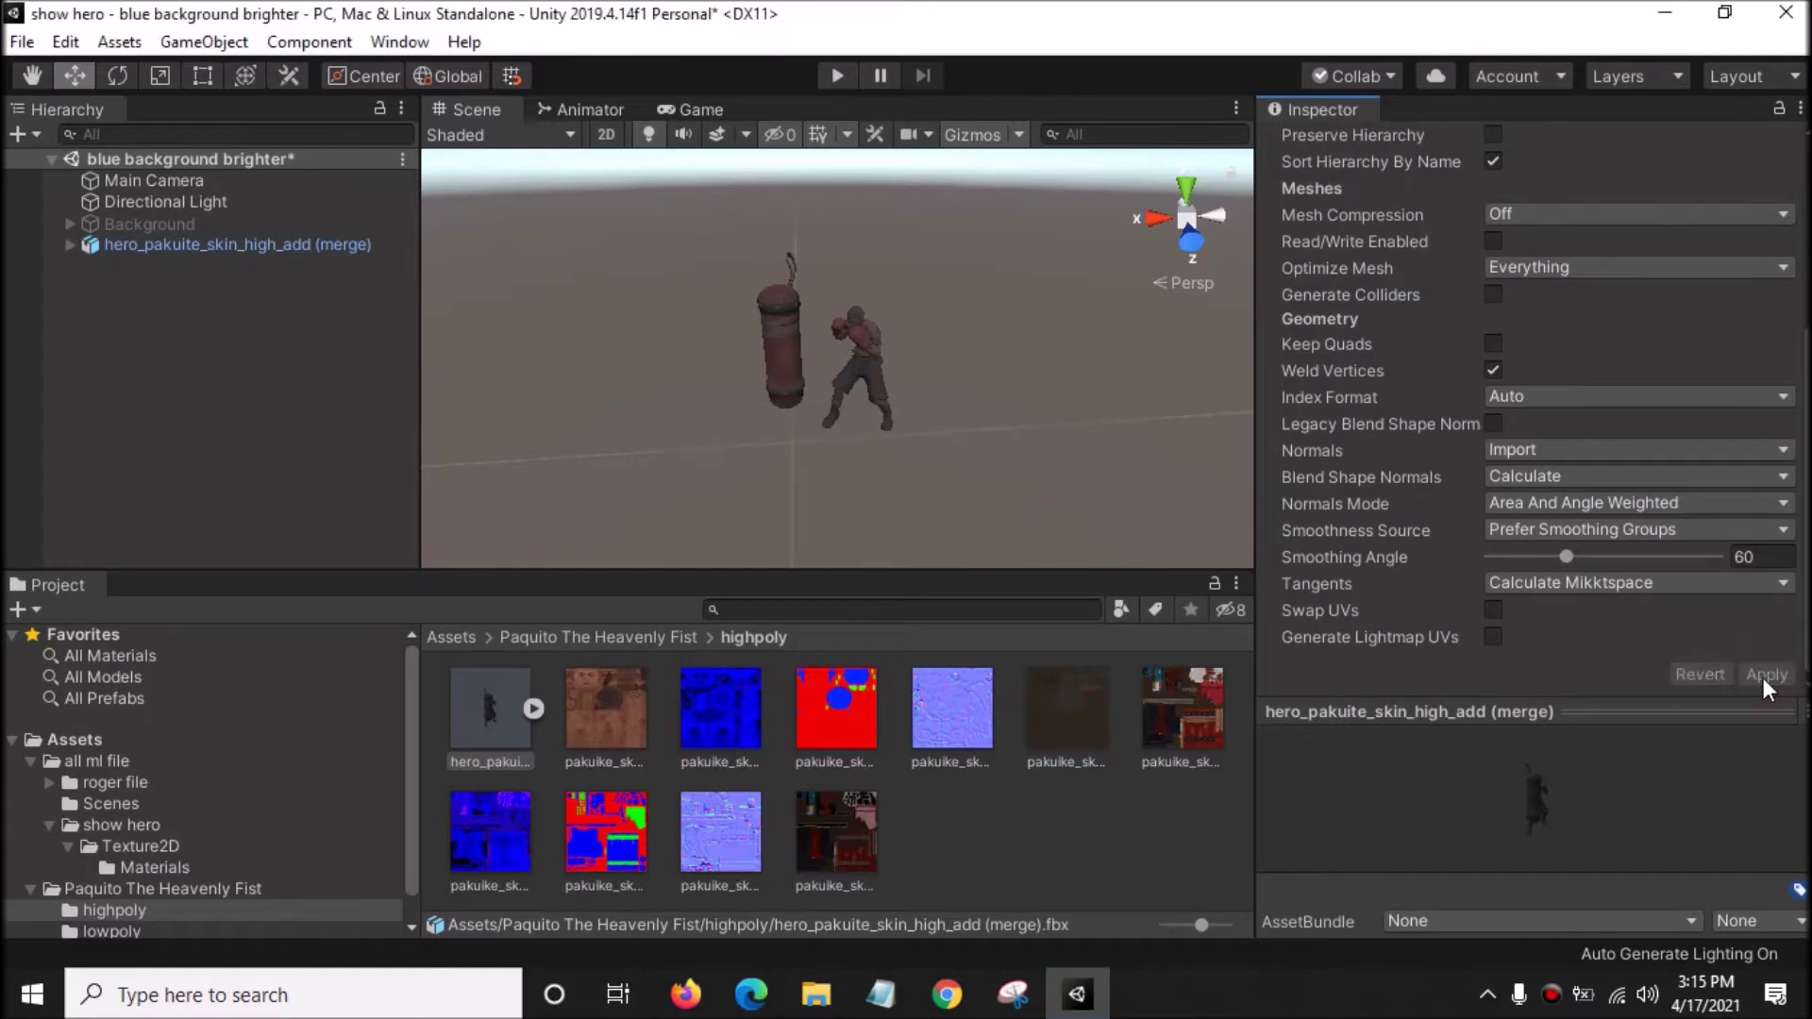
{"action": "left_click", "coordinate": [1616, 949]}
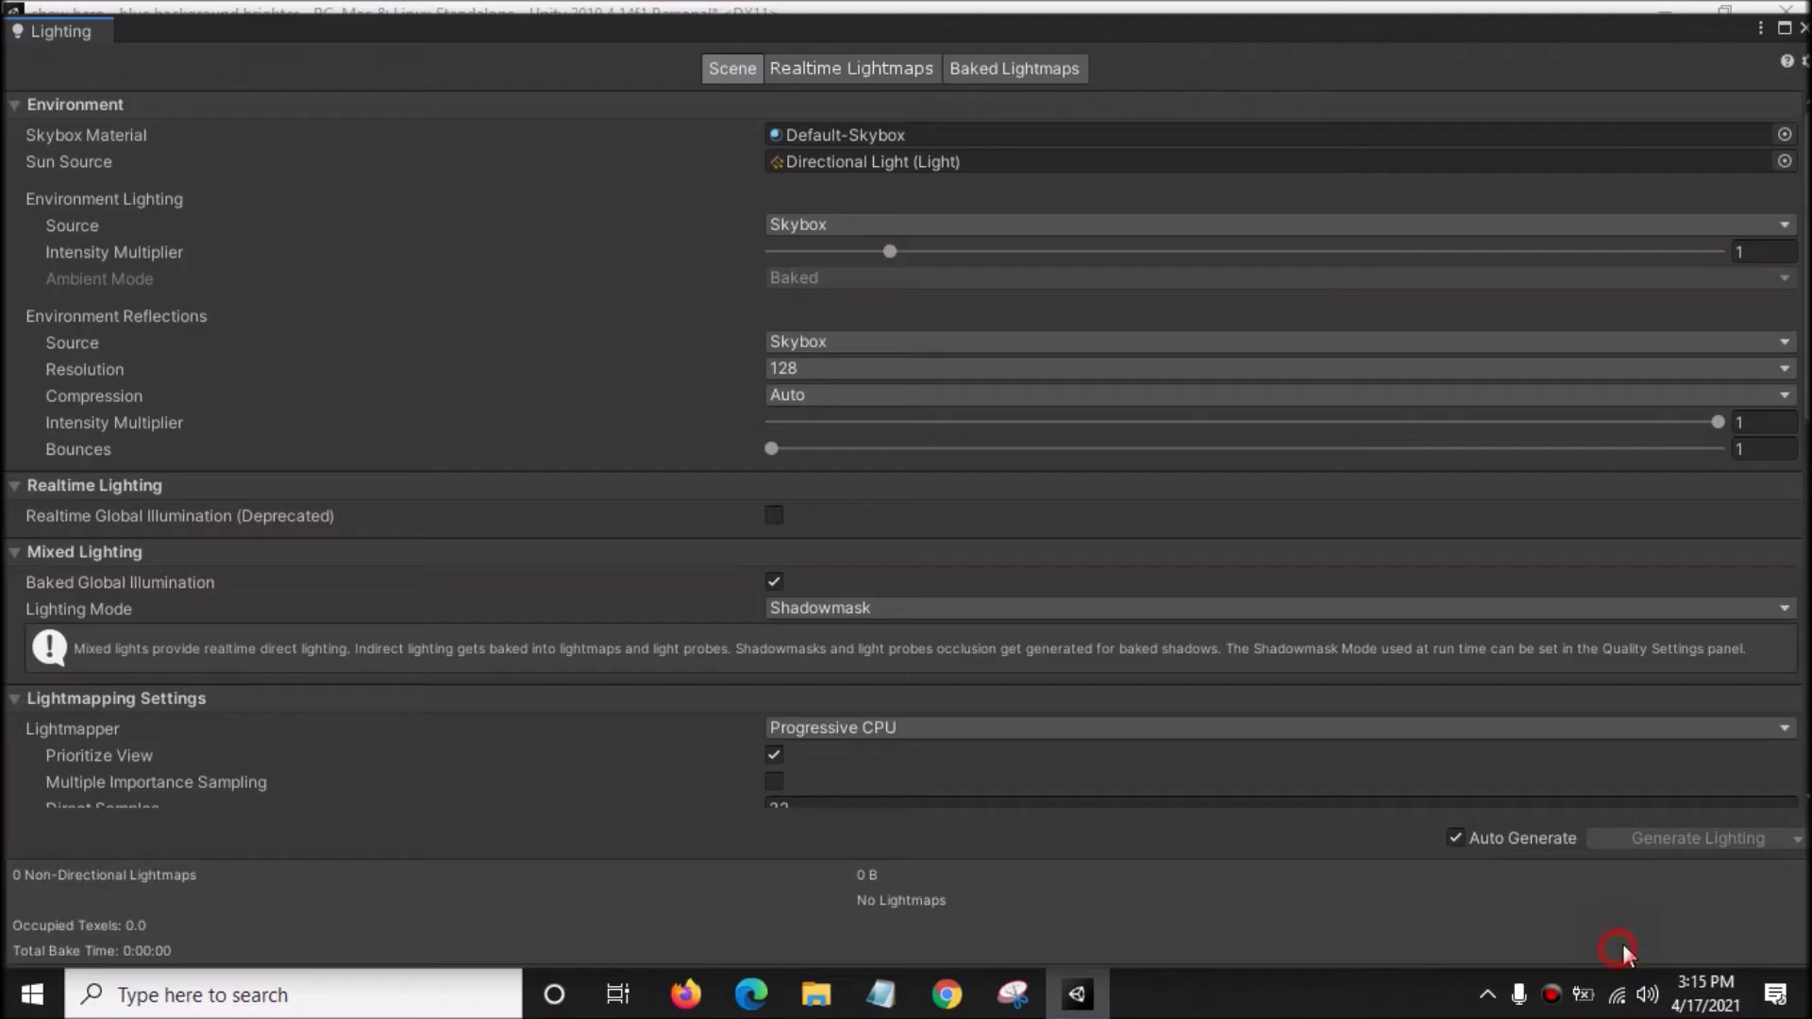
{"action": "left_click", "coordinate": [1497, 840]}
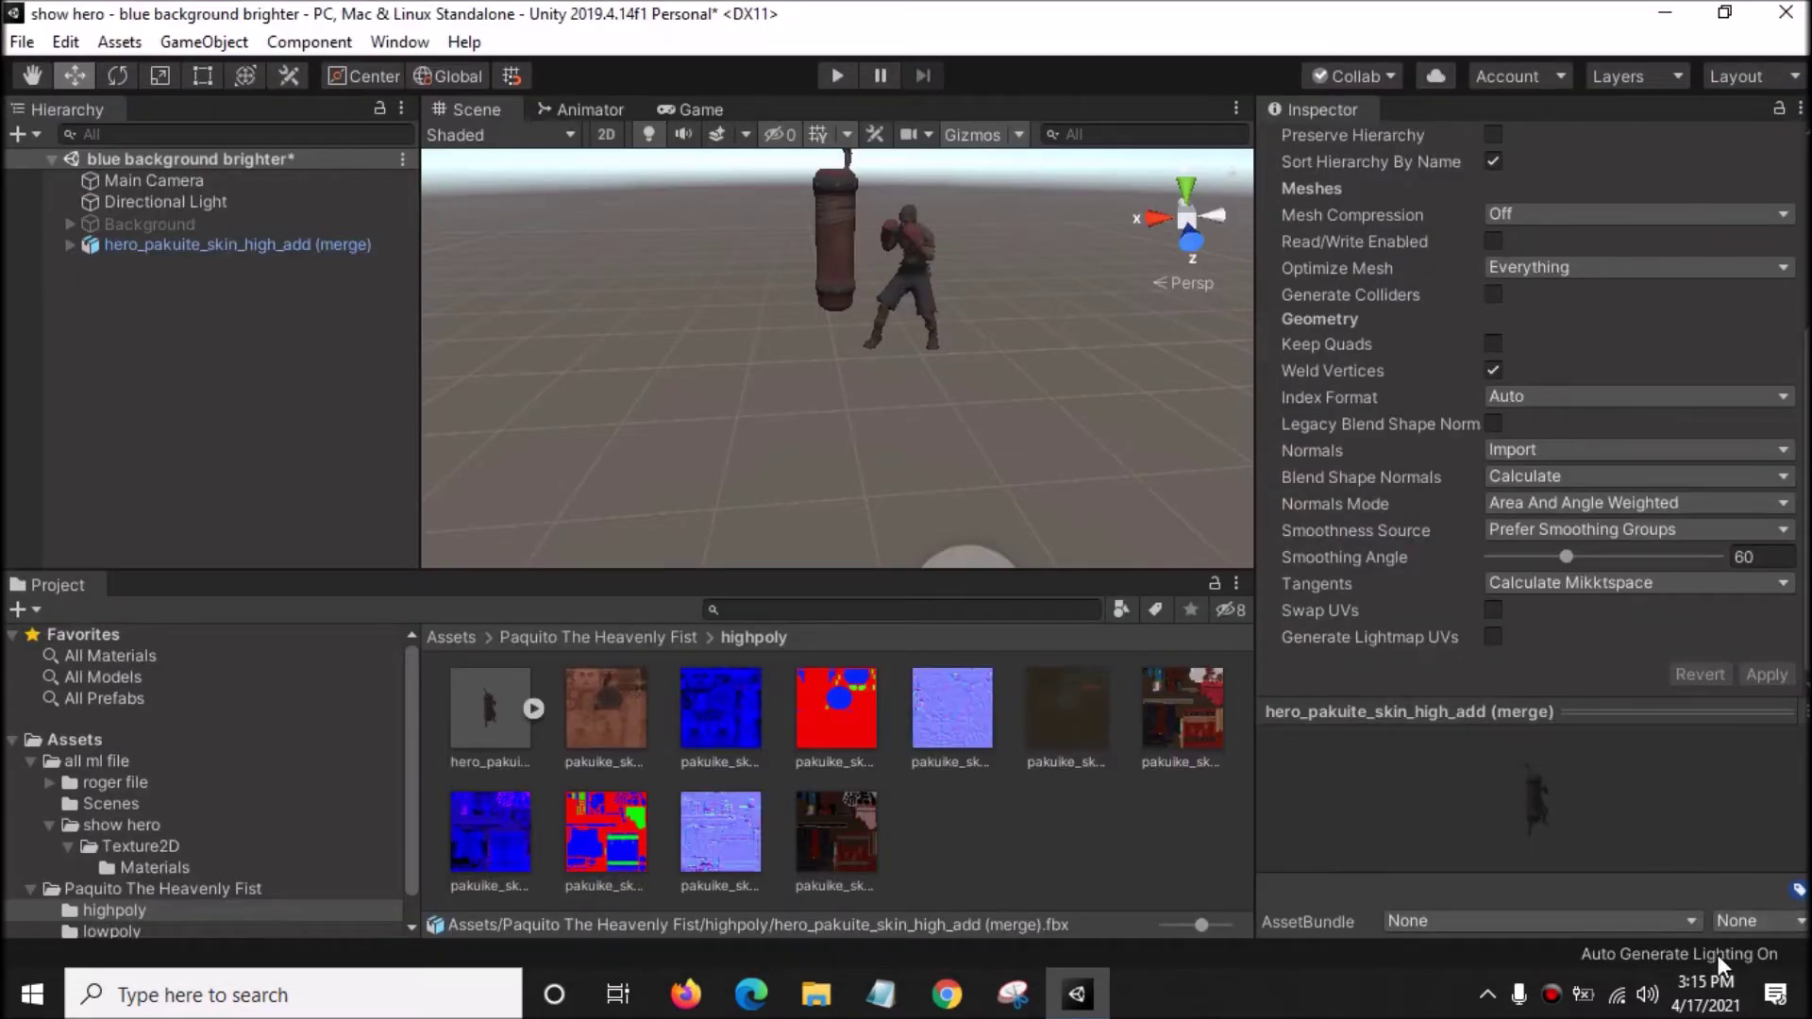
- Create two new materials, New Material and New Material 1, in the highpoly folder
{"action": "right_click_drag", "start_coordinate": [947, 352], "coordinate": [999, 283]}
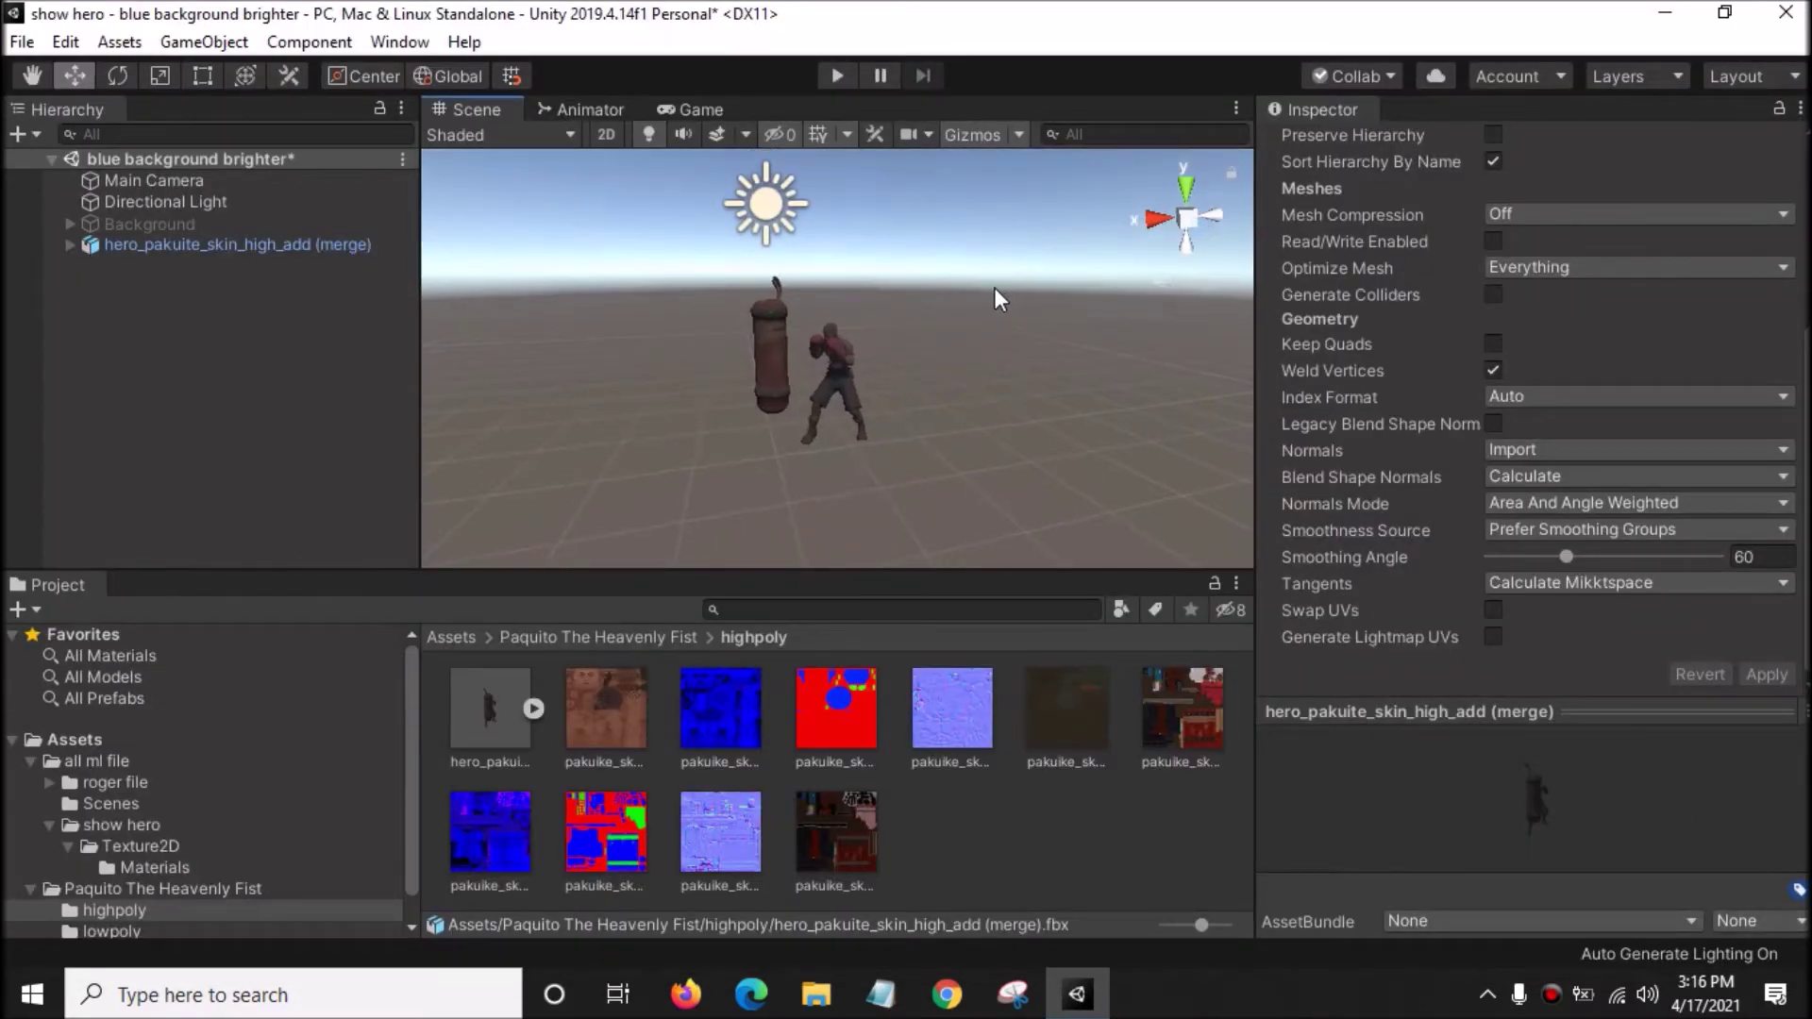
{"action": "right_click", "coordinate": [999, 818]}
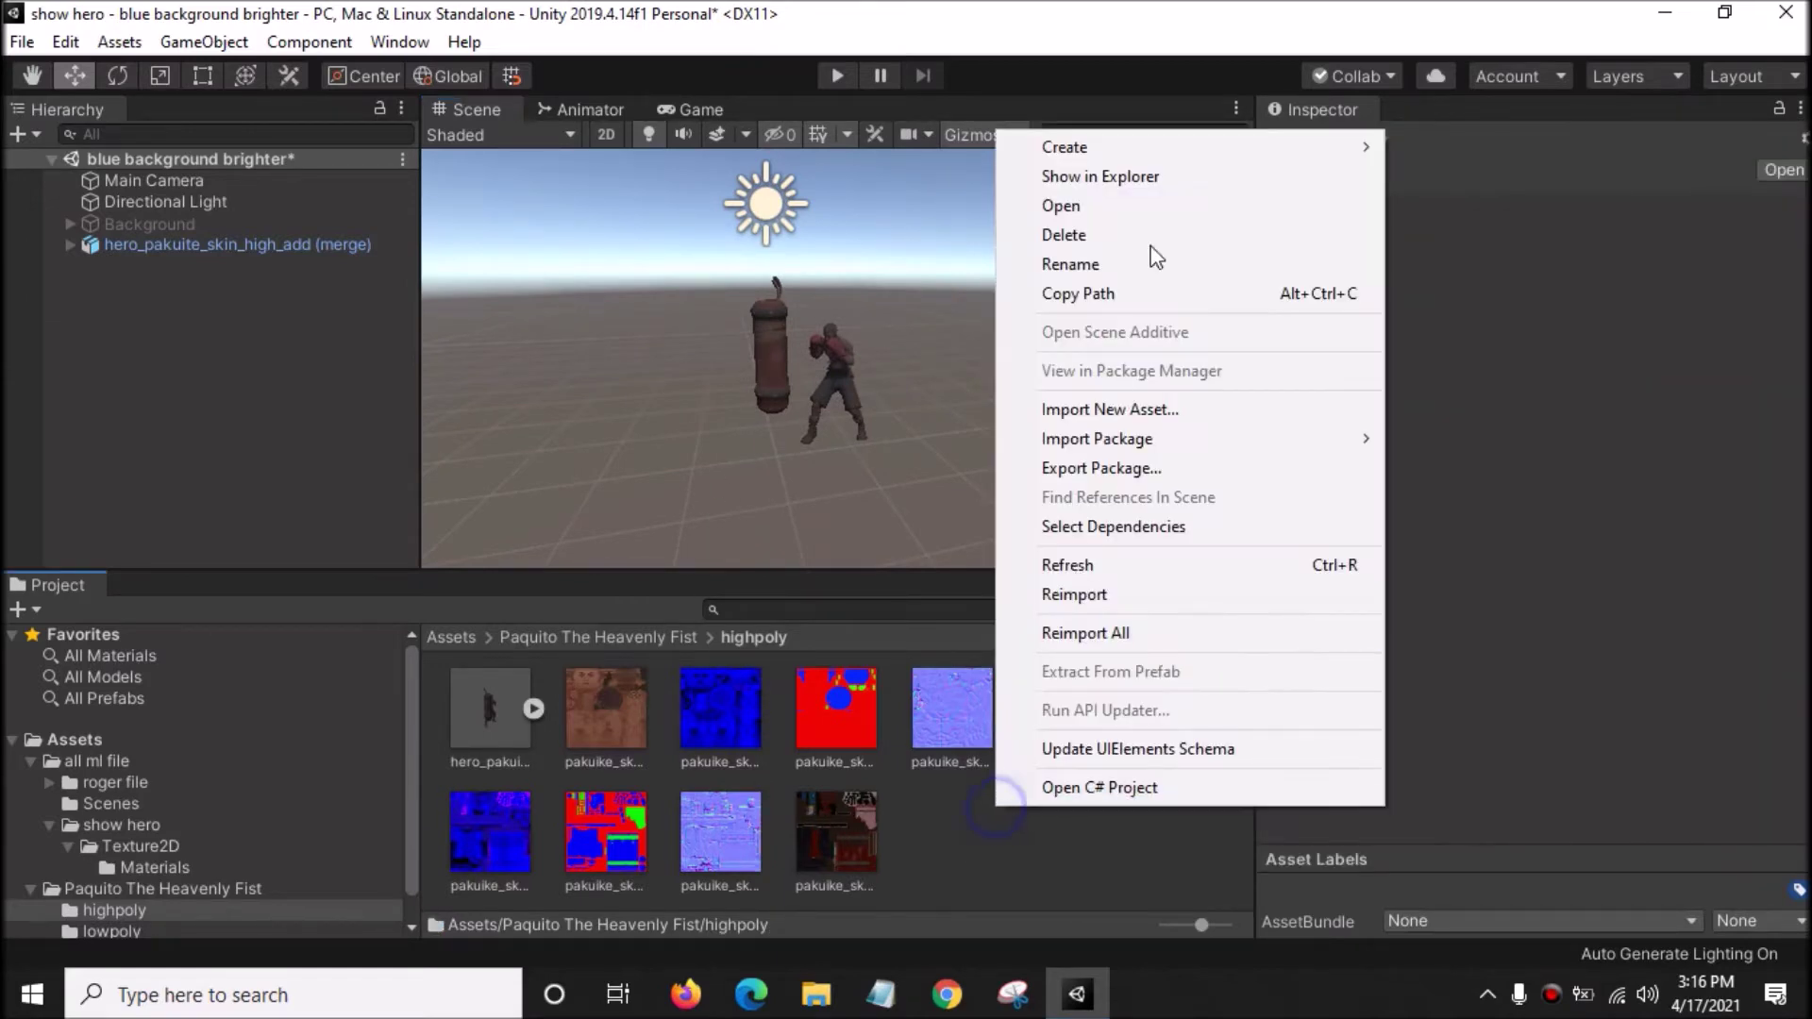
{"action": "mouse_move", "coordinate": [1369, 154]}
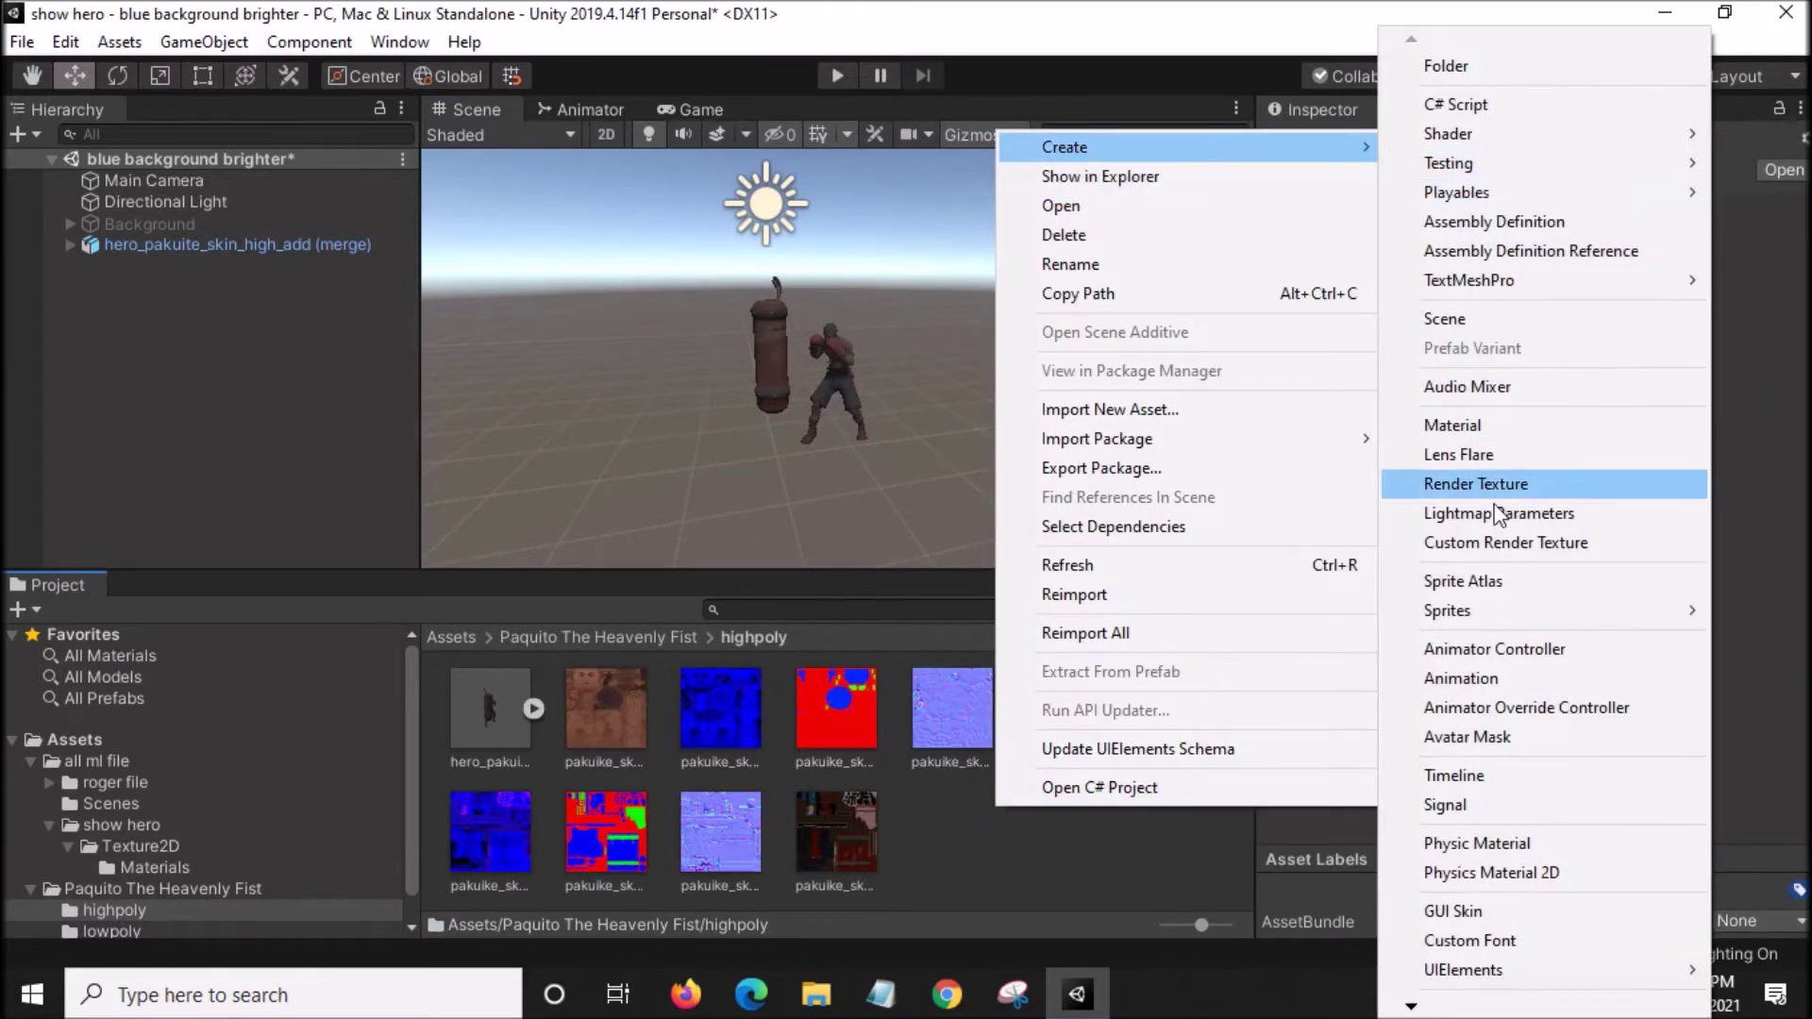
{"action": "left_click", "coordinate": [1452, 425]}
{"action": "key", "text": "Return"}
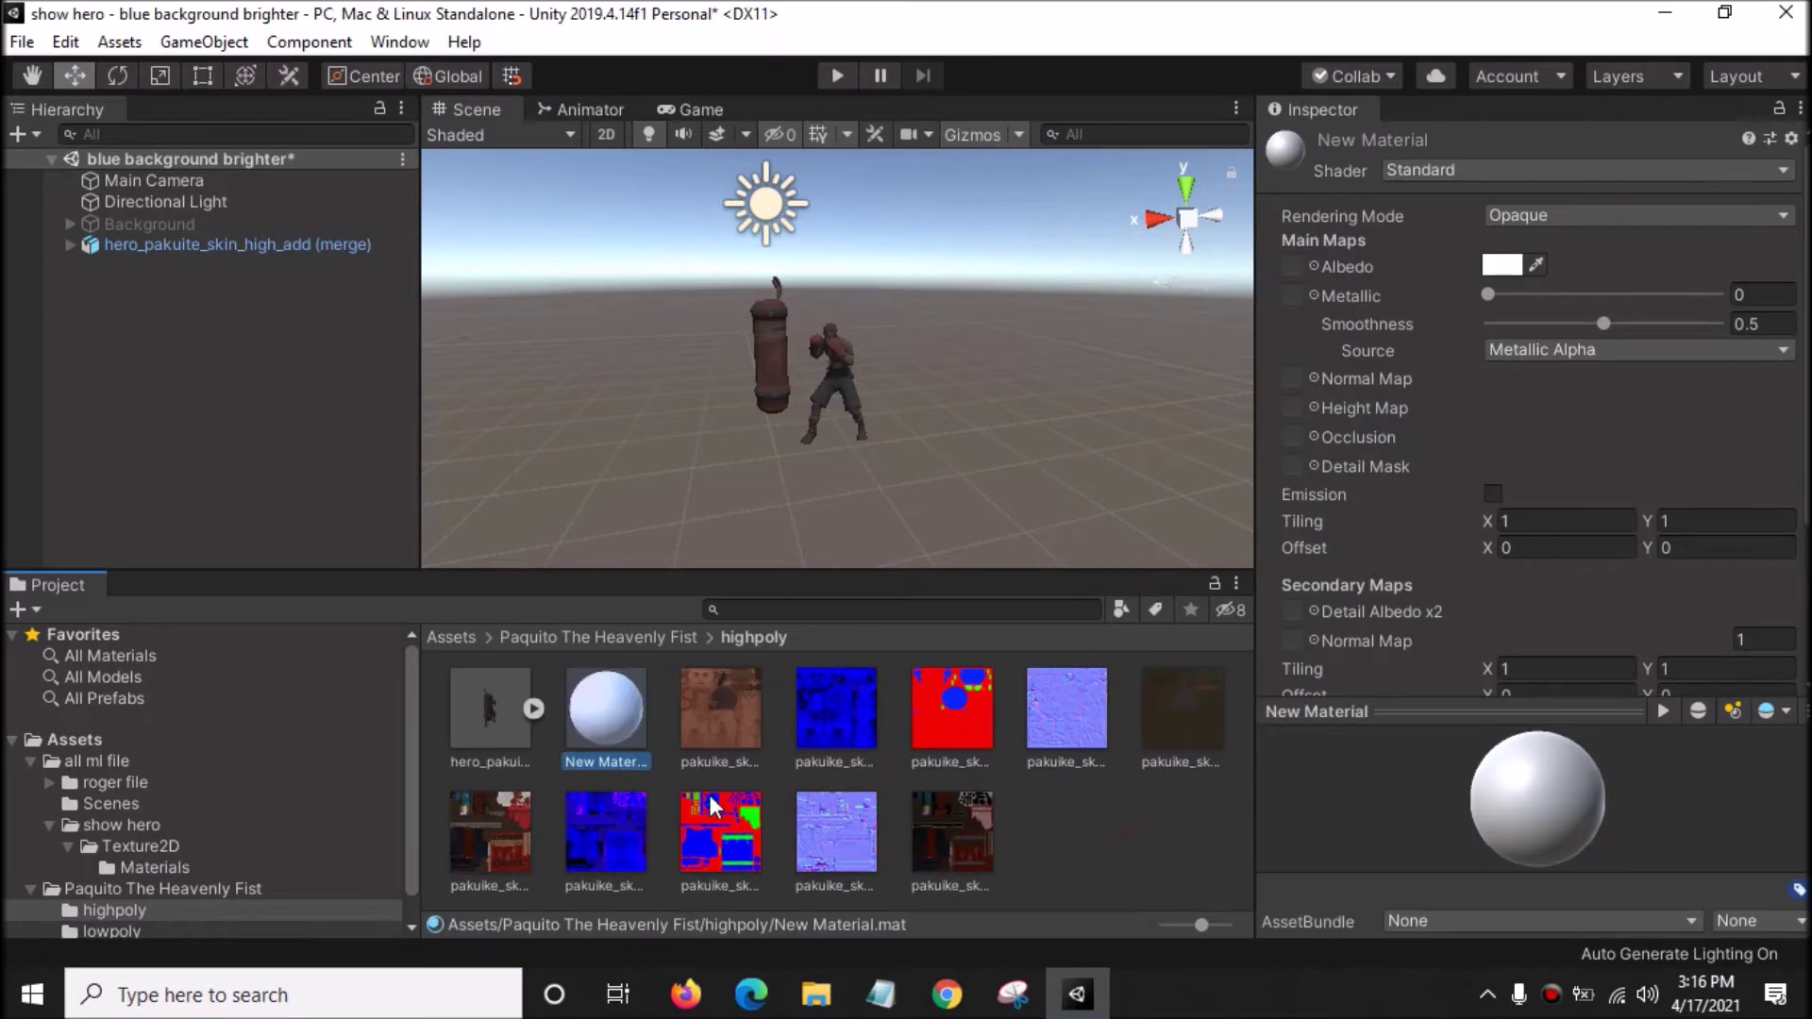
{"action": "right_click", "coordinate": [603, 722]}
{"action": "mouse_move", "coordinate": [741, 61]}
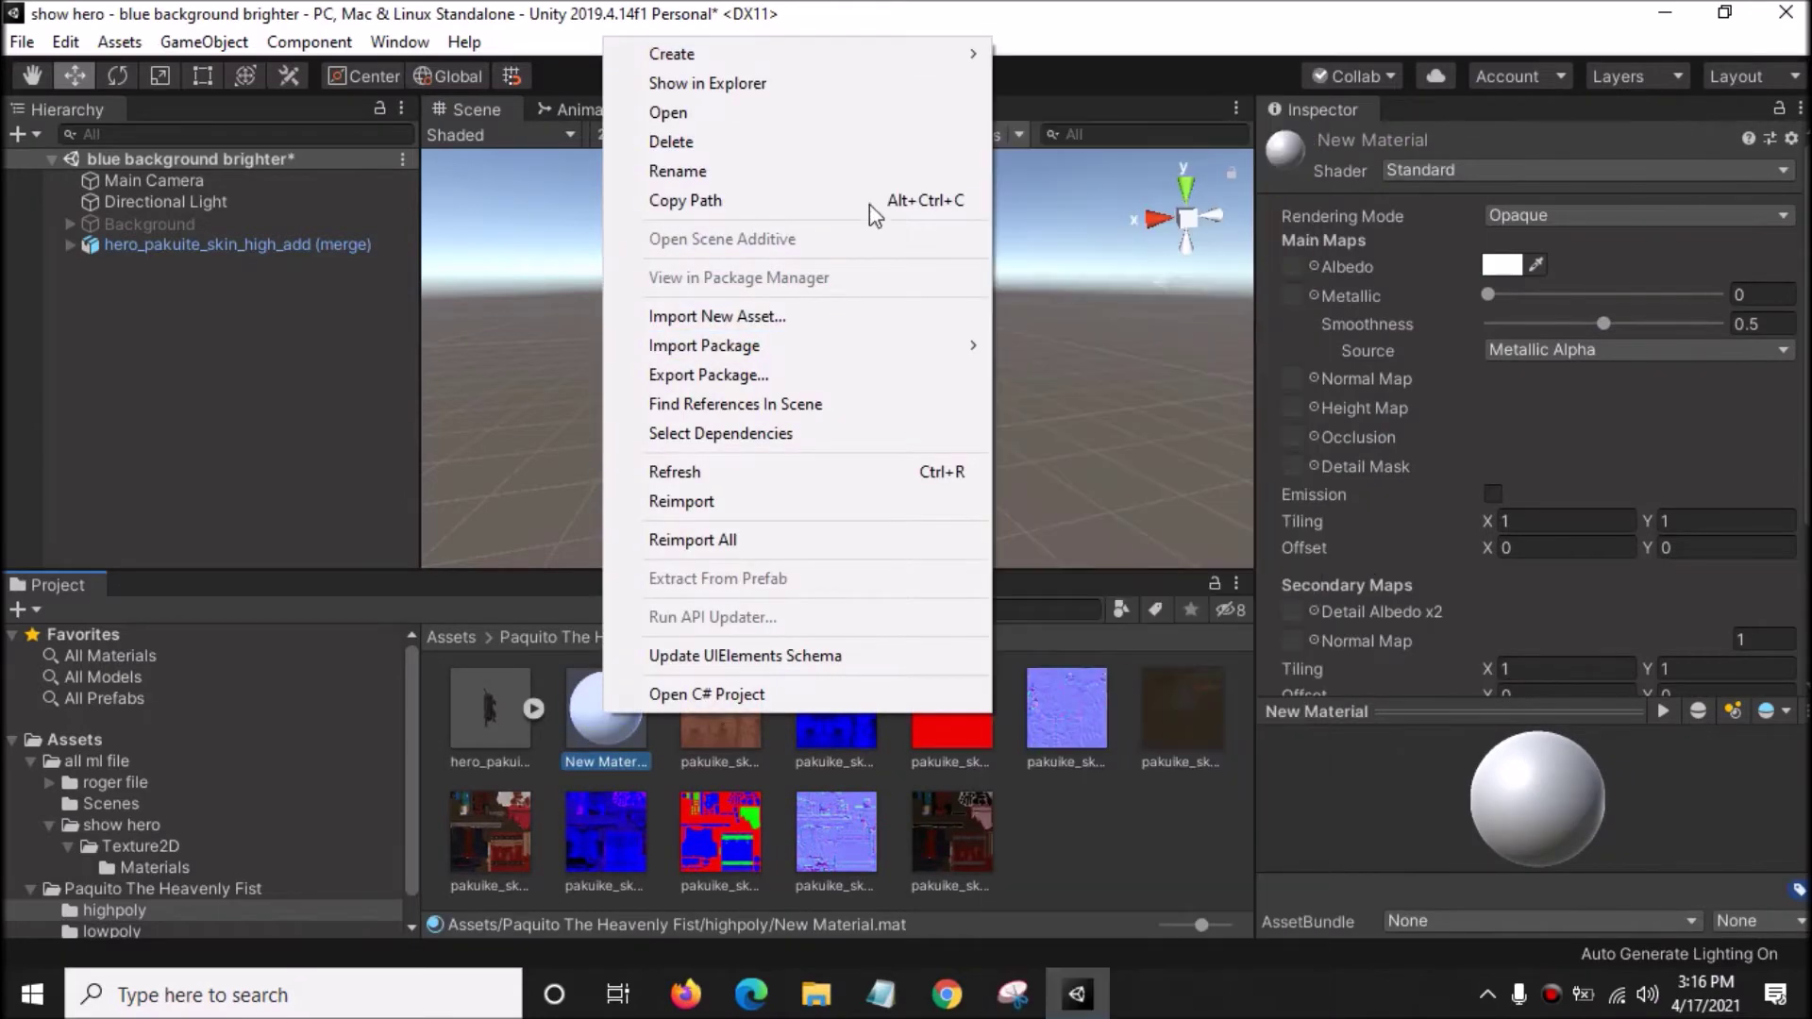
{"action": "mouse_move", "coordinate": [948, 54]}
{"action": "left_click", "coordinate": [1086, 425]}
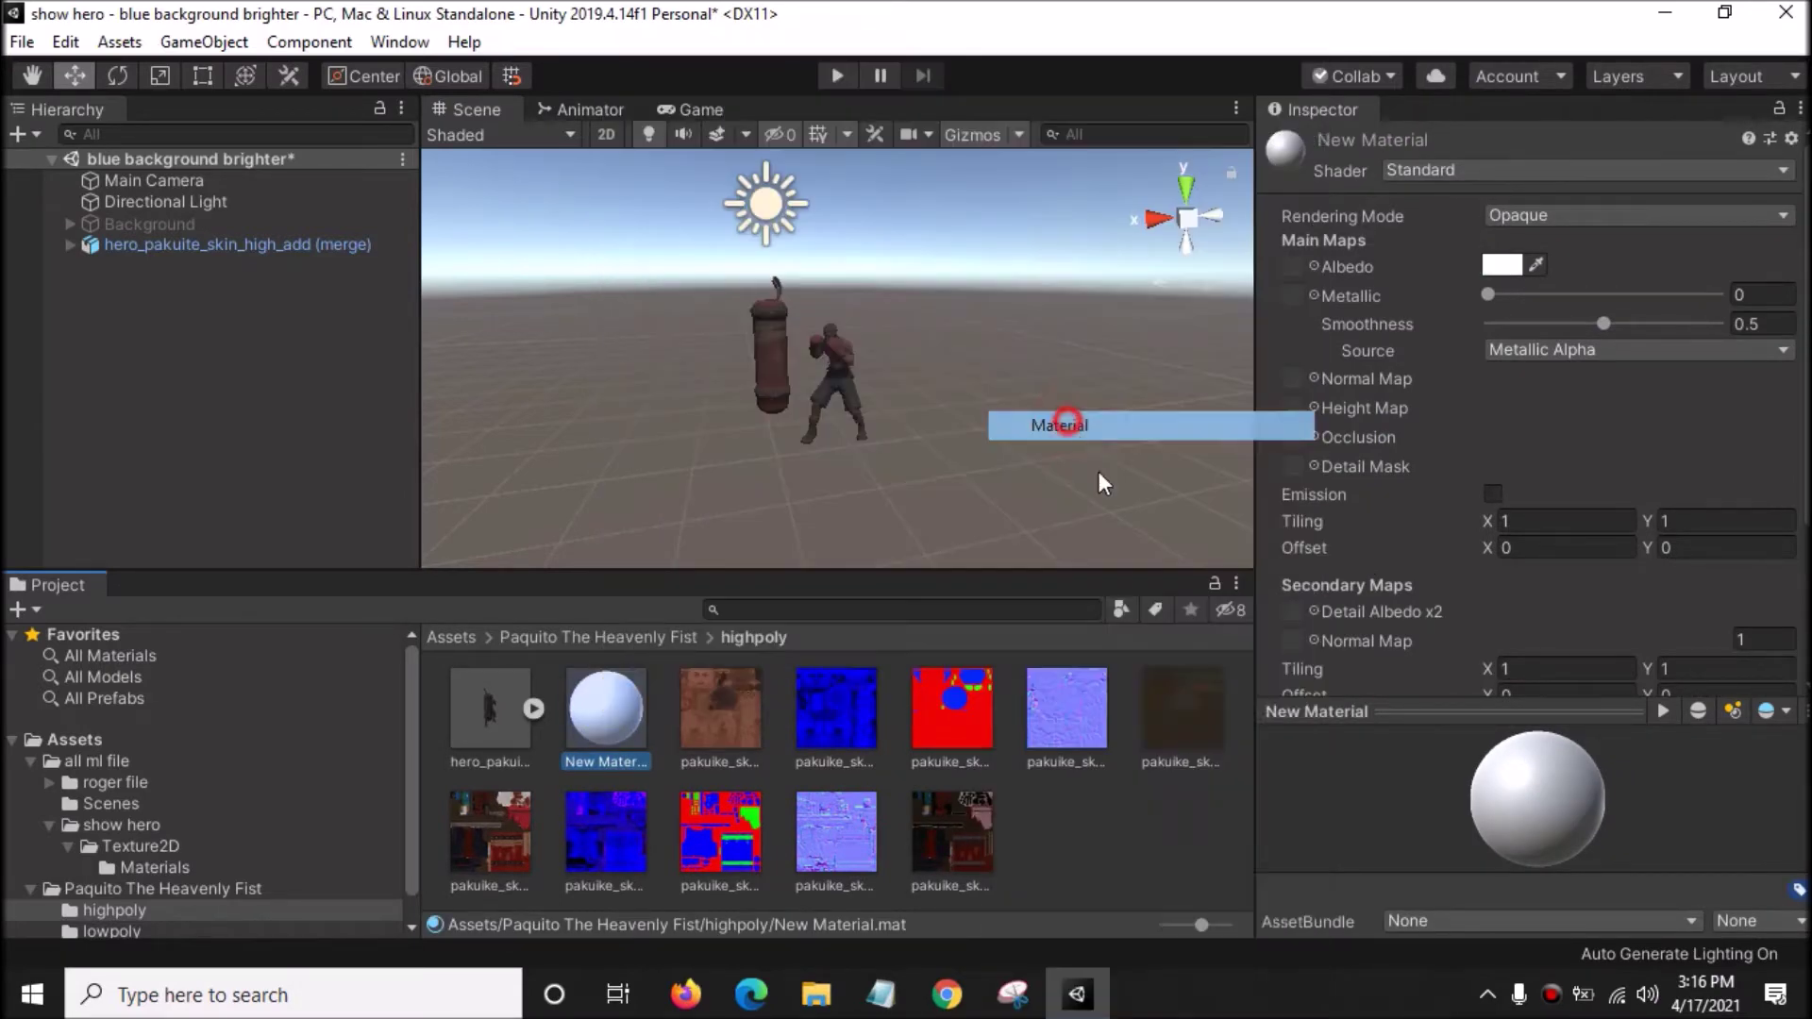
{"action": "left_click", "coordinate": [600, 701]}
- Give New Material the brown skin texture and New Material 1 the pakuike_skin_high_parts_d texture as Albedo
{"action": "left_click", "coordinate": [727, 721]}
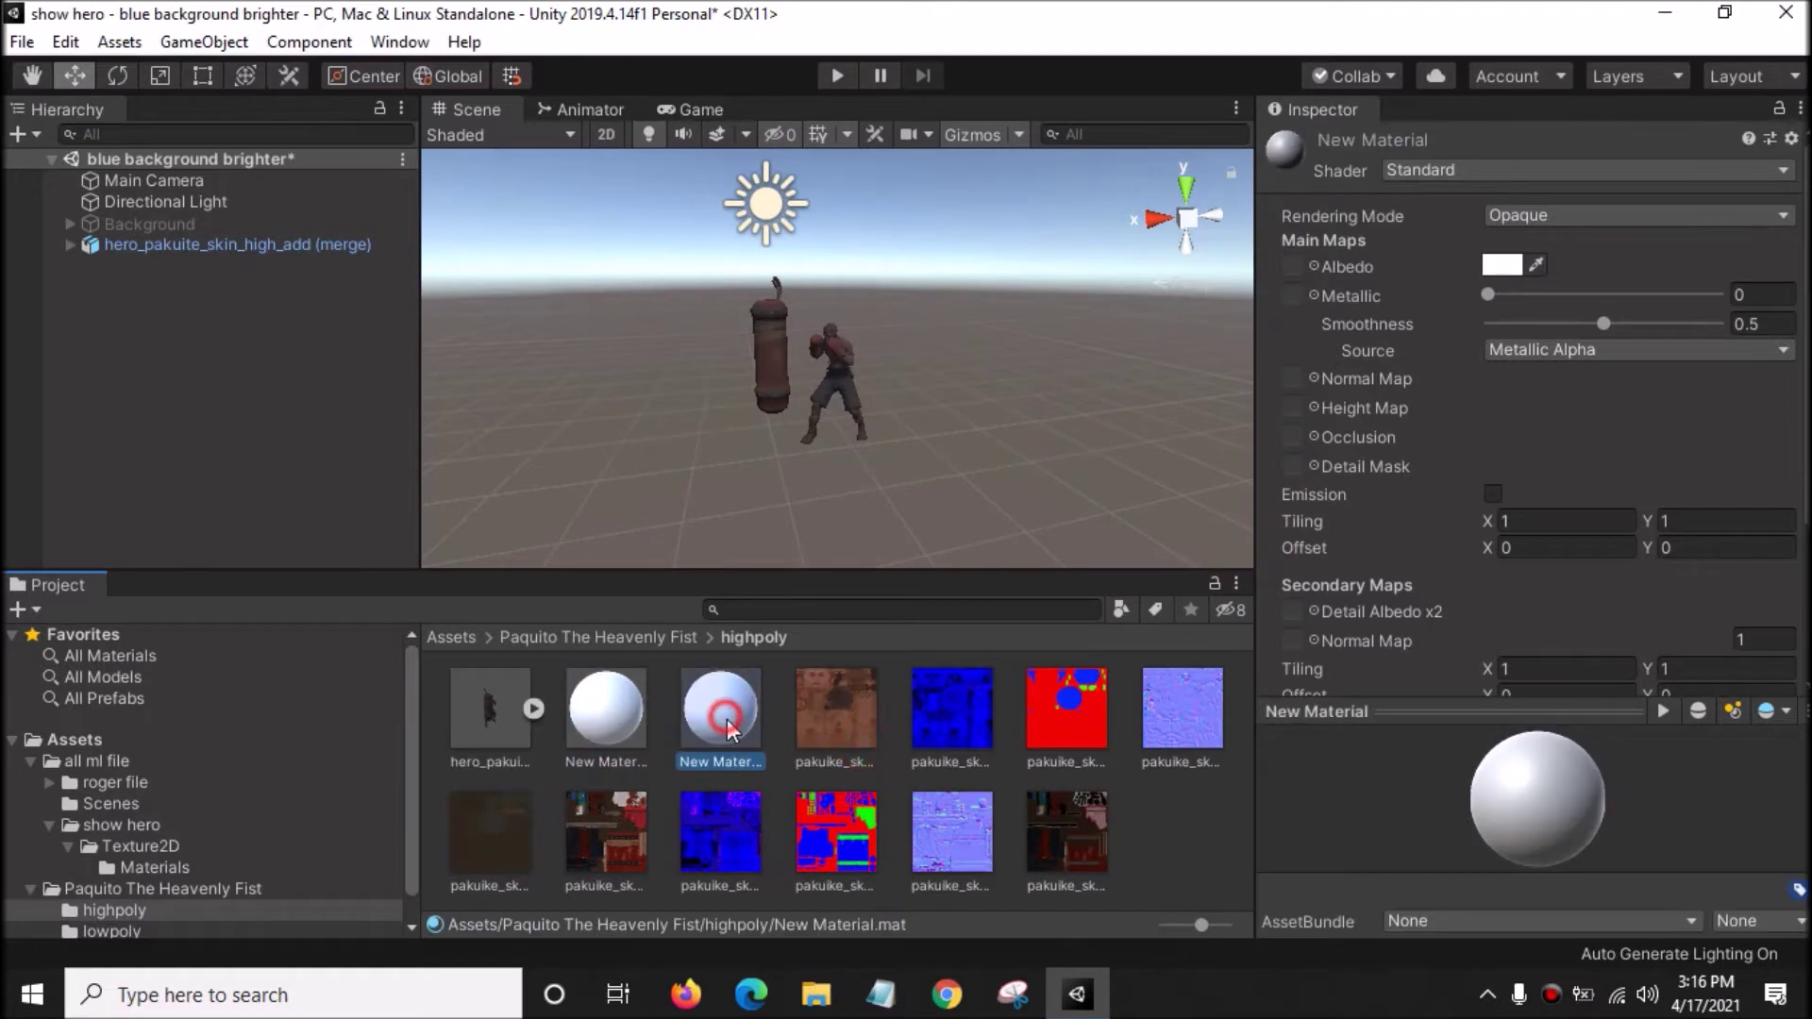
{"action": "left_click_drag", "start_coordinate": [859, 745], "coordinate": [1295, 265]}
{"action": "left_click", "coordinate": [625, 729]}
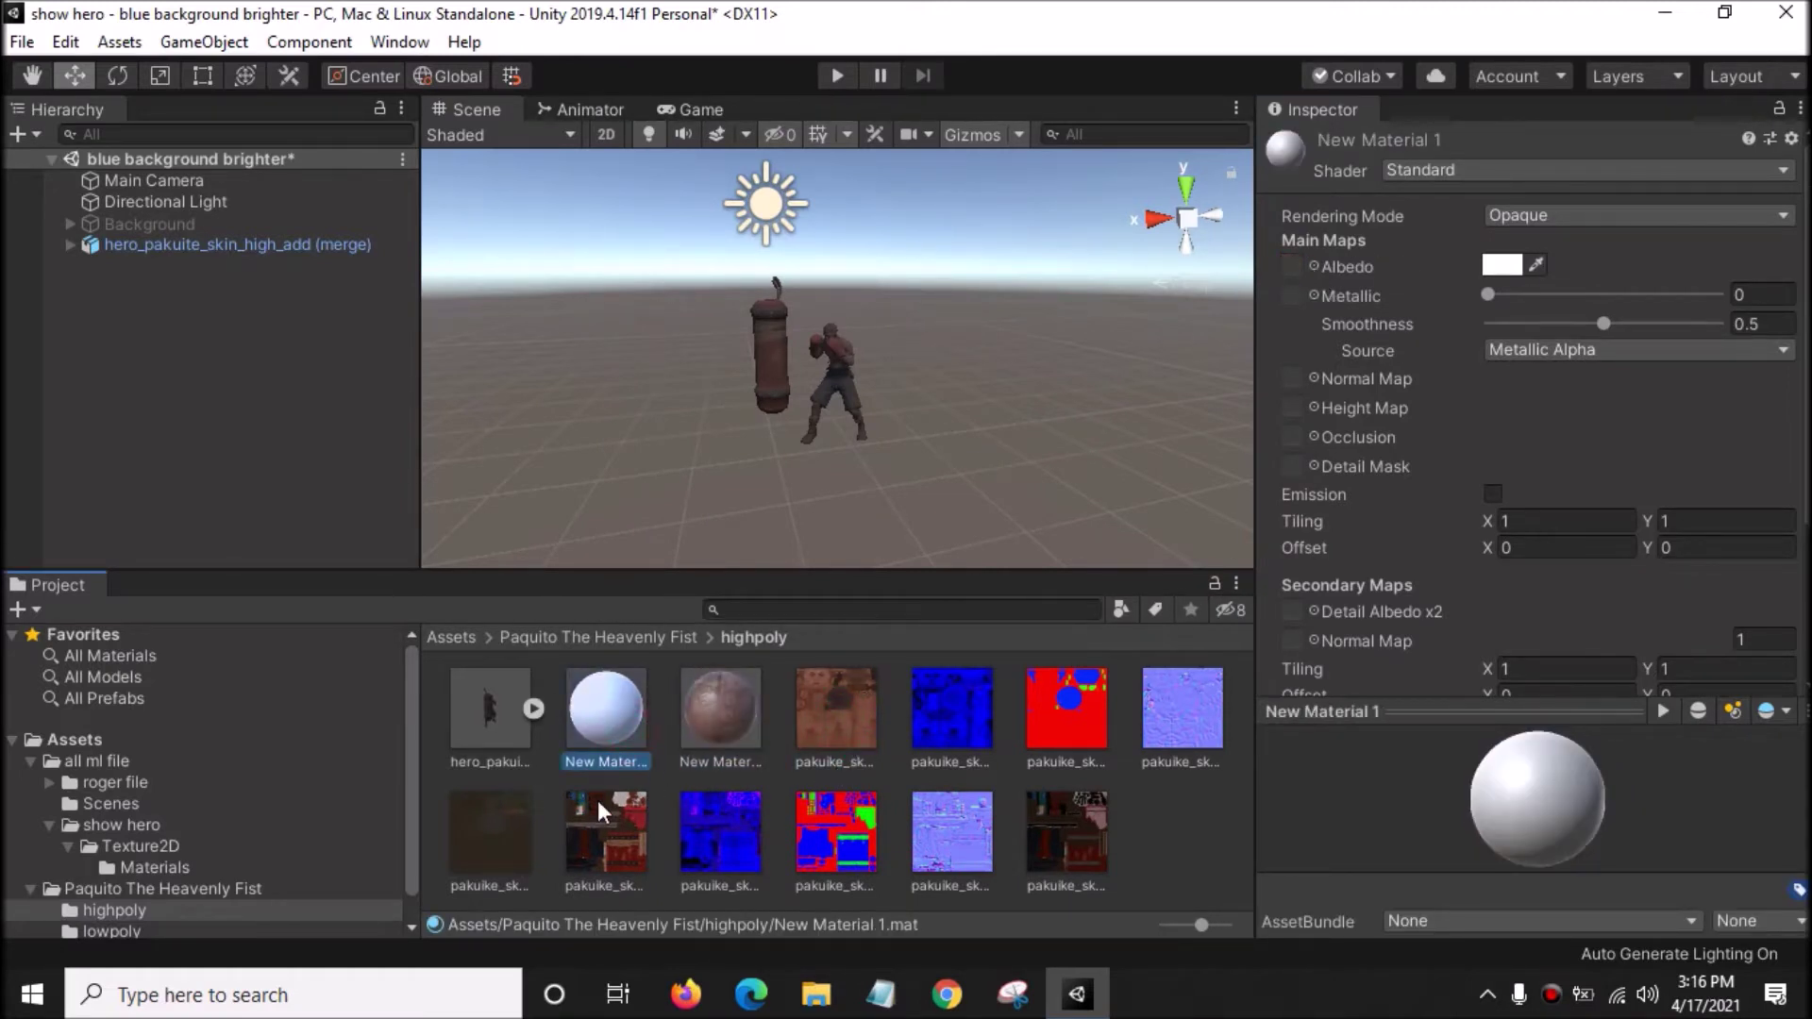
{"action": "left_click", "coordinate": [840, 706]}
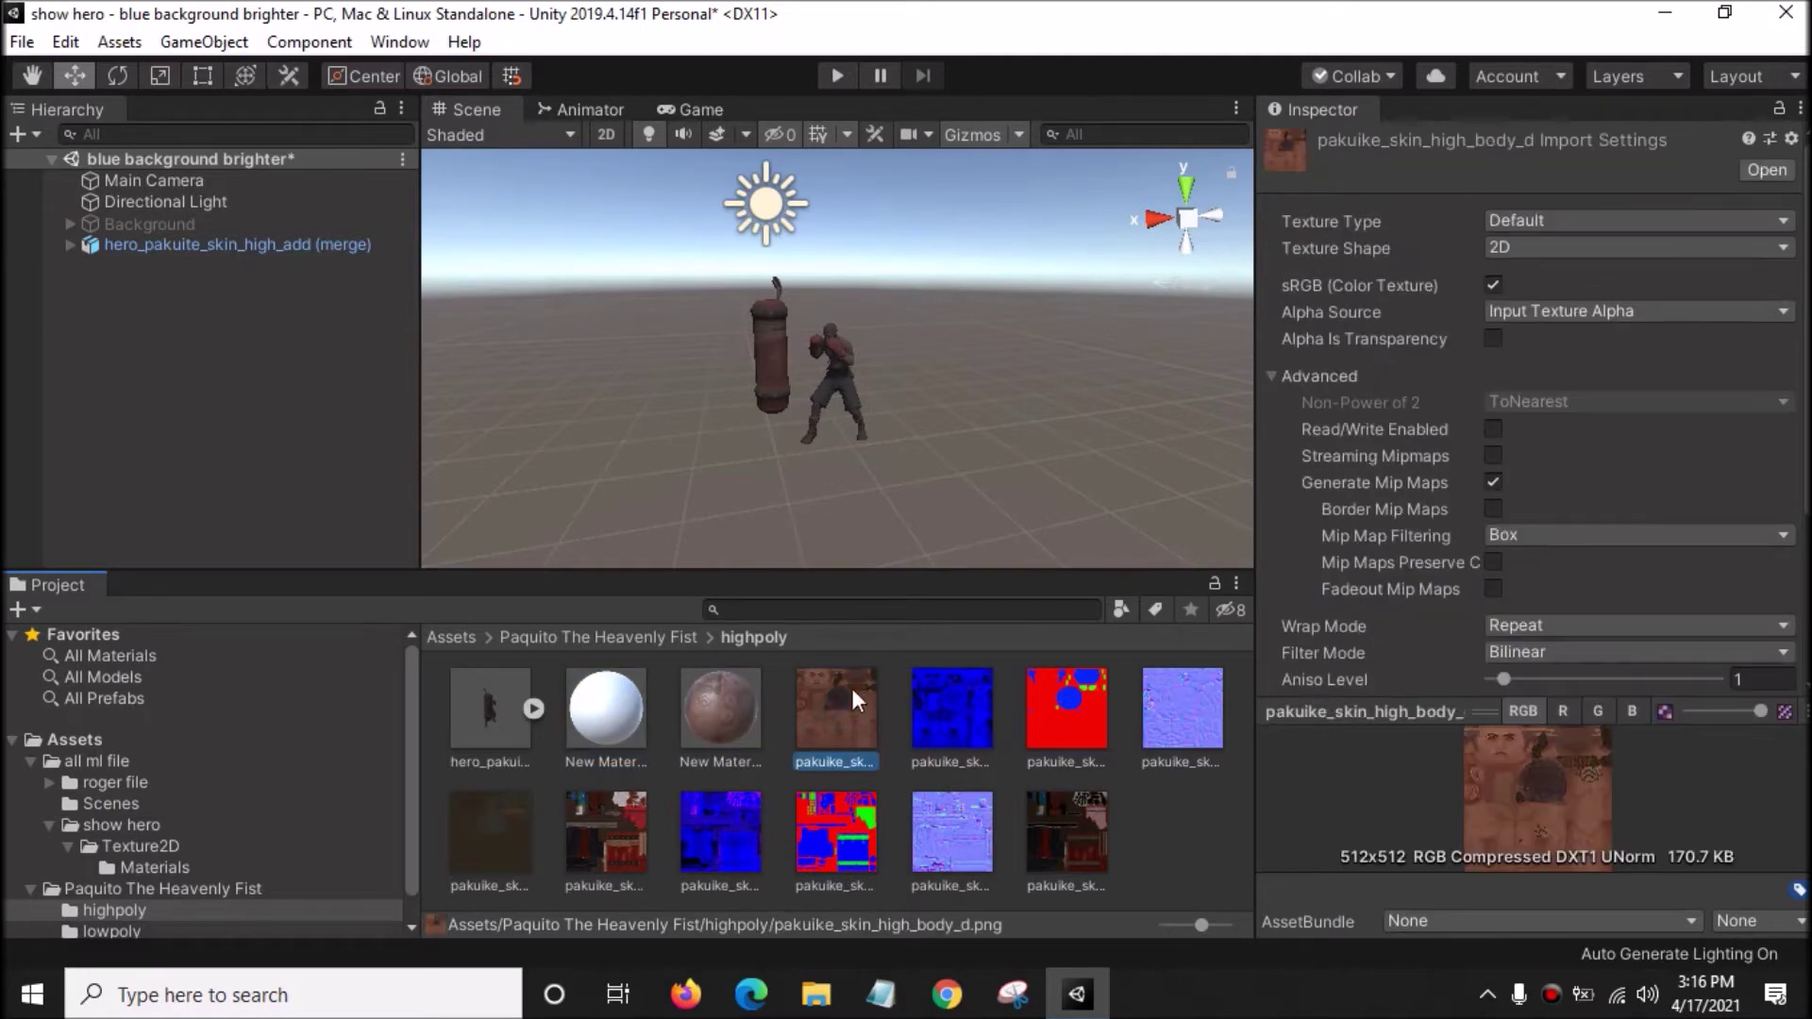
{"action": "left_click", "coordinate": [613, 844]}
{"action": "left_click", "coordinate": [608, 703]}
{"action": "left_click_drag", "start_coordinate": [614, 844], "coordinate": [1291, 266]}
- Drop New Material 1 onto the boxer model so his gloves turn red
{"action": "left_click", "coordinate": [1229, 744]}
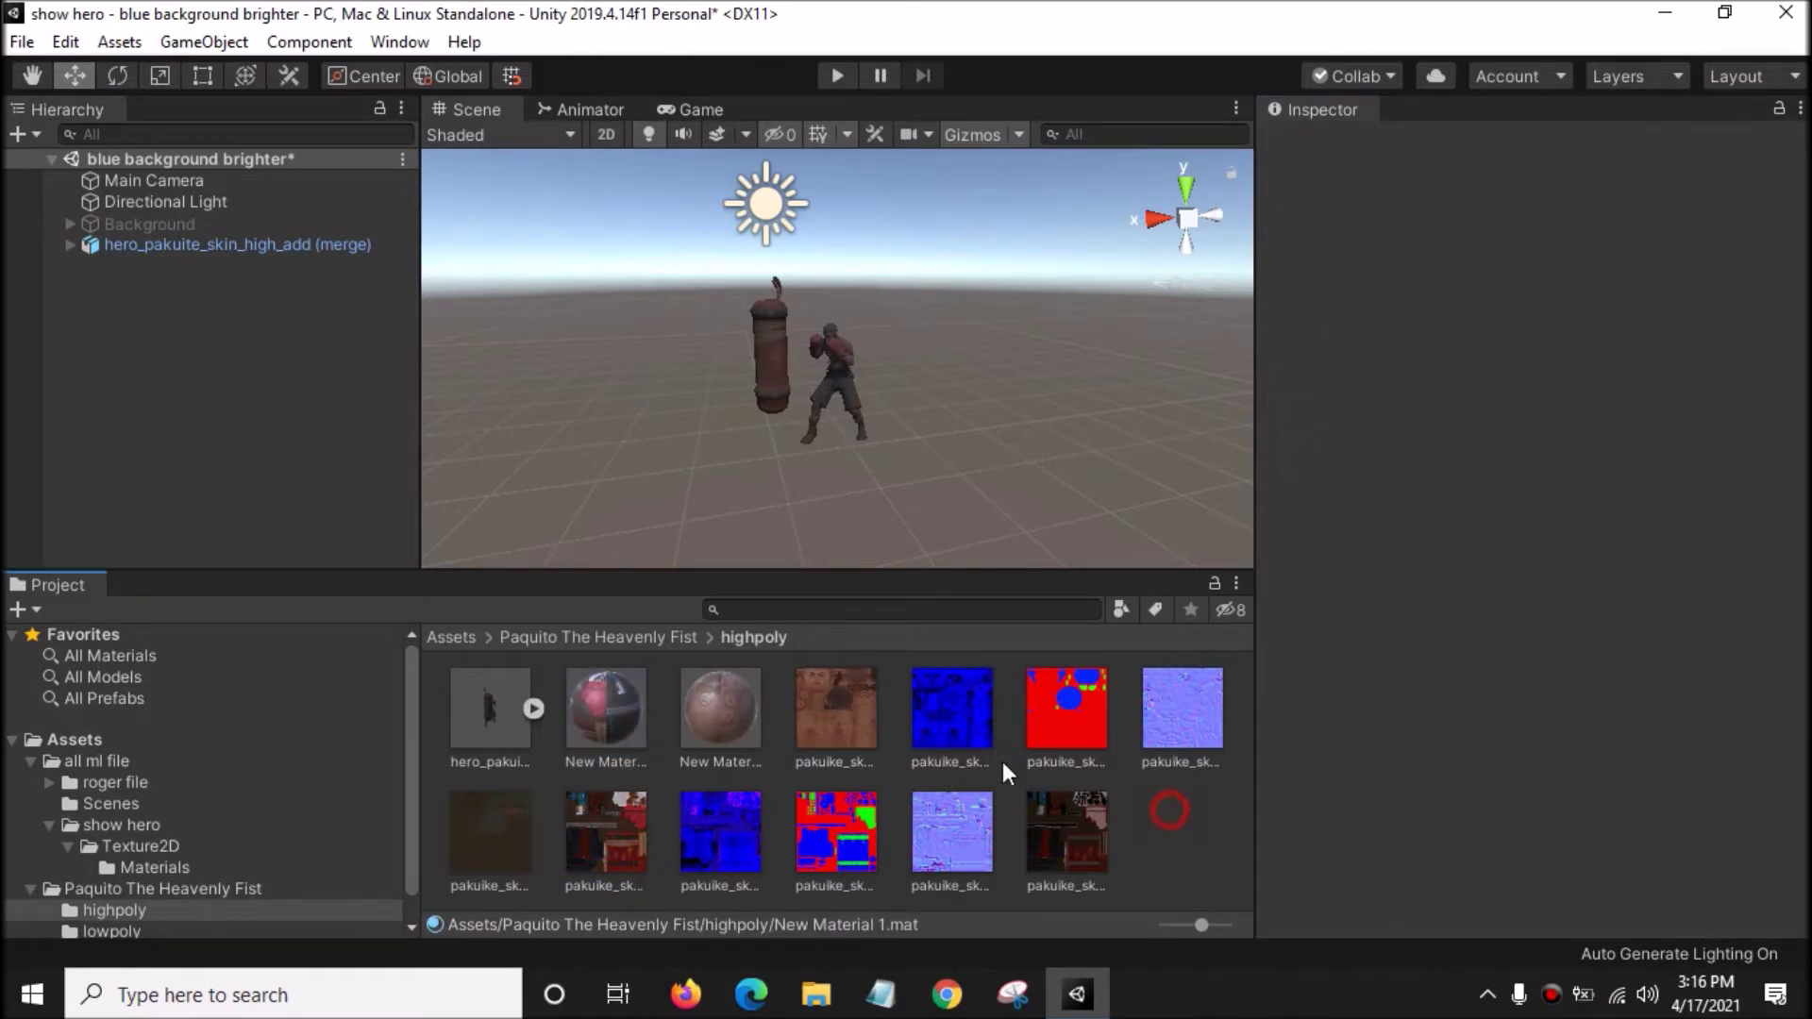
{"action": "right_click_drag", "start_coordinate": [963, 437], "coordinate": [964, 392]}
{"action": "left_click_drag", "start_coordinate": [720, 707], "coordinate": [899, 444]}
{"action": "left_click_drag", "start_coordinate": [649, 714], "coordinate": [793, 523]}
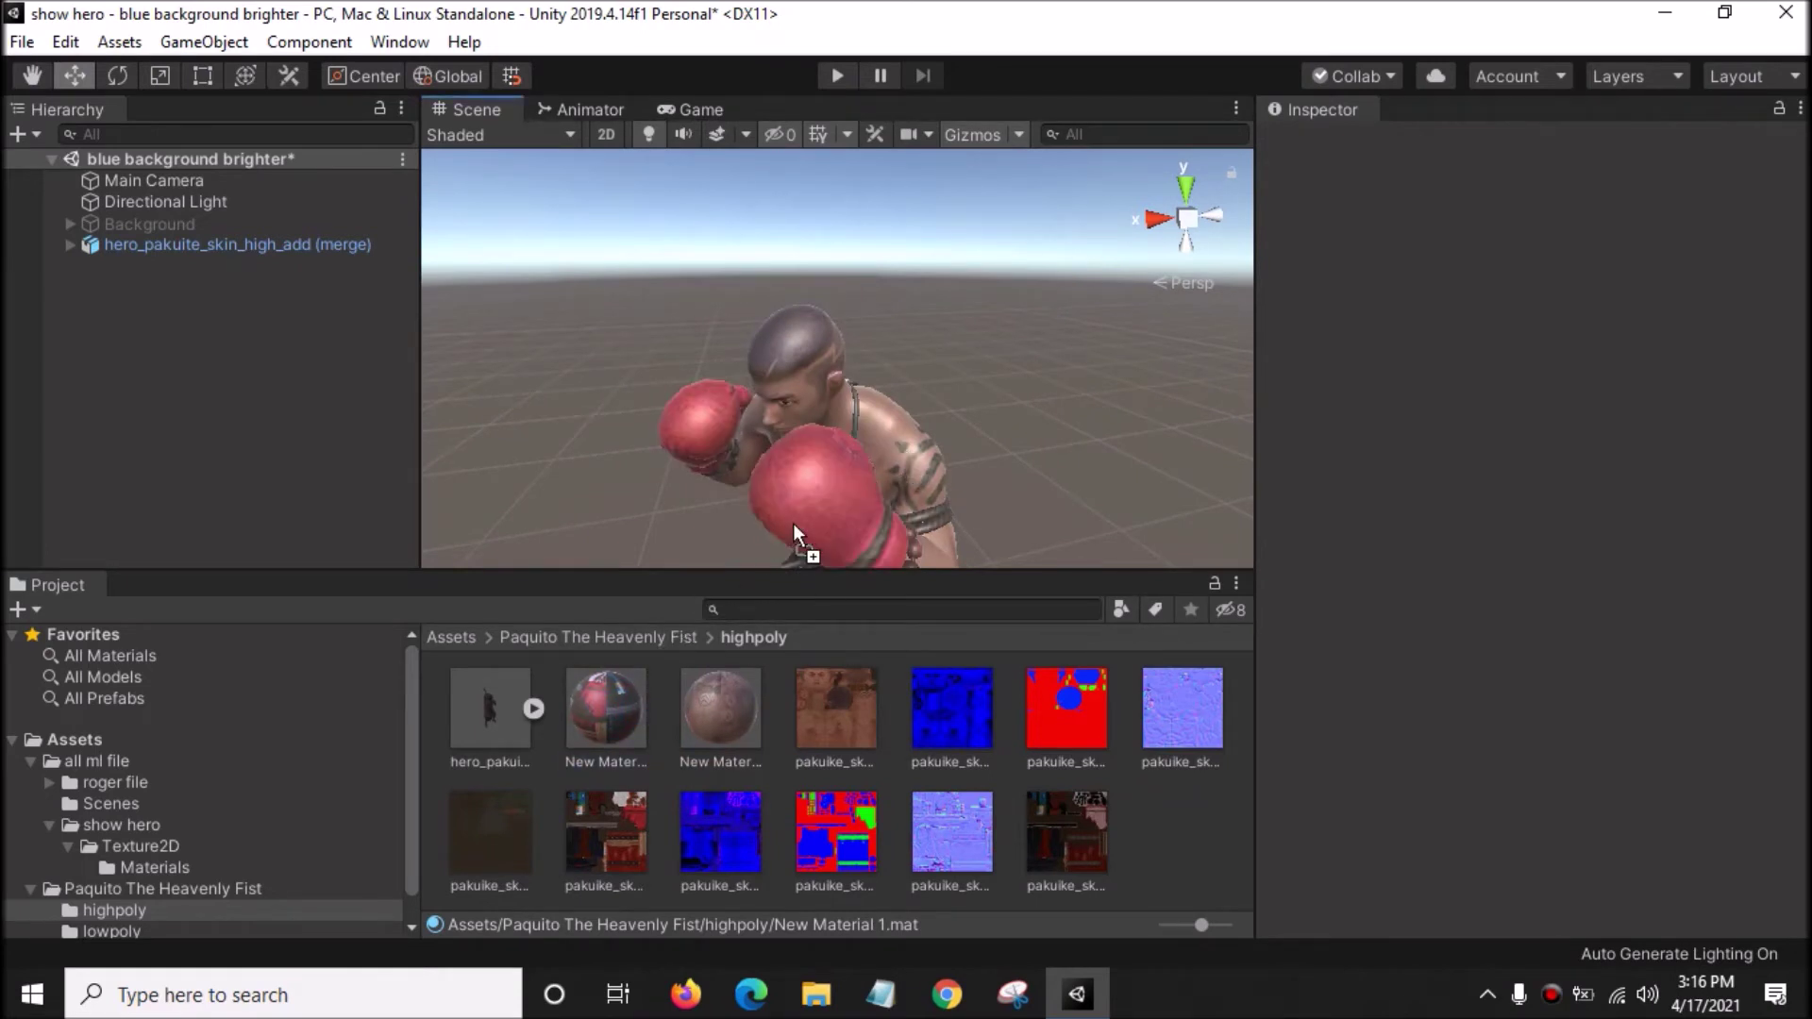
{"action": "left_click_drag", "start_coordinate": [912, 491], "coordinate": [933, 499]}
{"action": "scroll", "coordinate": [904, 470], "scroll_direction": "down", "scroll_amount": 5}
{"action": "scroll", "coordinate": [929, 494], "scroll_direction": "up", "scroll_amount": 2}
{"action": "left_click", "coordinate": [1187, 852]}
- Orbit around the textured boxer and punching bag, then minimise Unity
{"action": "left_click_drag", "start_coordinate": [998, 432], "coordinate": [982, 397], "text": "alt"}
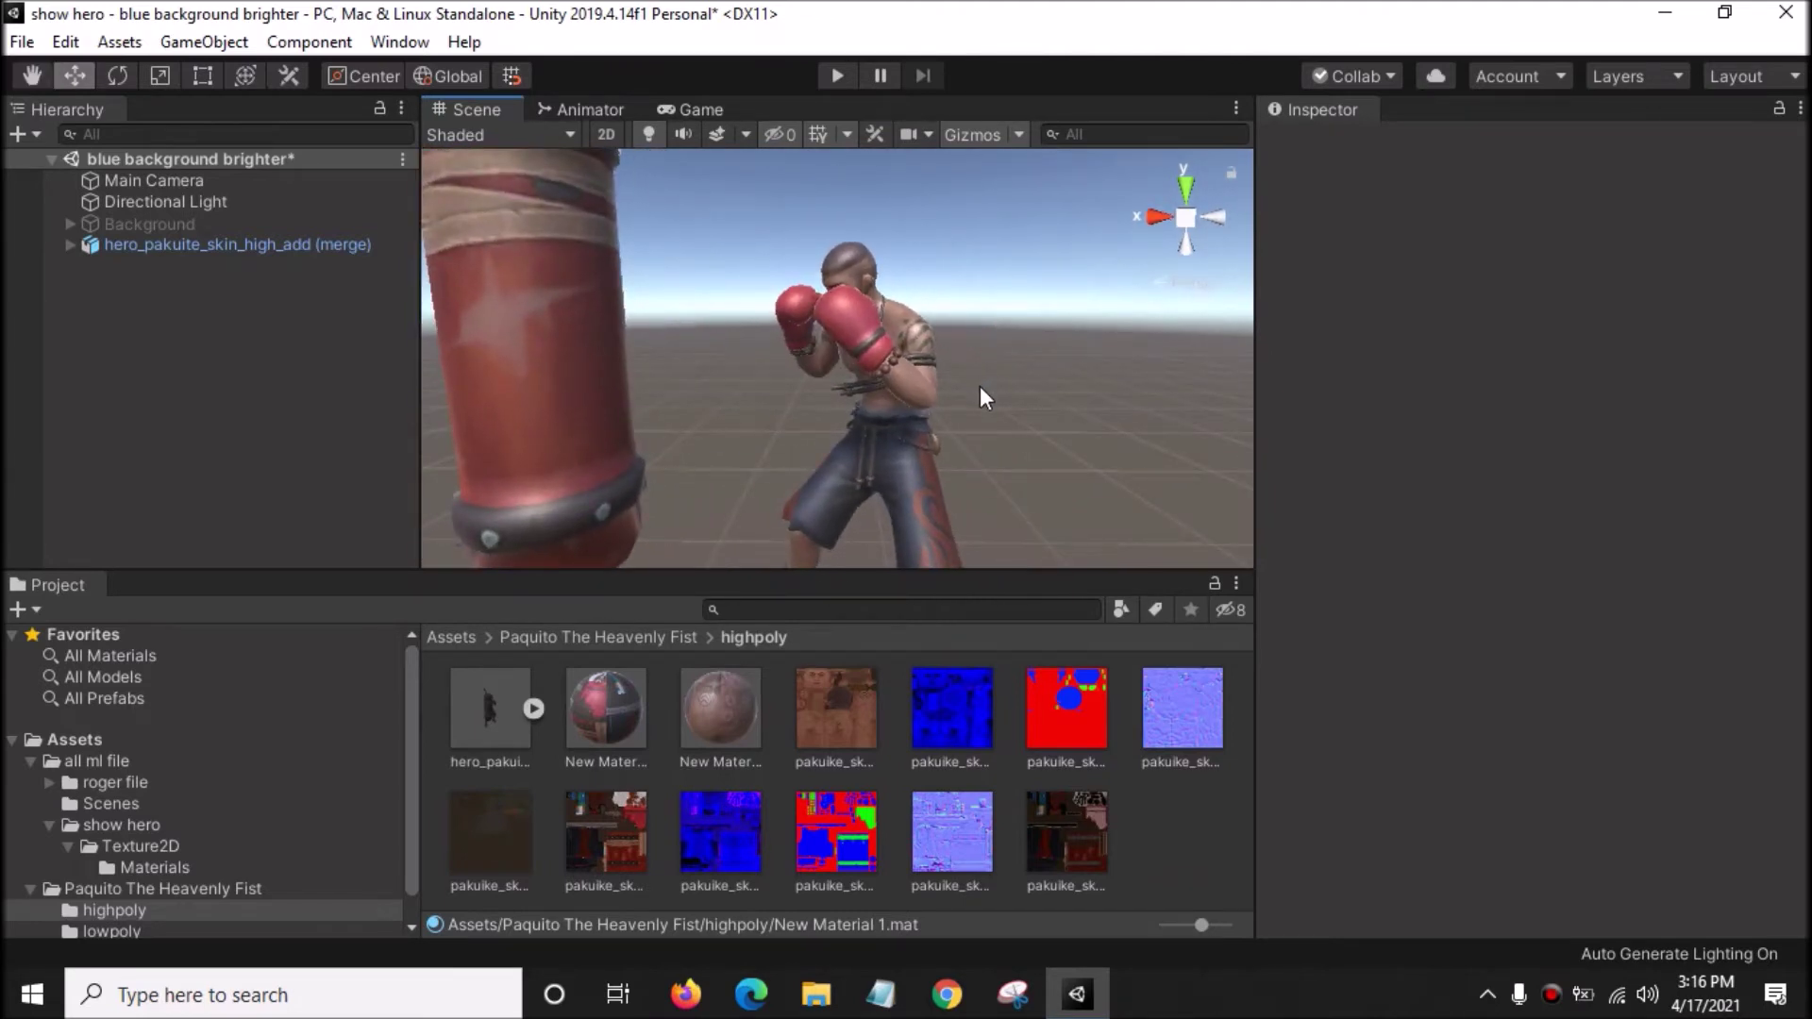
{"action": "left_click_drag", "start_coordinate": [1031, 340], "coordinate": [1112, 357], "text": "alt"}
{"action": "left_click", "coordinate": [1186, 840]}
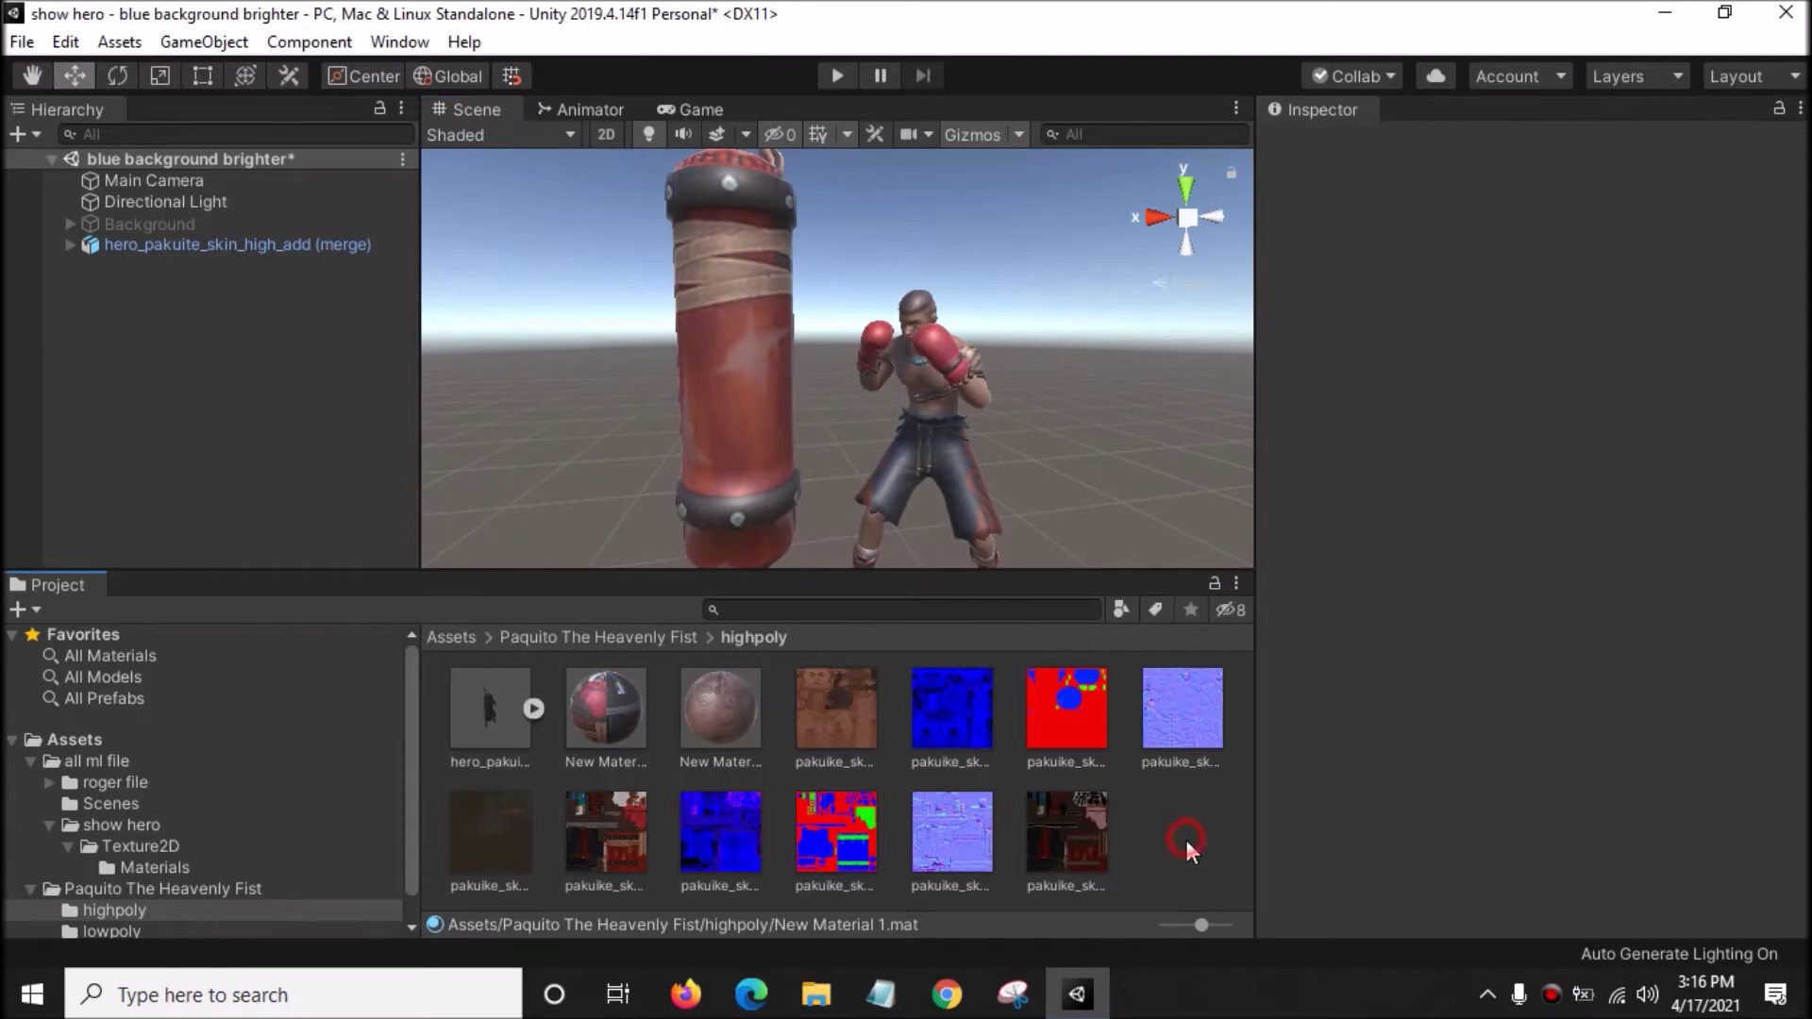
{"action": "left_click", "coordinate": [1664, 13]}
{"action": "left_click", "coordinate": [834, 522]}
- Launch PhotoshopCS6Portable.exe from the PhotoshopPortable folder on DATA (D:)
{"action": "left_click", "coordinate": [817, 994]}
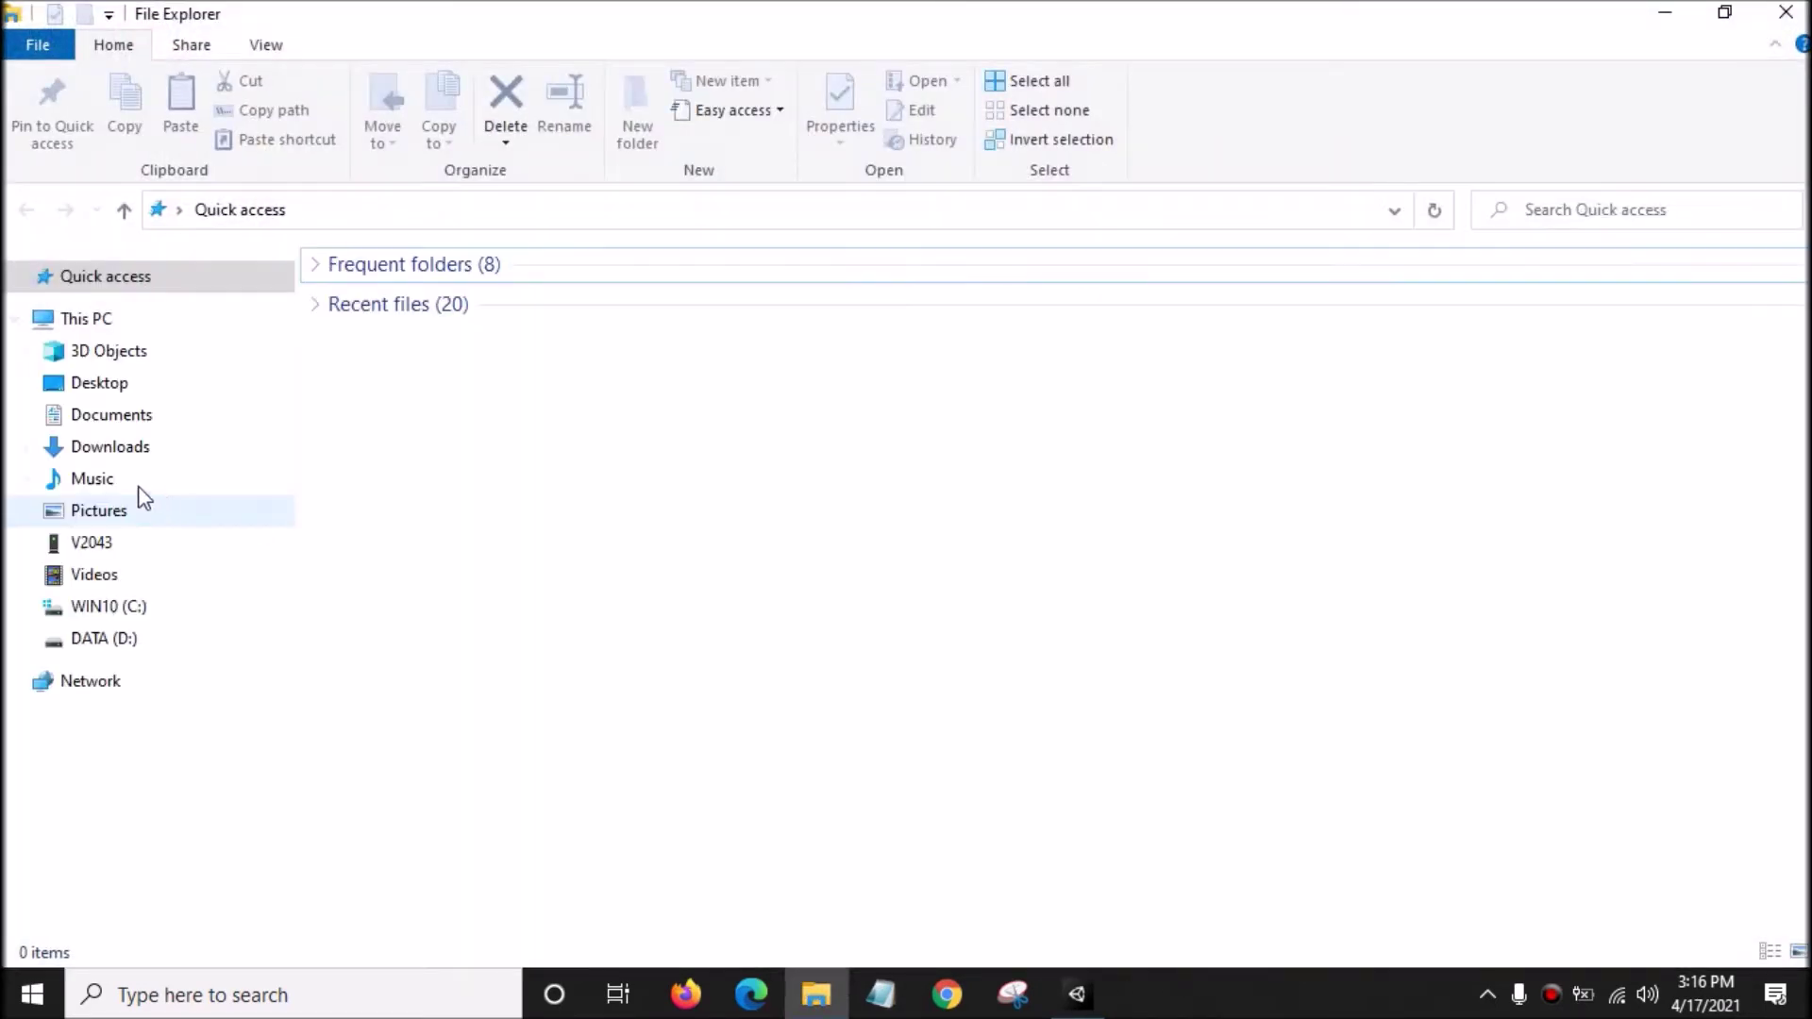
{"action": "left_click", "coordinate": [104, 639]}
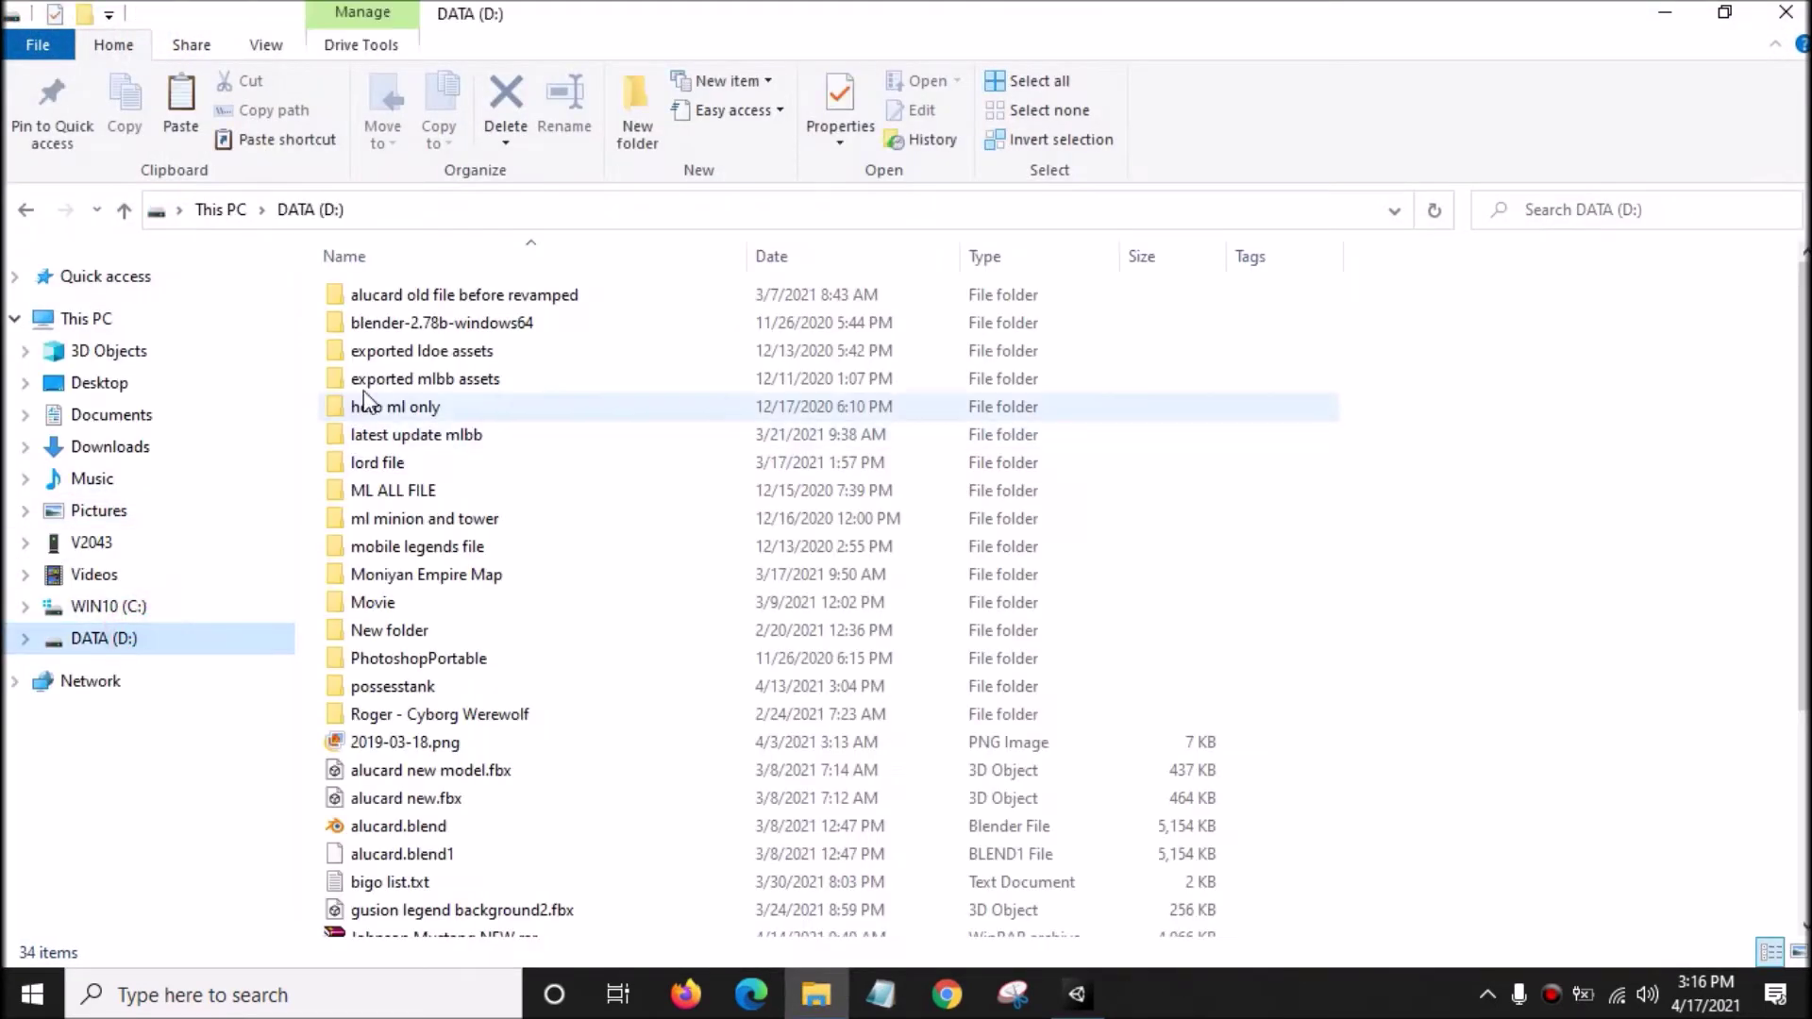
{"action": "double_click", "coordinate": [415, 658]}
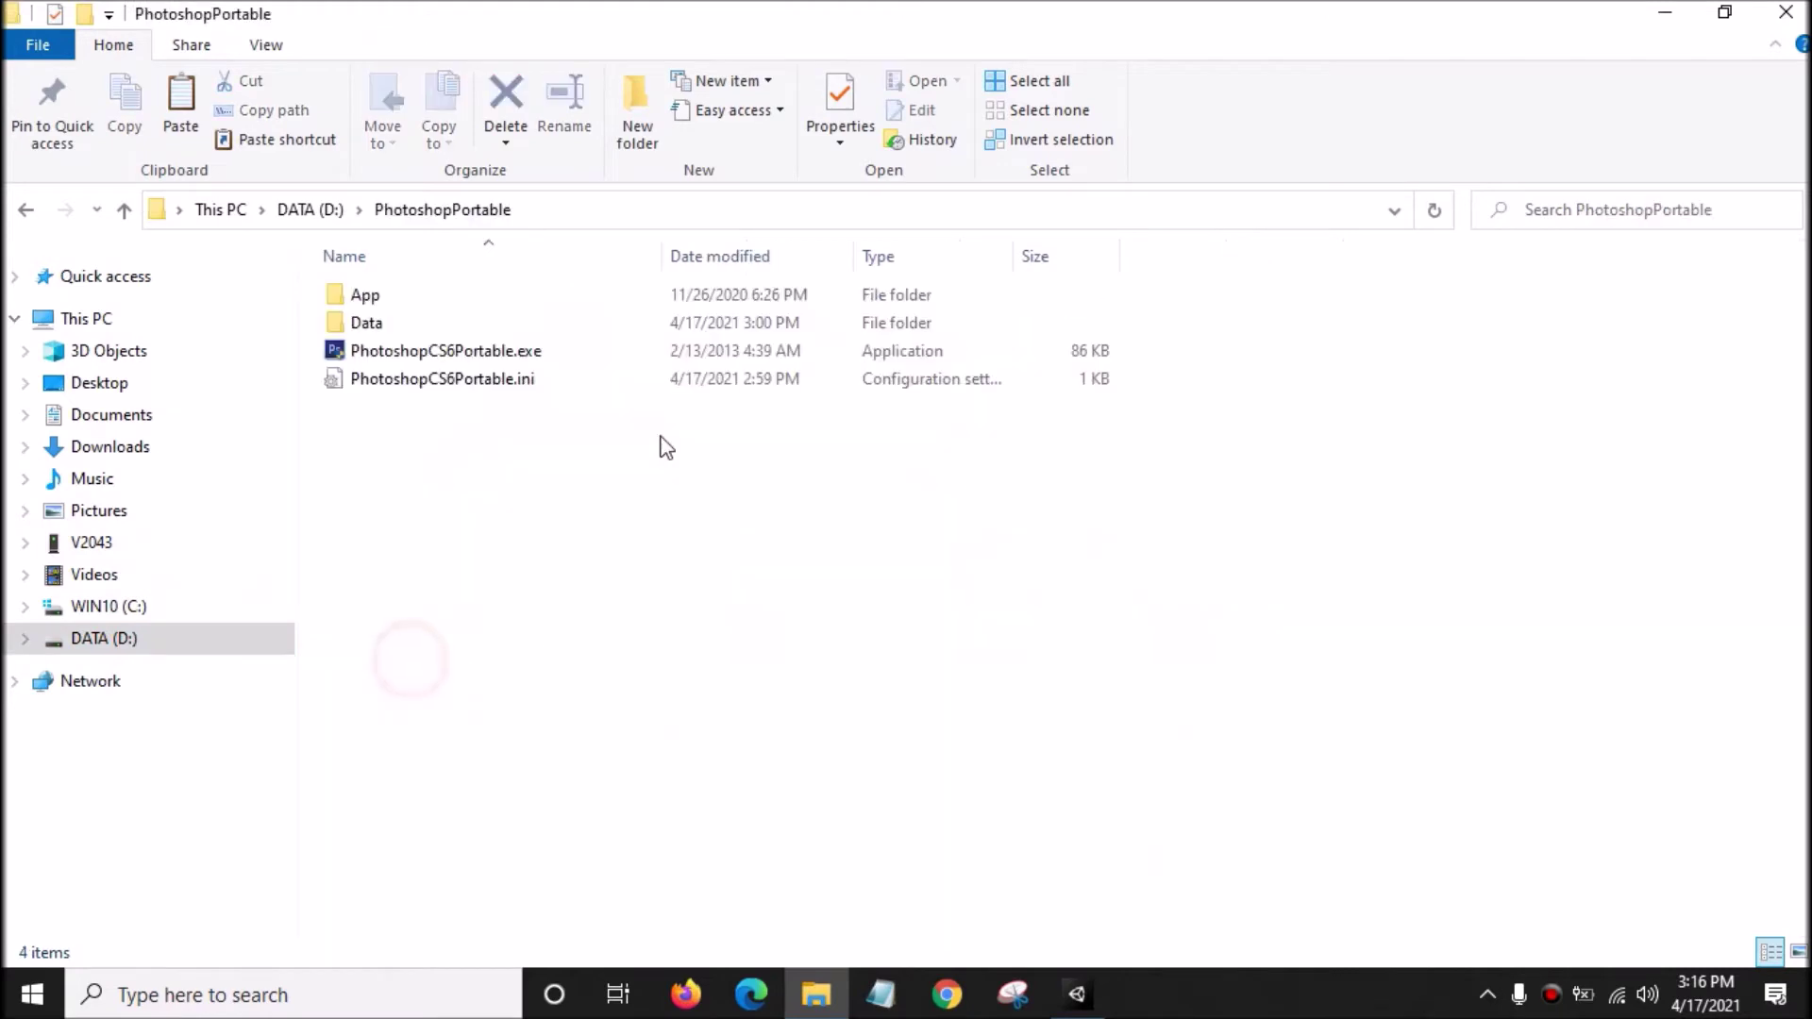
{"action": "left_click", "coordinate": [554, 351]}
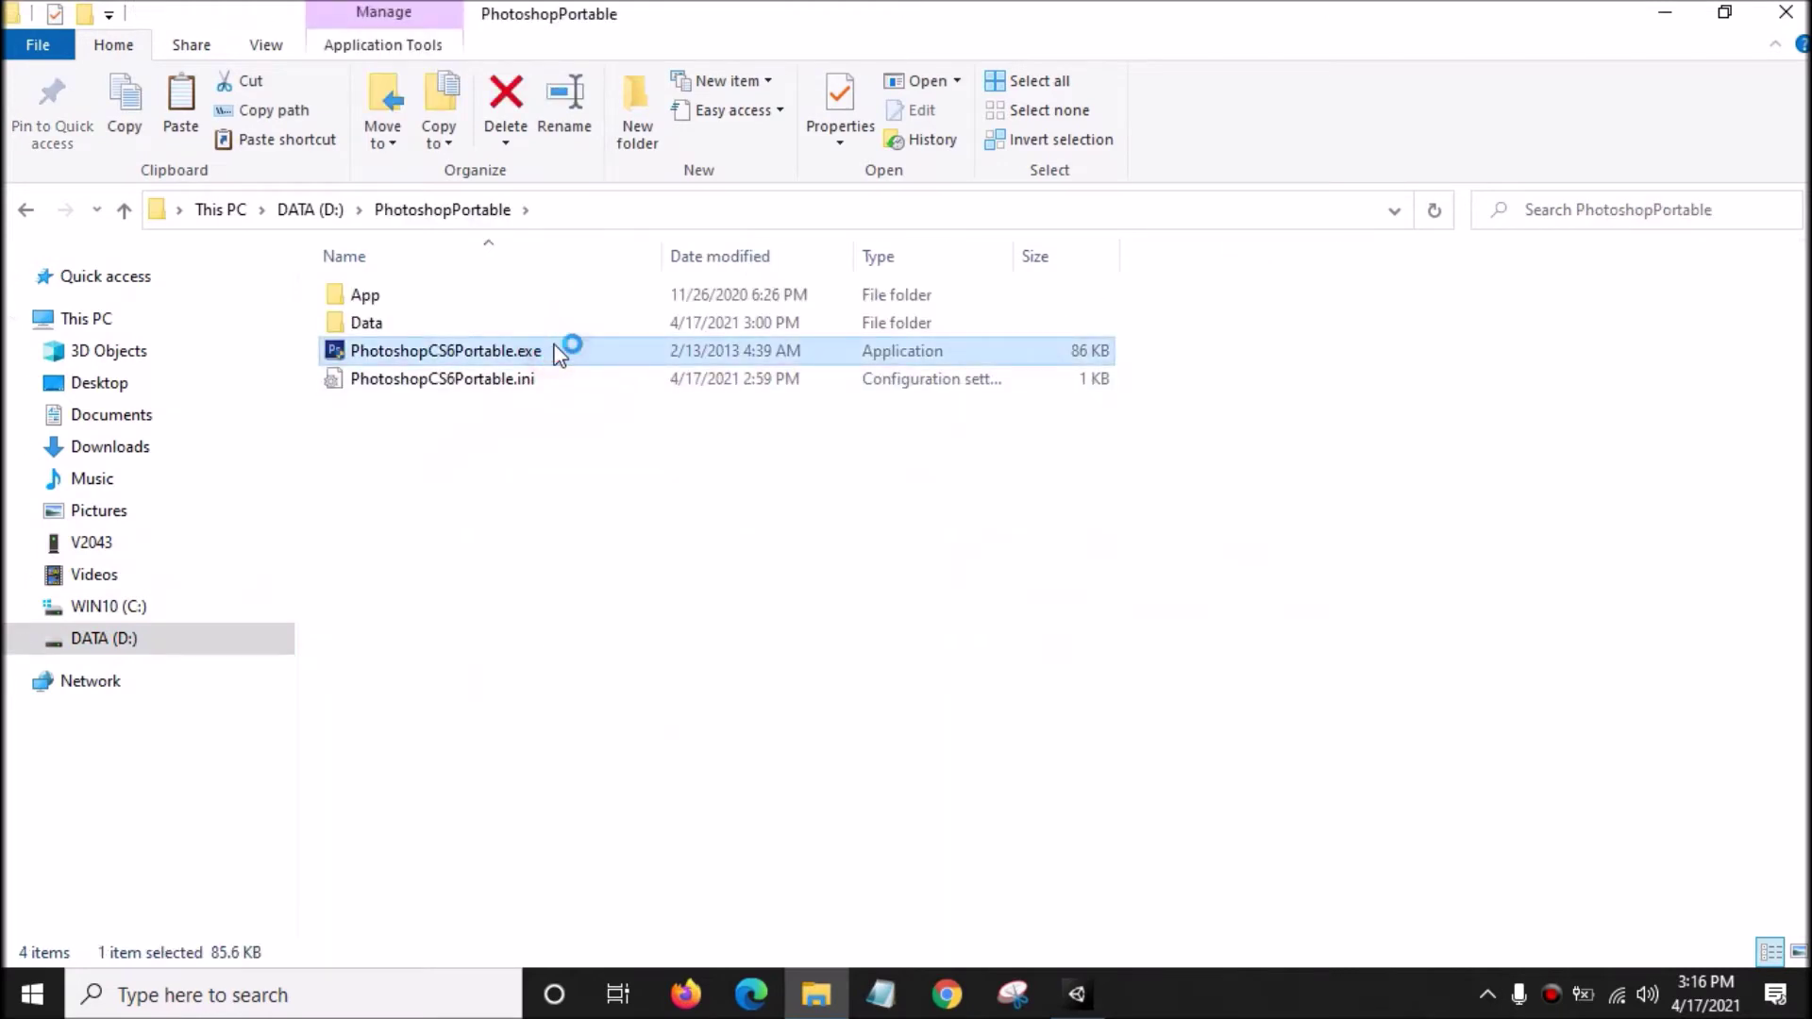
{"action": "key", "text": "super+d"}
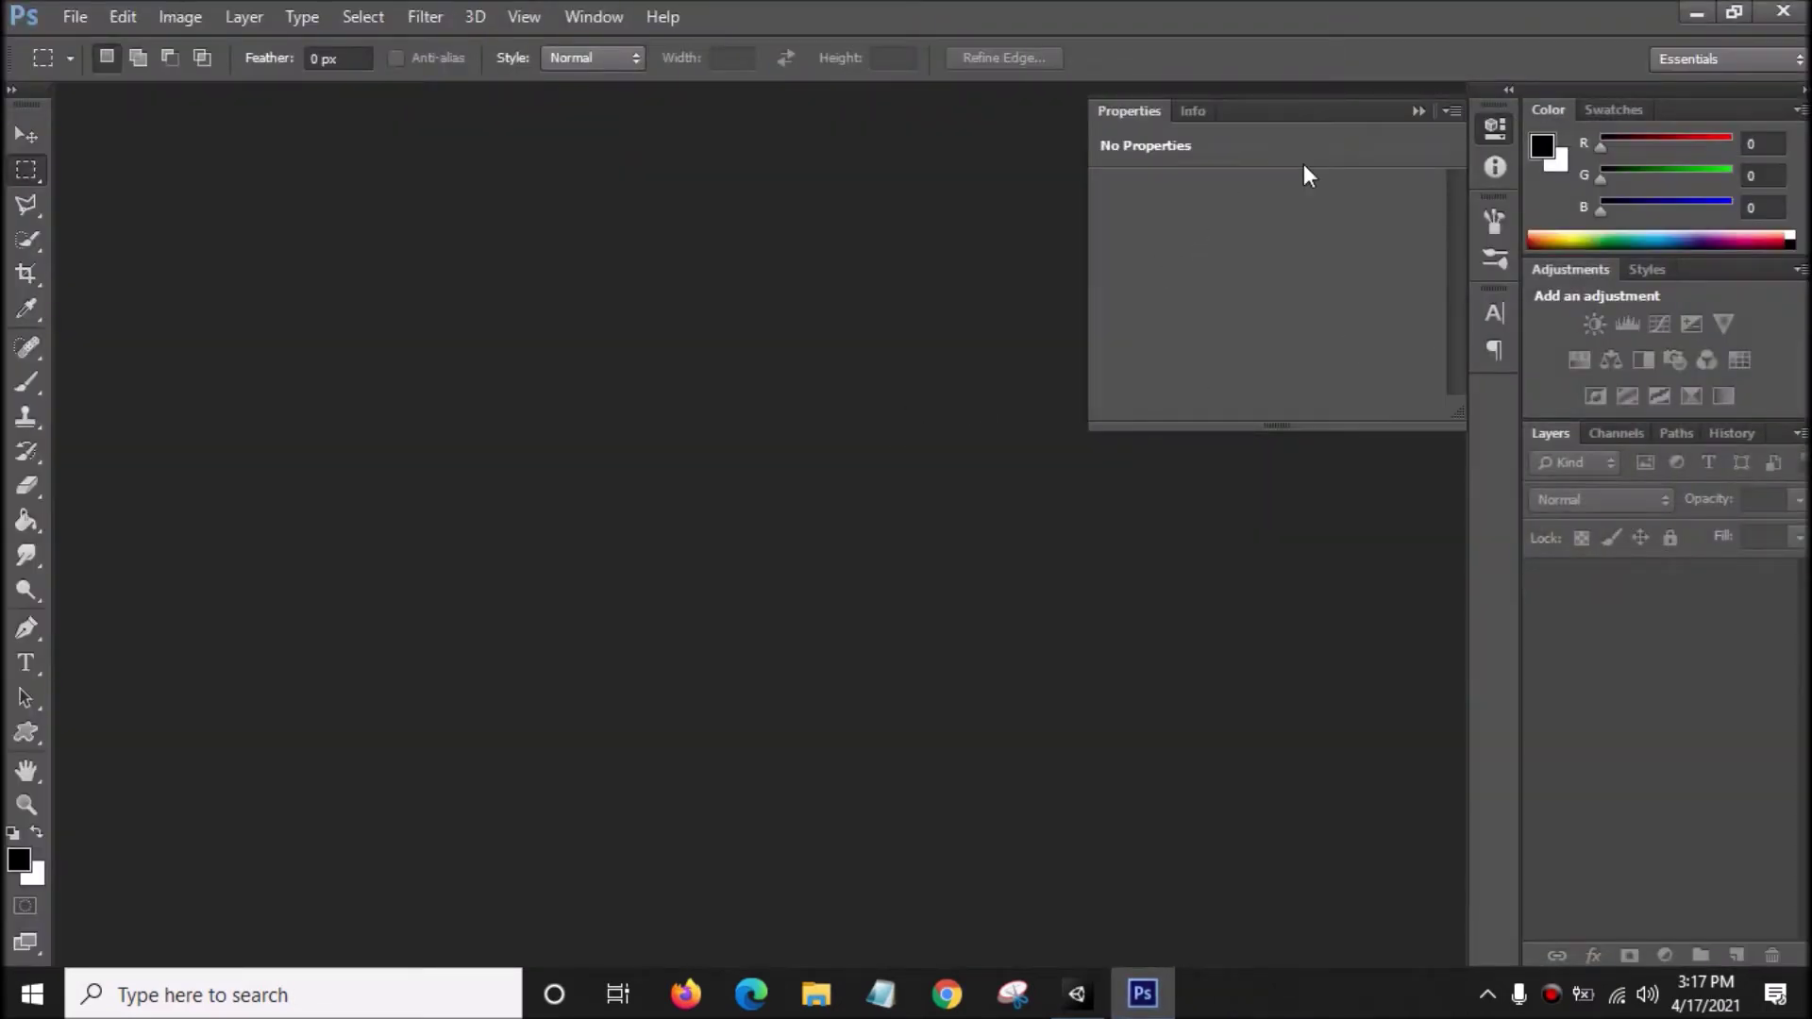
- Open pakuike_skin_high_body_d.png and pakuike_skin_high_parts_d.png from Paquito The Heavenly Fist > highpoly
{"action": "left_click", "coordinate": [92, 15]}
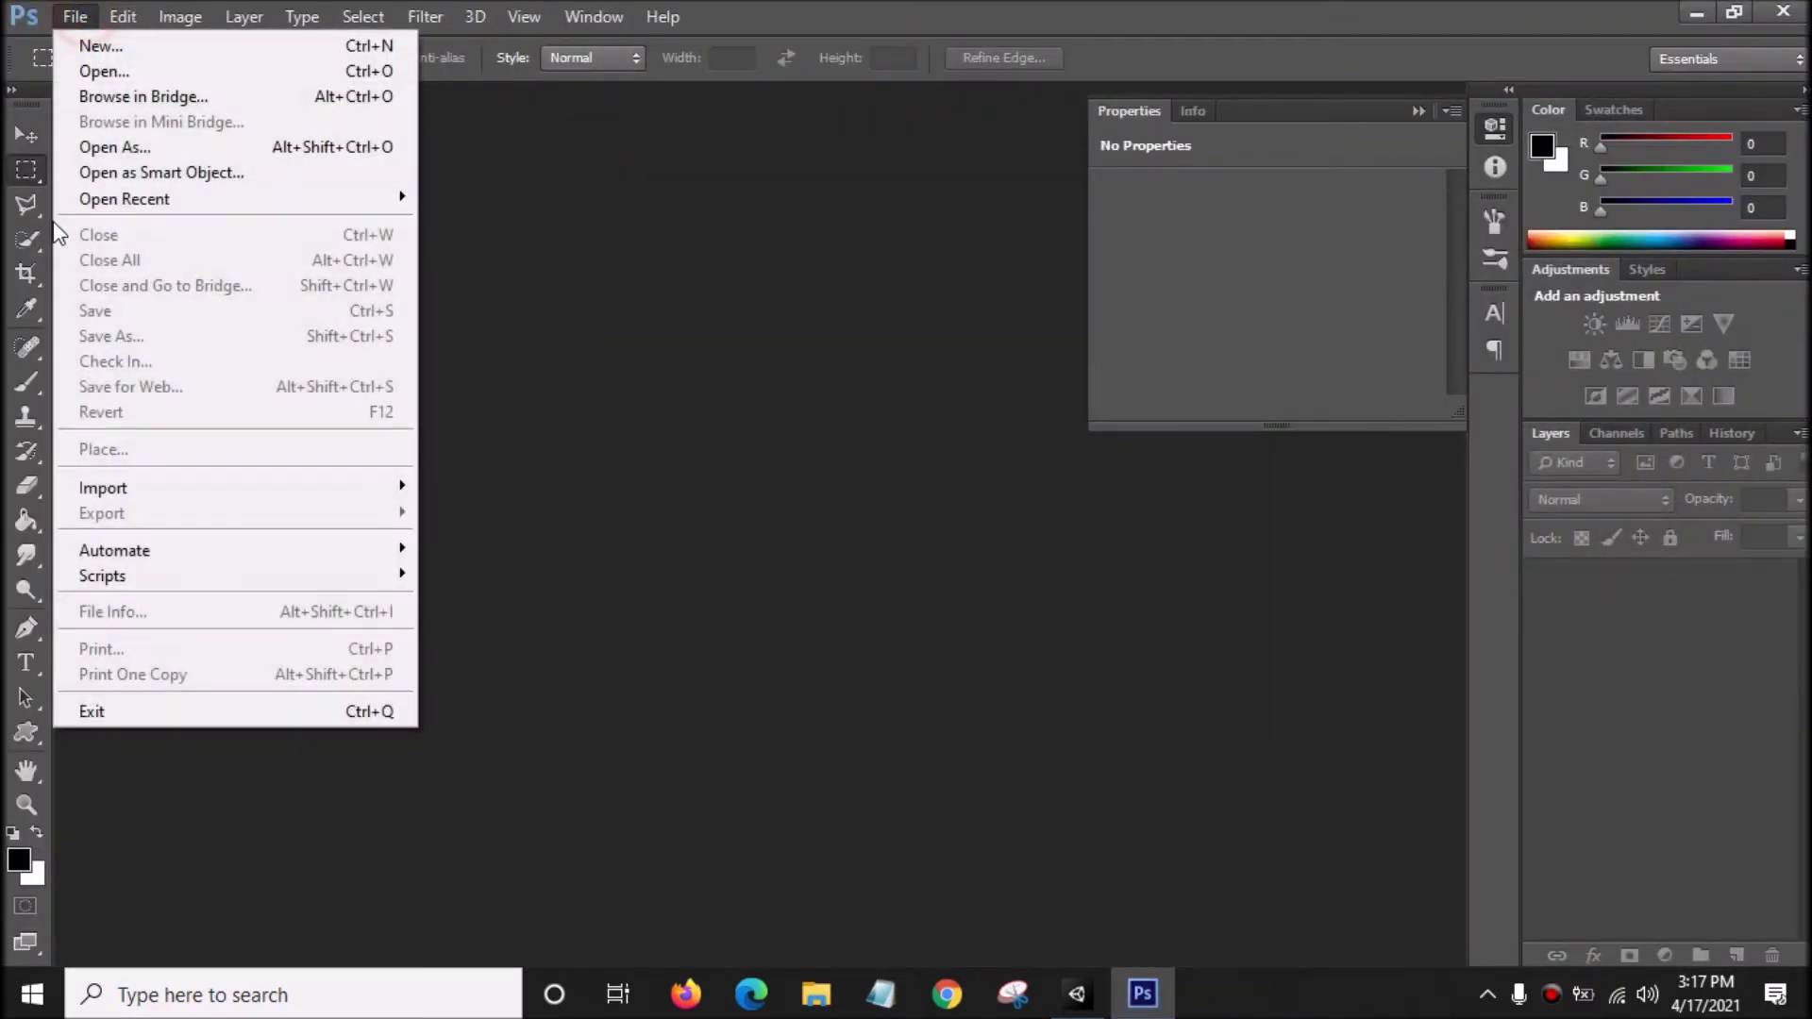
{"action": "left_click", "coordinate": [95, 68]}
{"action": "left_click", "coordinate": [604, 340]}
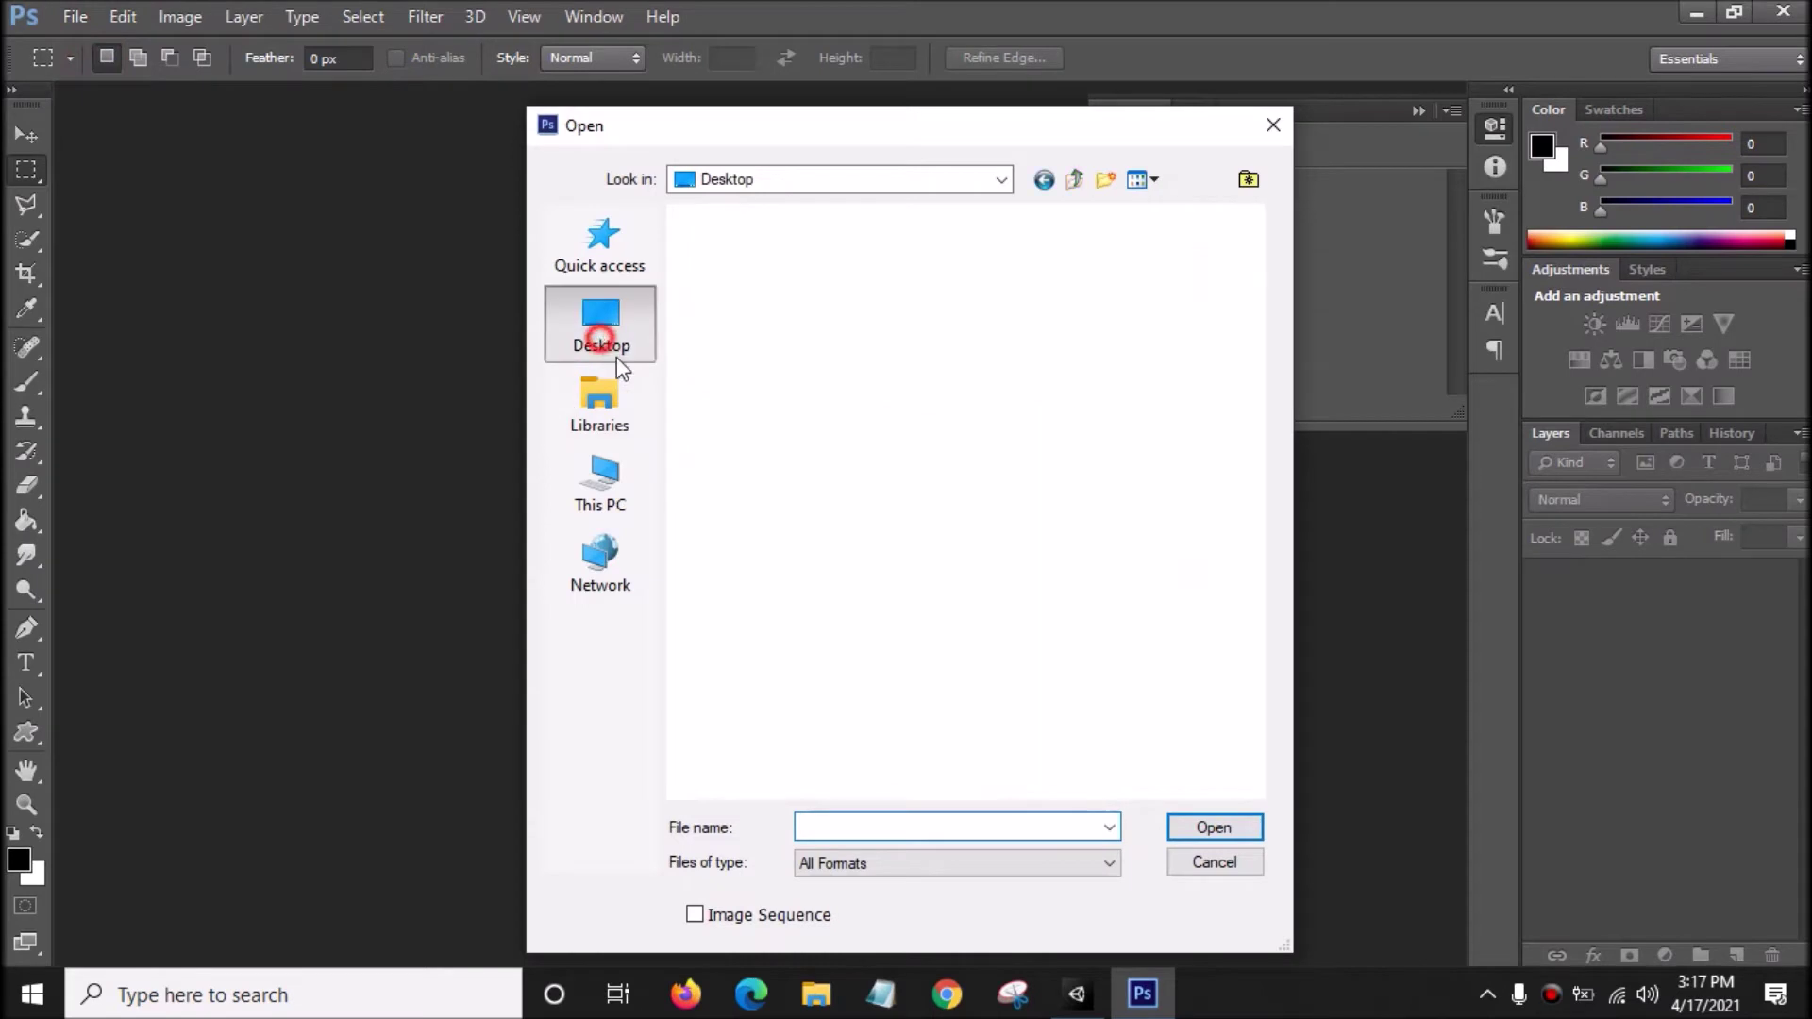
{"action": "scroll", "coordinate": [821, 401], "scroll_direction": "down", "scroll_amount": 6}
{"action": "left_click", "coordinate": [809, 285]}
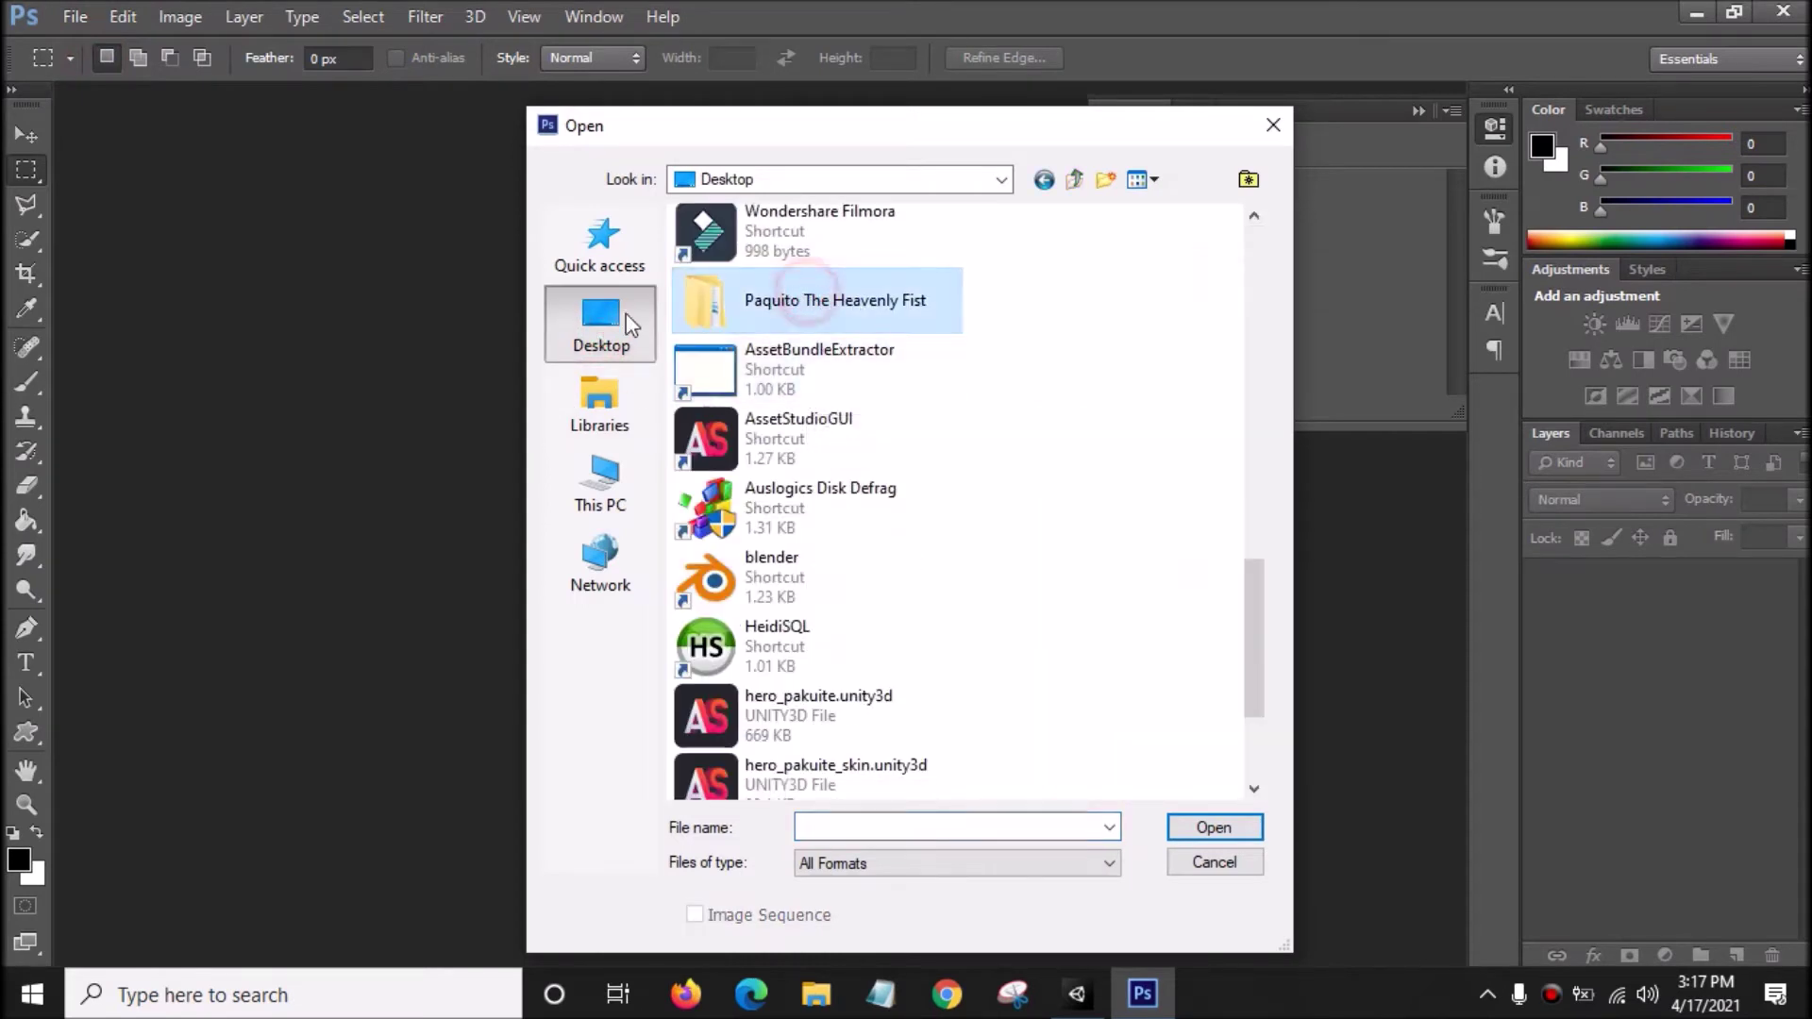
{"action": "double_click", "coordinate": [876, 324]}
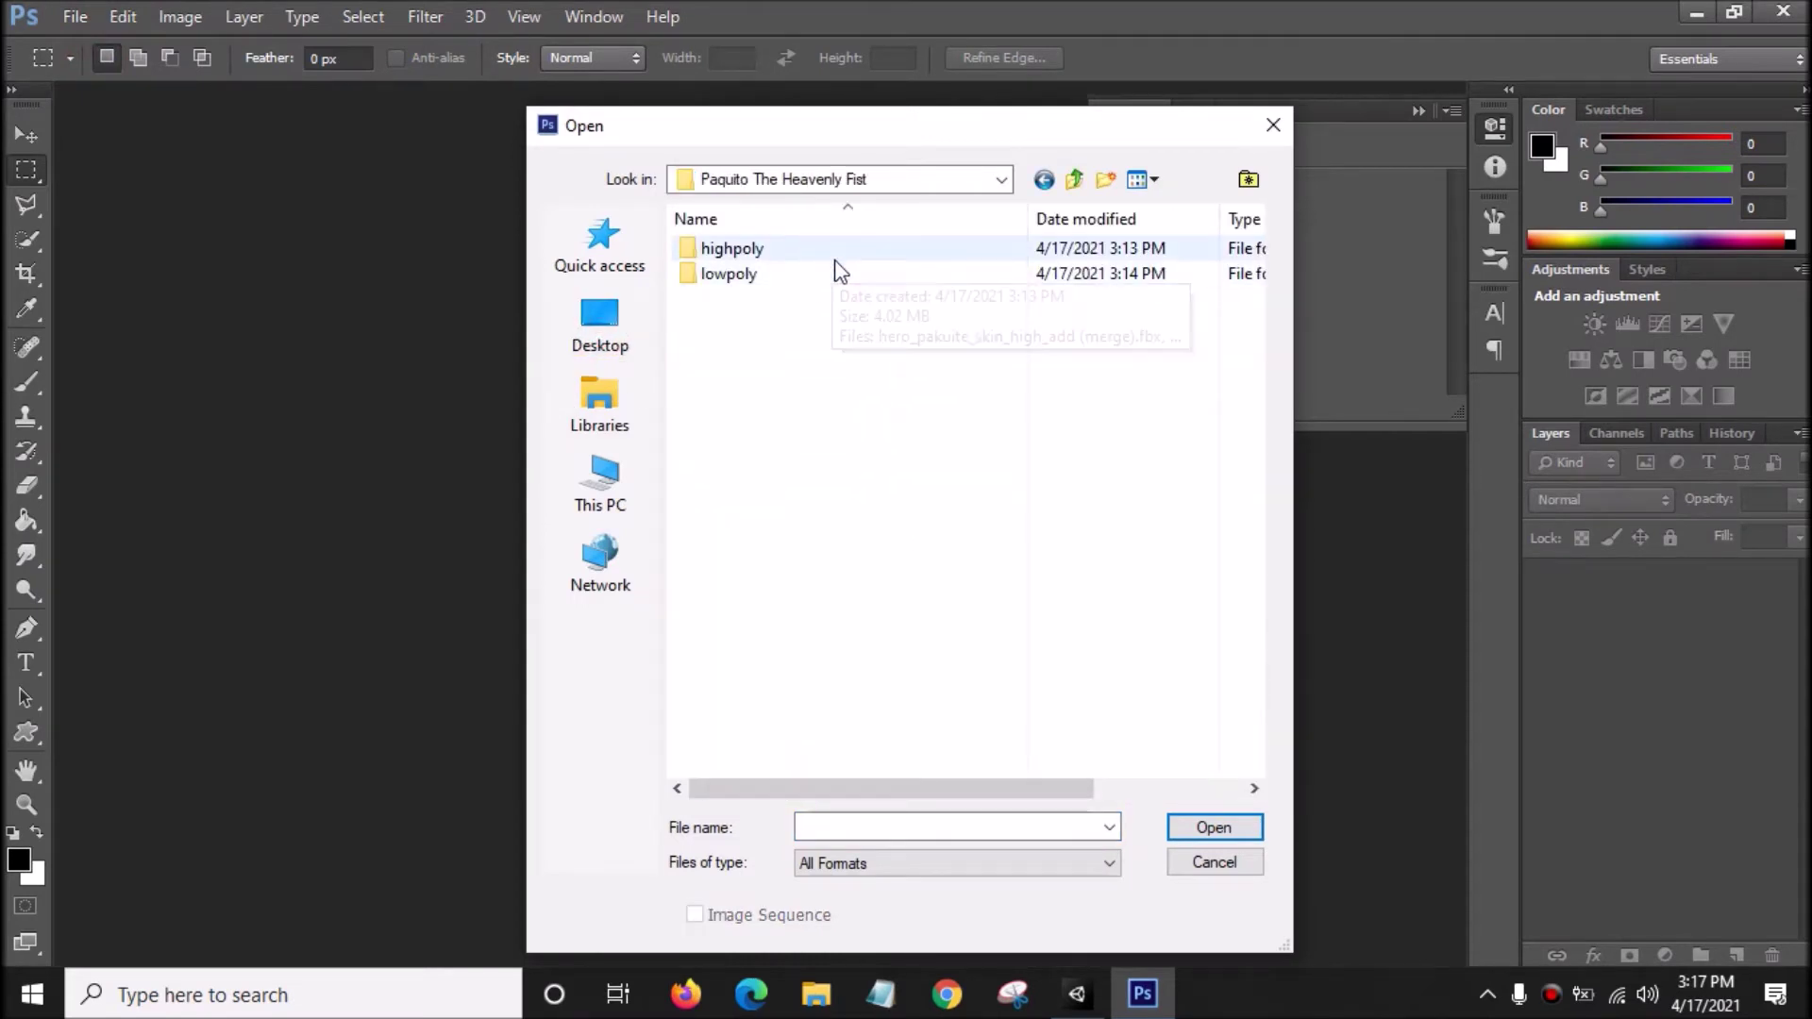
{"action": "double_click", "coordinate": [870, 250]}
{"action": "left_click", "coordinate": [888, 295]}
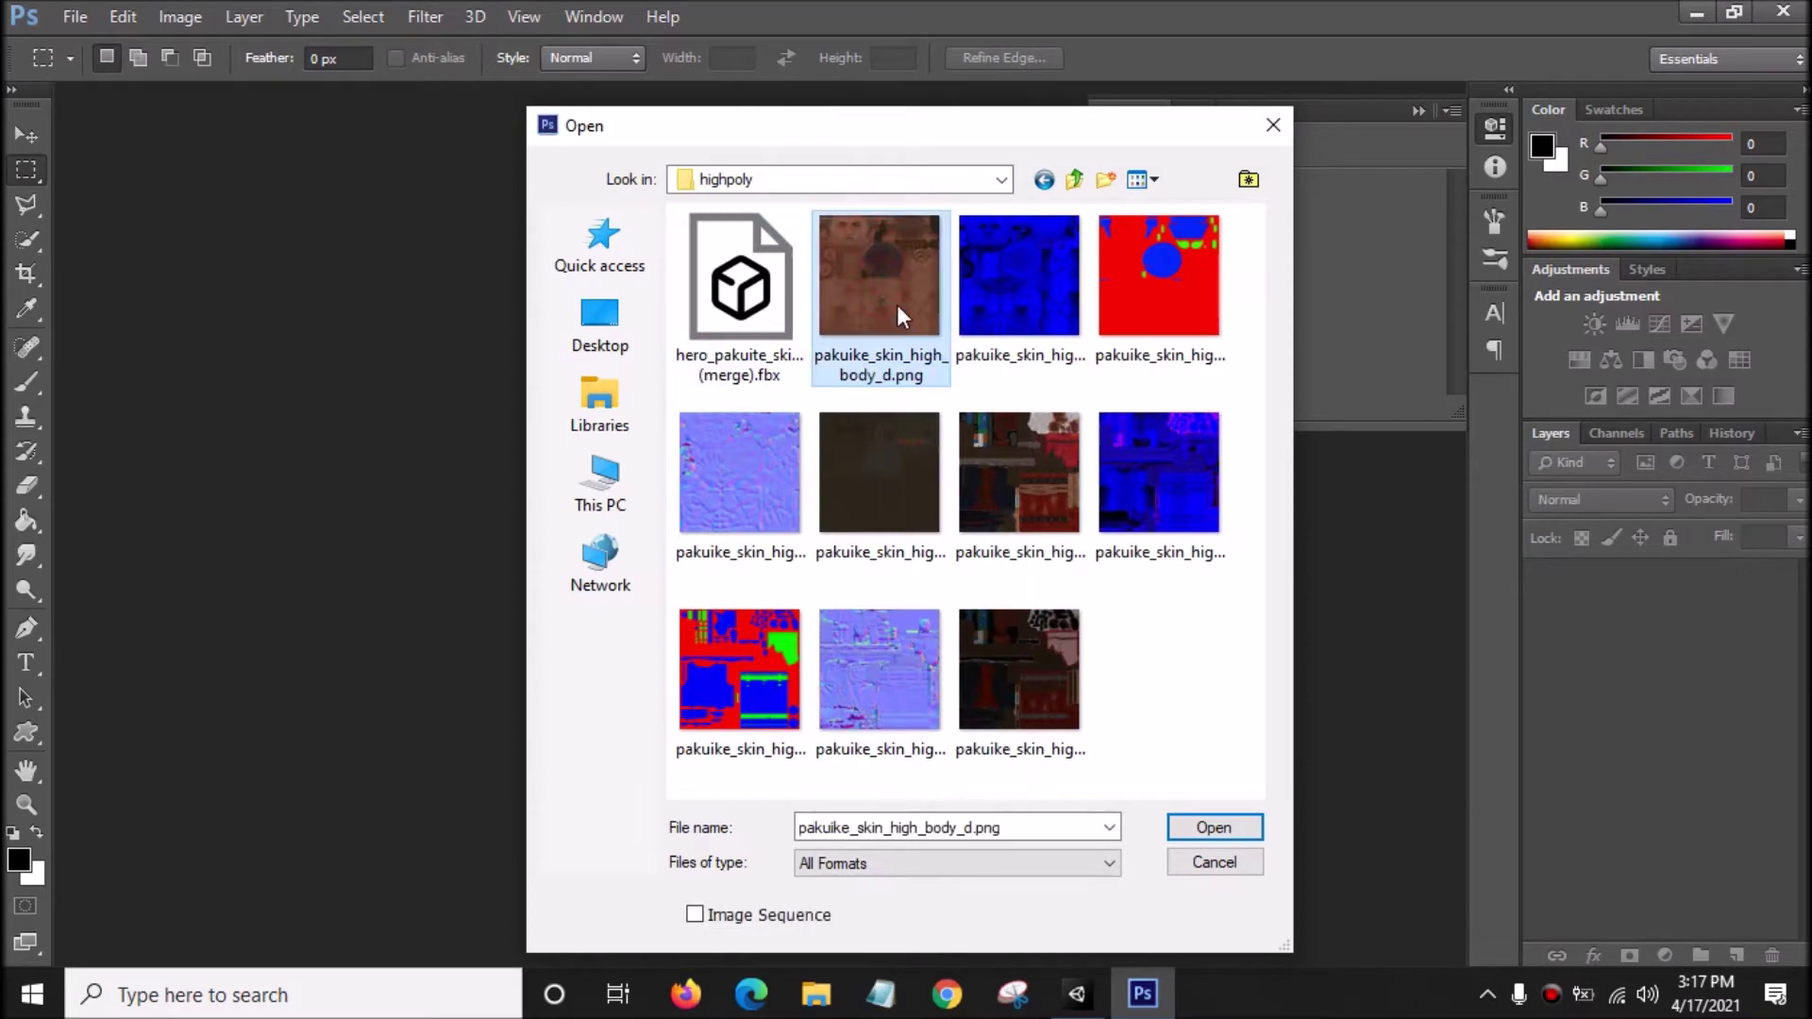
{"action": "left_click", "coordinate": [1032, 531], "text": "ctrl"}
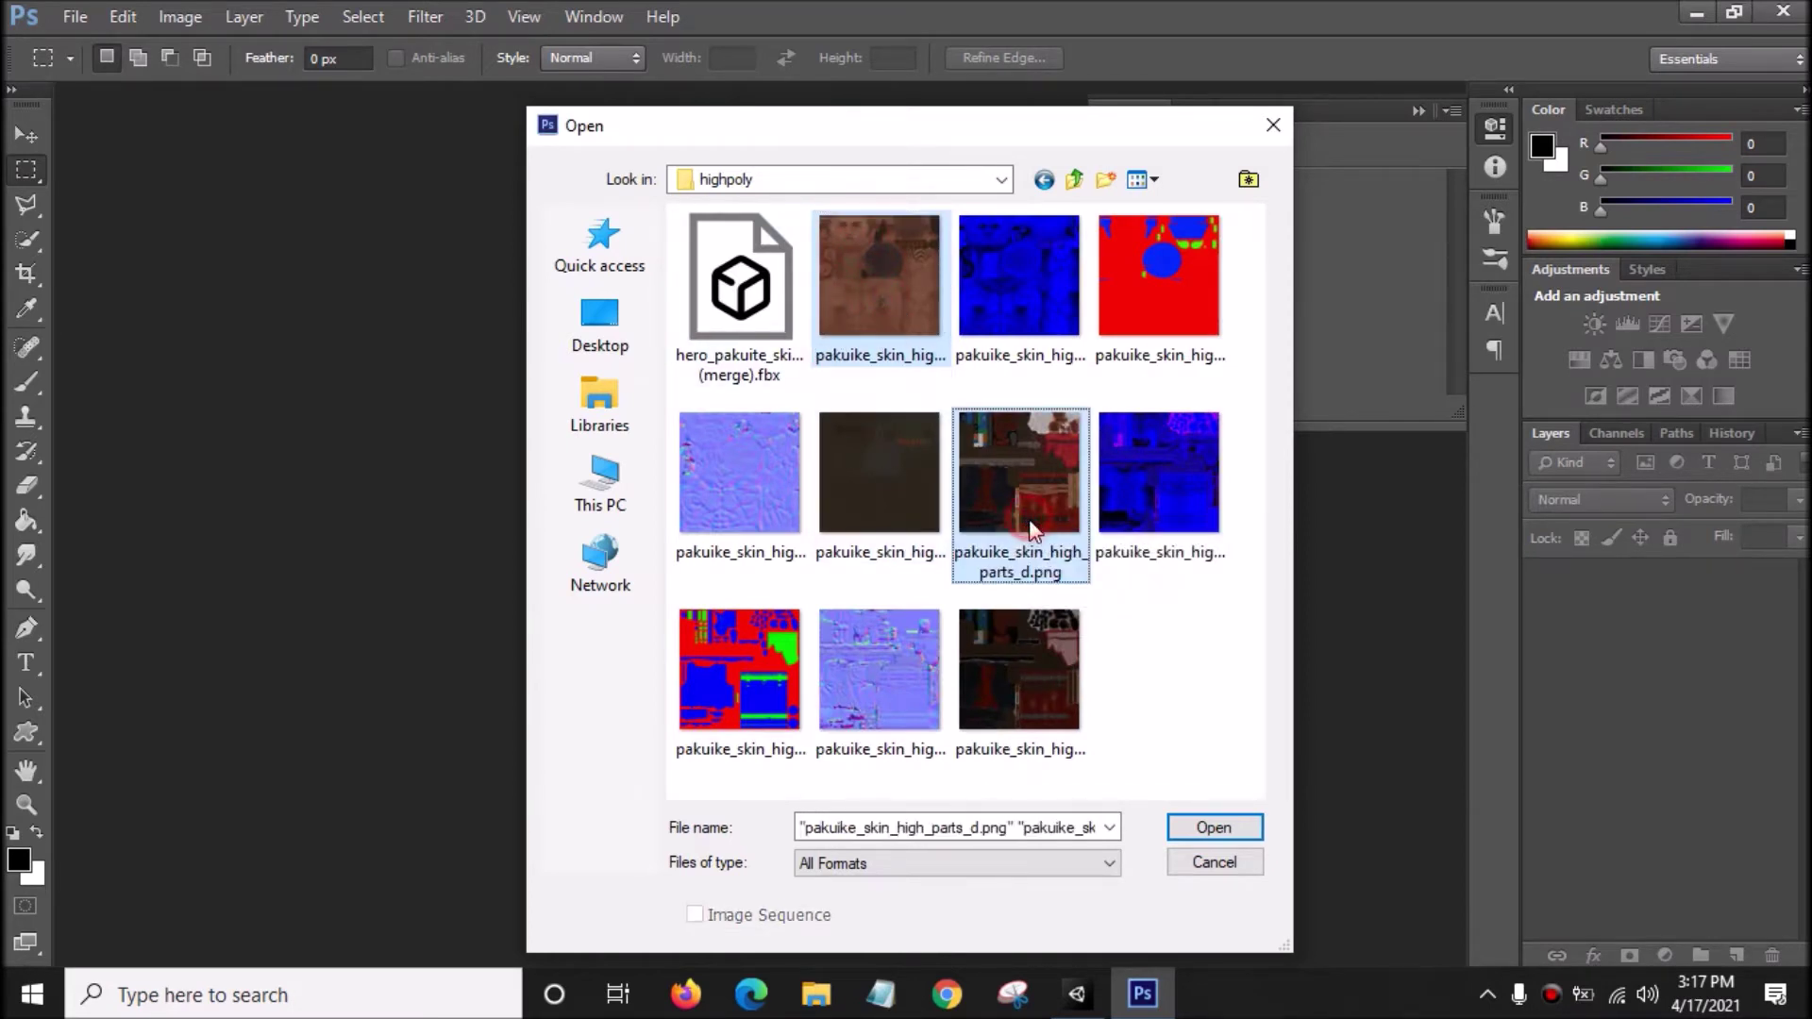
{"action": "left_click", "coordinate": [1033, 515]}
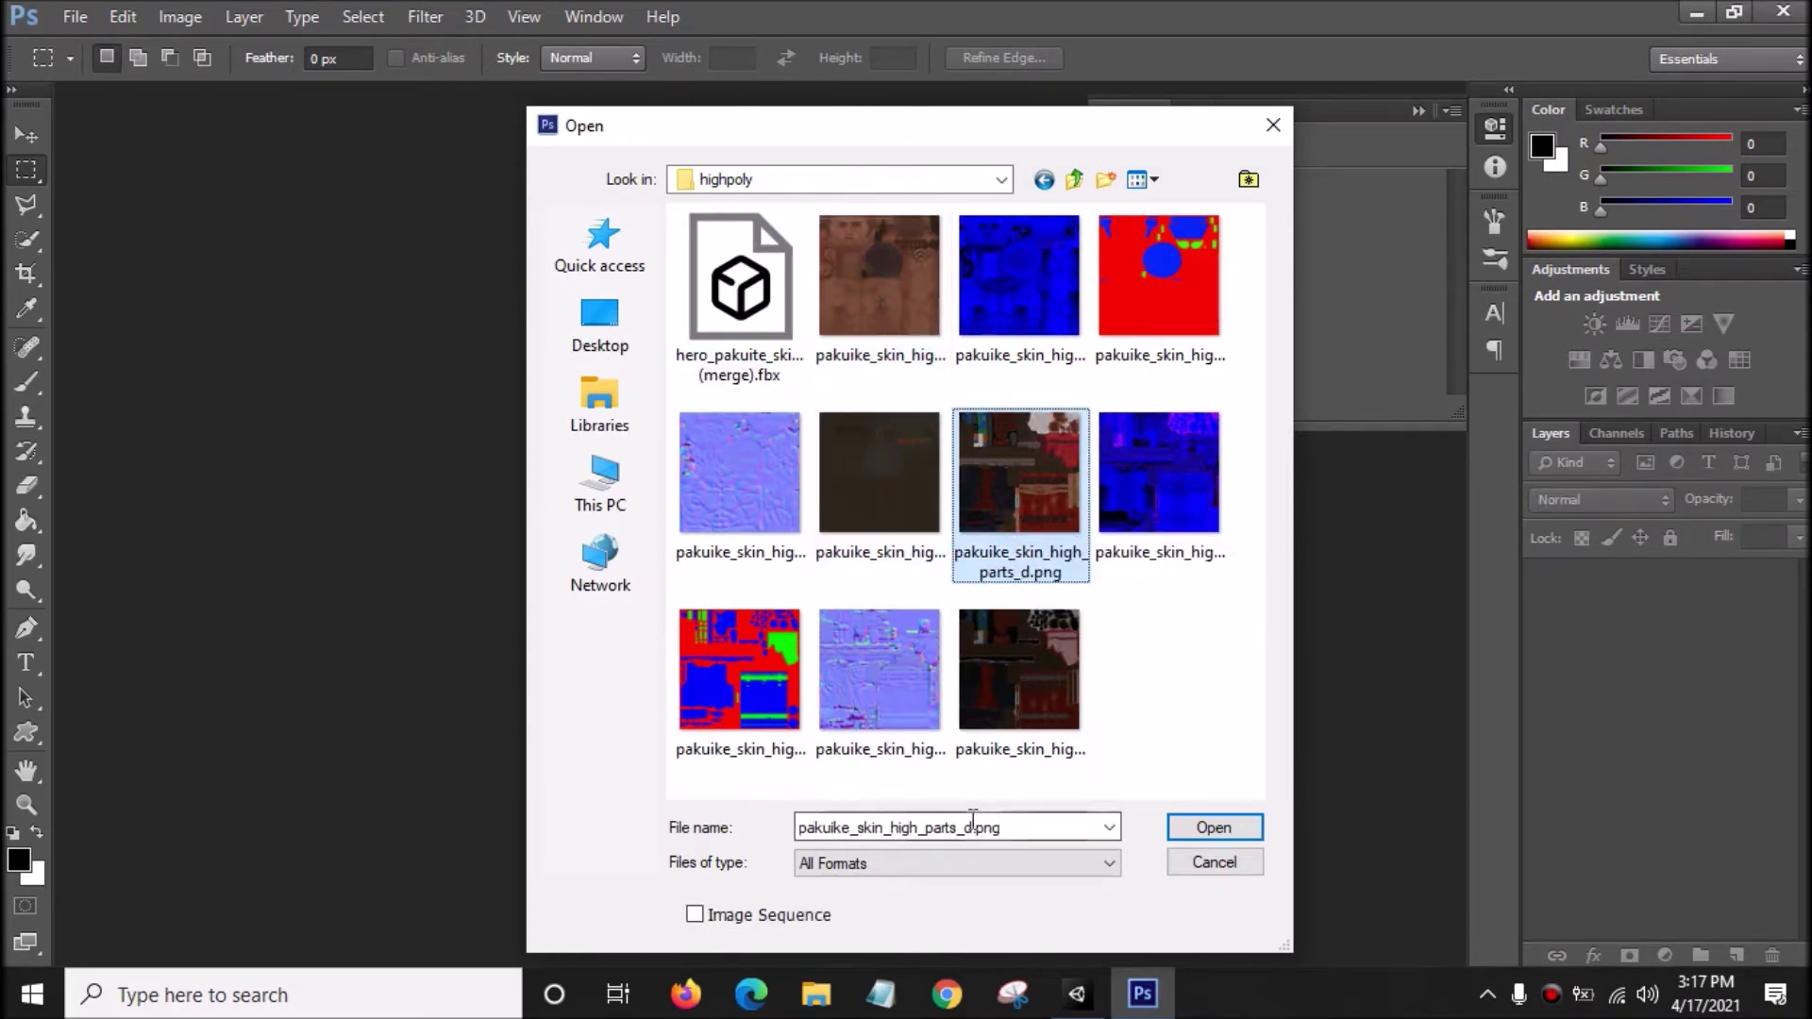
{"action": "left_click", "coordinate": [908, 351]}
{"action": "left_click", "coordinate": [1019, 455], "text": "ctrl"}
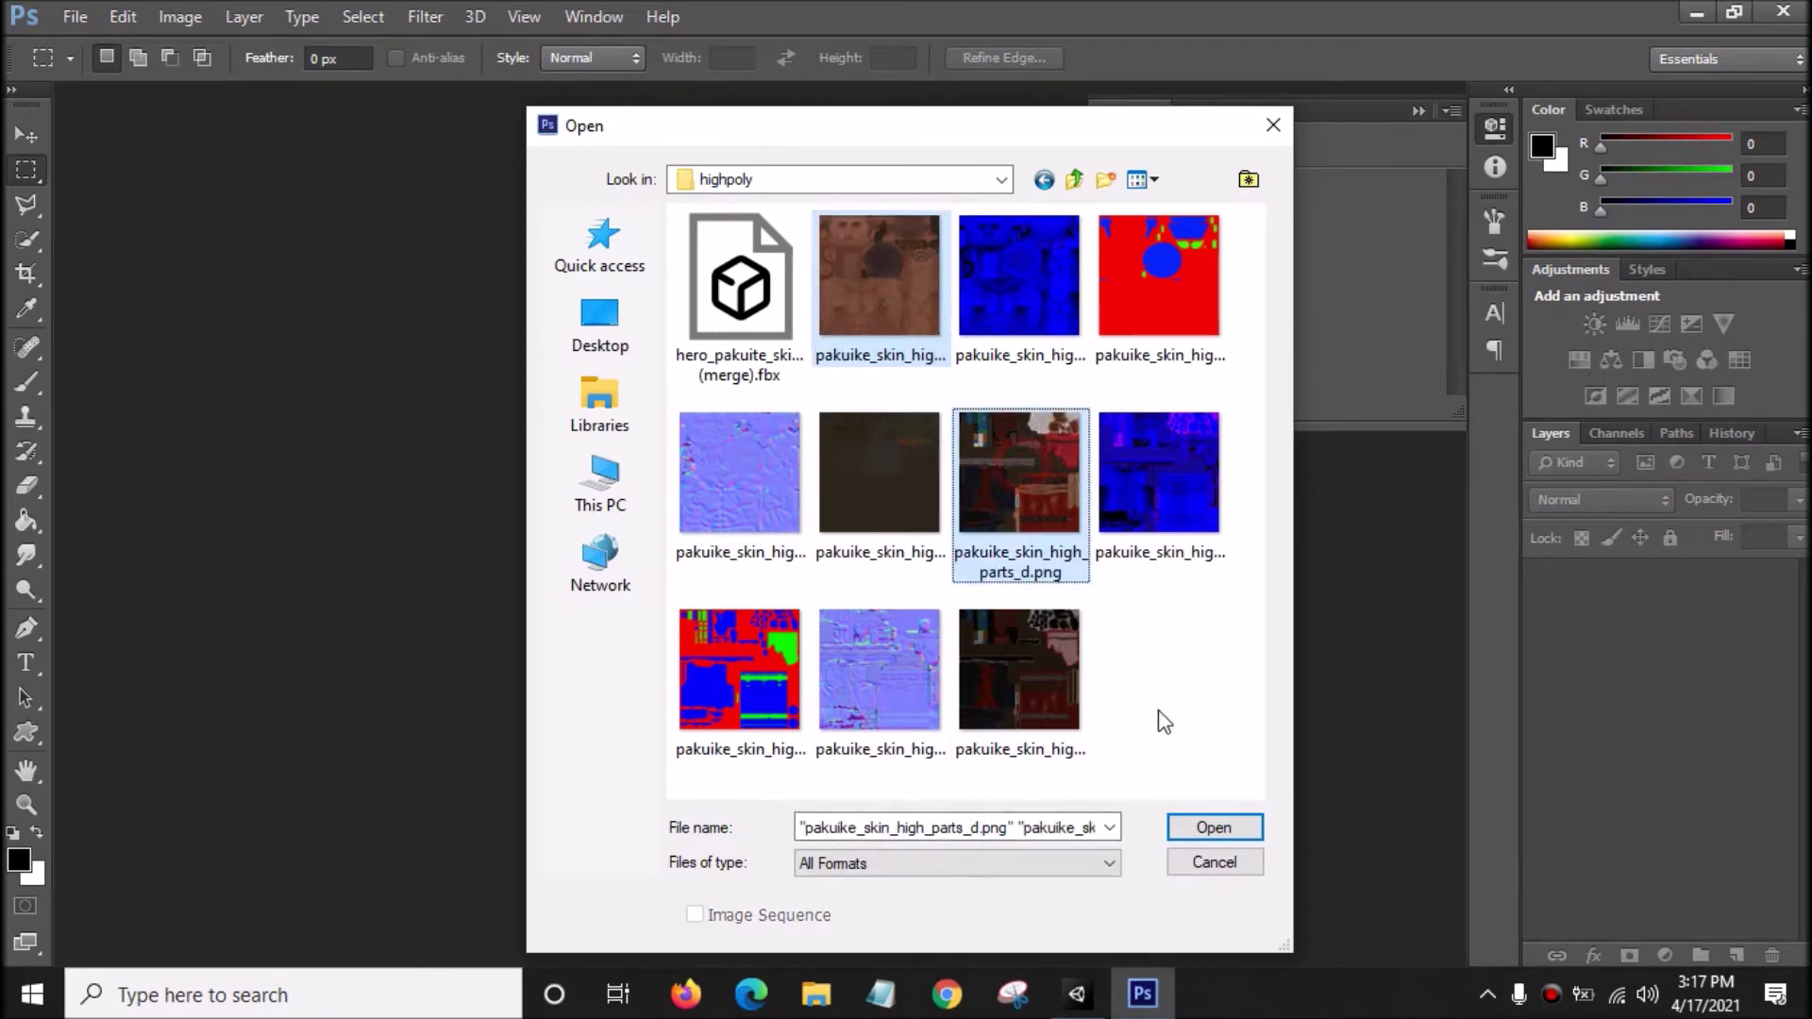
{"action": "left_click", "coordinate": [1224, 830]}
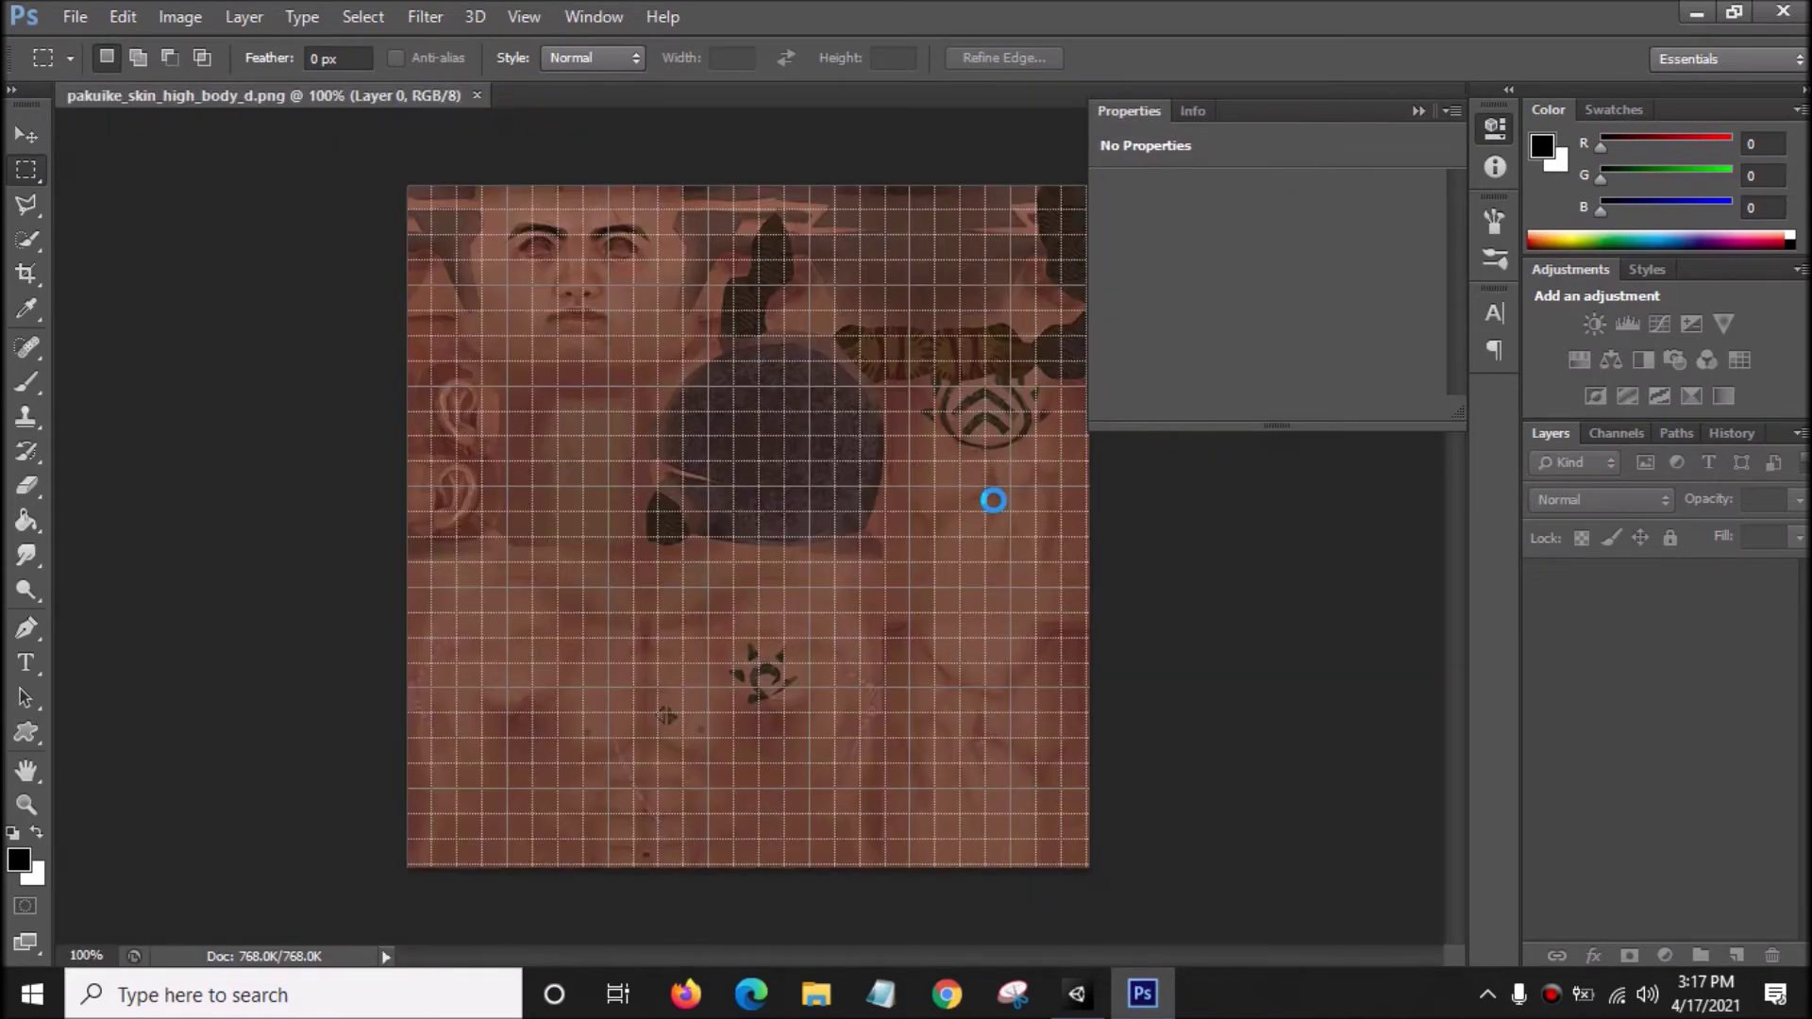
- Open pakuite.png from the Paquito The Heavenly Fist > lowpoly folder as a third document
{"action": "left_click", "coordinate": [366, 92]}
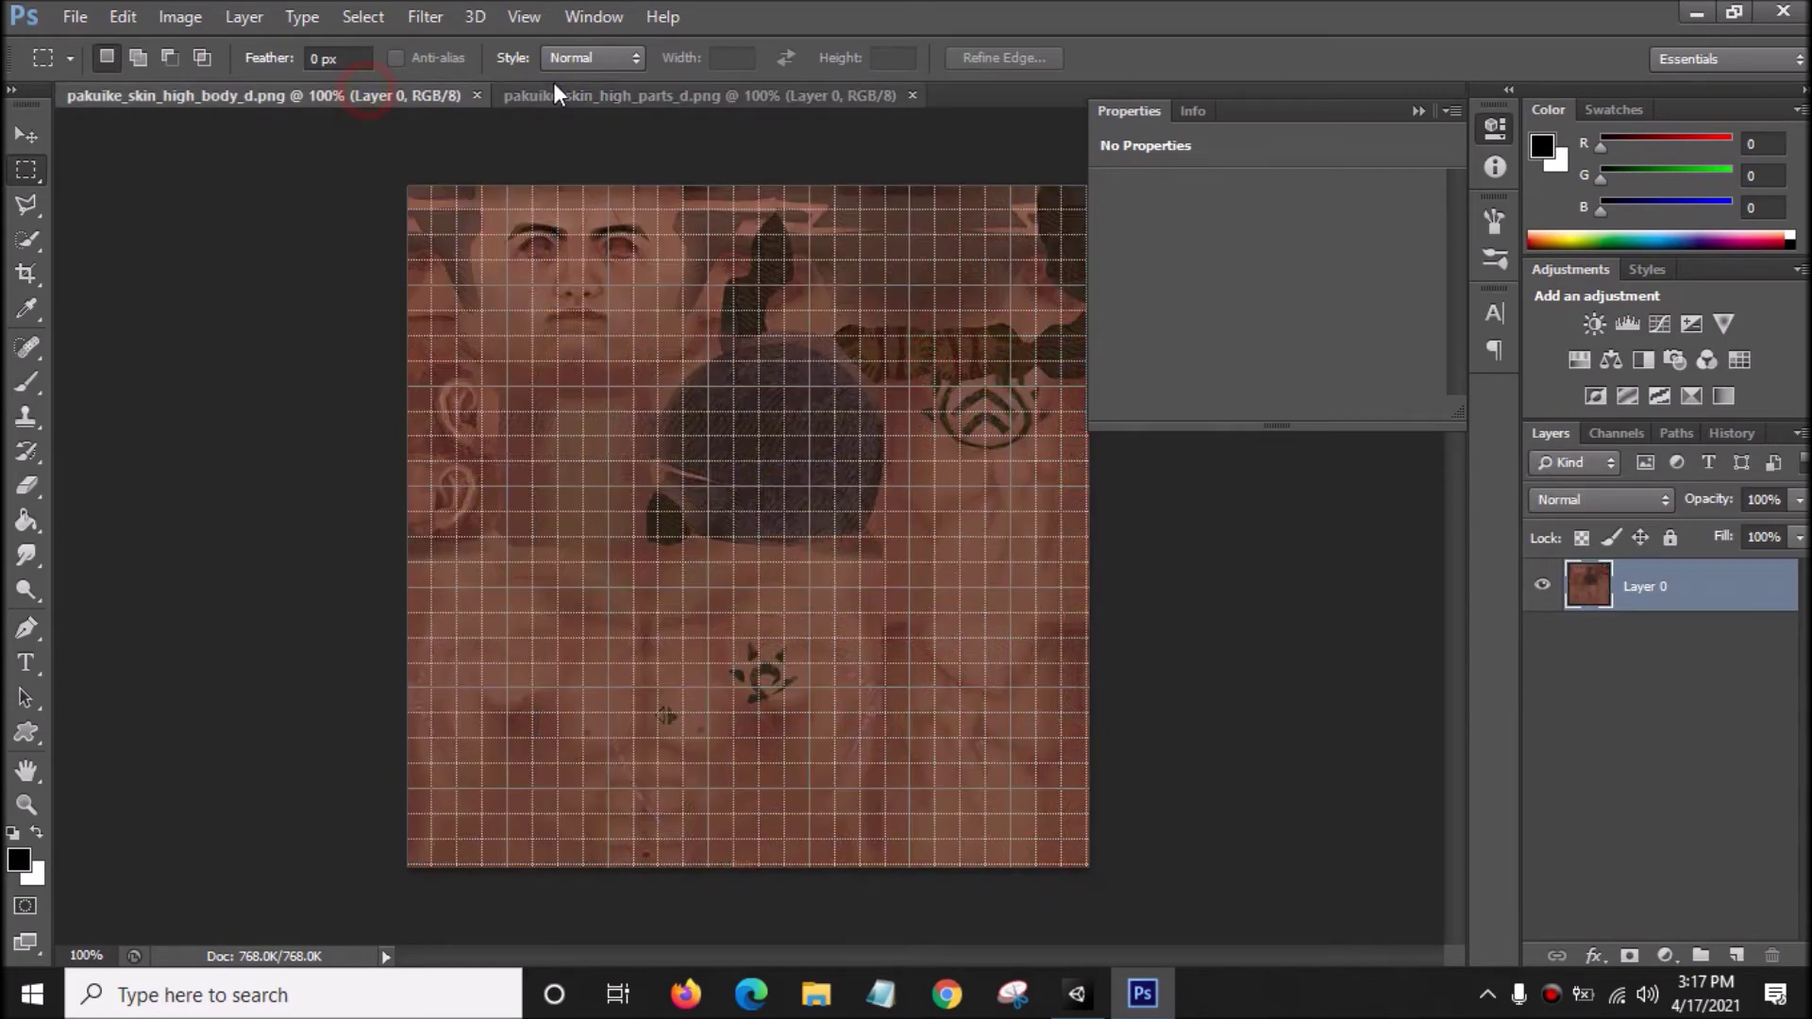
{"action": "left_click", "coordinate": [586, 91]}
{"action": "left_click", "coordinate": [1415, 110]}
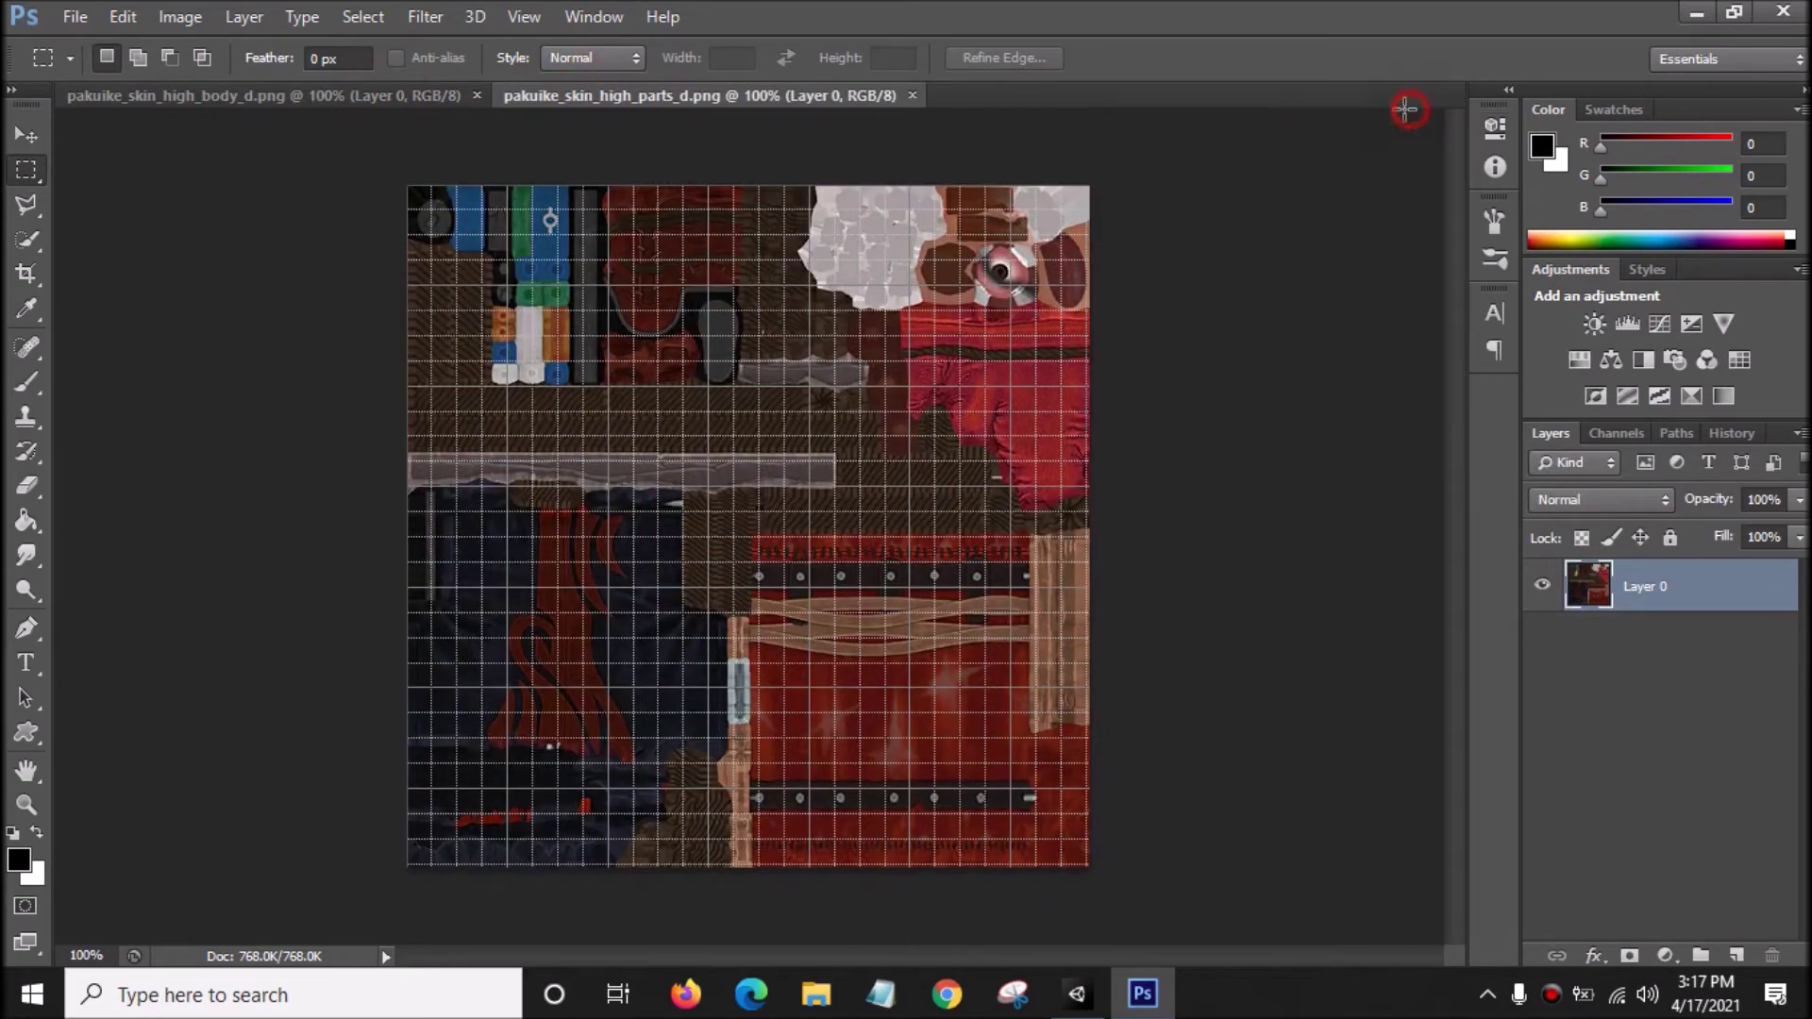
{"action": "left_click", "coordinate": [74, 16]}
{"action": "left_click", "coordinate": [104, 71]}
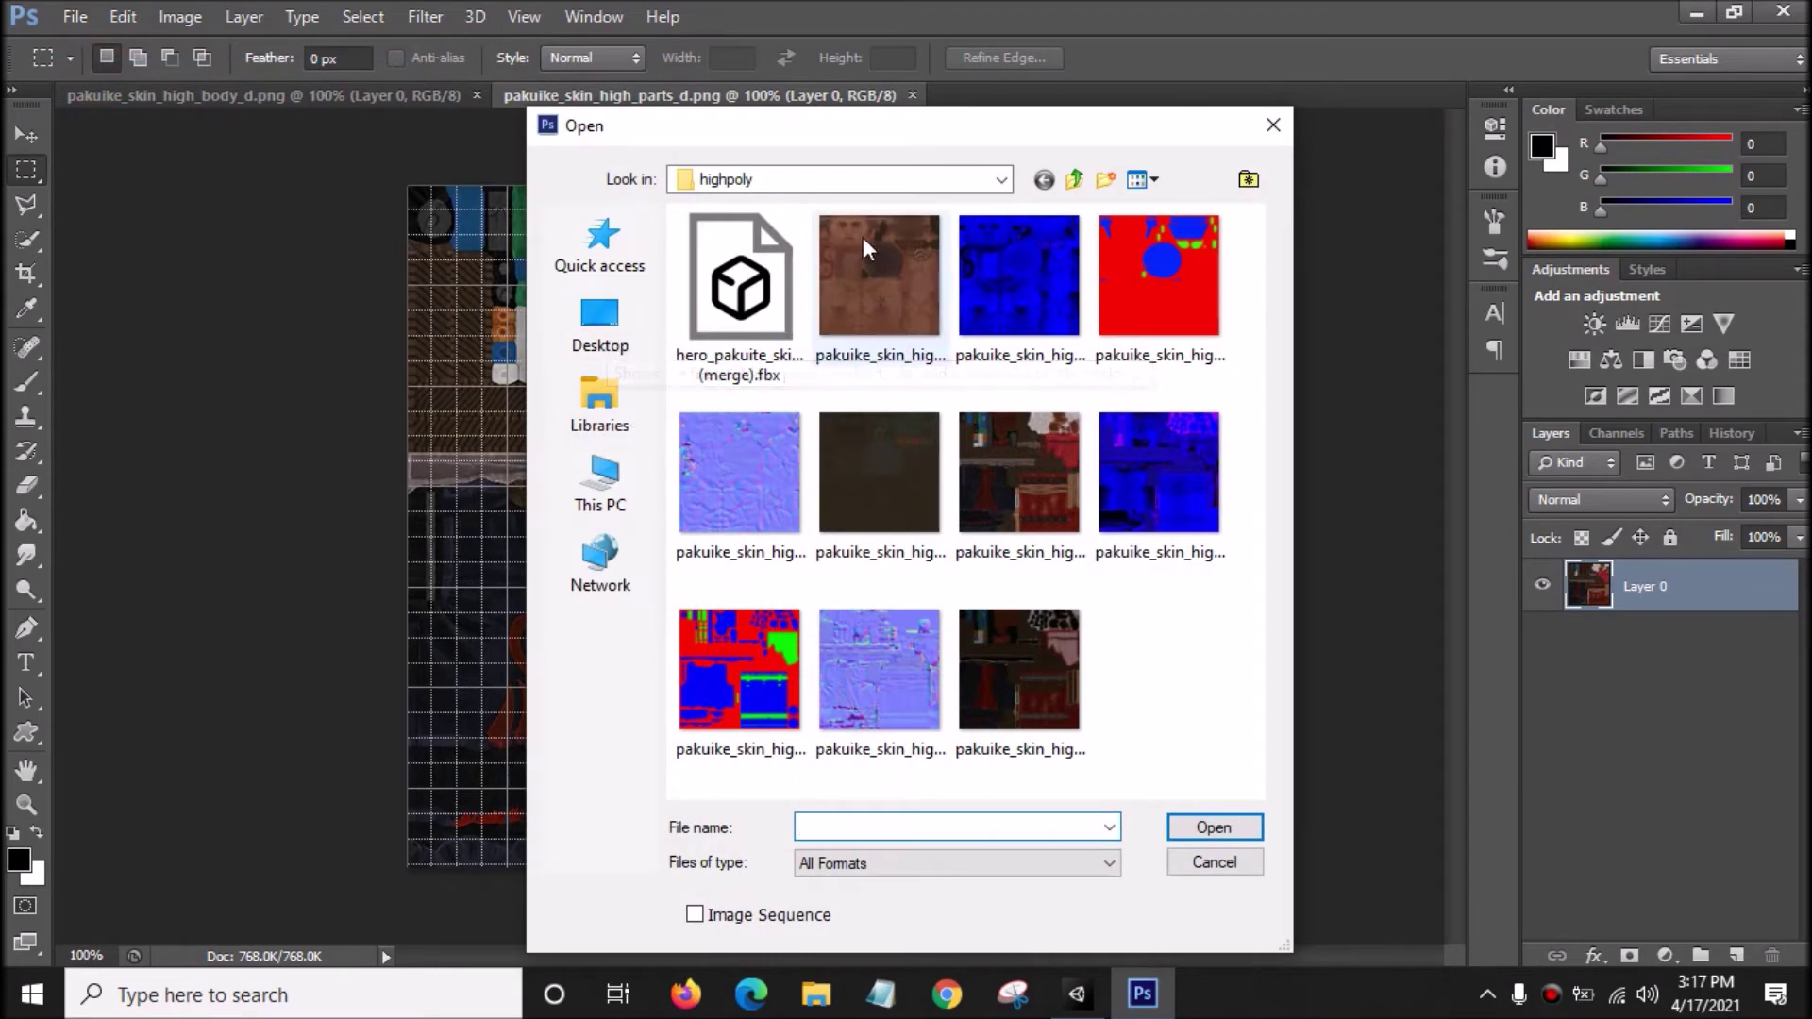
{"action": "left_click", "coordinate": [599, 321]}
{"action": "scroll", "coordinate": [802, 406], "scroll_direction": "down", "scroll_amount": 10}
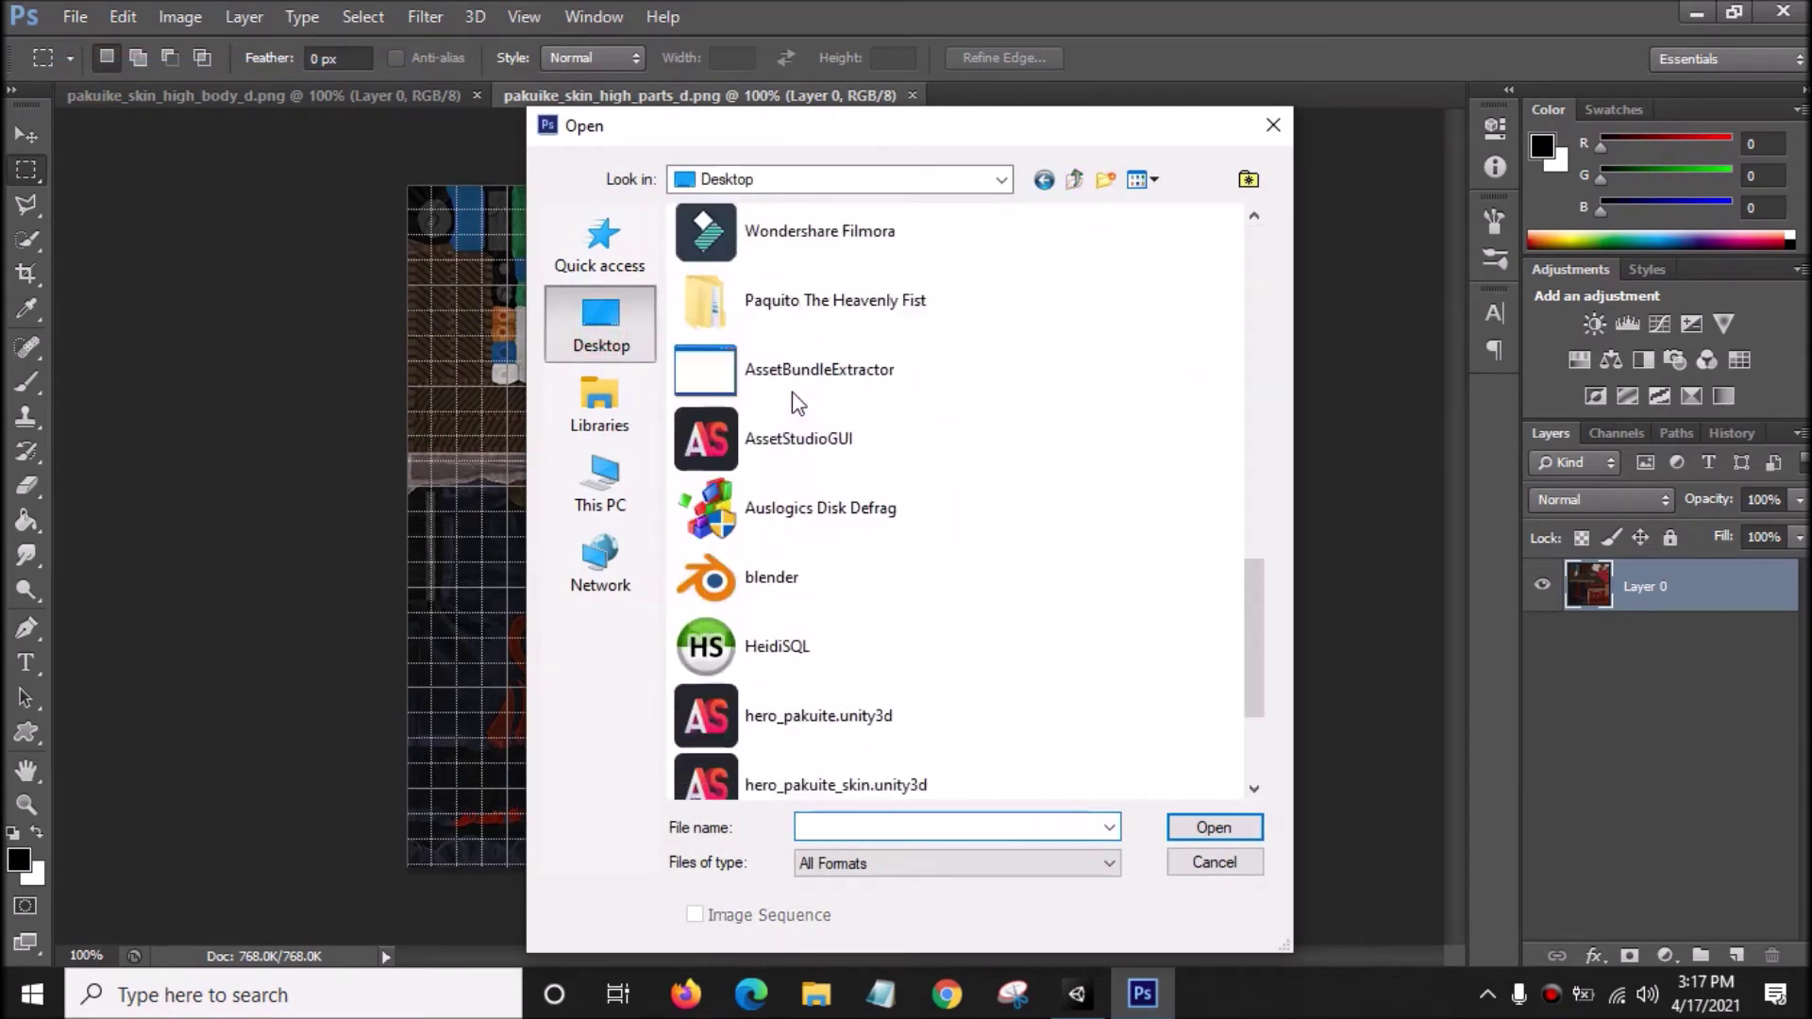
{"action": "double_click", "coordinate": [780, 316]}
{"action": "left_click", "coordinate": [811, 280]}
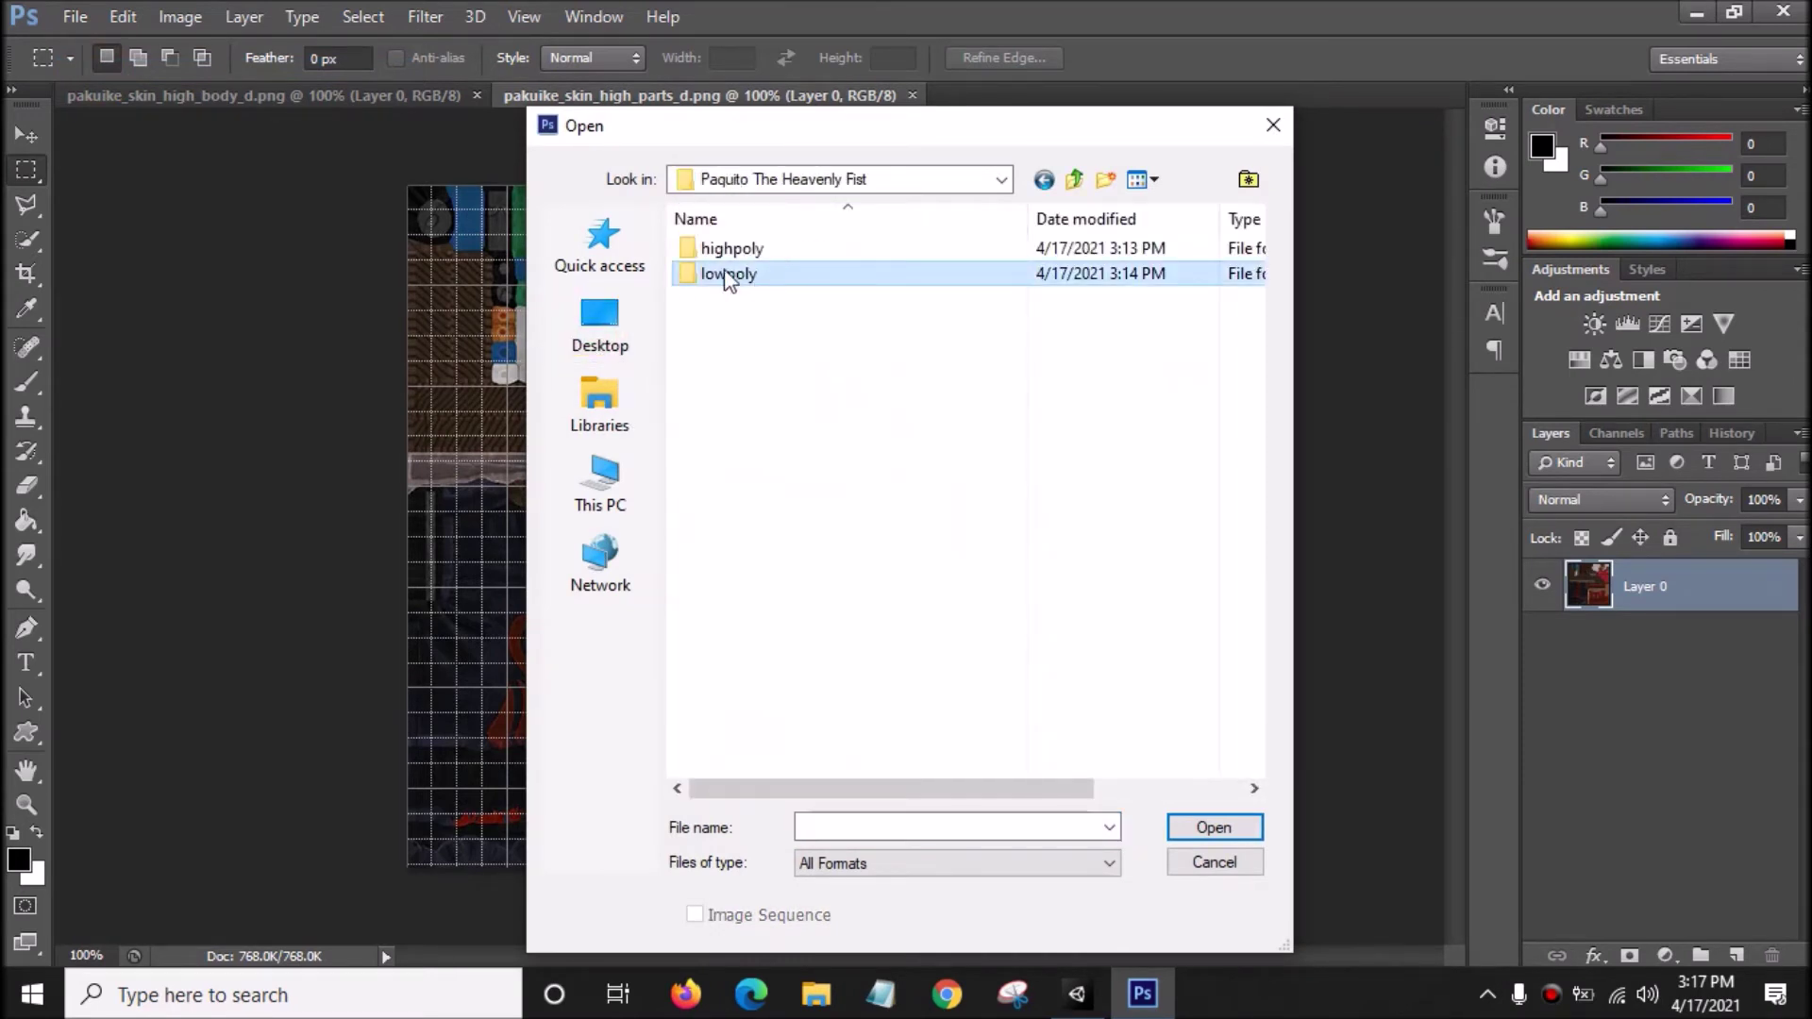
{"action": "double_click", "coordinate": [764, 281]}
{"action": "left_click", "coordinate": [823, 304]}
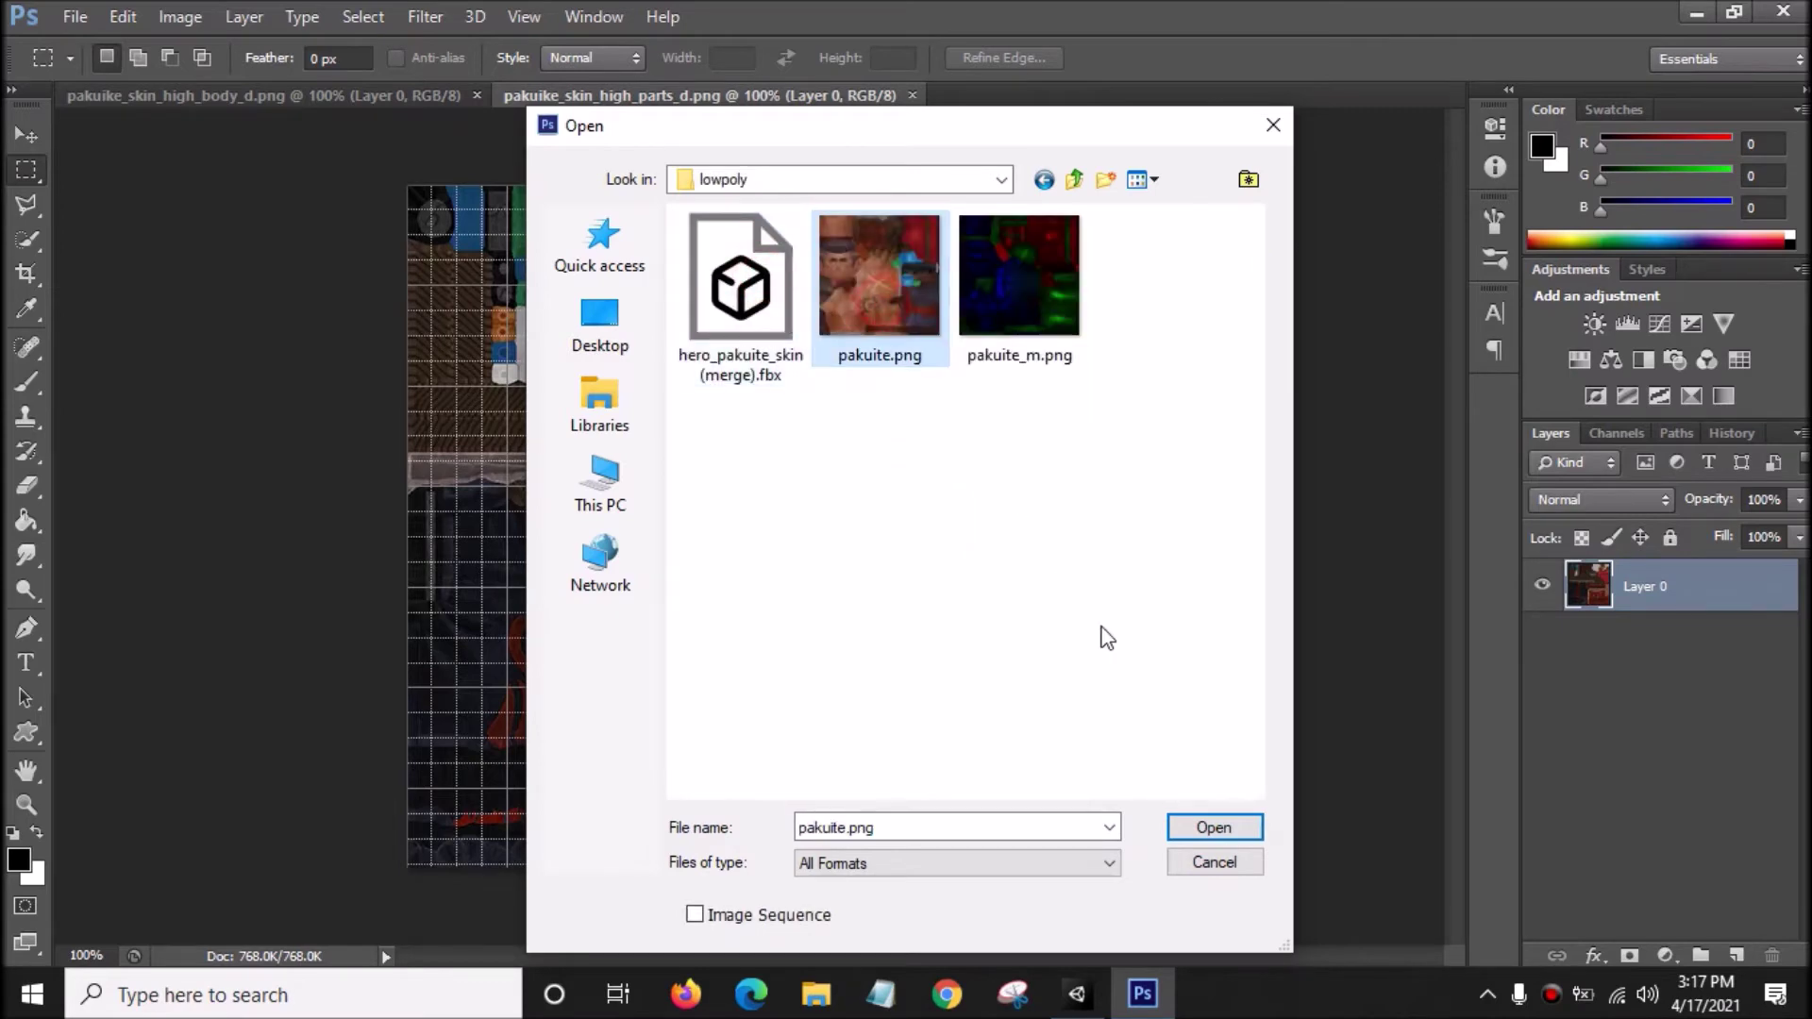
{"action": "left_click", "coordinate": [1197, 828]}
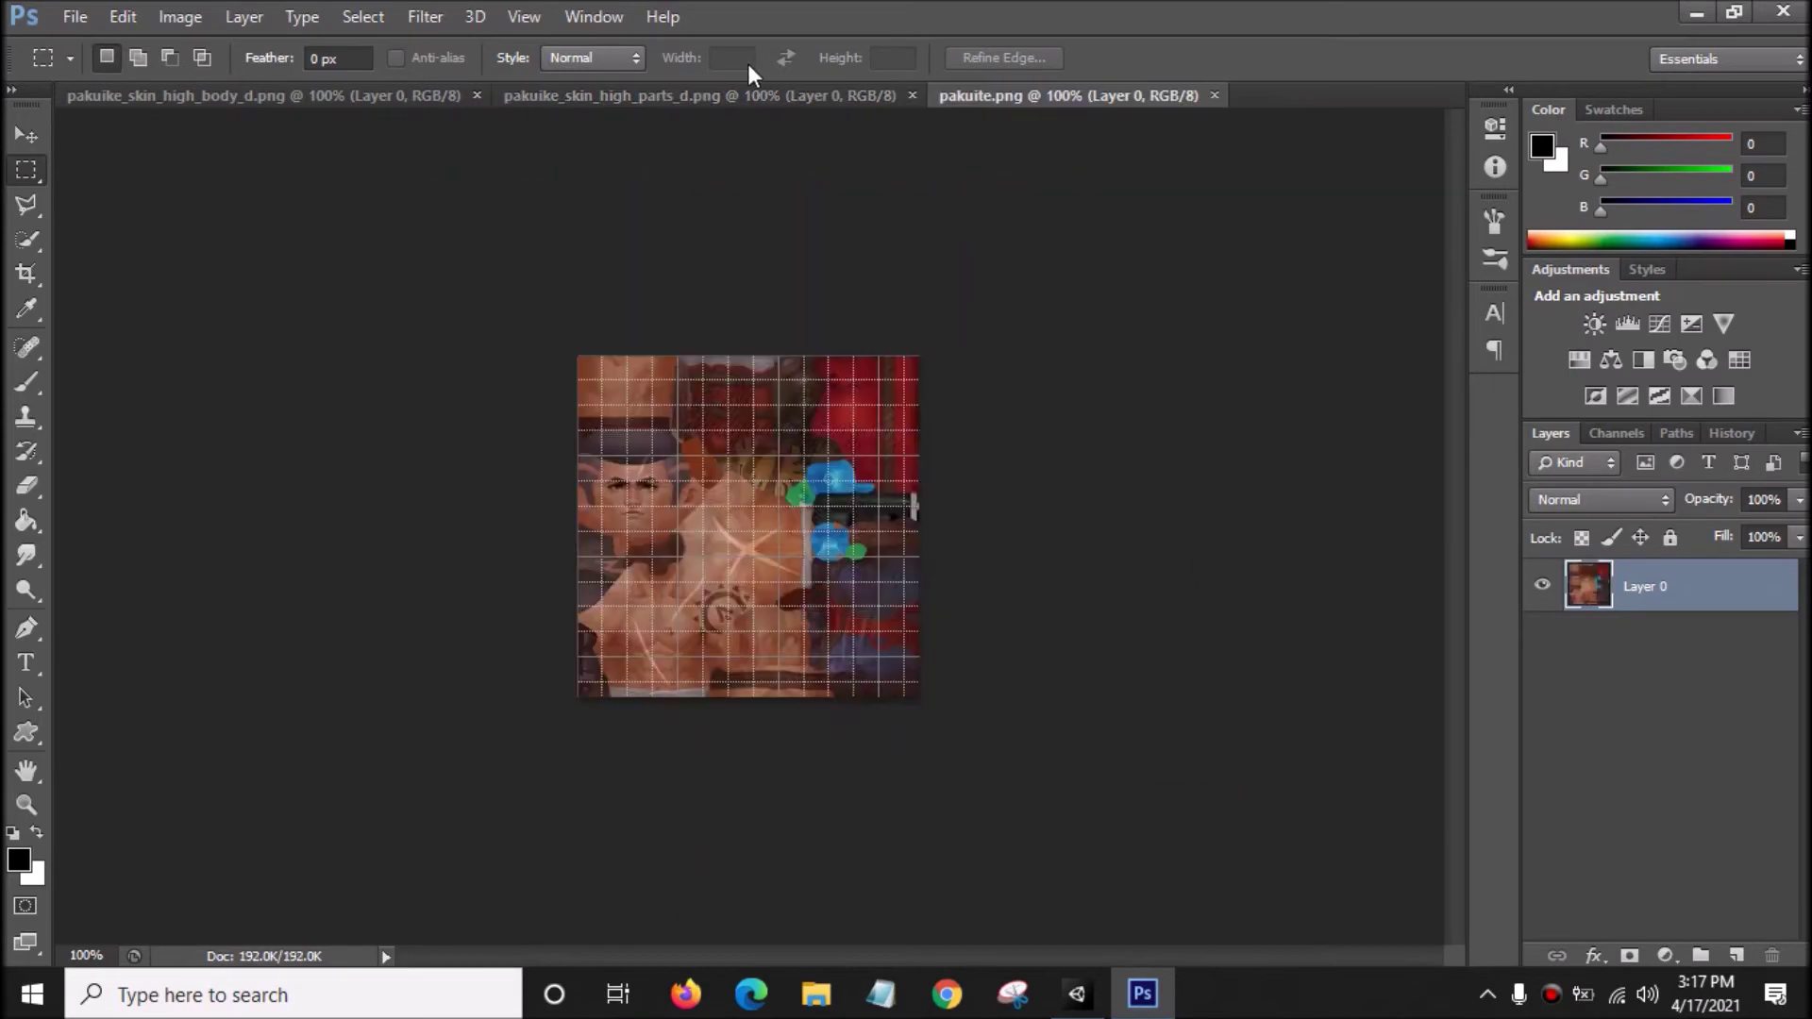
- Hide the grid on all three textures, then bring up the adjustment layer list for the body texture
{"action": "left_click", "coordinate": [424, 95]}
{"action": "left_click", "coordinate": [524, 16]}
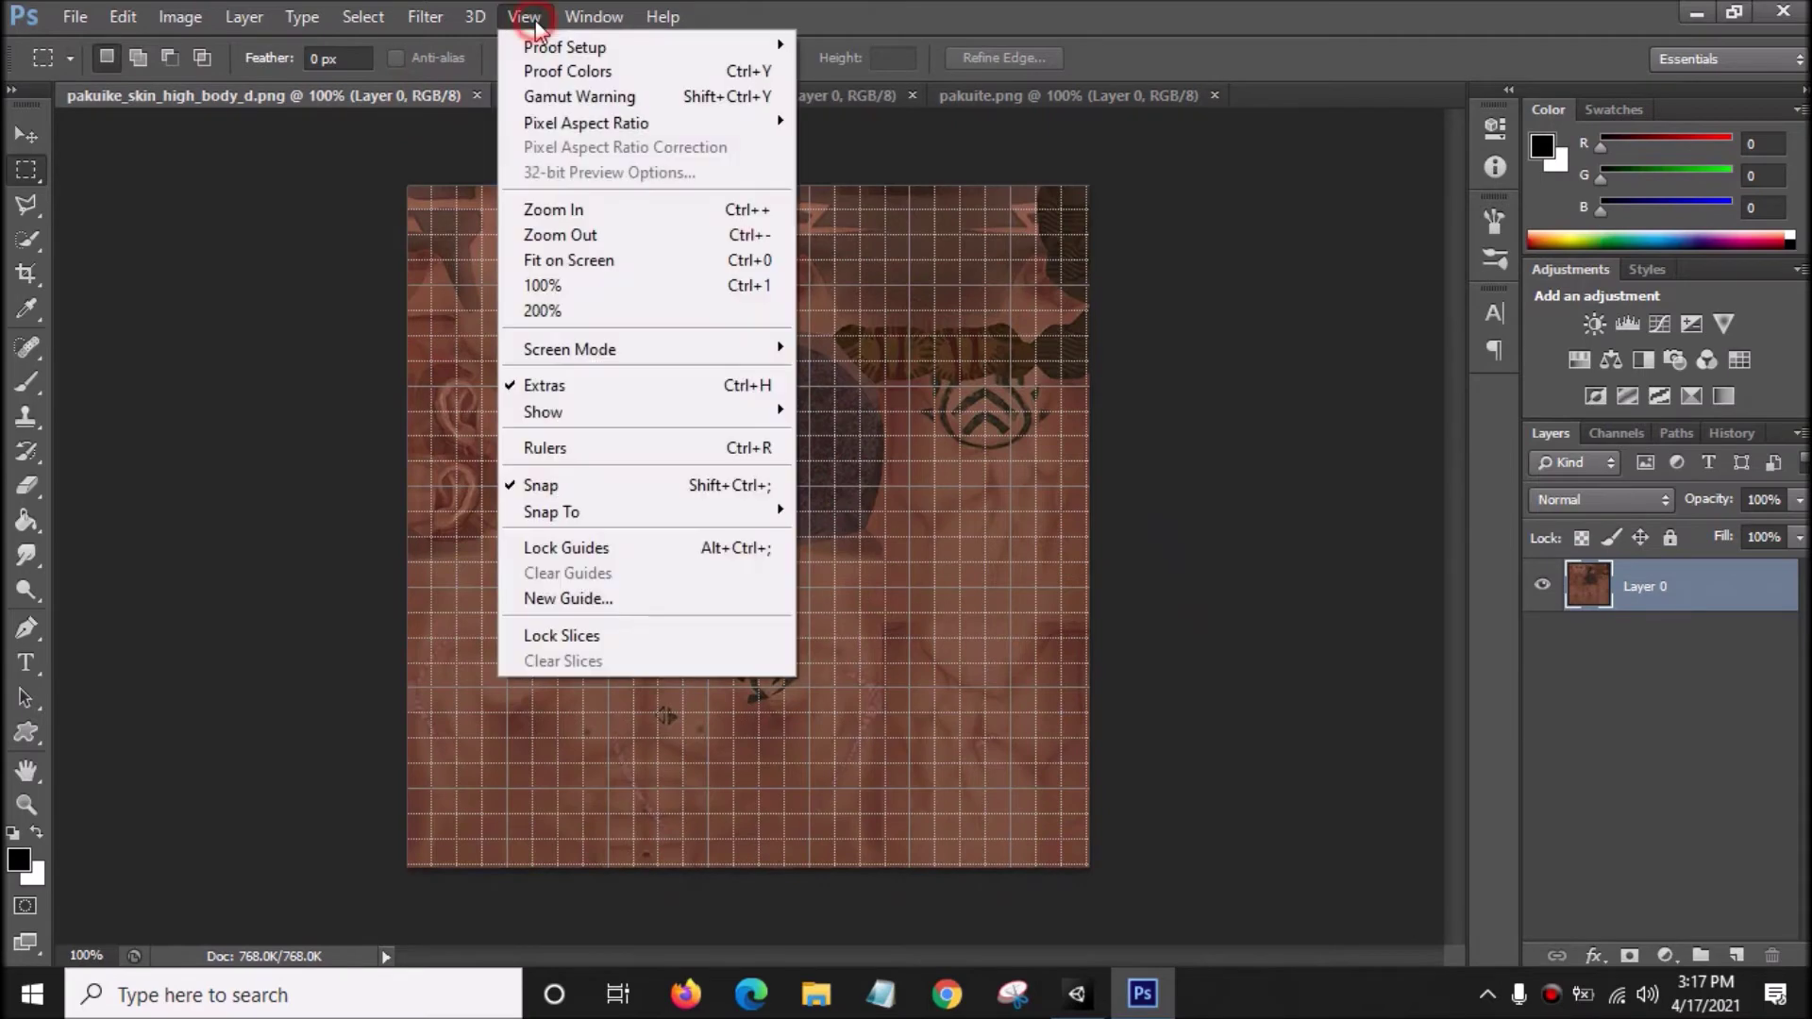
{"action": "left_click", "coordinate": [598, 384]}
{"action": "left_click", "coordinate": [528, 95]}
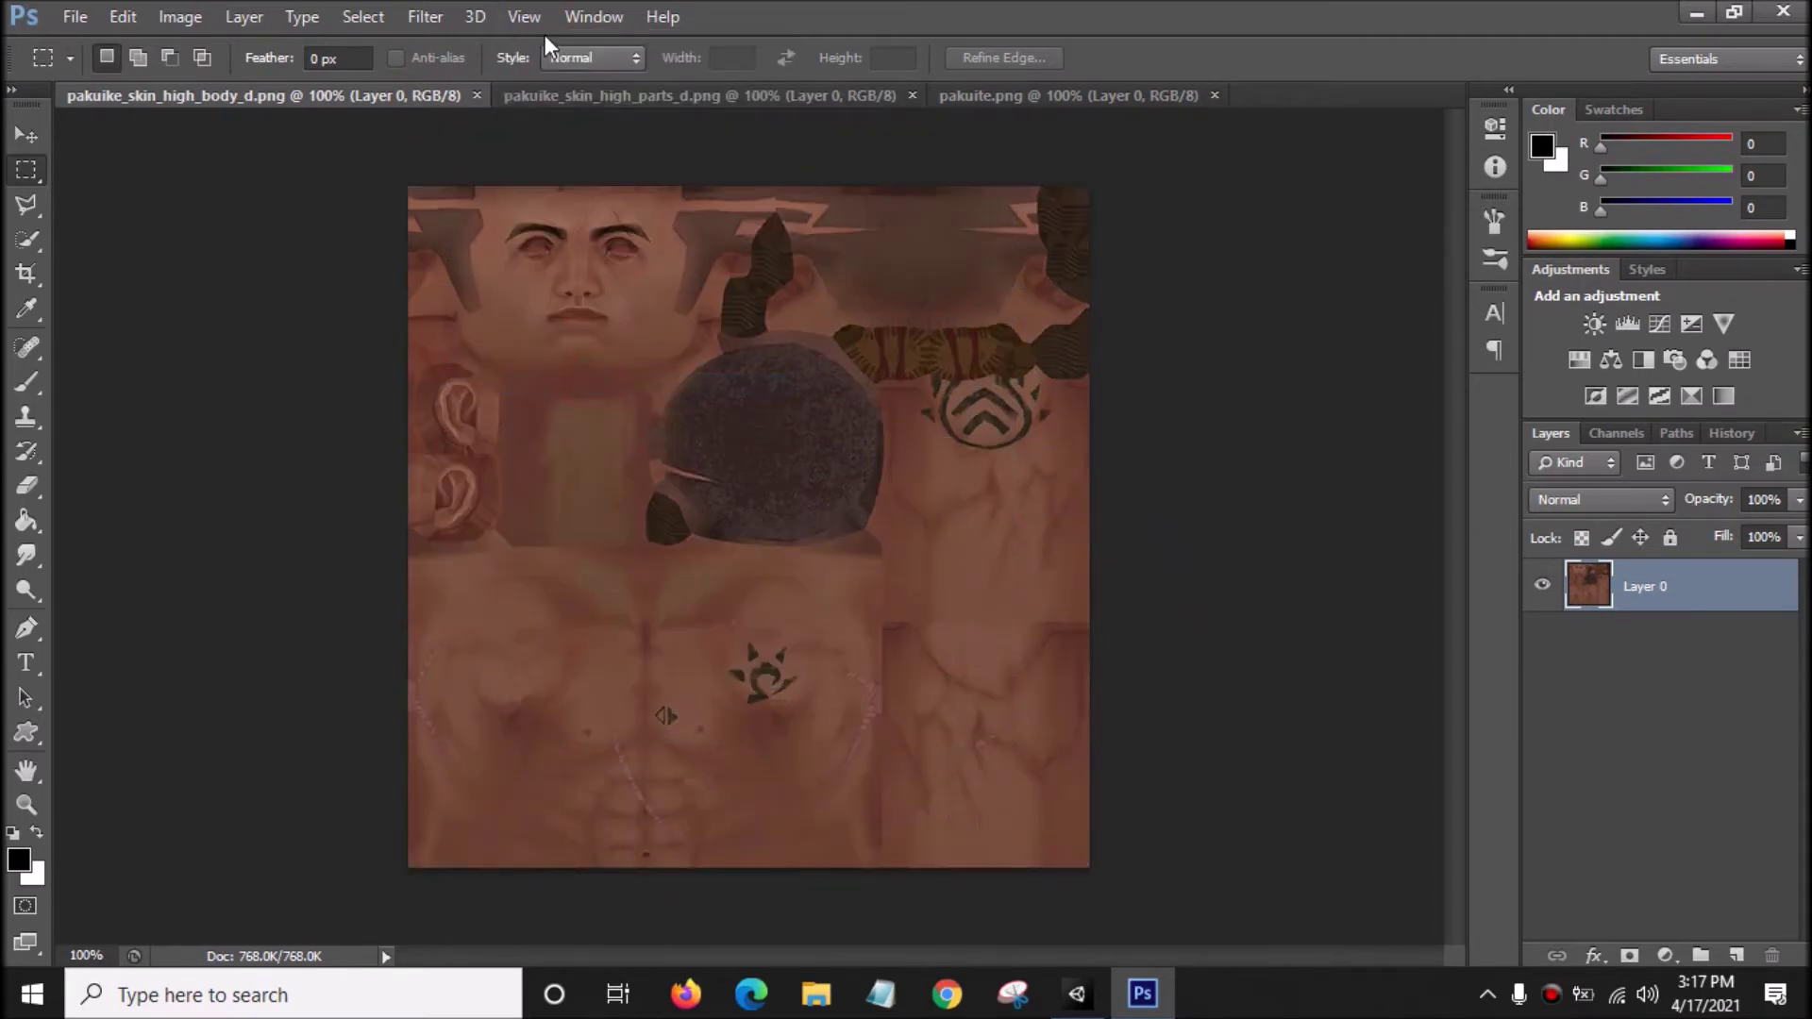
{"action": "left_click", "coordinate": [524, 16]}
{"action": "left_click", "coordinate": [557, 387]}
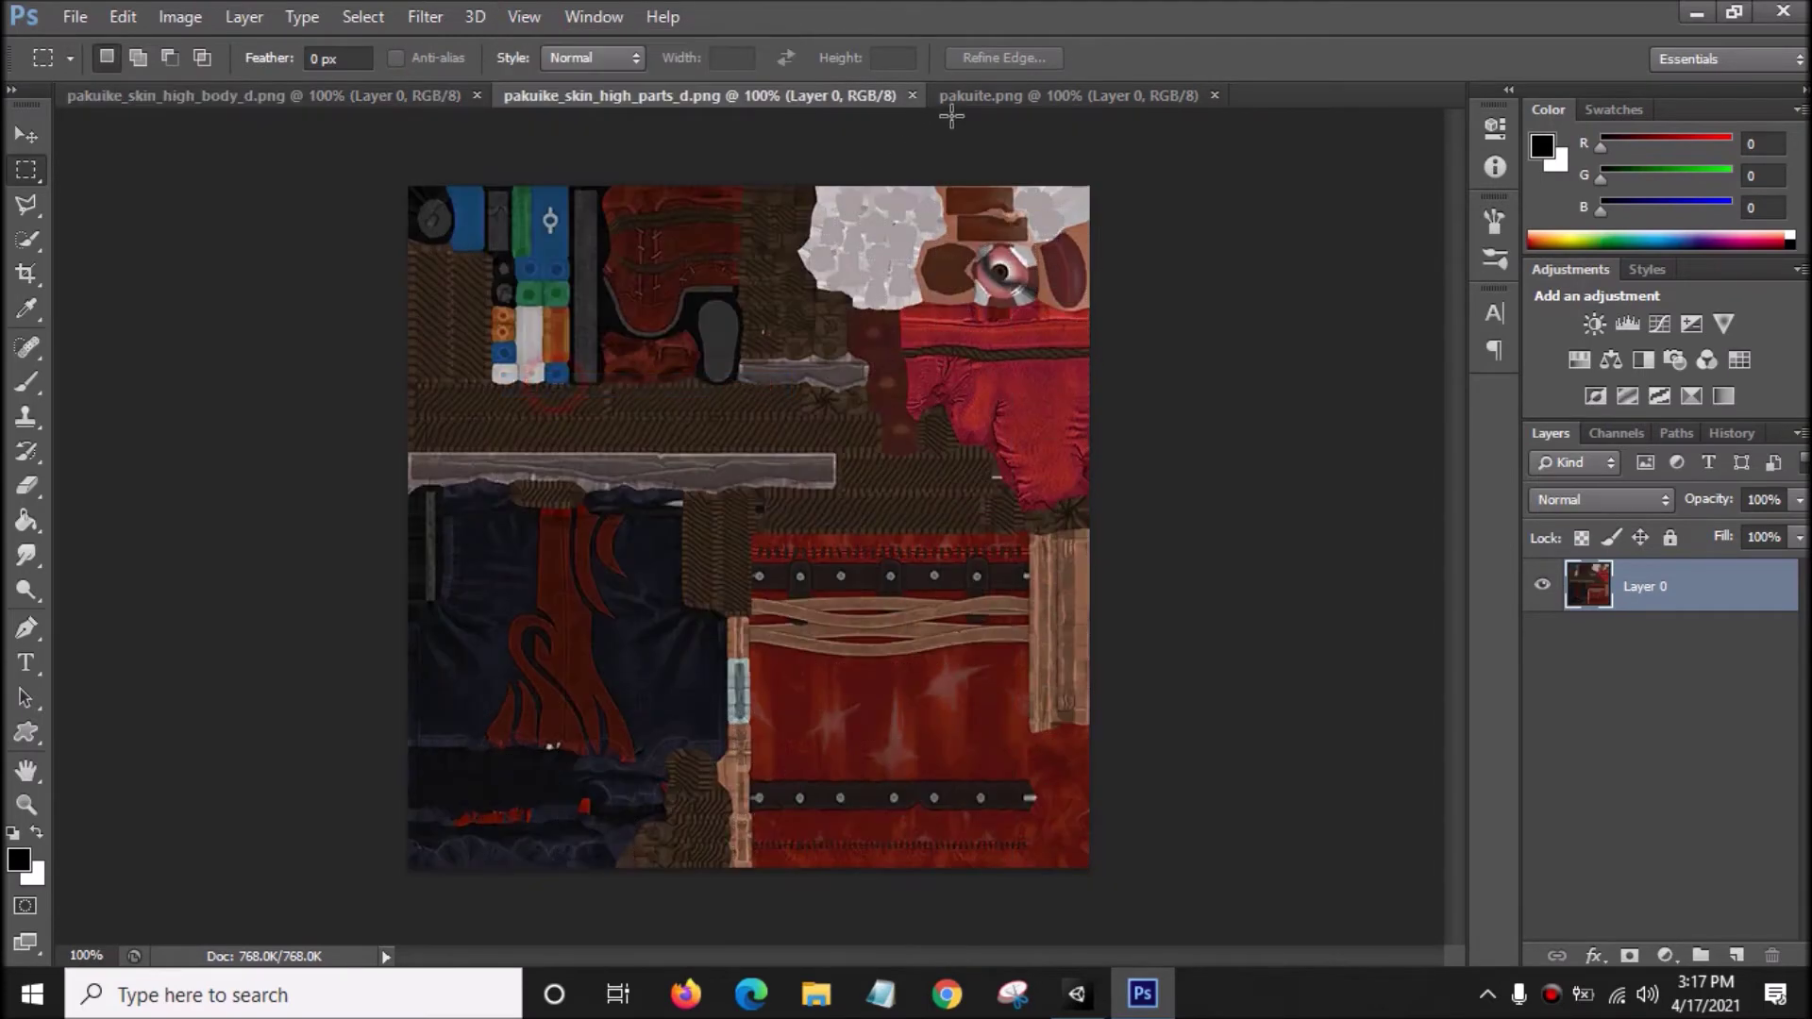
{"action": "left_click", "coordinate": [953, 97]}
{"action": "left_click", "coordinate": [545, 17]}
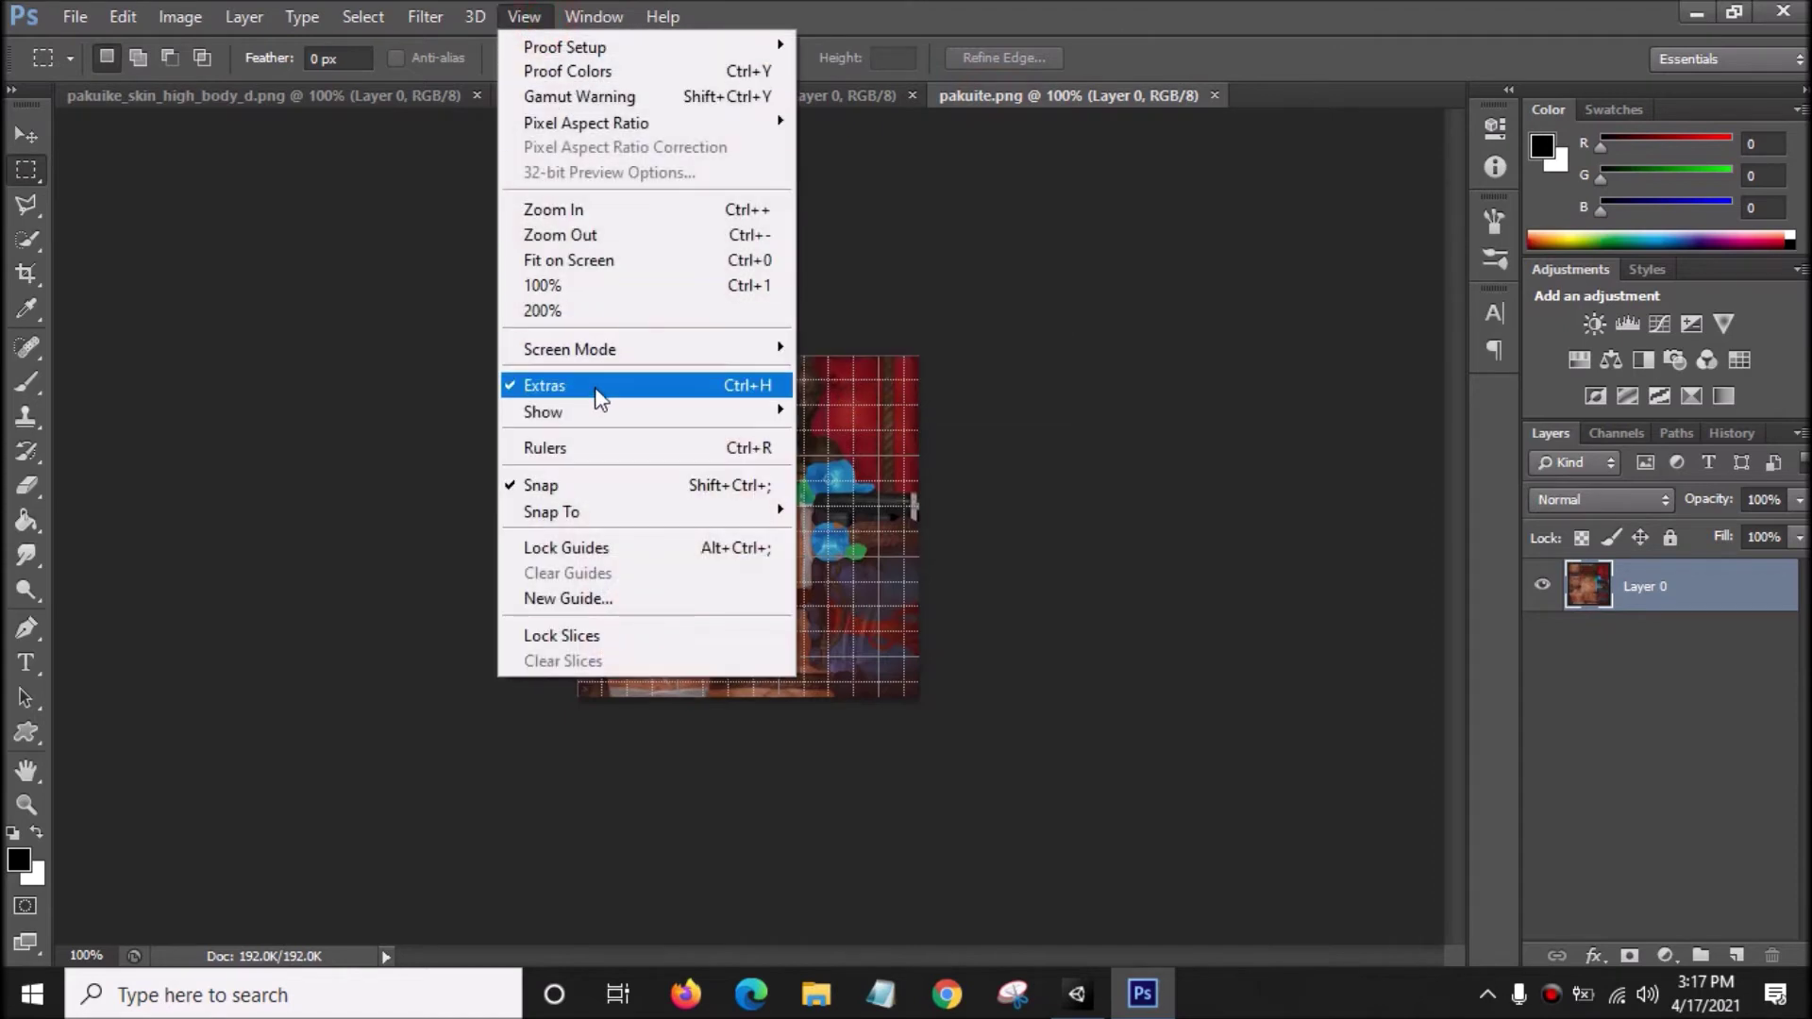
{"action": "left_click", "coordinate": [598, 387]}
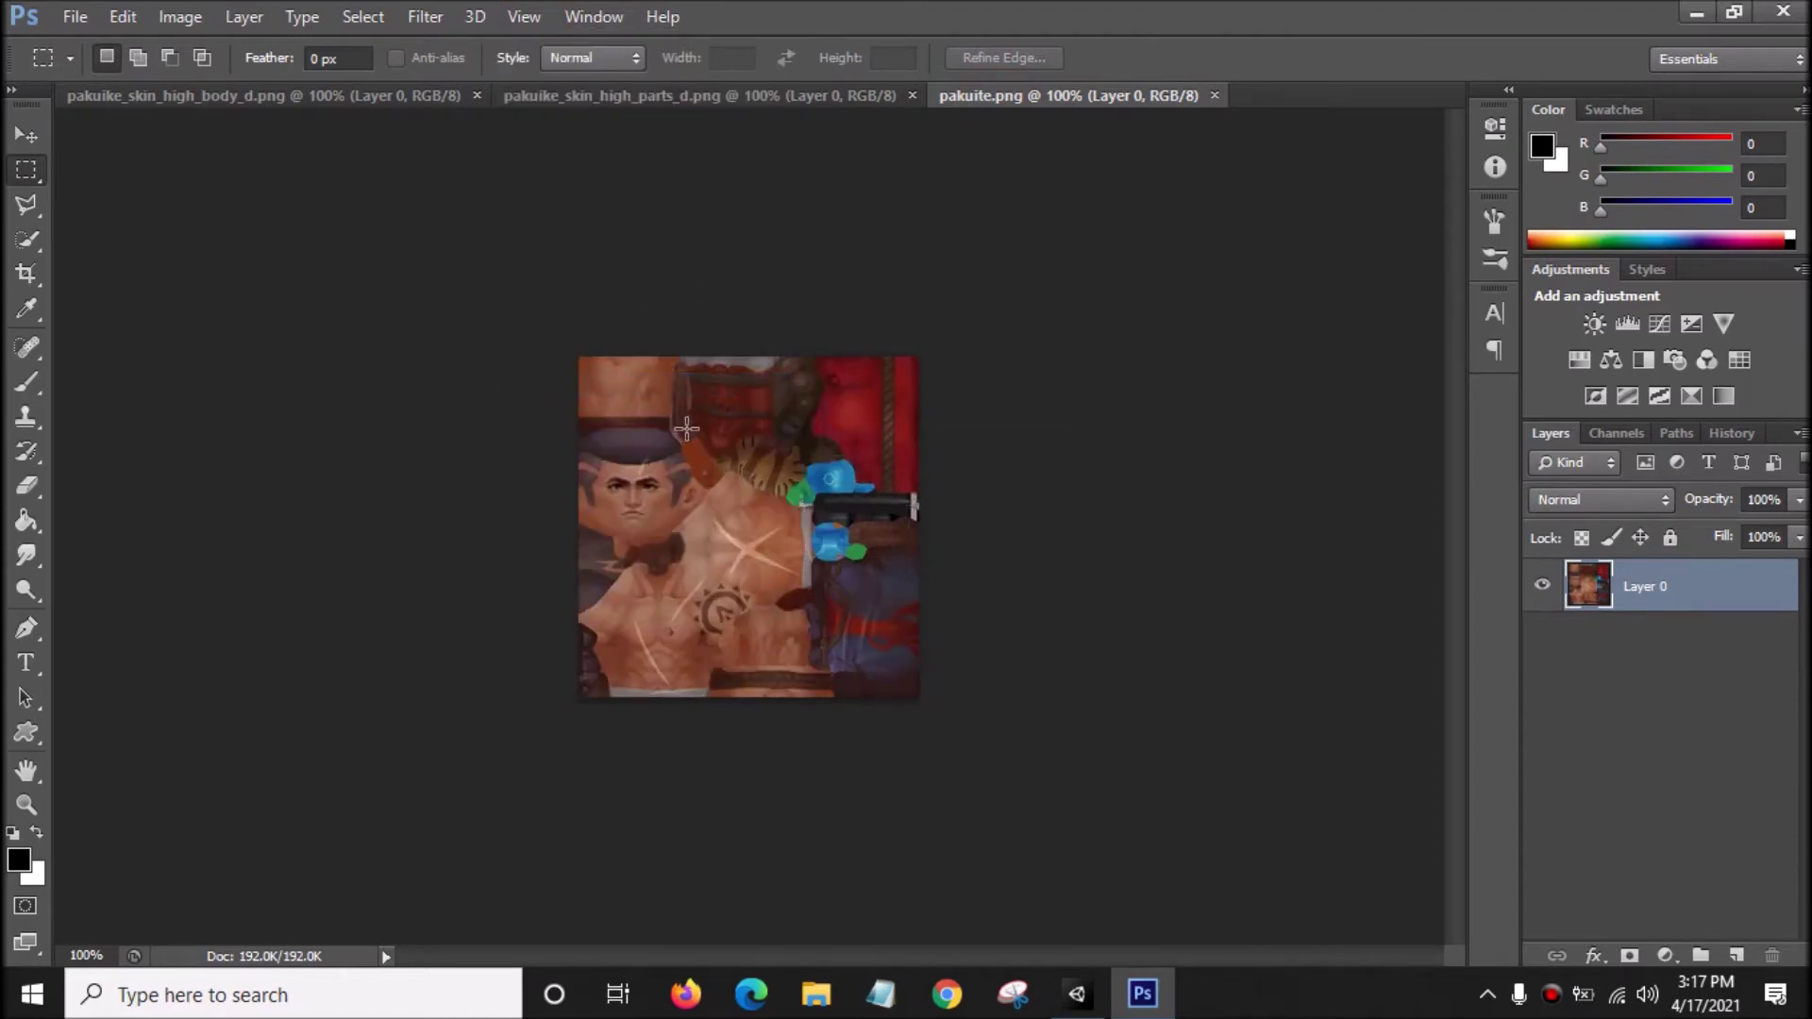
{"action": "left_click", "coordinate": [388, 98]}
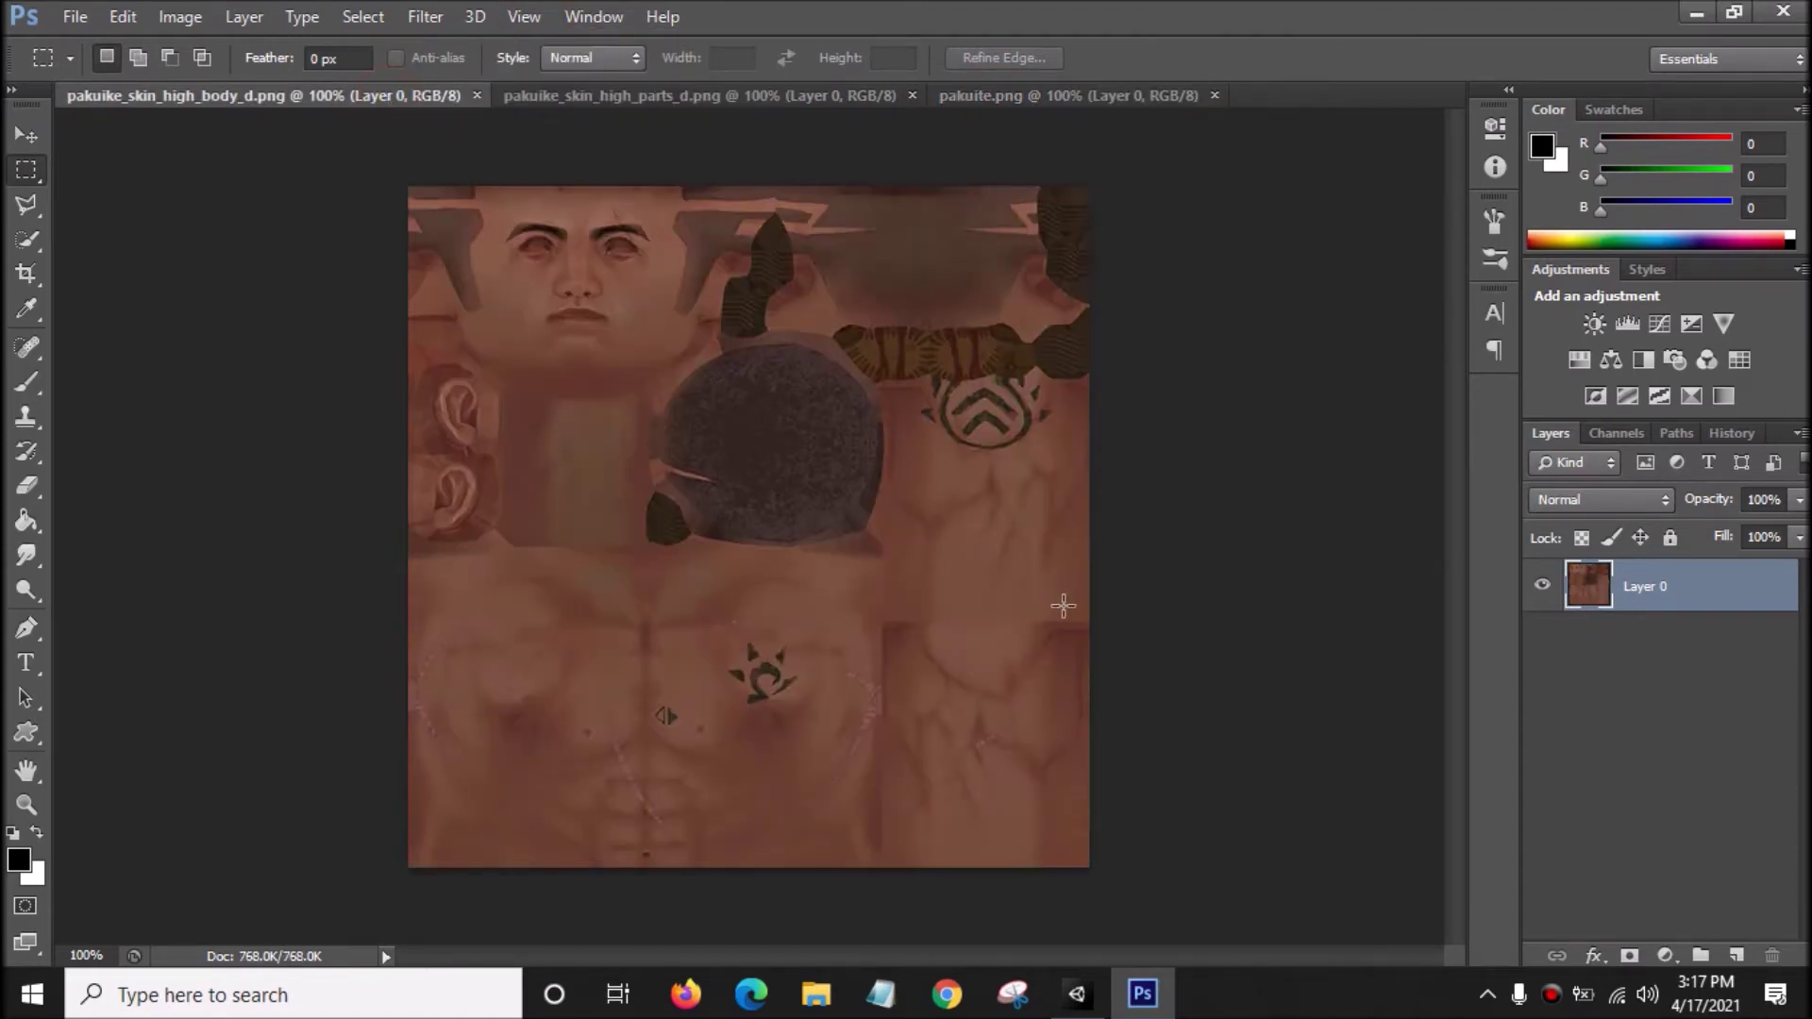
{"action": "left_click", "coordinate": [1667, 956]}
- Add a Levels layer to the body texture, pulling in white and black points for a lighter orange
{"action": "left_click", "coordinate": [1663, 504]}
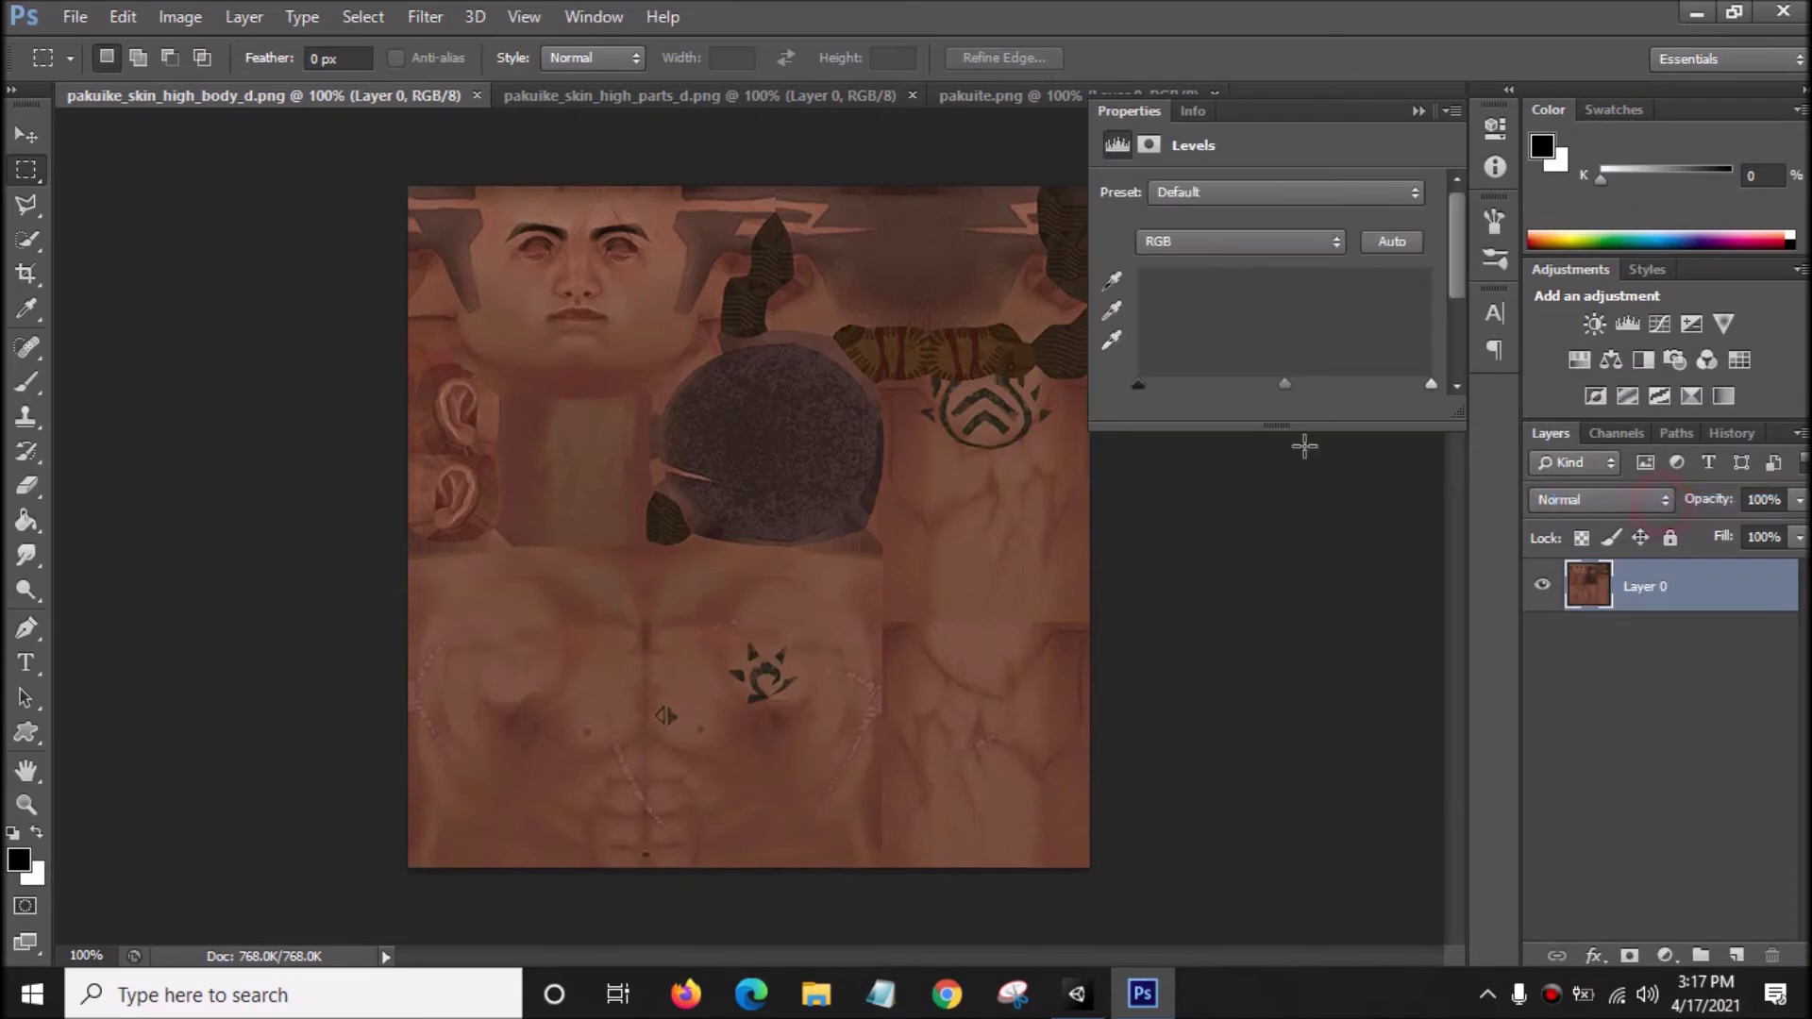
{"action": "left_click_drag", "start_coordinate": [1420, 384], "coordinate": [1259, 338]}
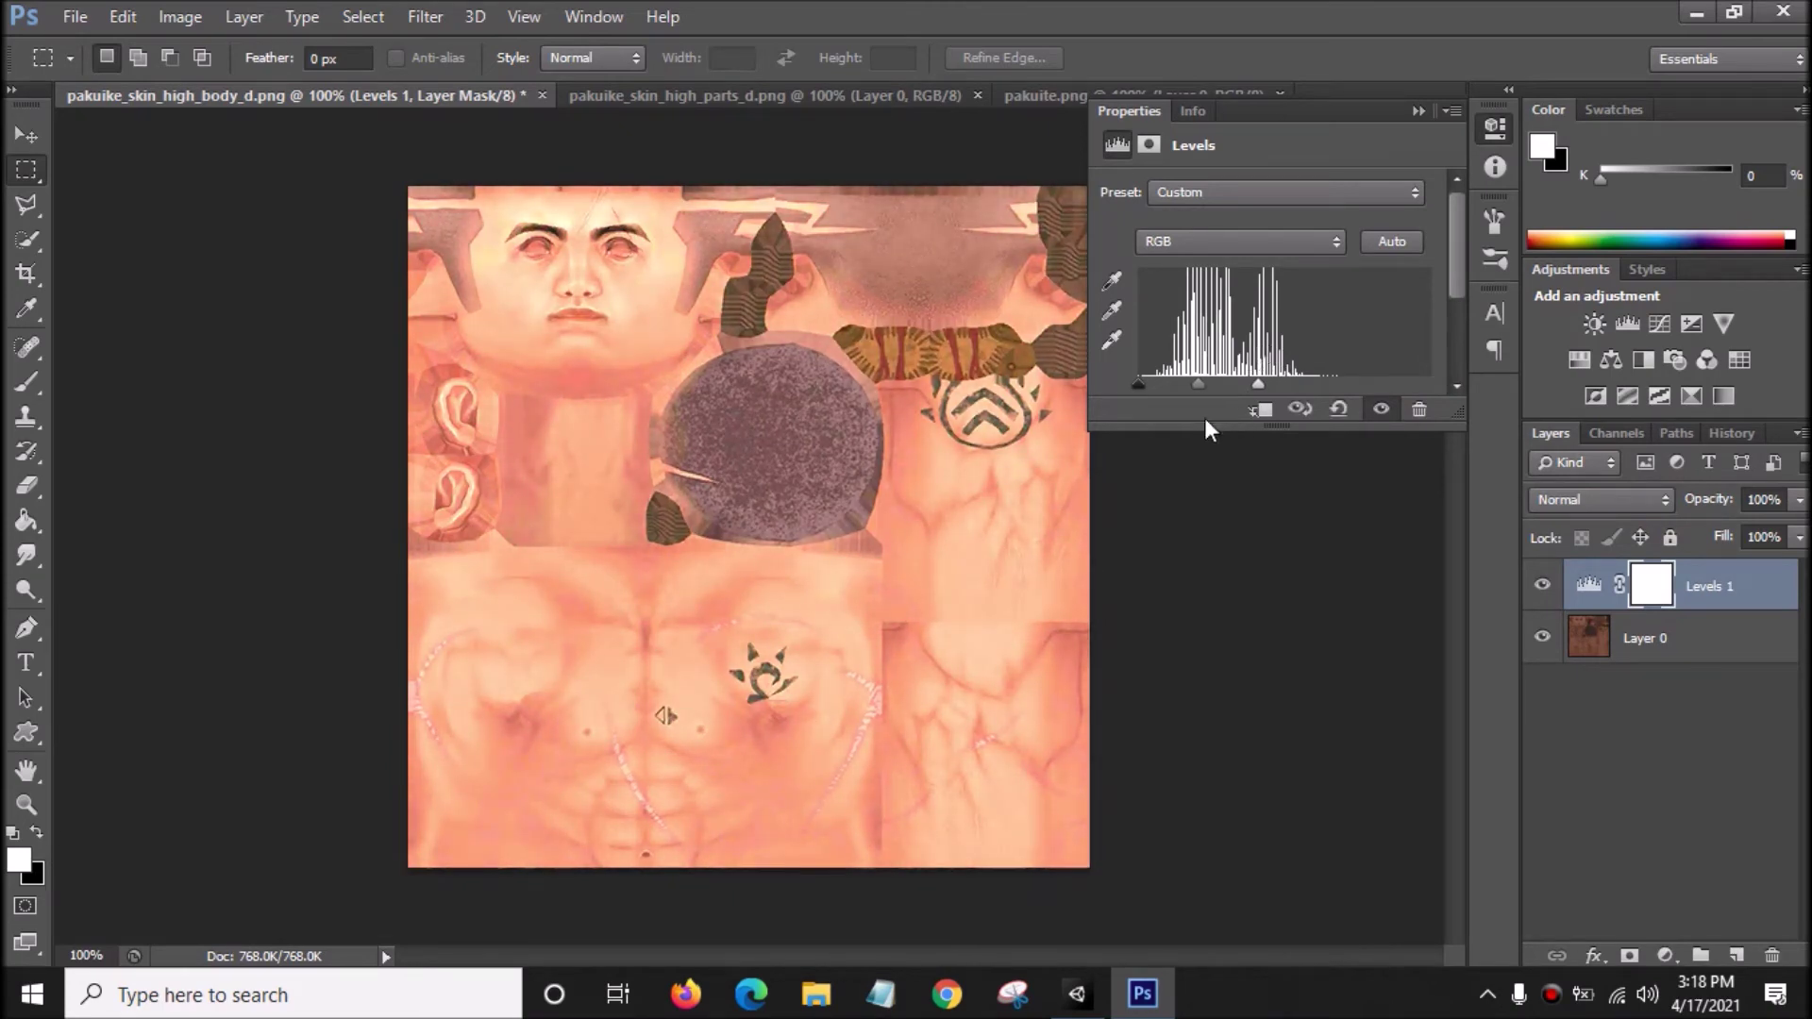
{"action": "left_click_drag", "start_coordinate": [1143, 383], "coordinate": [1254, 376]}
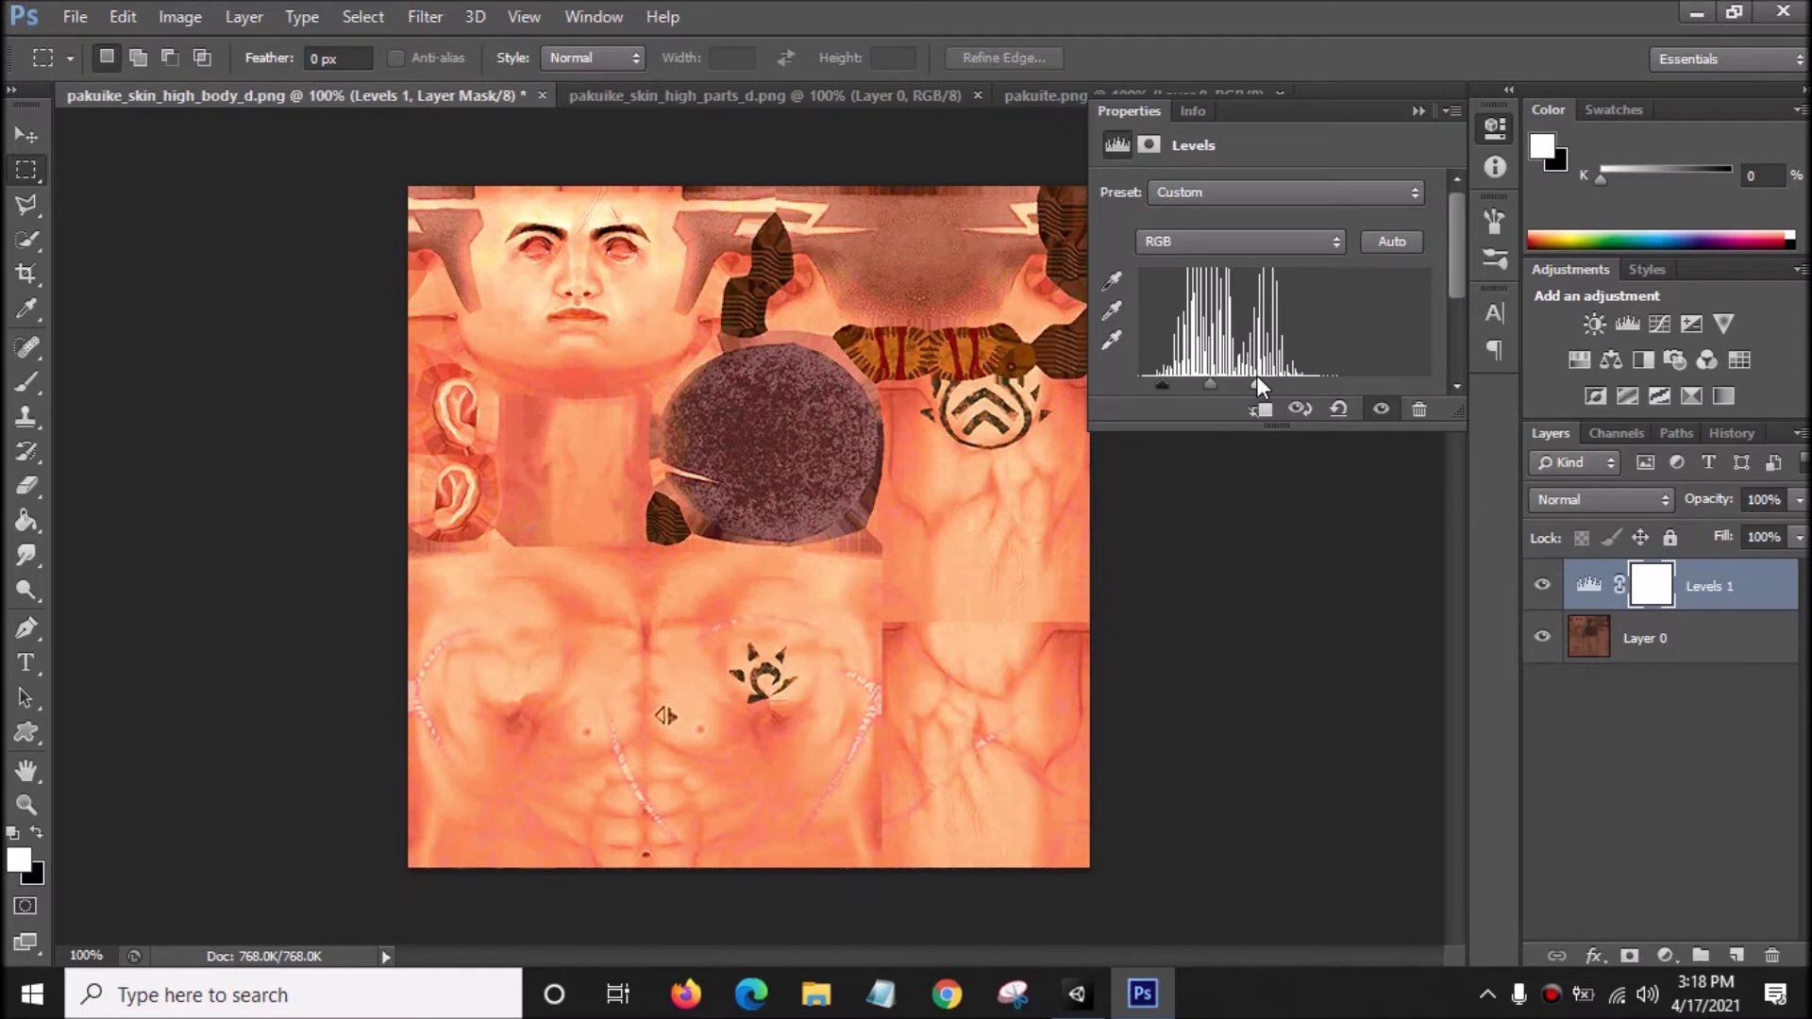
{"action": "left_click", "coordinate": [1419, 107]}
{"action": "left_click", "coordinate": [76, 17]}
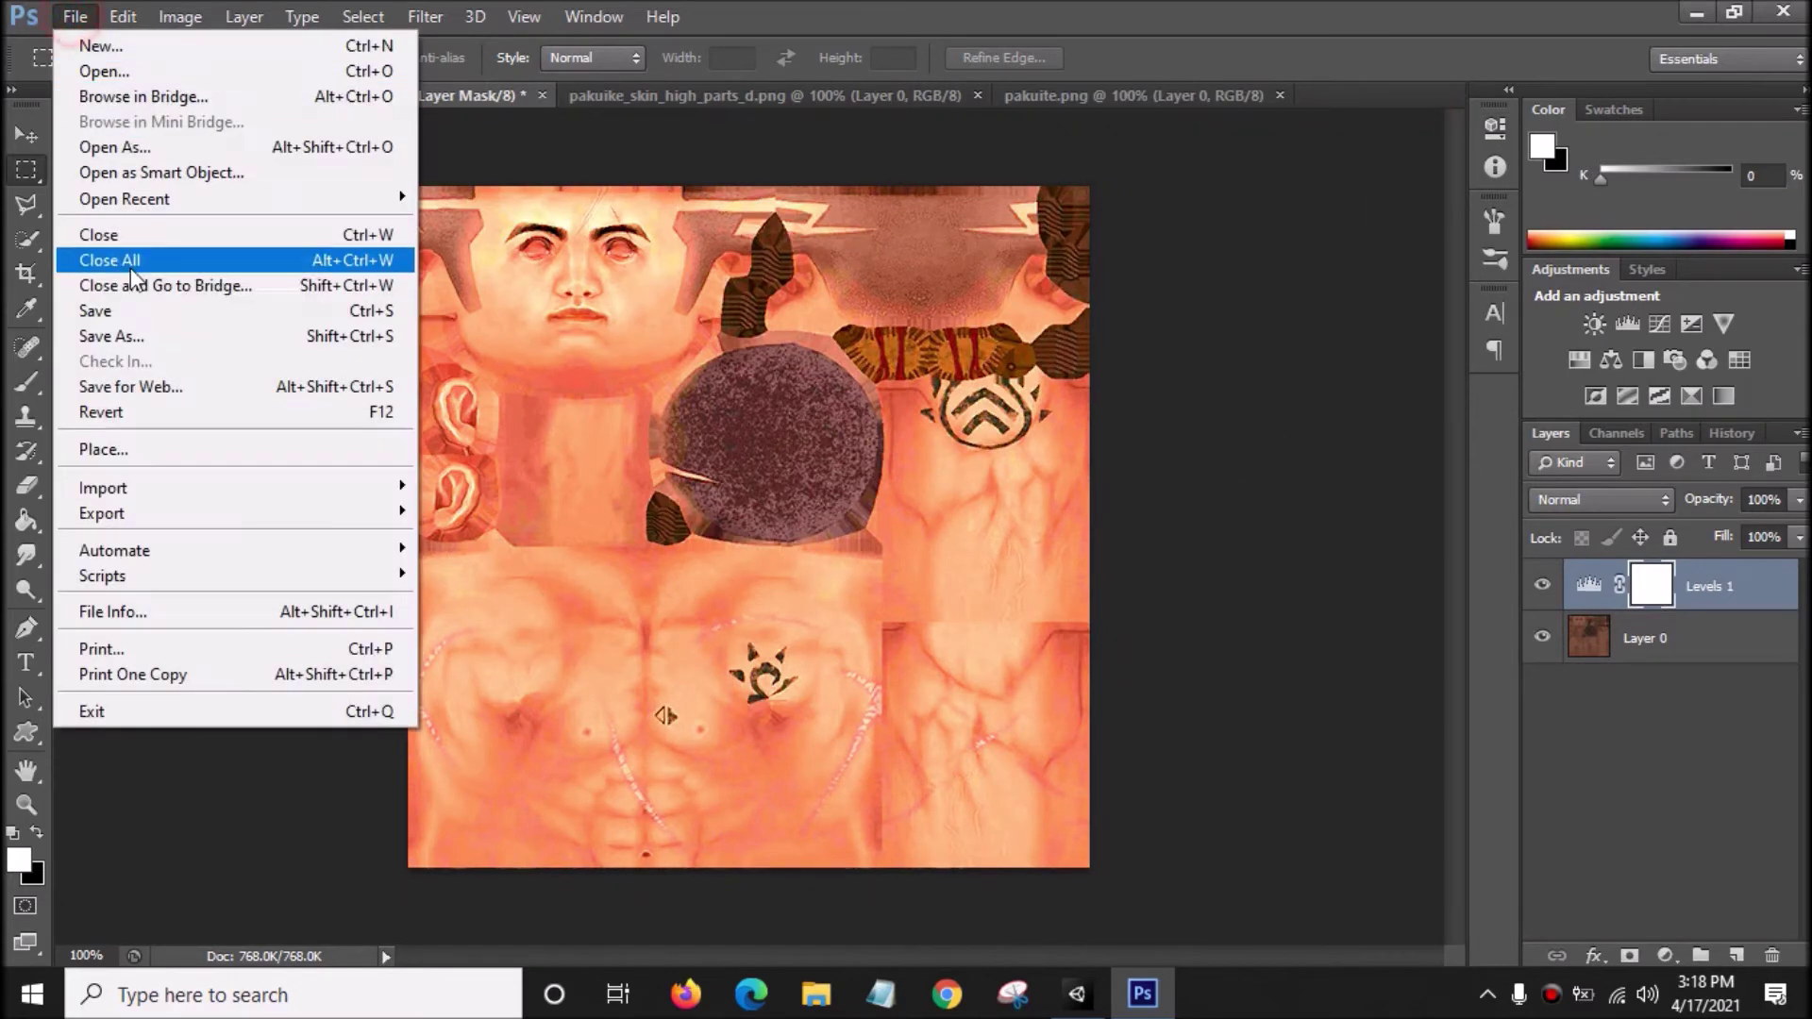
- Save the body texture as PNG pakuike_skin_high_body_d1.png, then close it without saving changes
{"action": "left_click", "coordinate": [169, 332]}
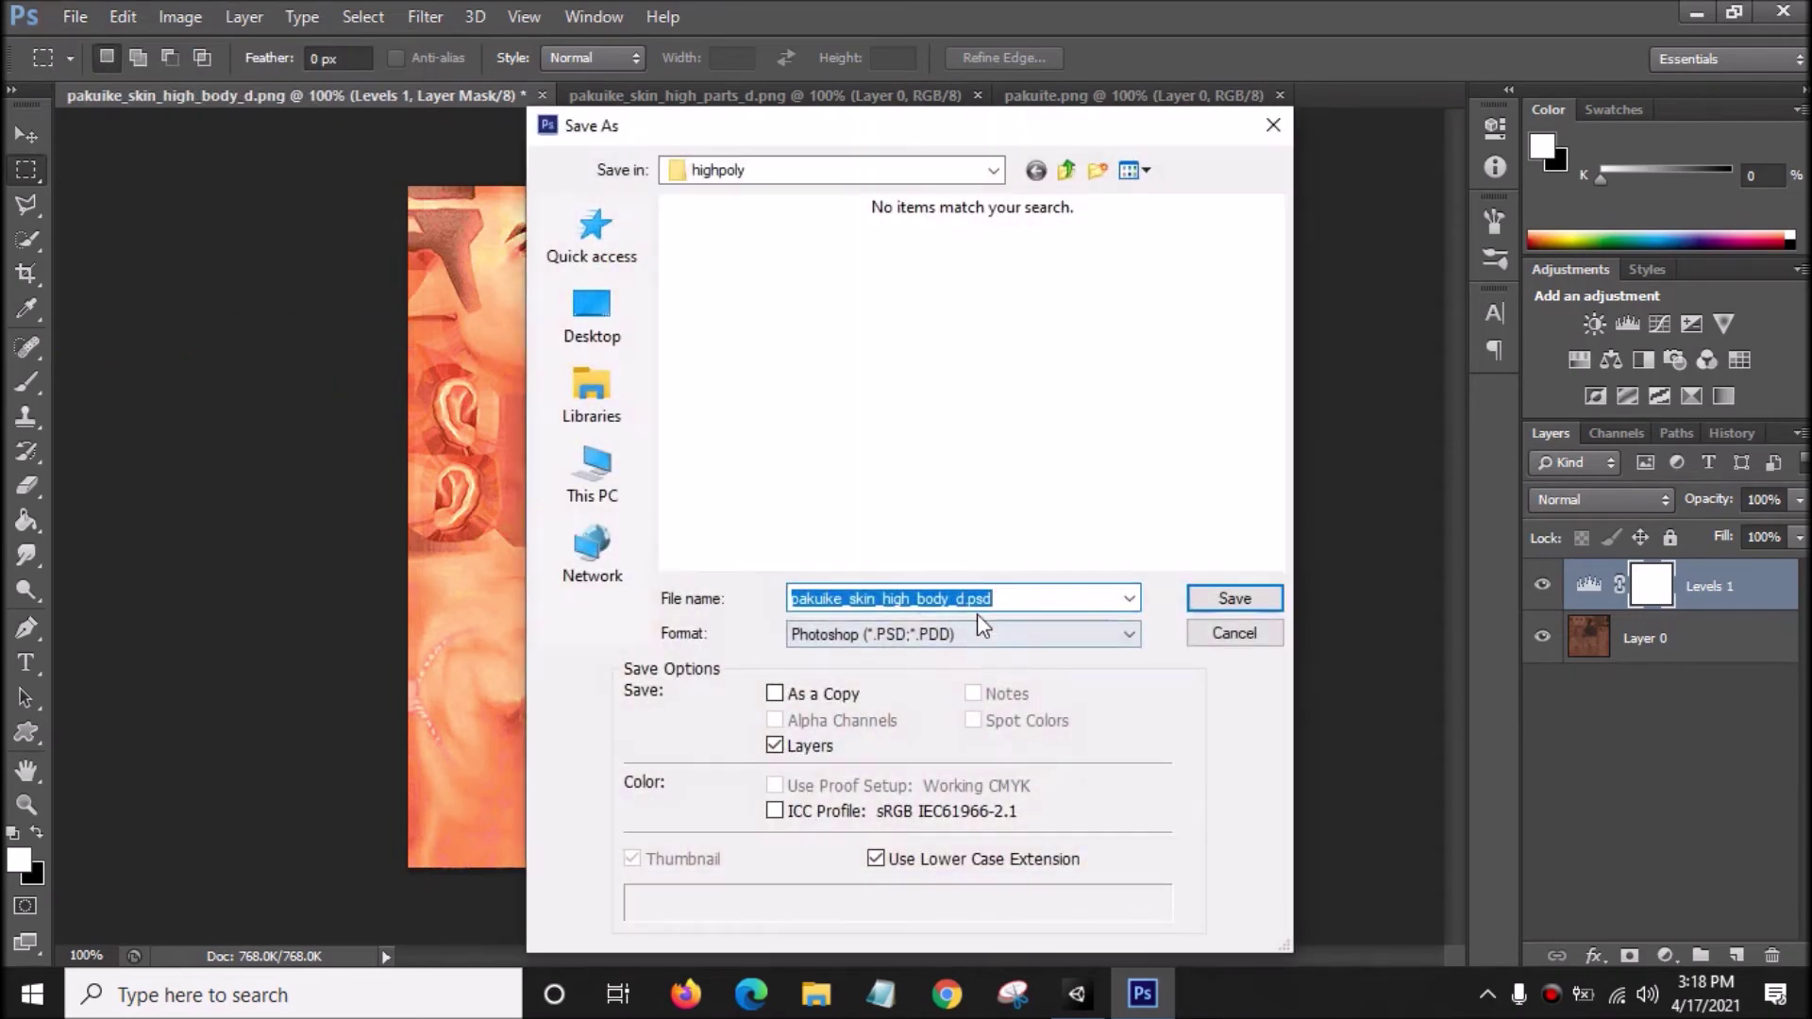
{"action": "double_click", "coordinate": [967, 598]}
{"action": "left_click", "coordinate": [944, 634]}
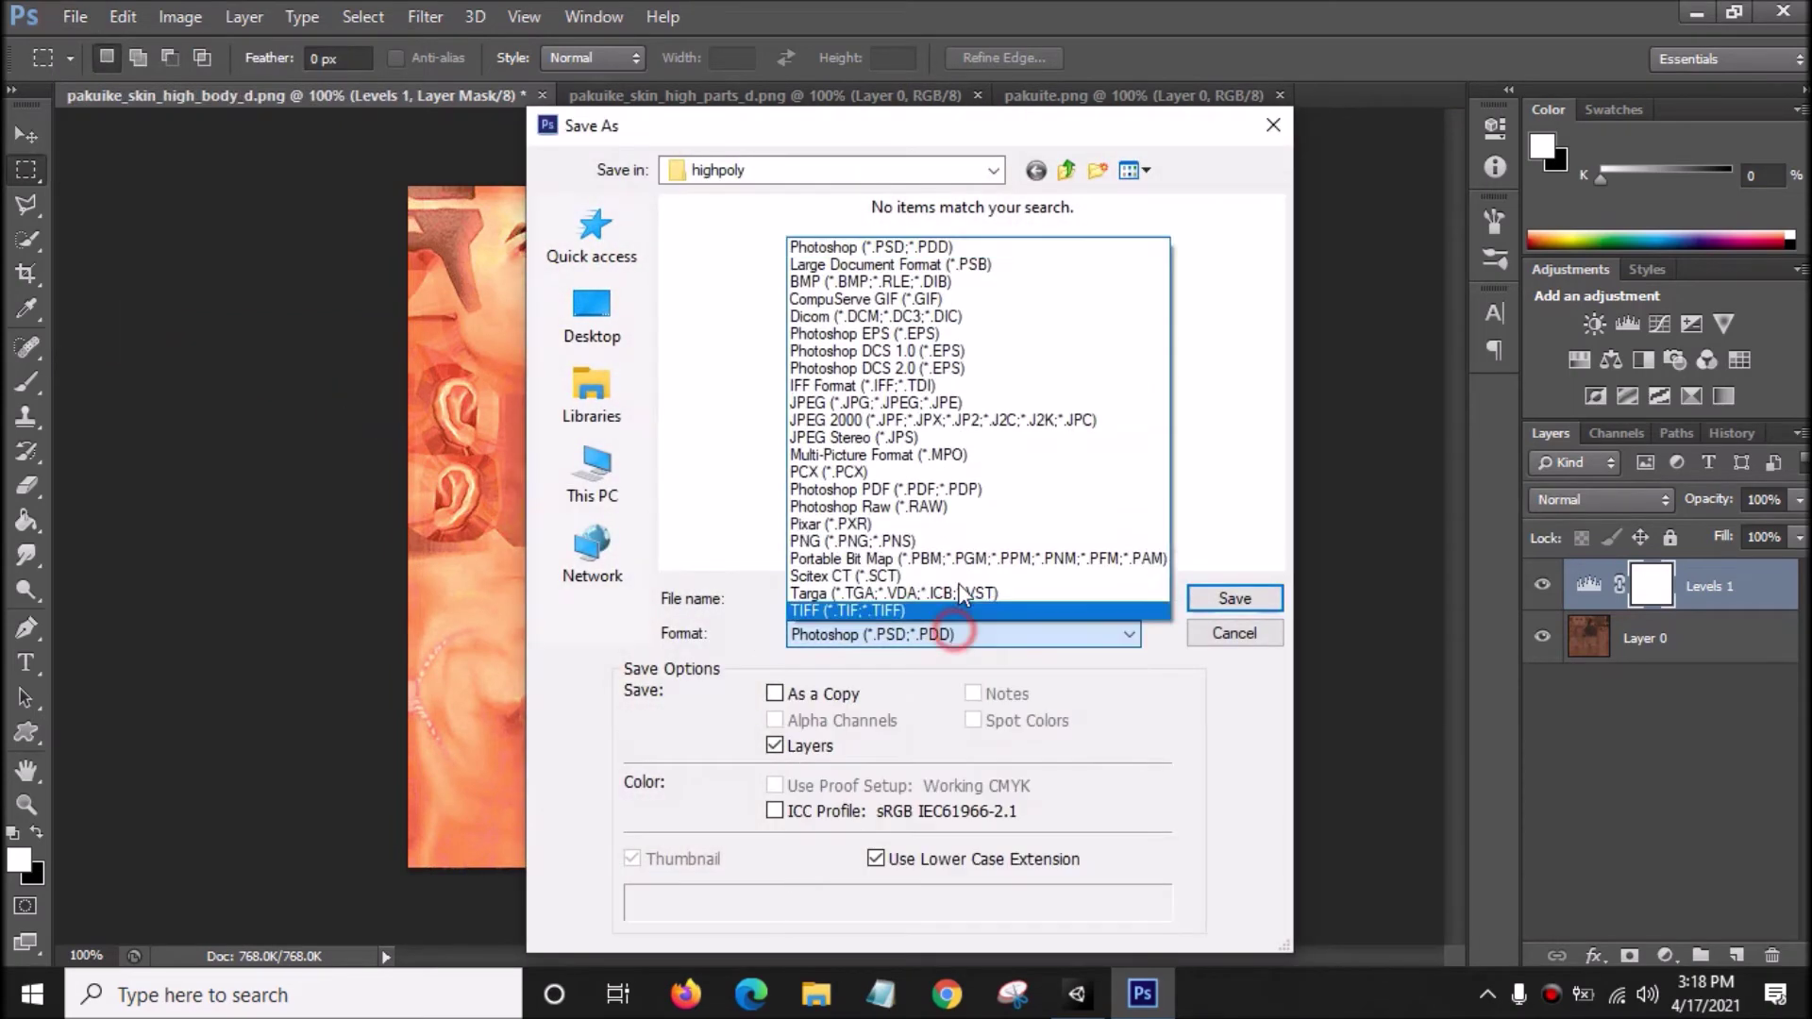
{"action": "left_click", "coordinate": [931, 540]}
{"action": "left_click", "coordinate": [965, 598]}
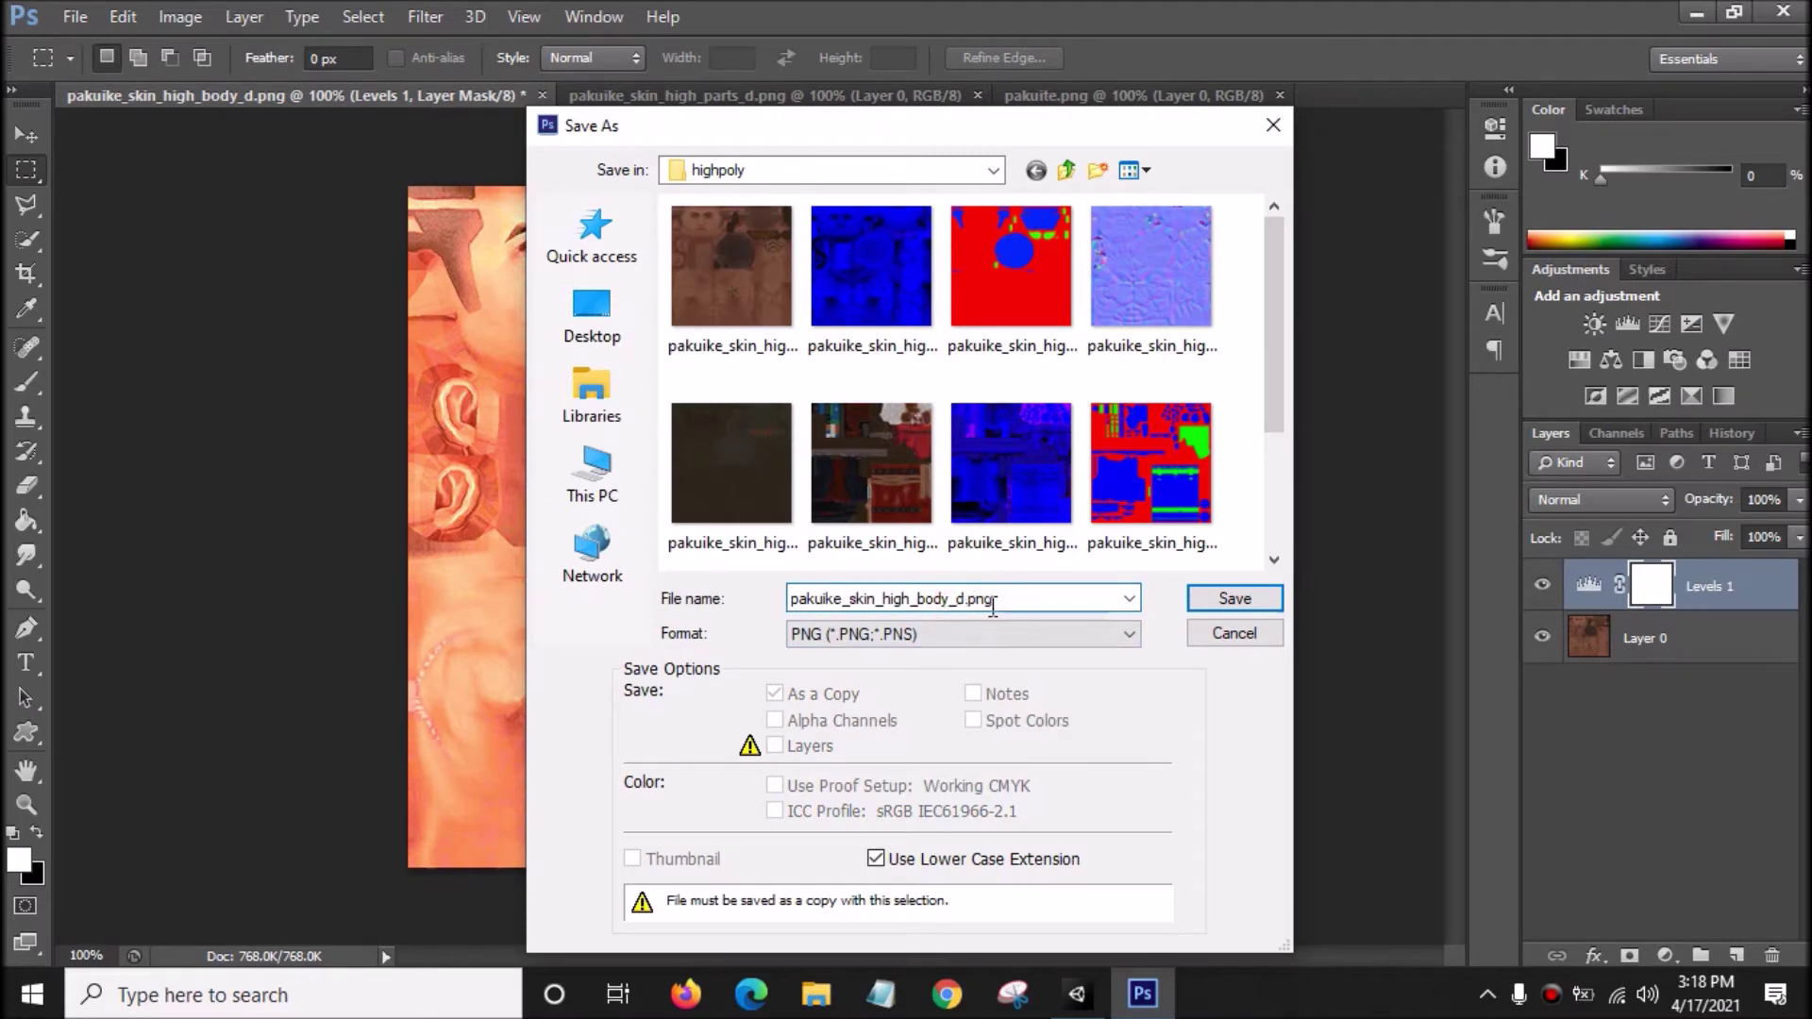
{"action": "left_click", "coordinate": [970, 599]}
{"action": "left_click", "coordinate": [1232, 598]}
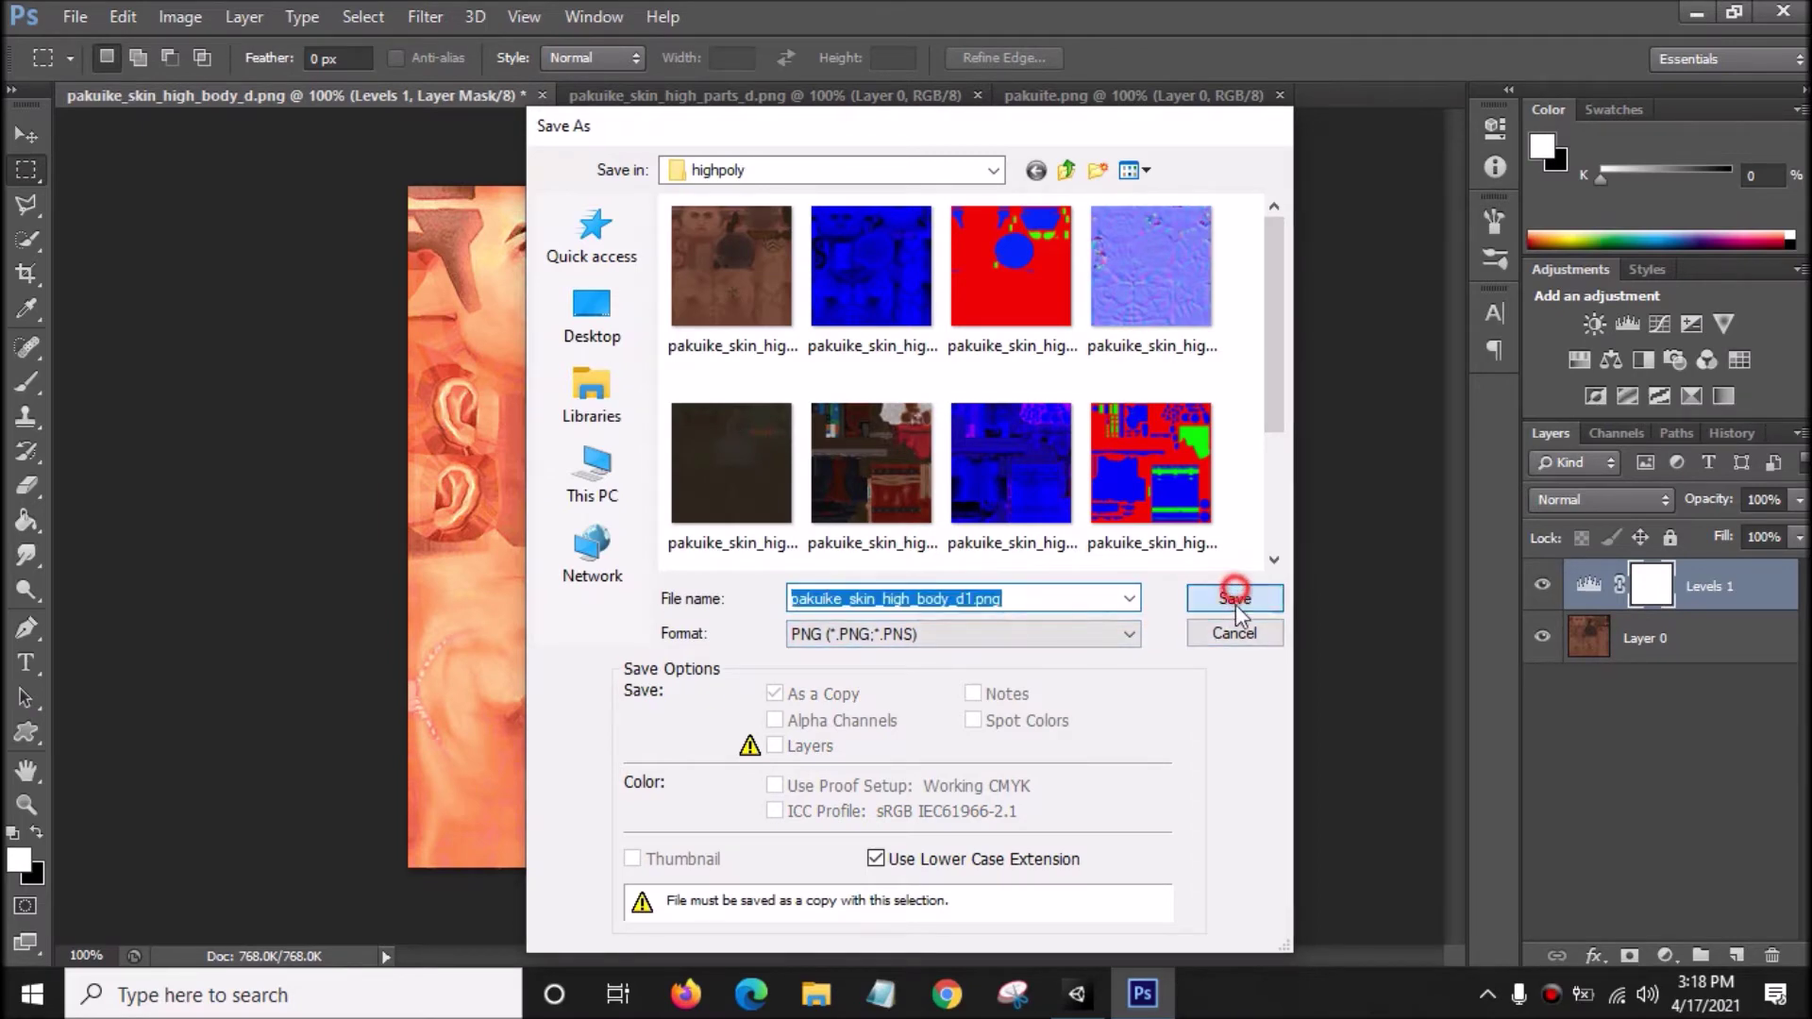
{"action": "left_click", "coordinate": [1057, 304]}
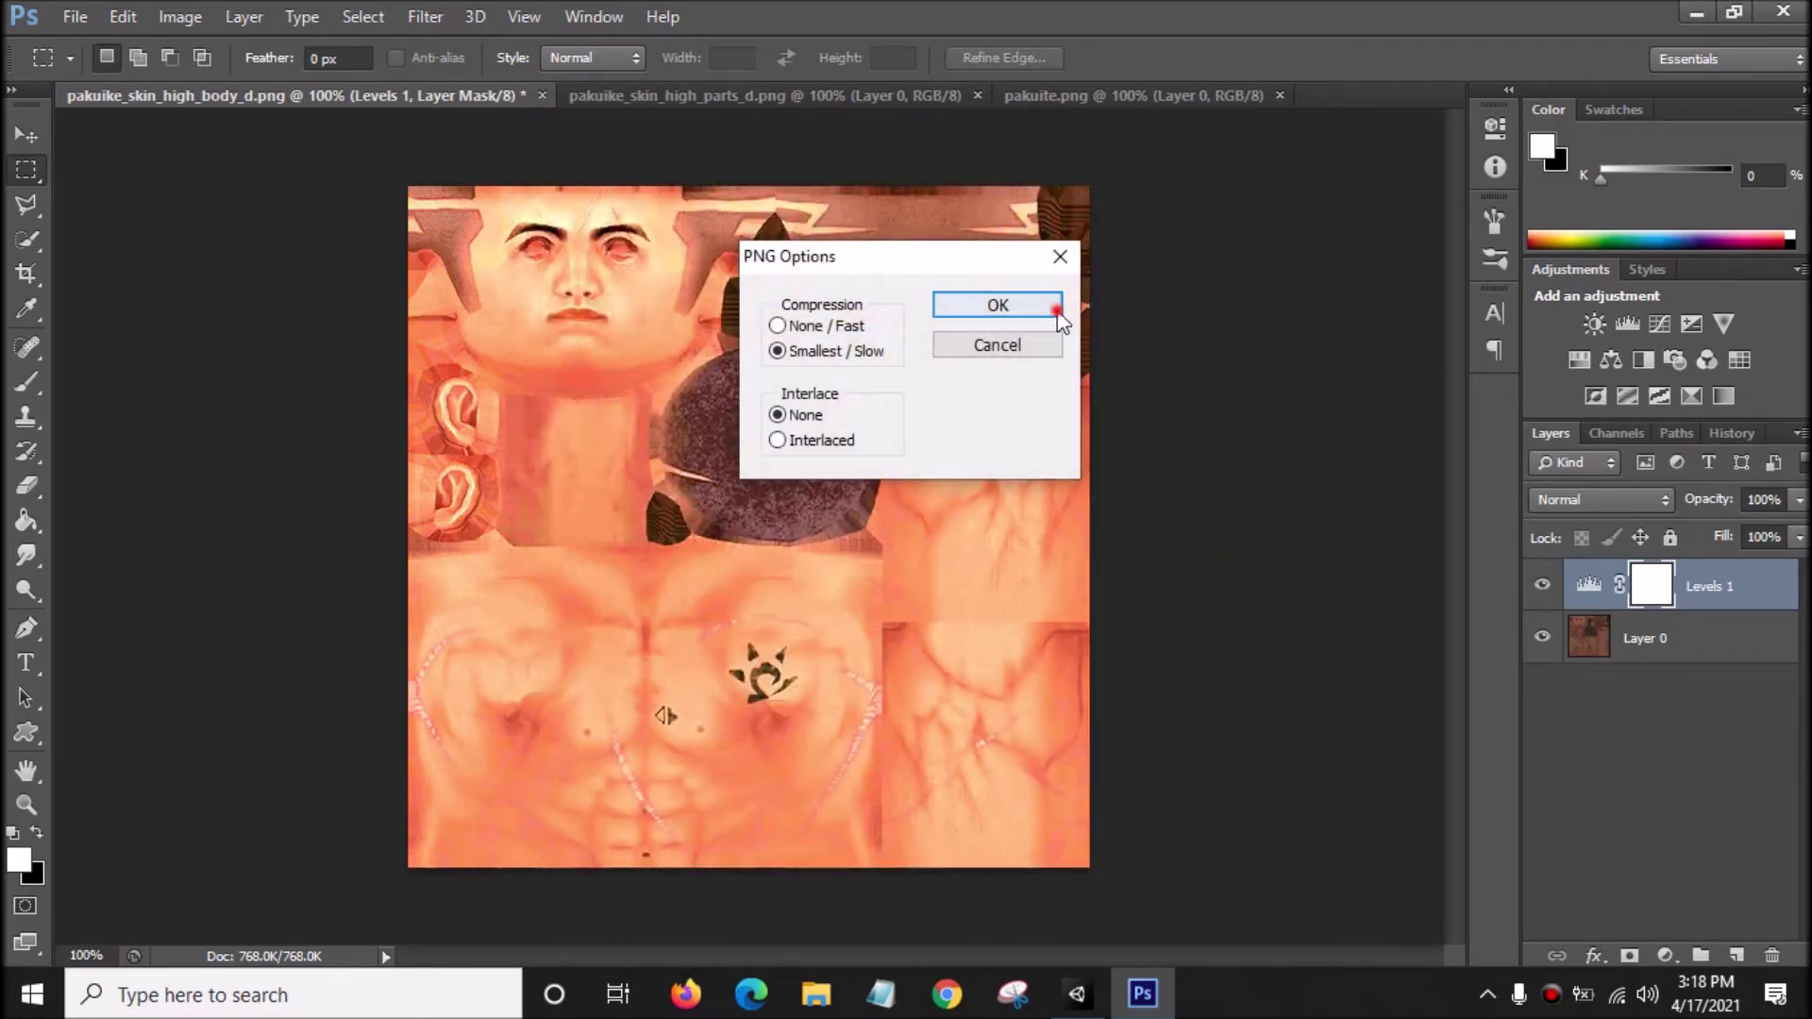
{"action": "left_click", "coordinate": [541, 95]}
{"action": "left_click", "coordinate": [915, 394]}
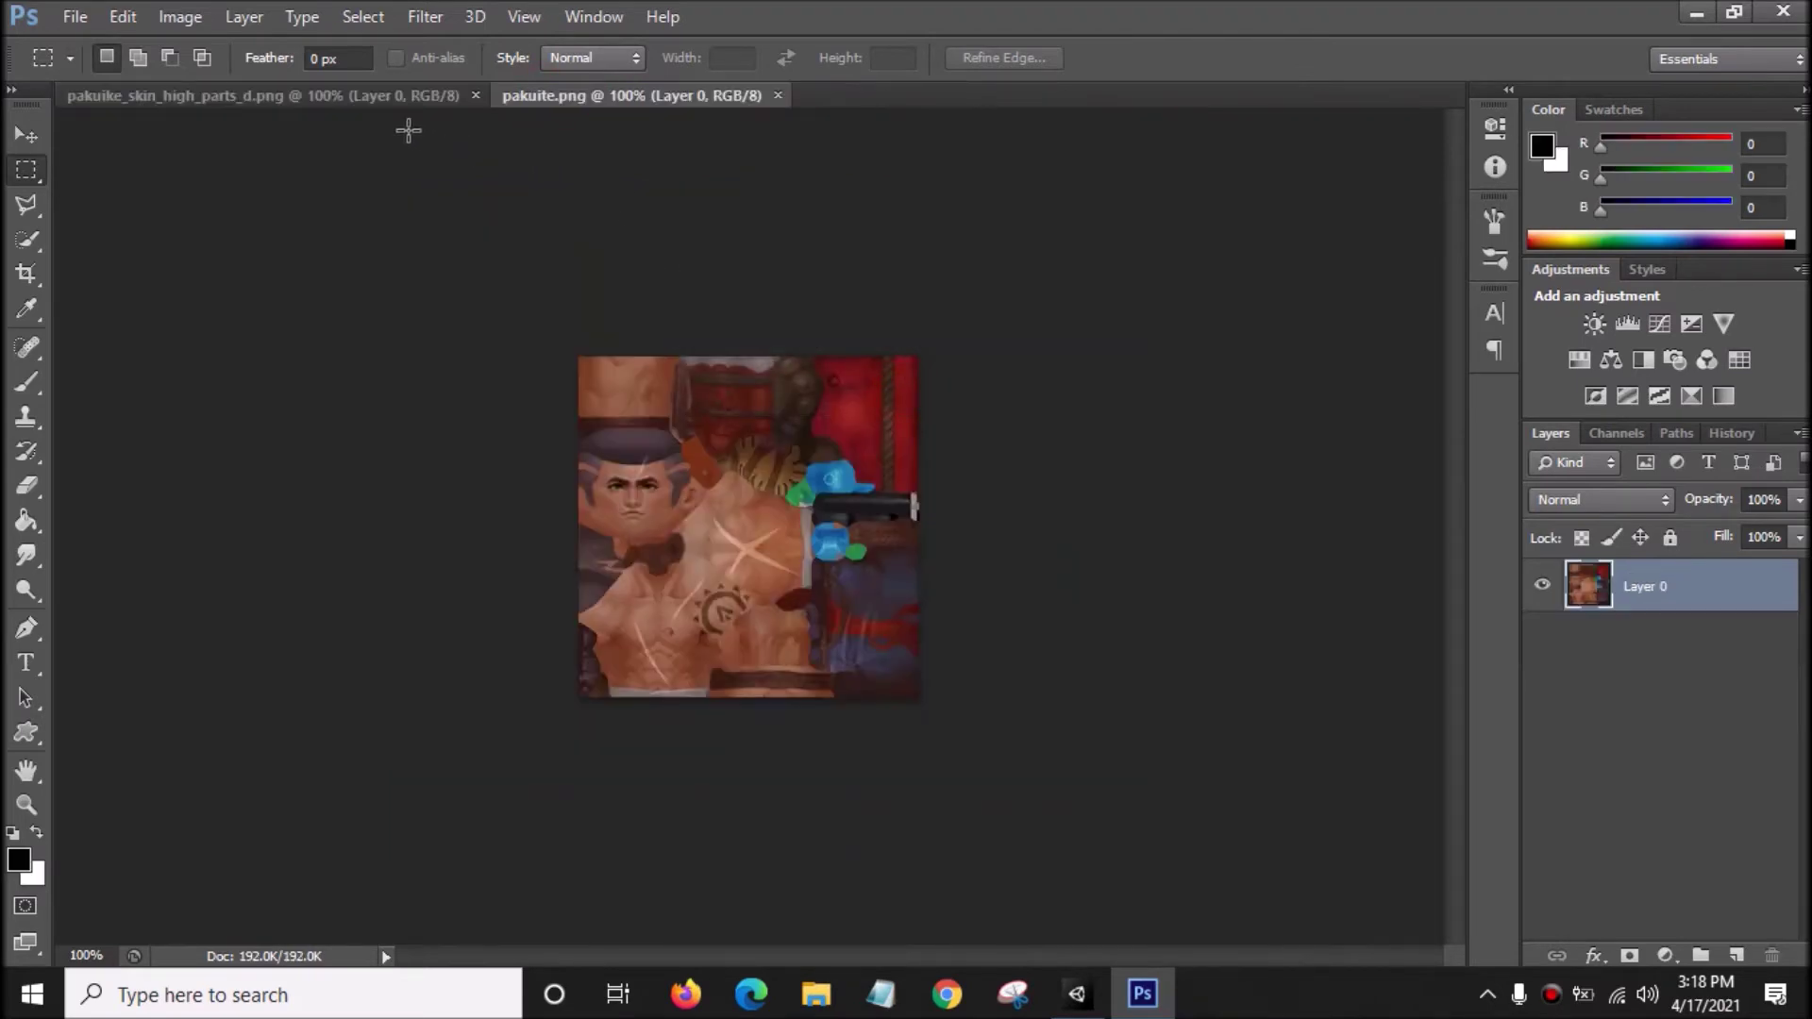
- Add a Levels layer to pakuike_skin_high_parts_d.png, moving the white point left to lighten its reds and browns
{"action": "left_click", "coordinate": [396, 96]}
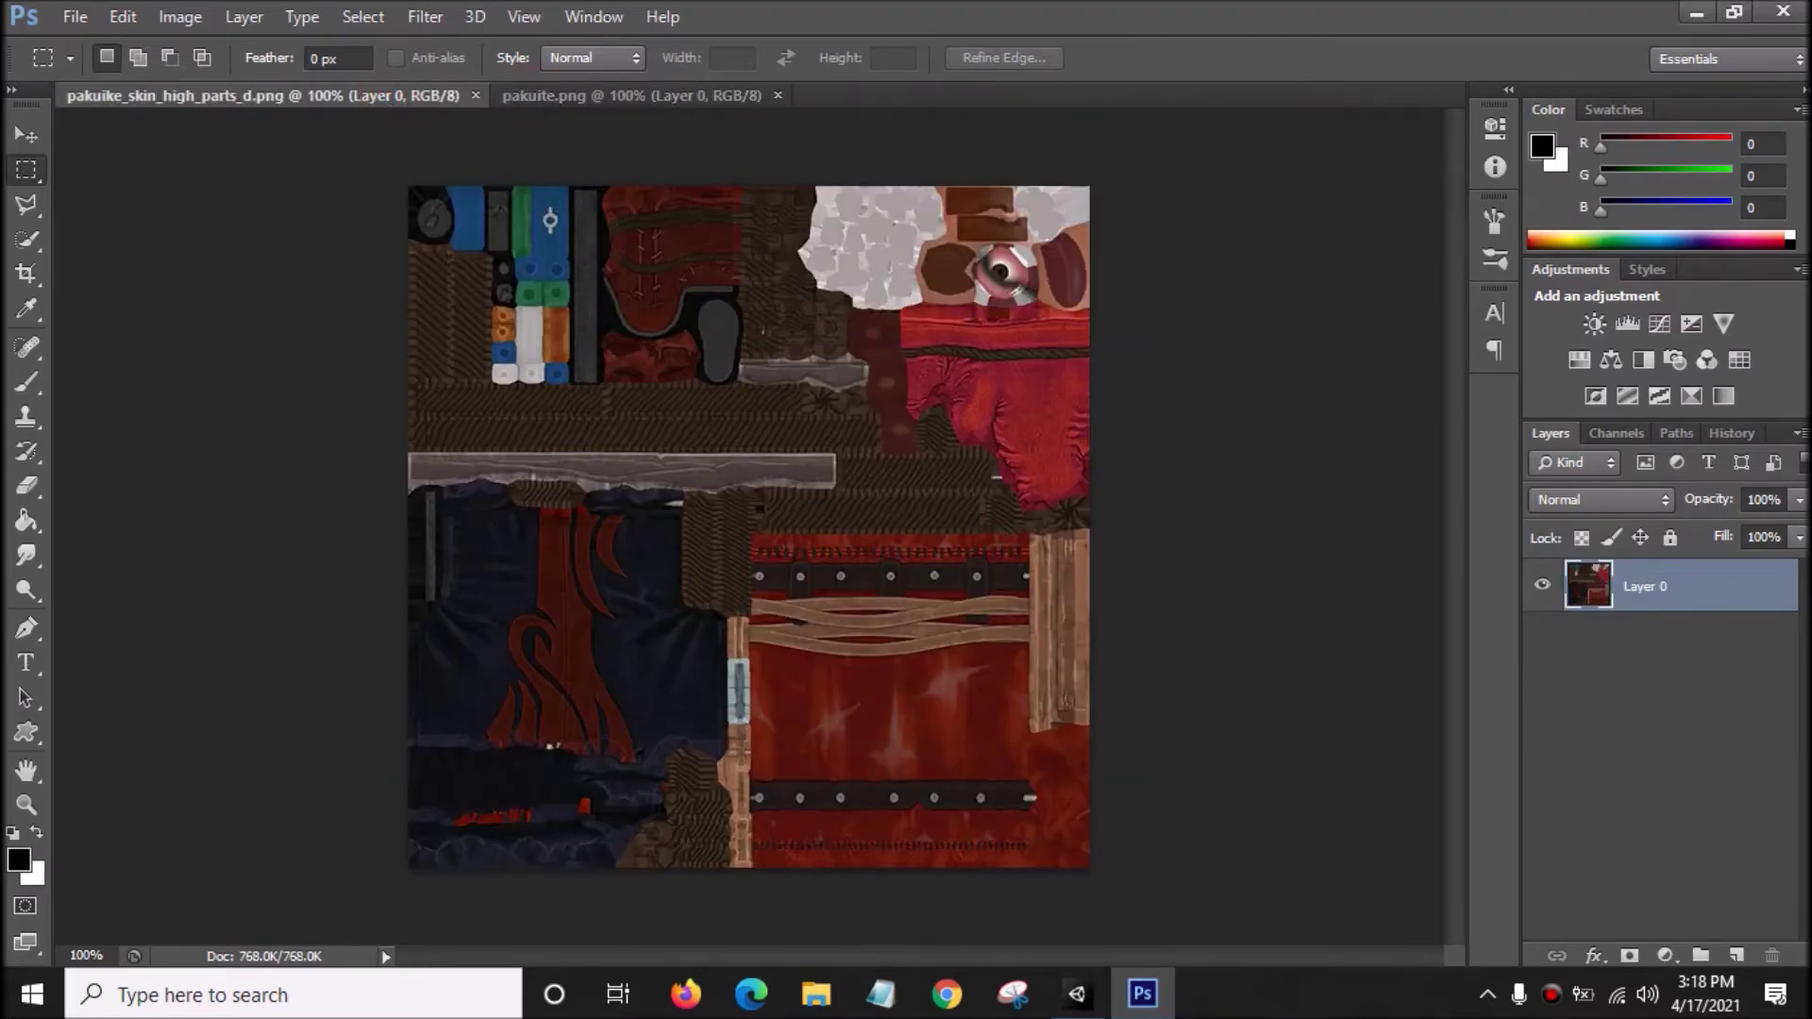
{"action": "left_click", "coordinate": [1666, 955]}
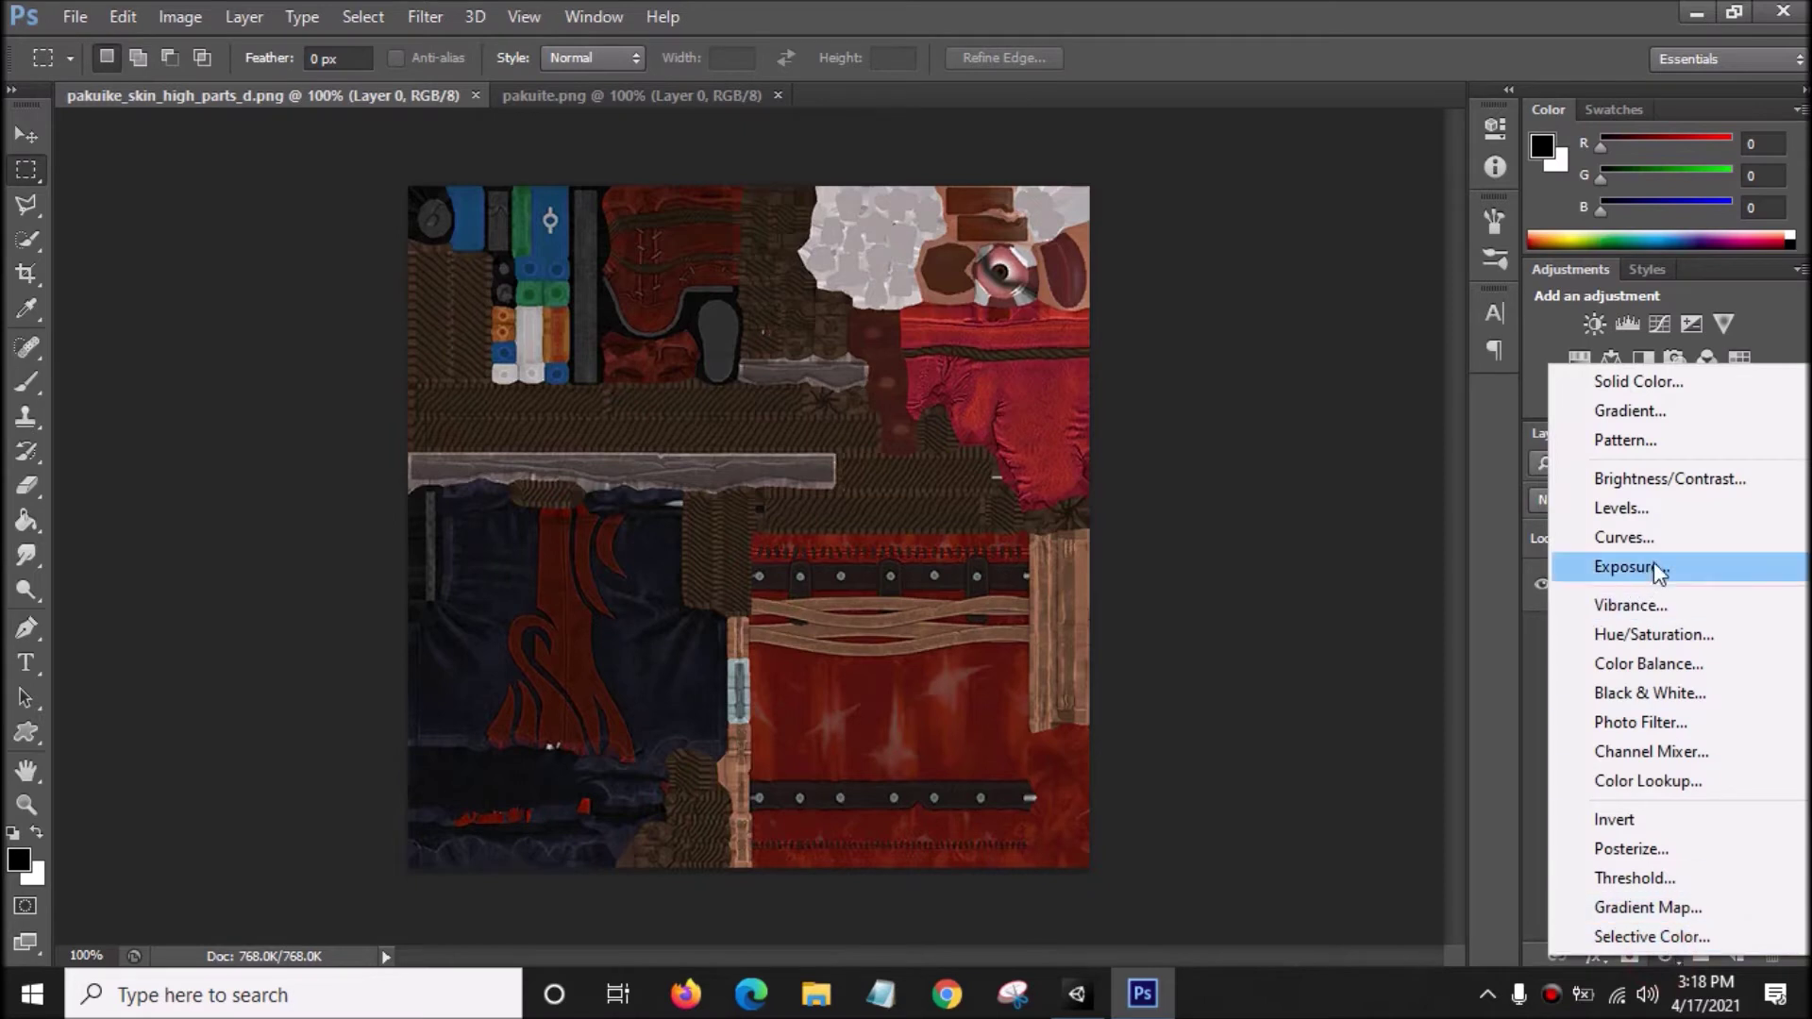
{"action": "left_click", "coordinate": [1621, 508]}
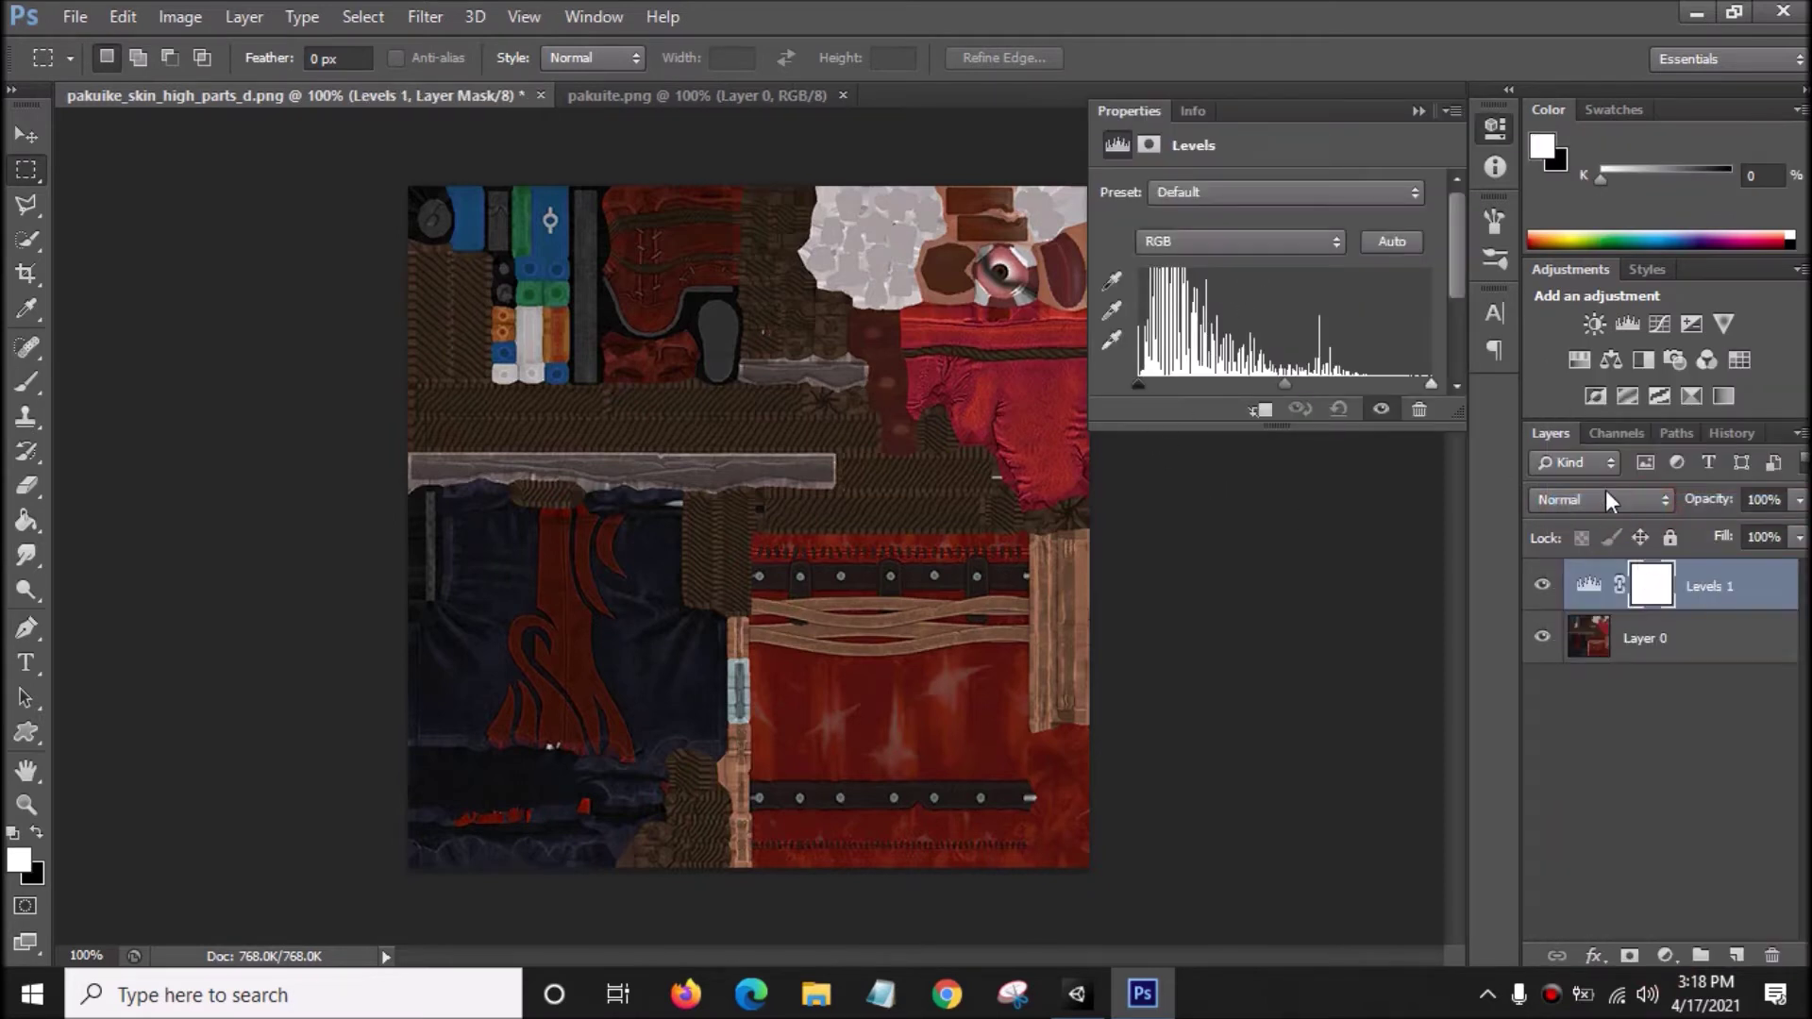
{"action": "left_click_drag", "start_coordinate": [1427, 384], "coordinate": [1280, 370]}
{"action": "left_click_drag", "start_coordinate": [1140, 380], "coordinate": [1152, 380]}
{"action": "left_click_drag", "start_coordinate": [1278, 383], "coordinate": [1268, 382]}
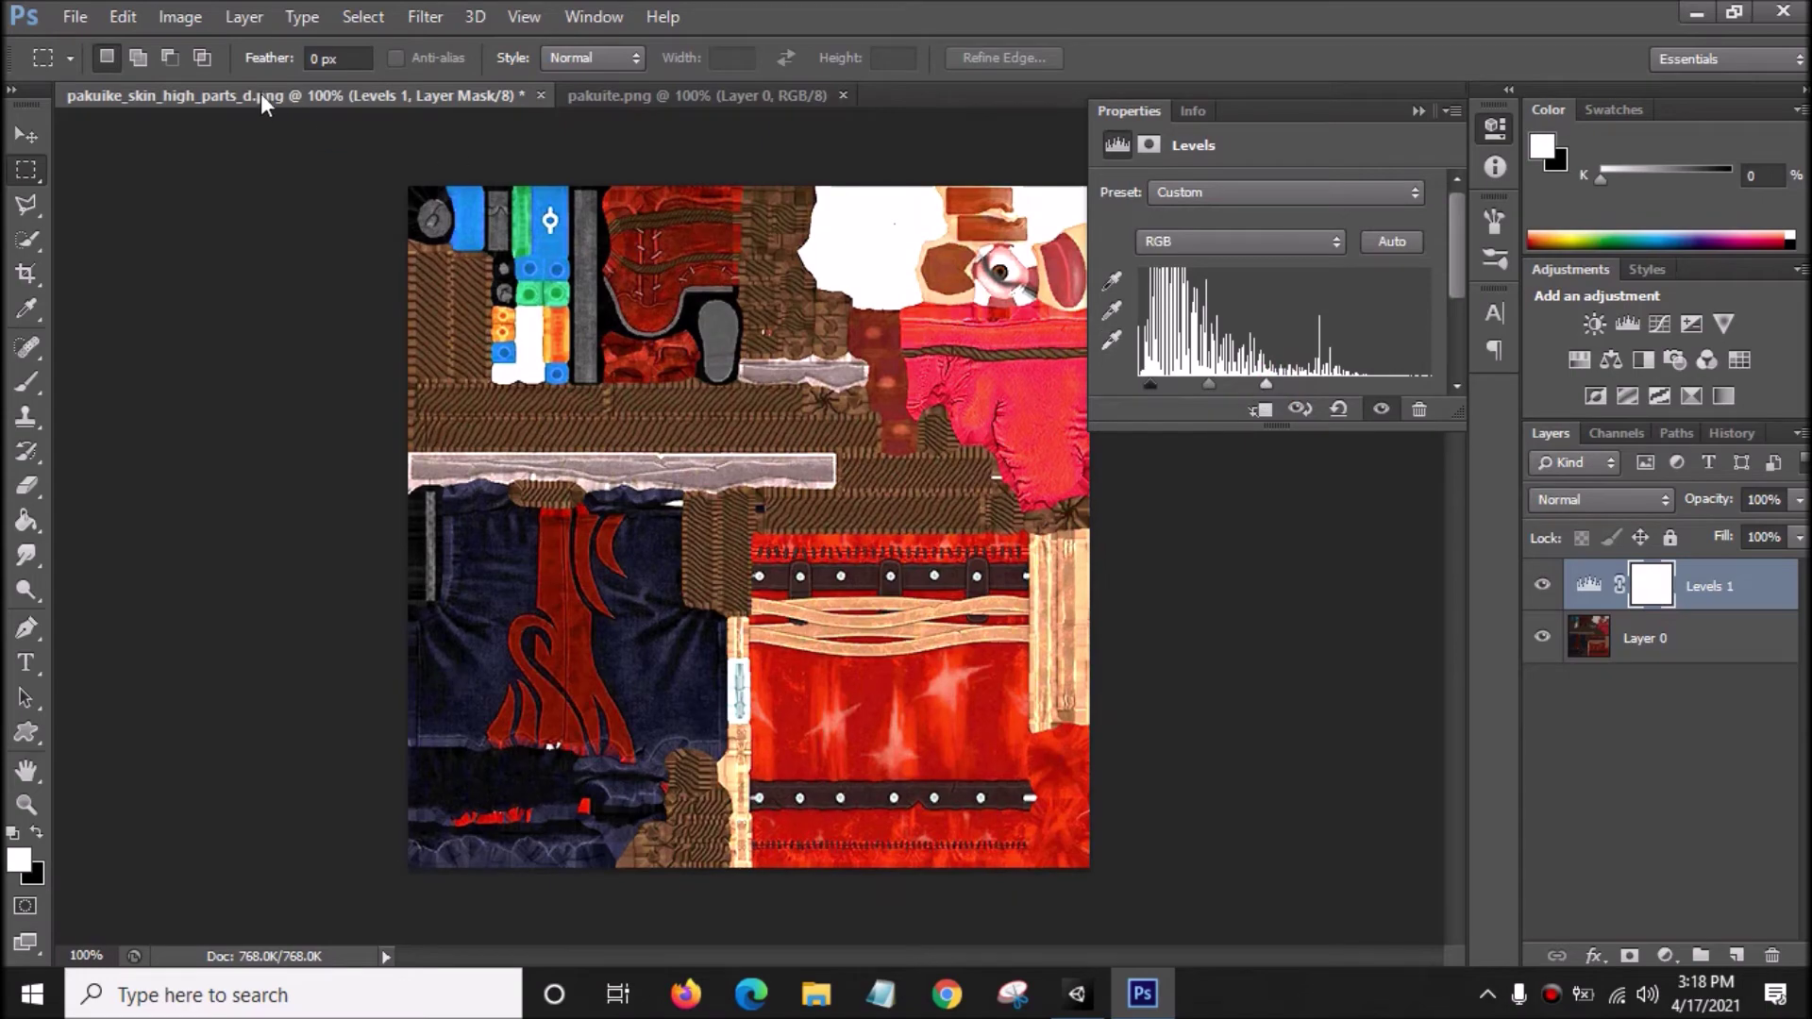
{"action": "left_click", "coordinate": [76, 17]}
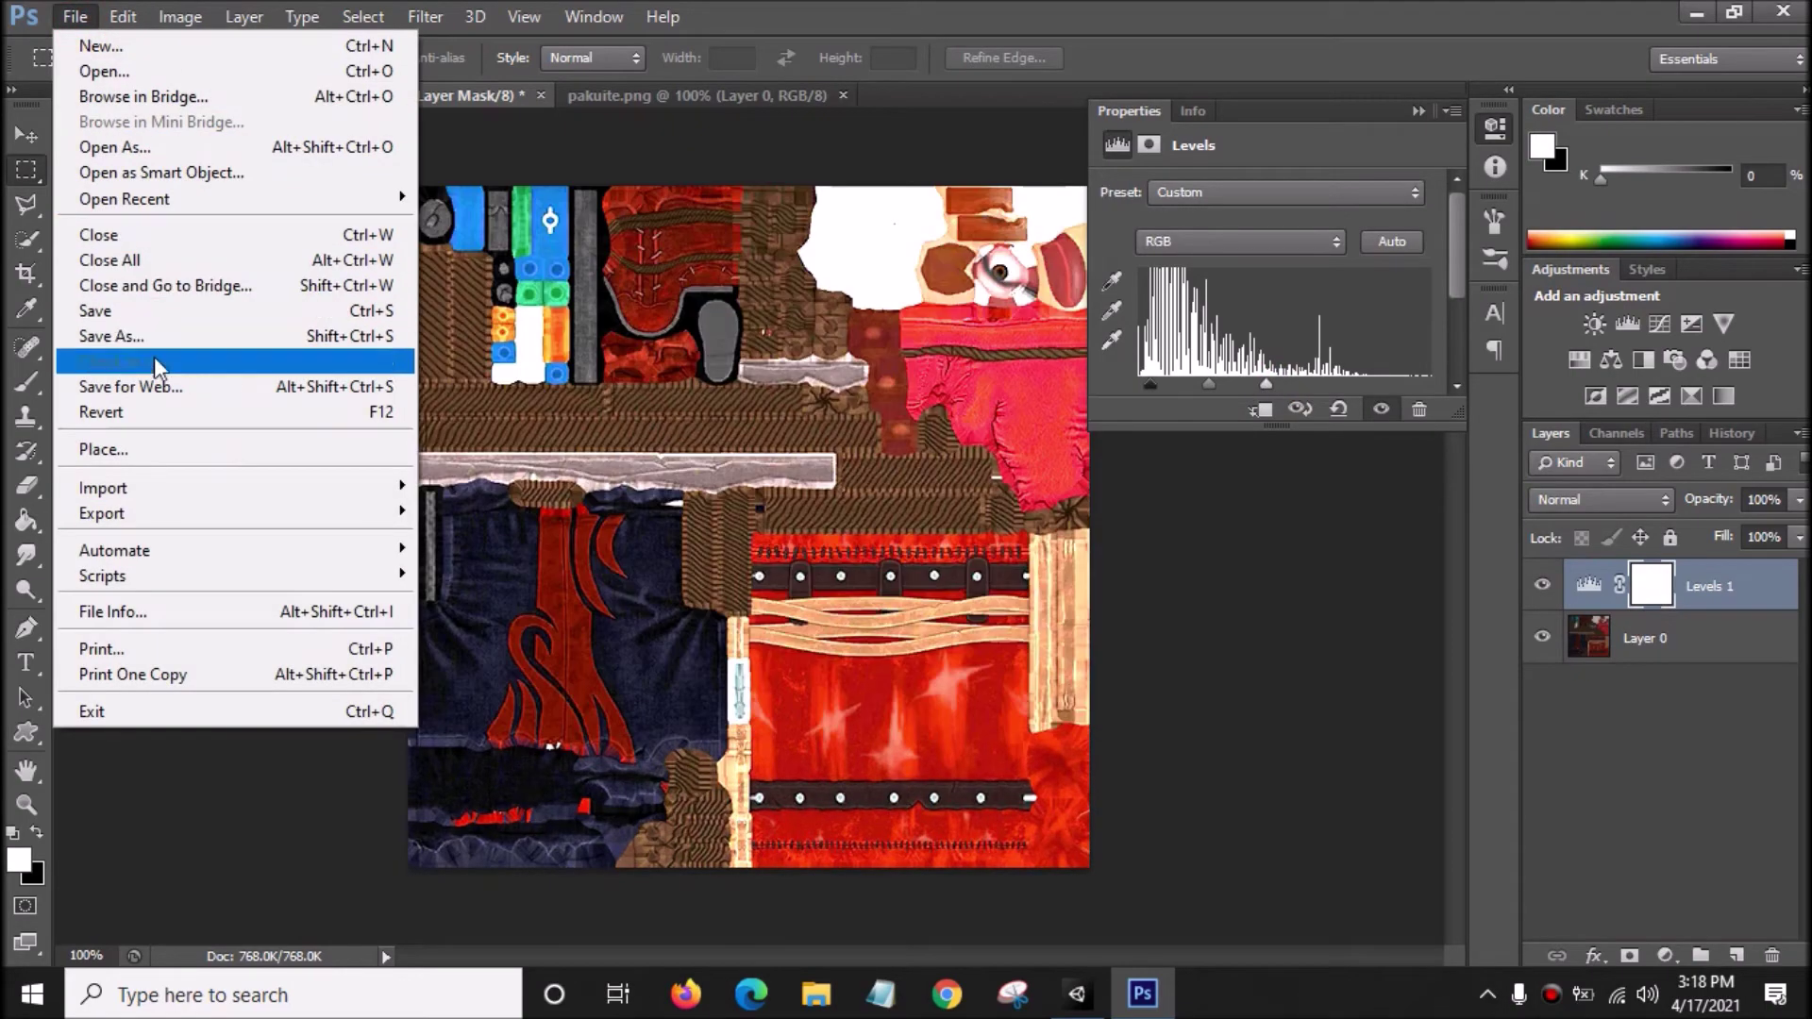
- Save the parts texture as PNG pakuike_skin_high_parts_d1.png, then close it without saving changes
{"action": "left_click", "coordinate": [160, 335]}
{"action": "left_click", "coordinate": [959, 633]}
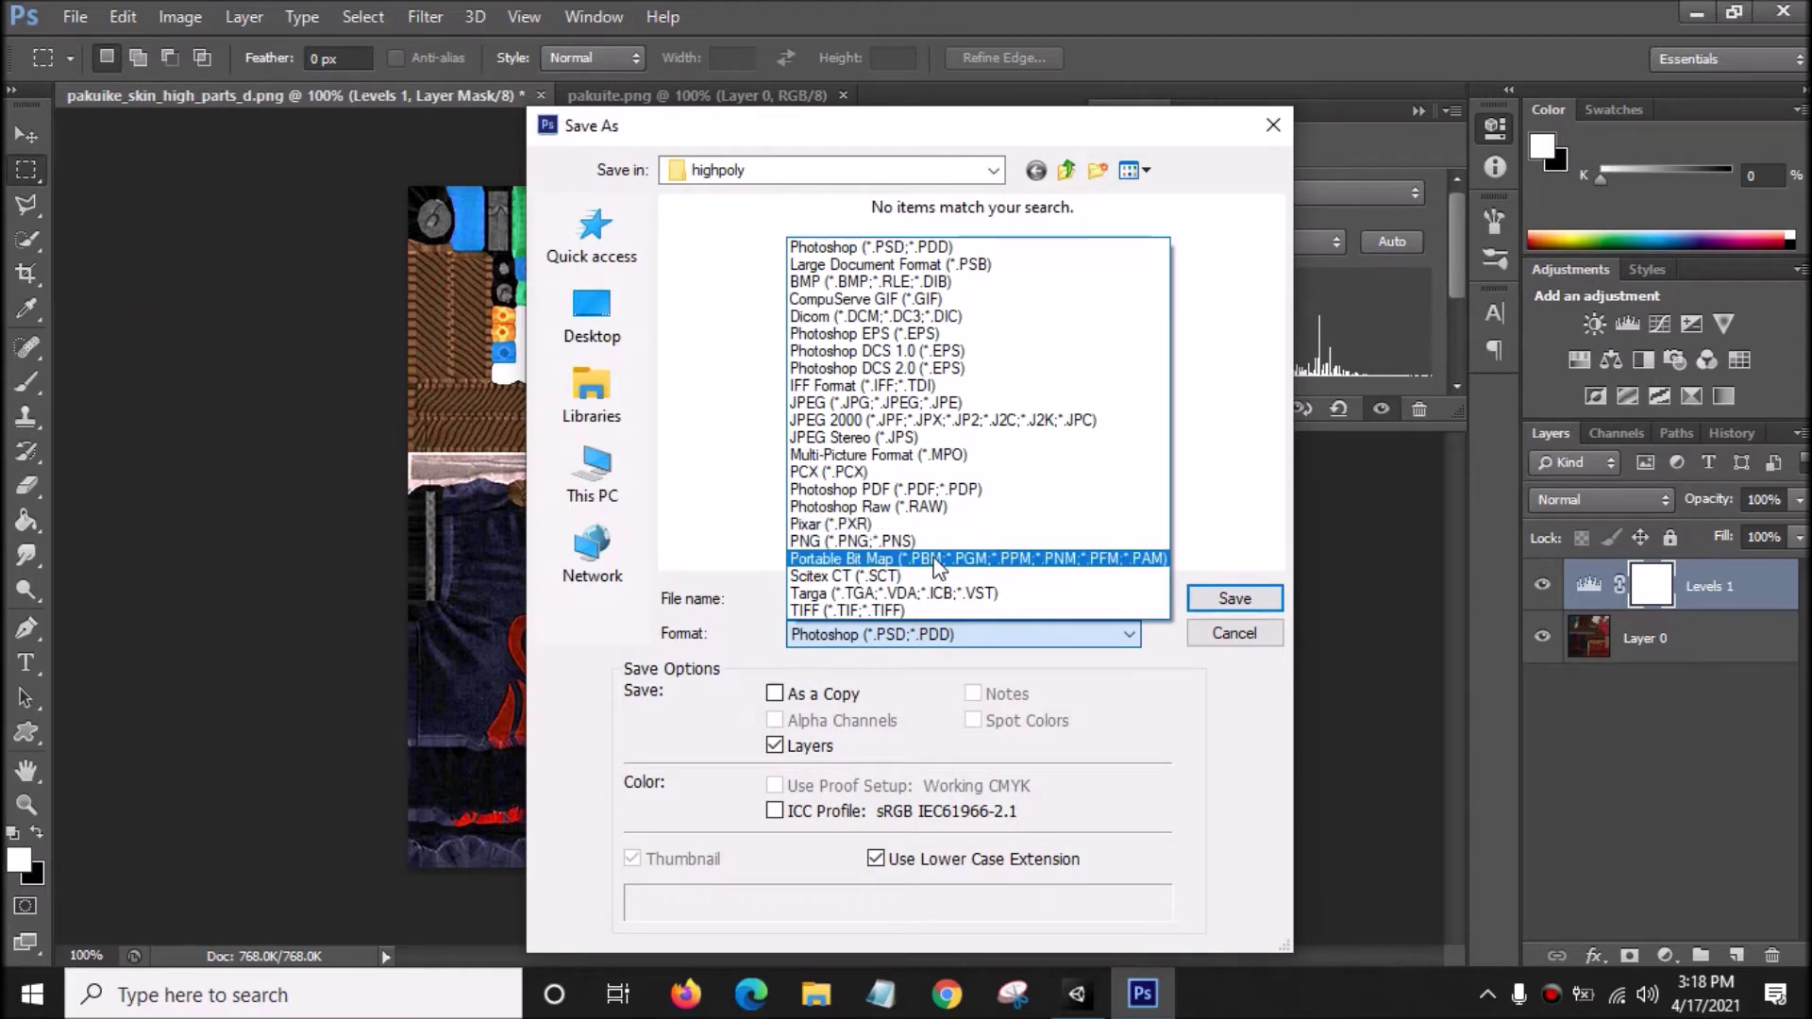
{"action": "left_click", "coordinate": [922, 541]}
{"action": "double_click", "coordinate": [963, 598]}
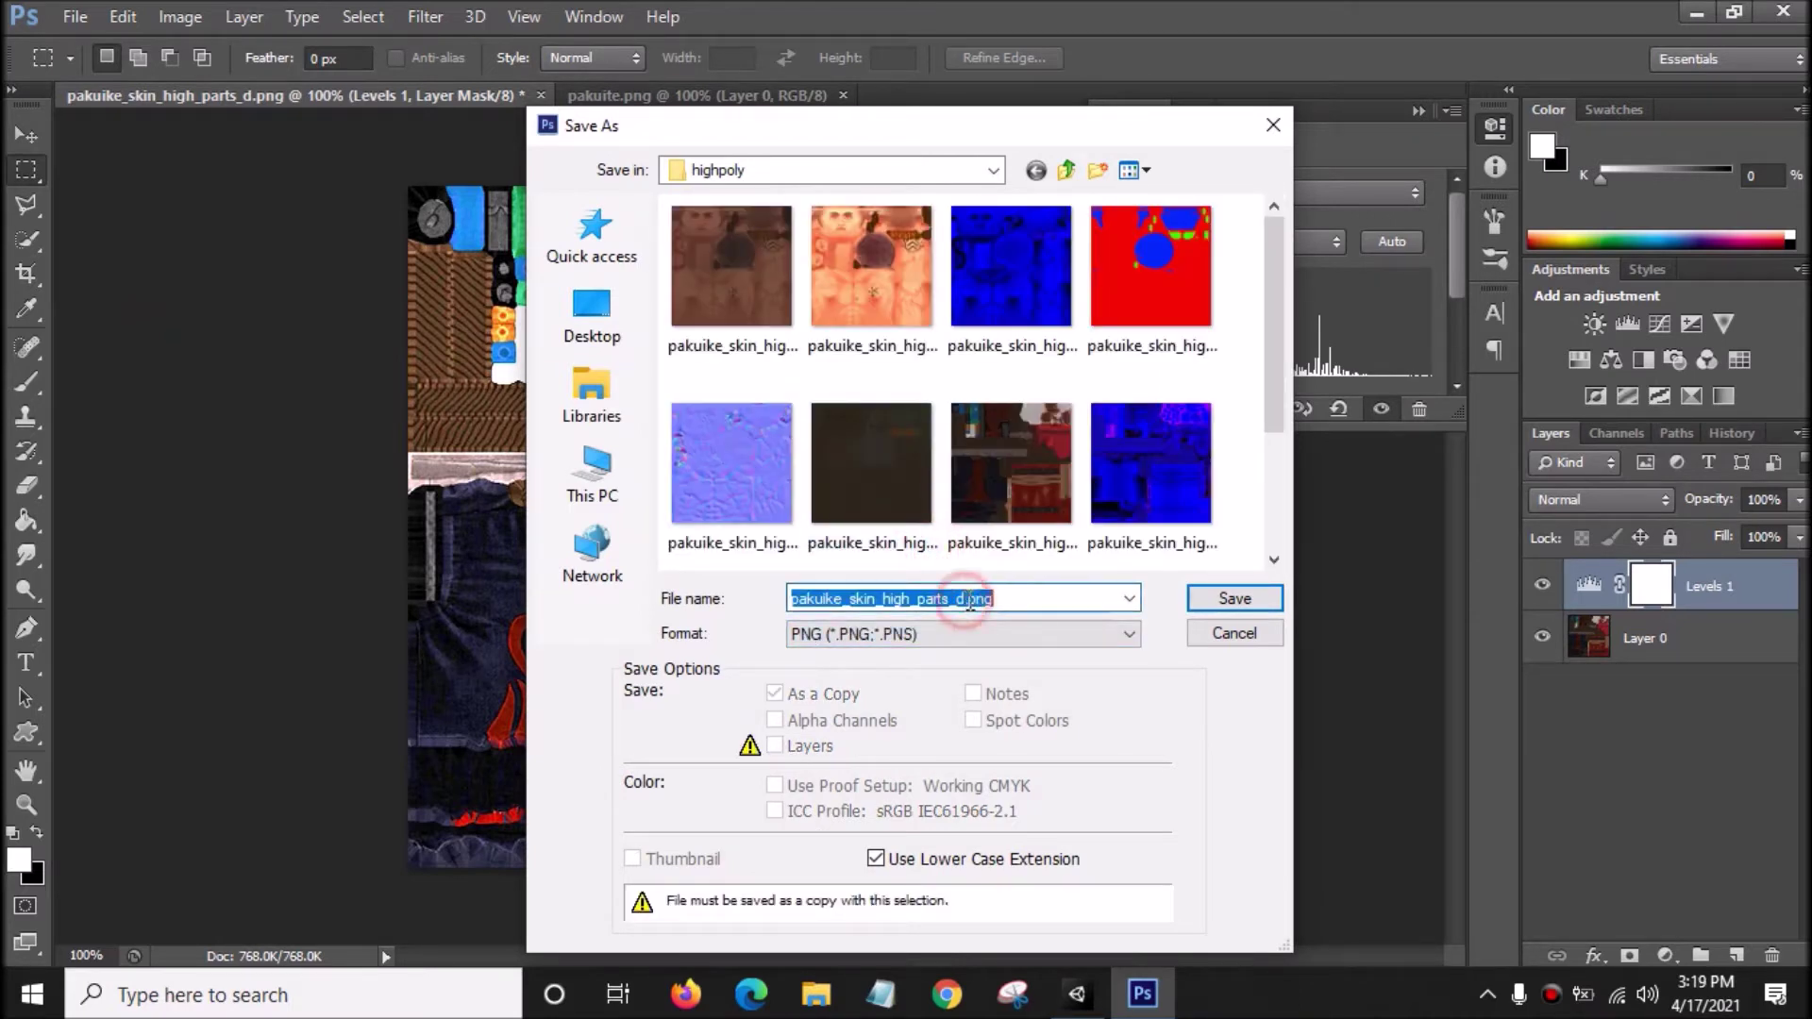
{"action": "left_click", "coordinate": [970, 598]}
{"action": "type", "text": "1"}
{"action": "left_click", "coordinate": [1225, 599]}
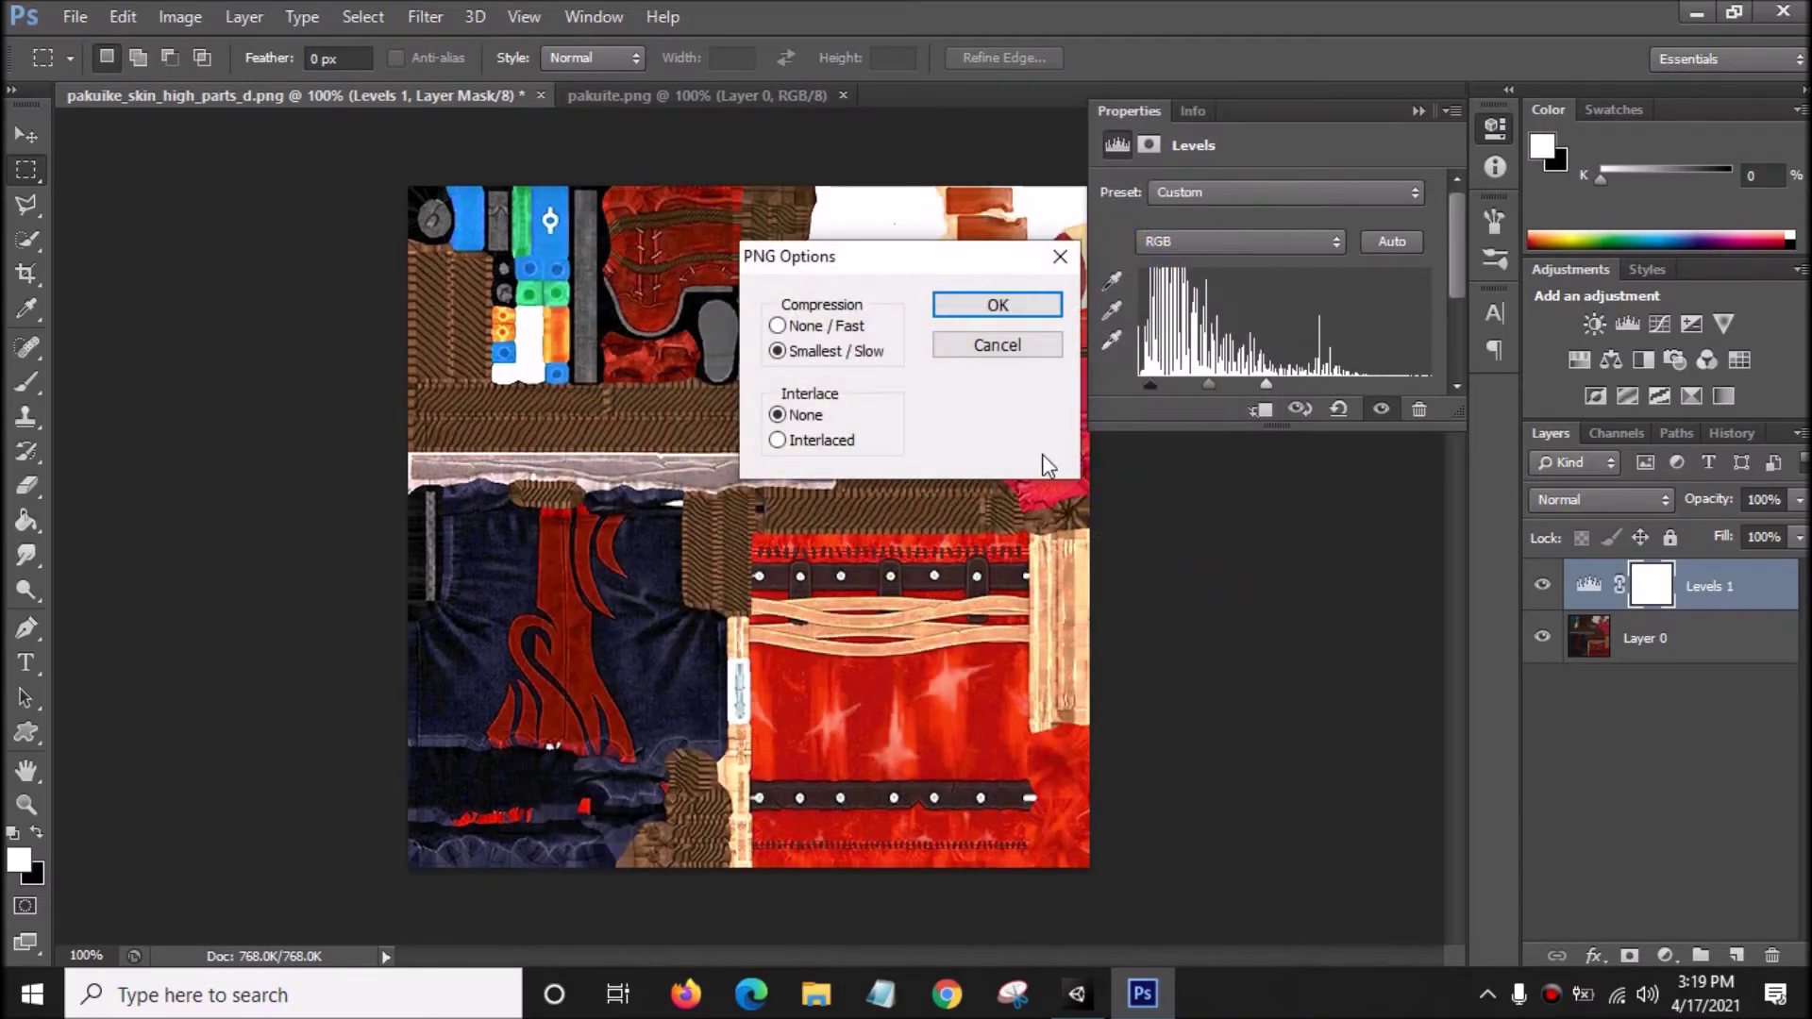
{"action": "left_click", "coordinate": [998, 305]}
{"action": "left_click", "coordinate": [541, 96]}
{"action": "left_click", "coordinate": [914, 393]}
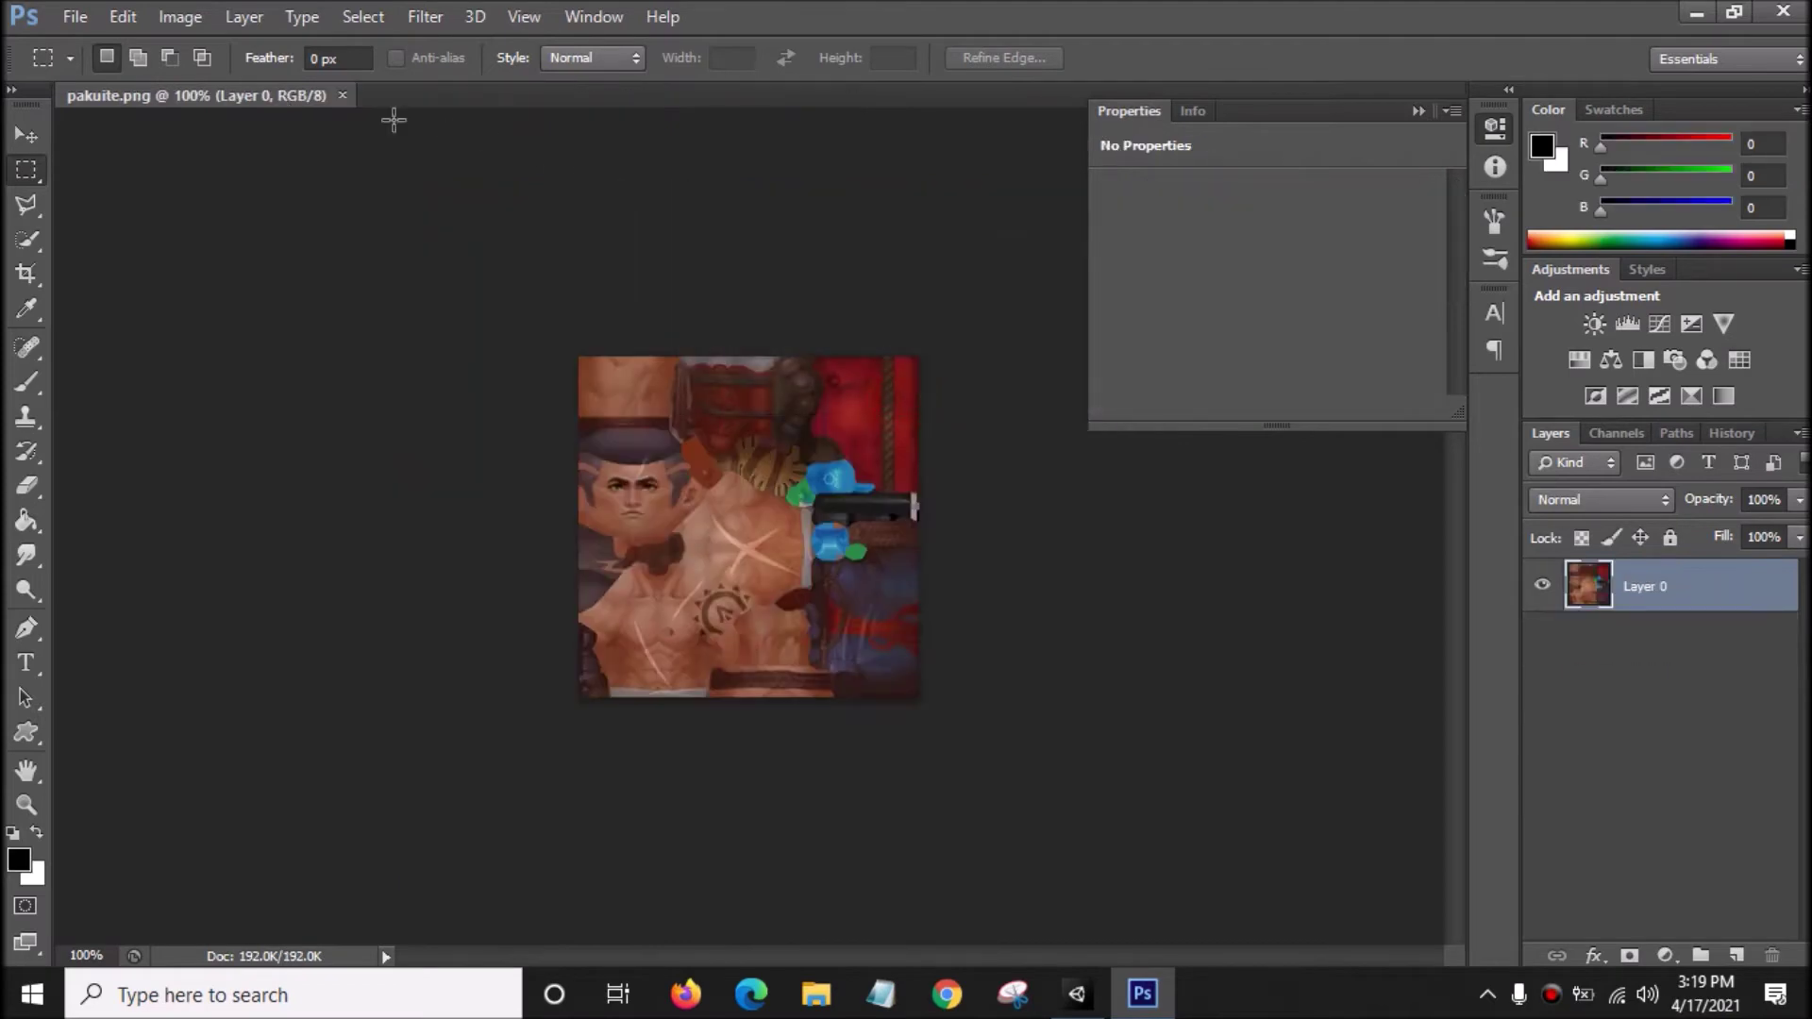
- Add a Levels layer to pakuite.png, shifting the white point left twice to lighten skin and red areas
{"action": "left_click", "coordinate": [1663, 956]}
{"action": "left_click", "coordinate": [1644, 497]}
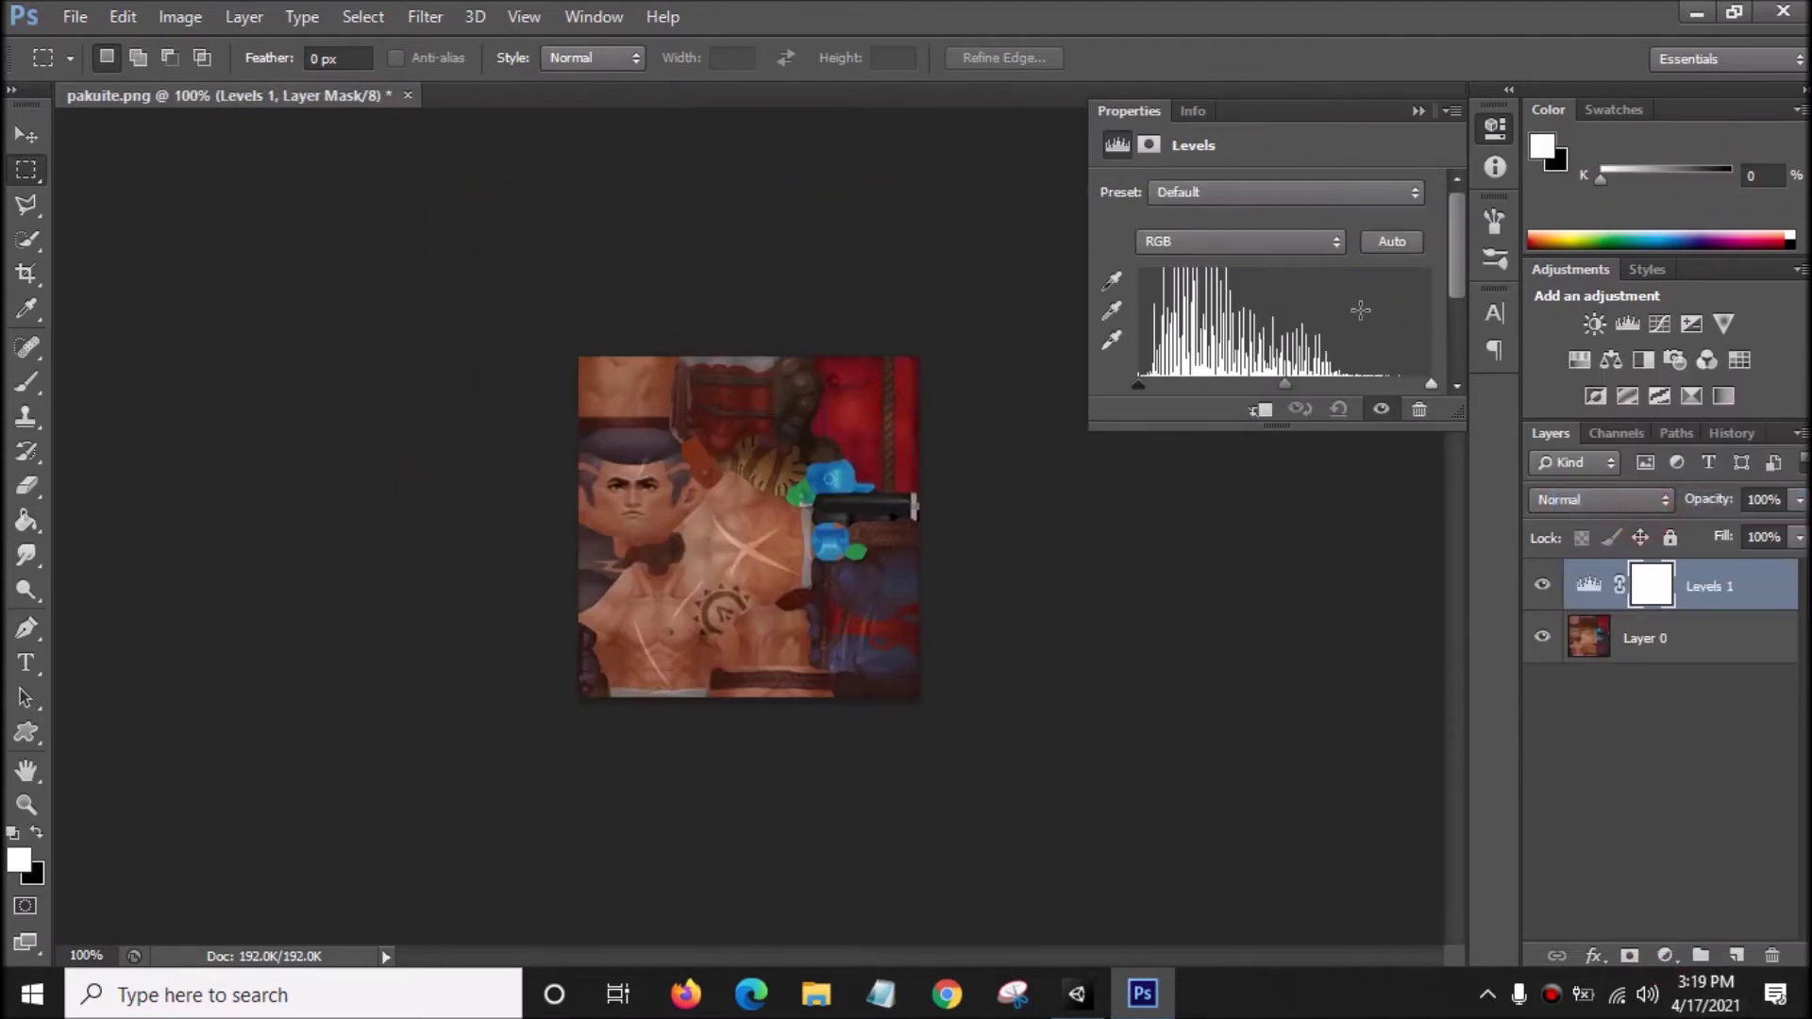
{"action": "left_click_drag", "start_coordinate": [1430, 387], "coordinate": [1302, 370]}
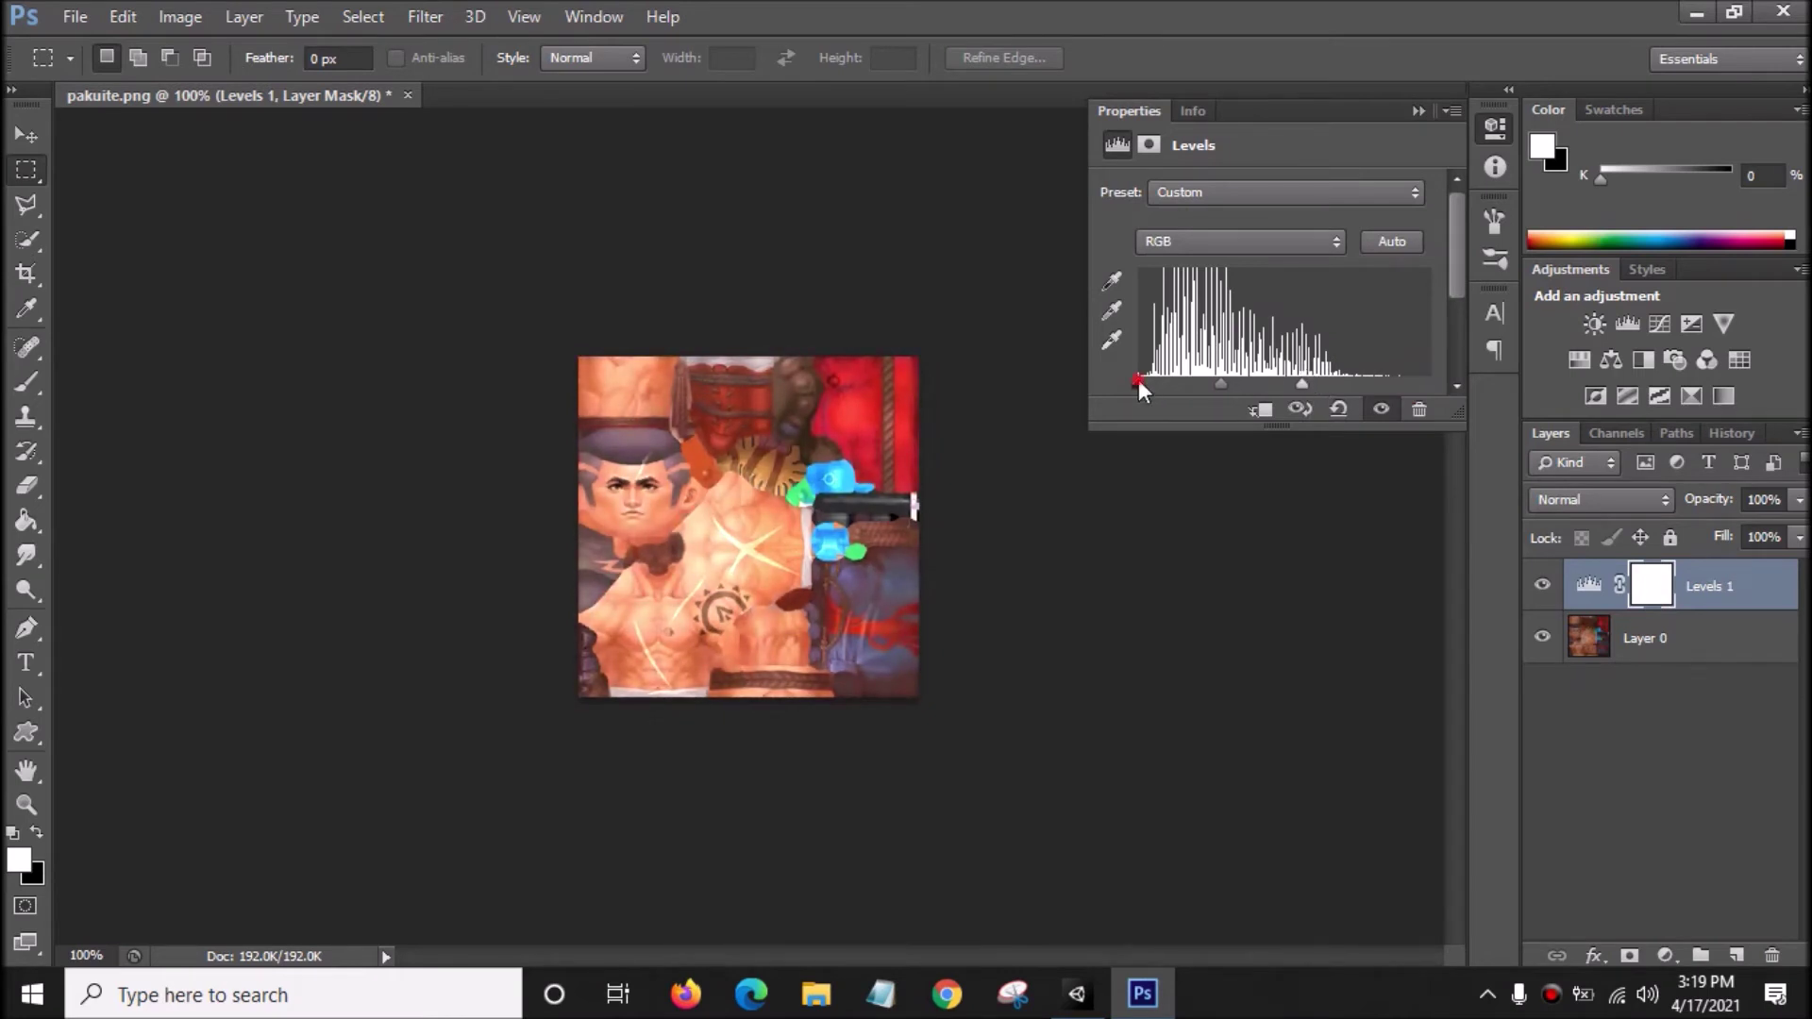
{"action": "left_click_drag", "start_coordinate": [1310, 383], "coordinate": [1284, 376]}
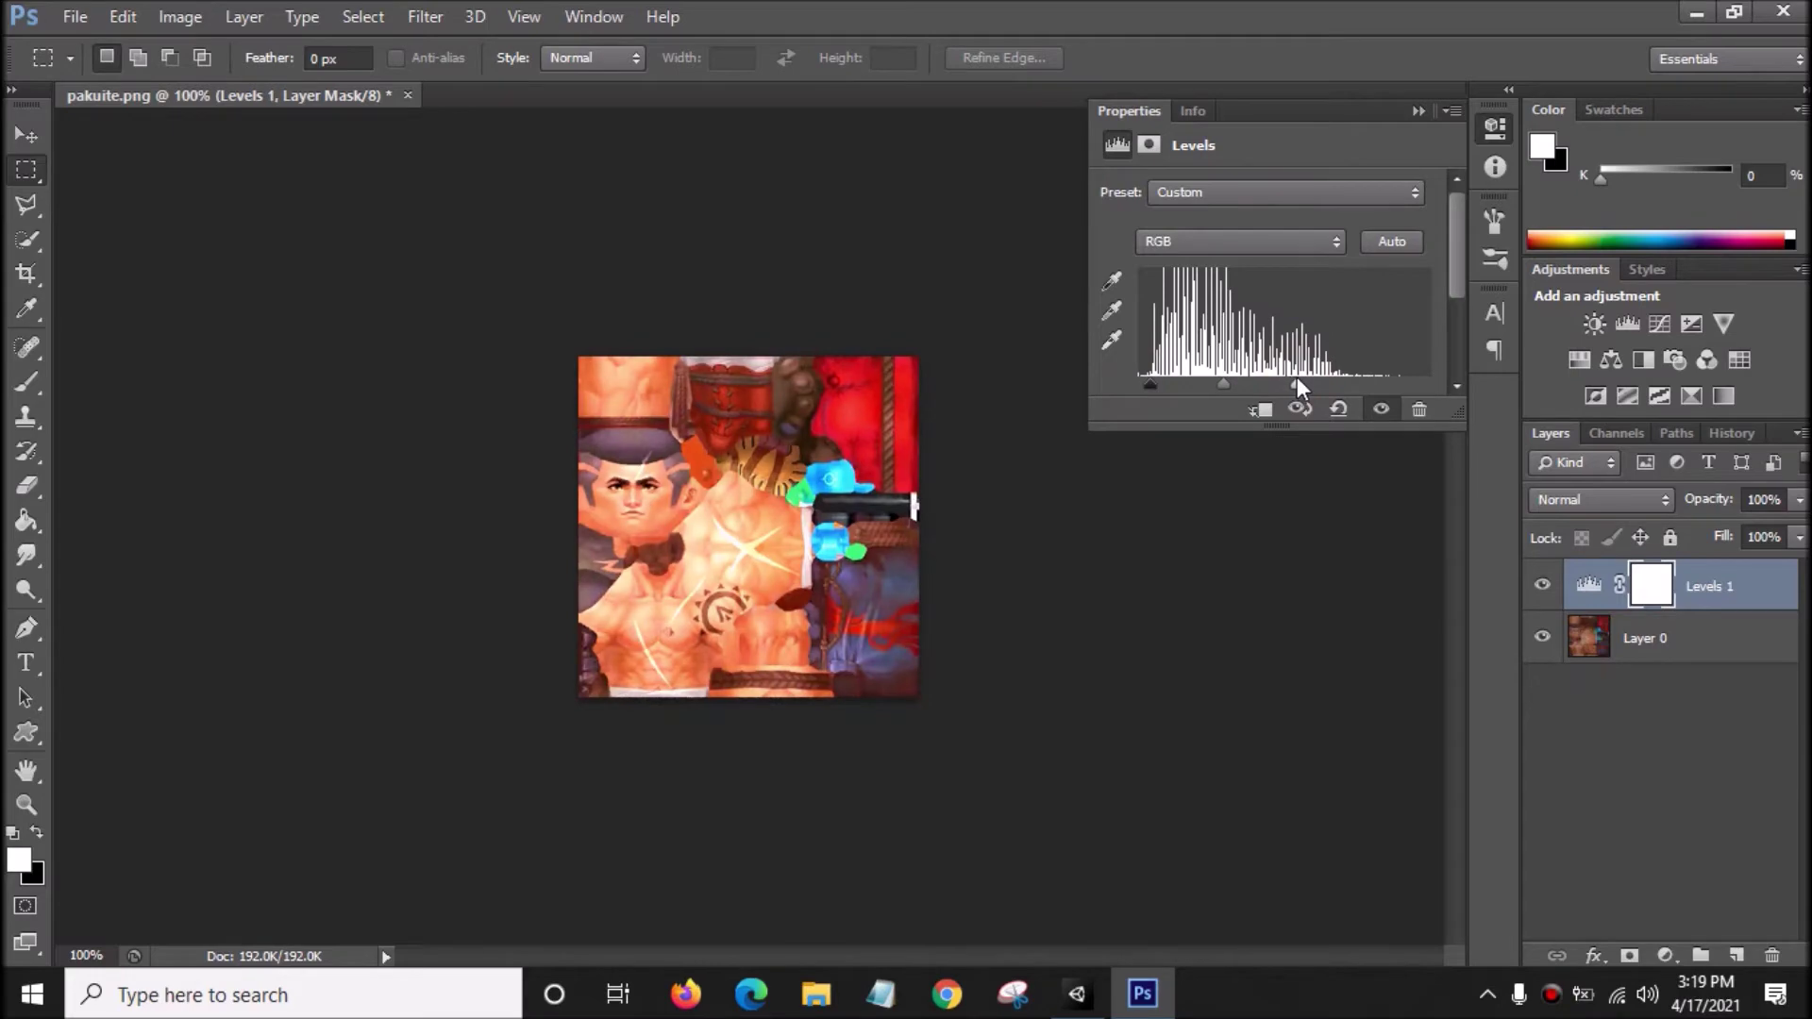
- Save the brightened texture as a PNG named pakuite1.png, accepting the default PNG compression options
{"action": "left_click", "coordinate": [74, 16]}
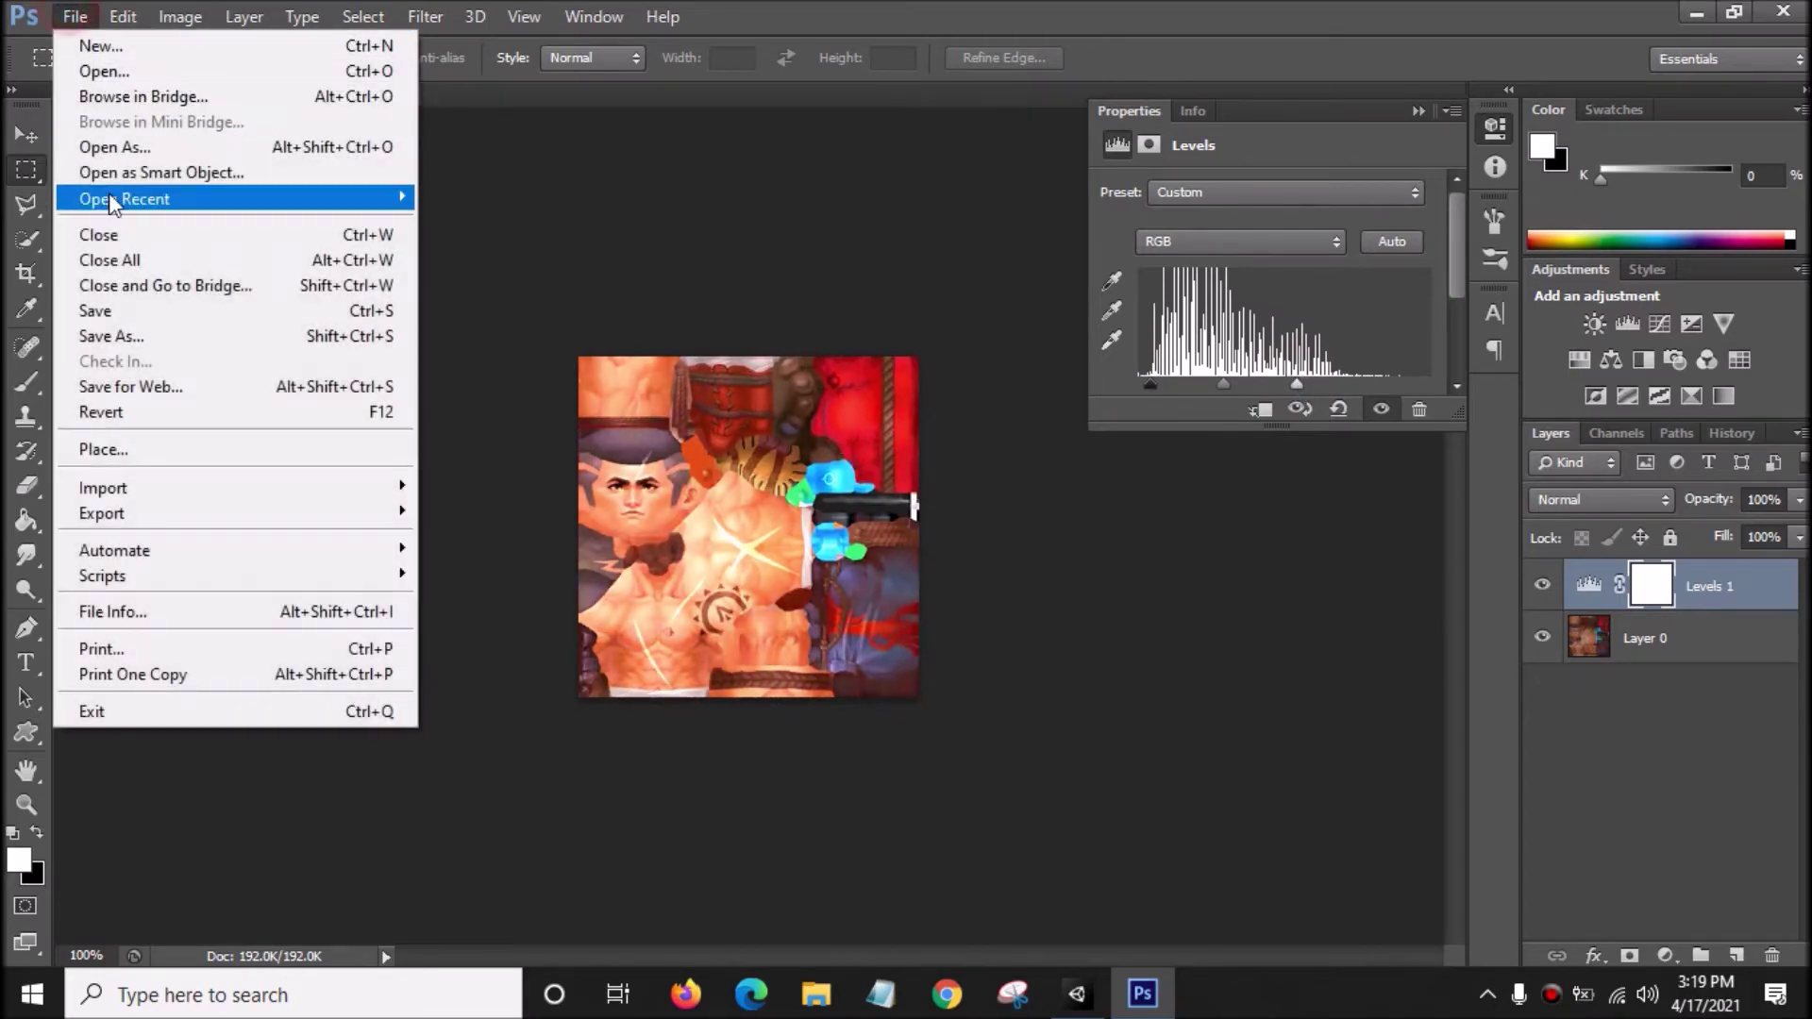
{"action": "left_click", "coordinate": [132, 336]}
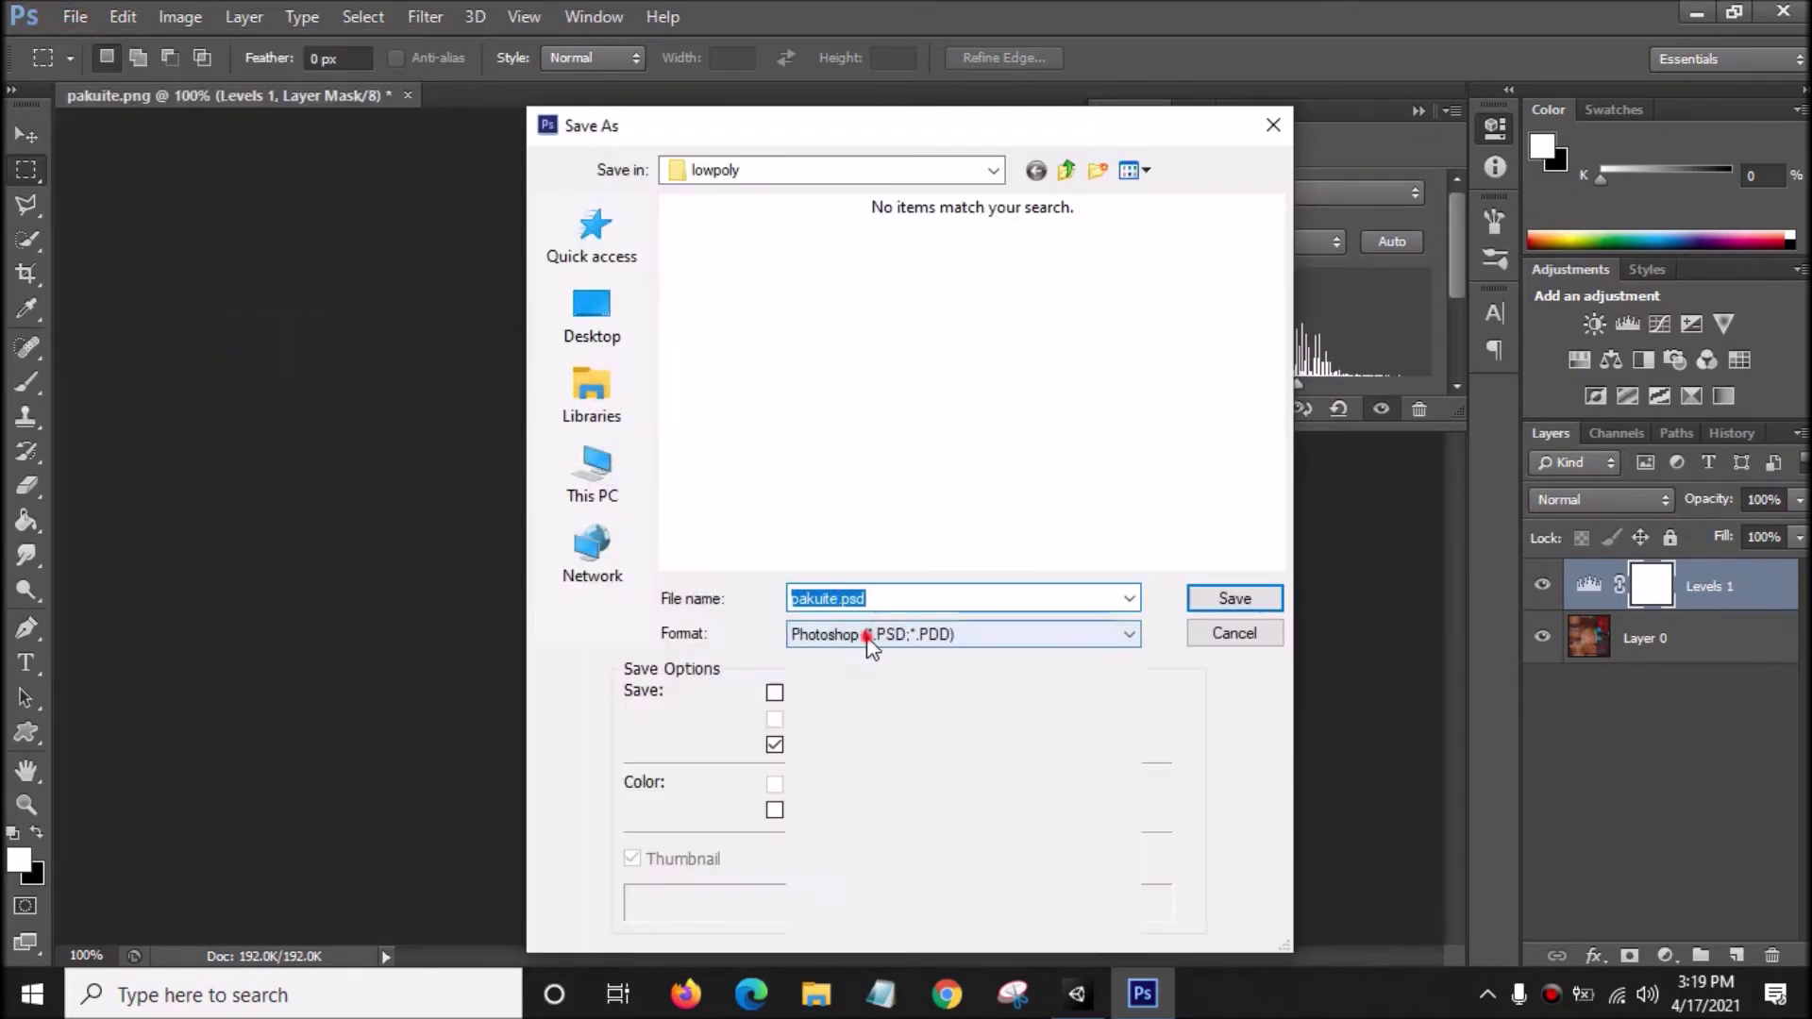
{"action": "left_click", "coordinate": [896, 634]}
{"action": "left_click", "coordinate": [872, 542]}
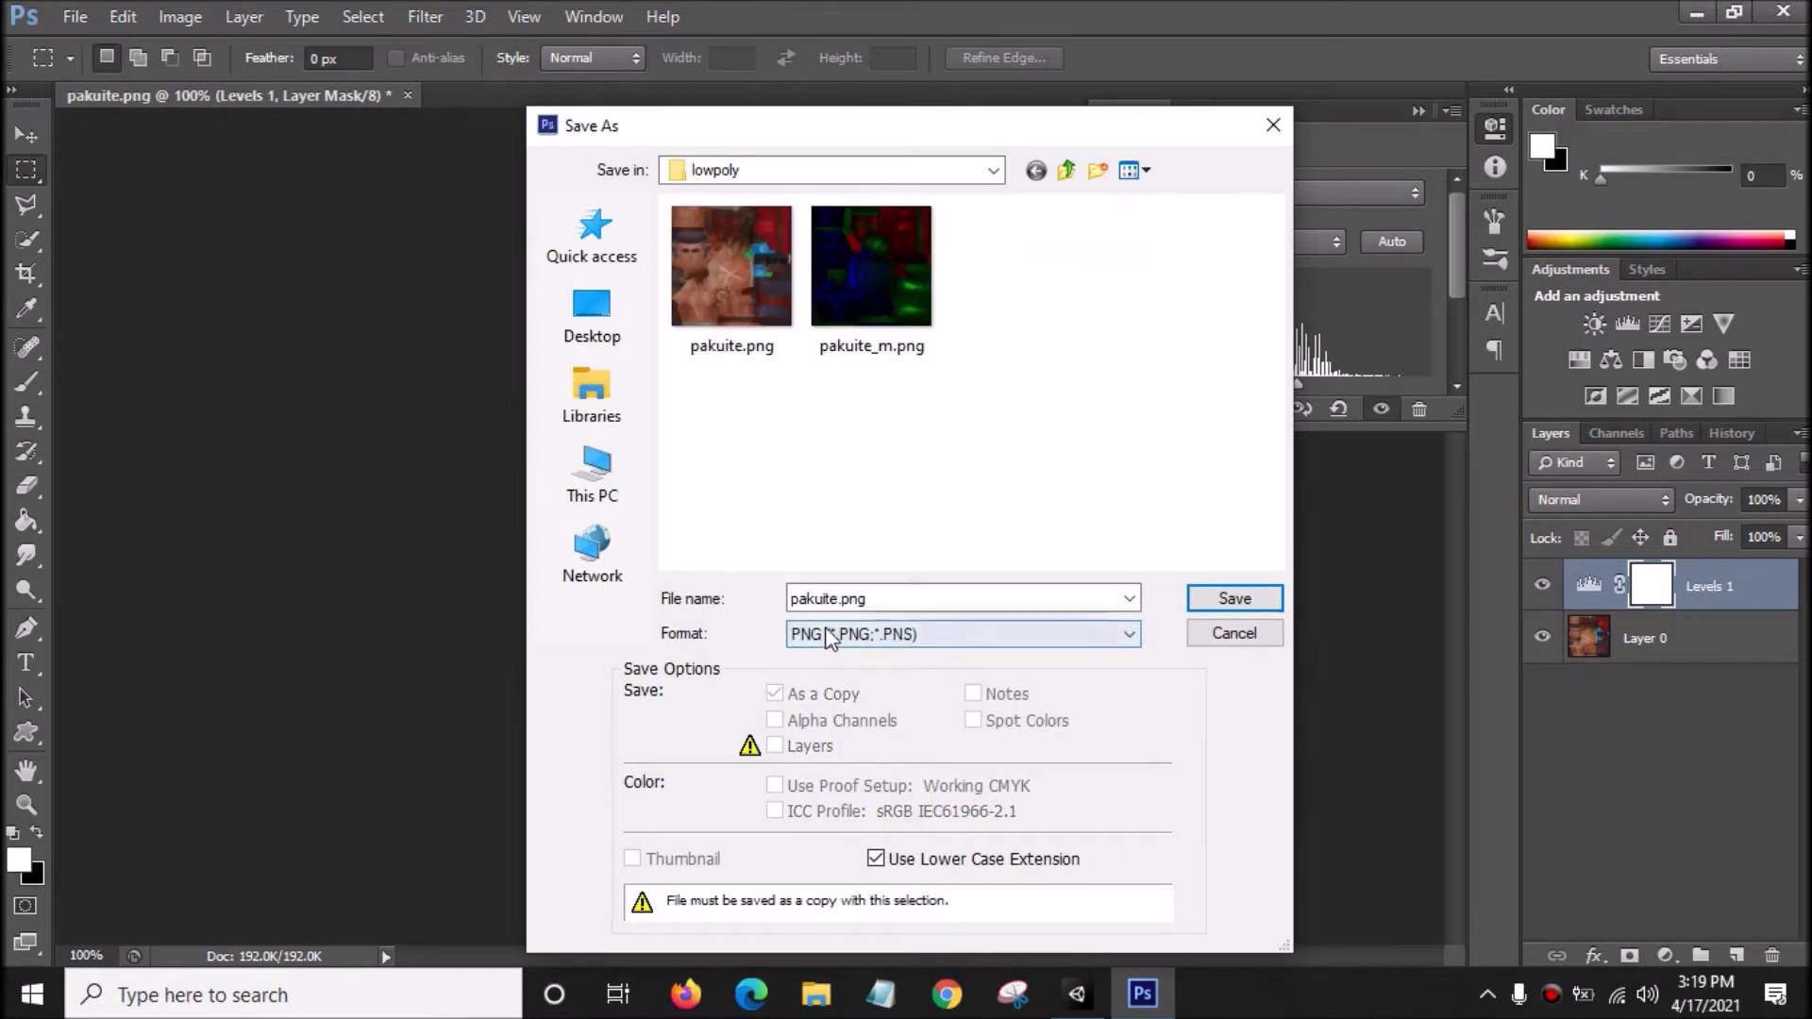
{"action": "double_click", "coordinate": [846, 600]}
{"action": "left_click", "coordinate": [827, 598]}
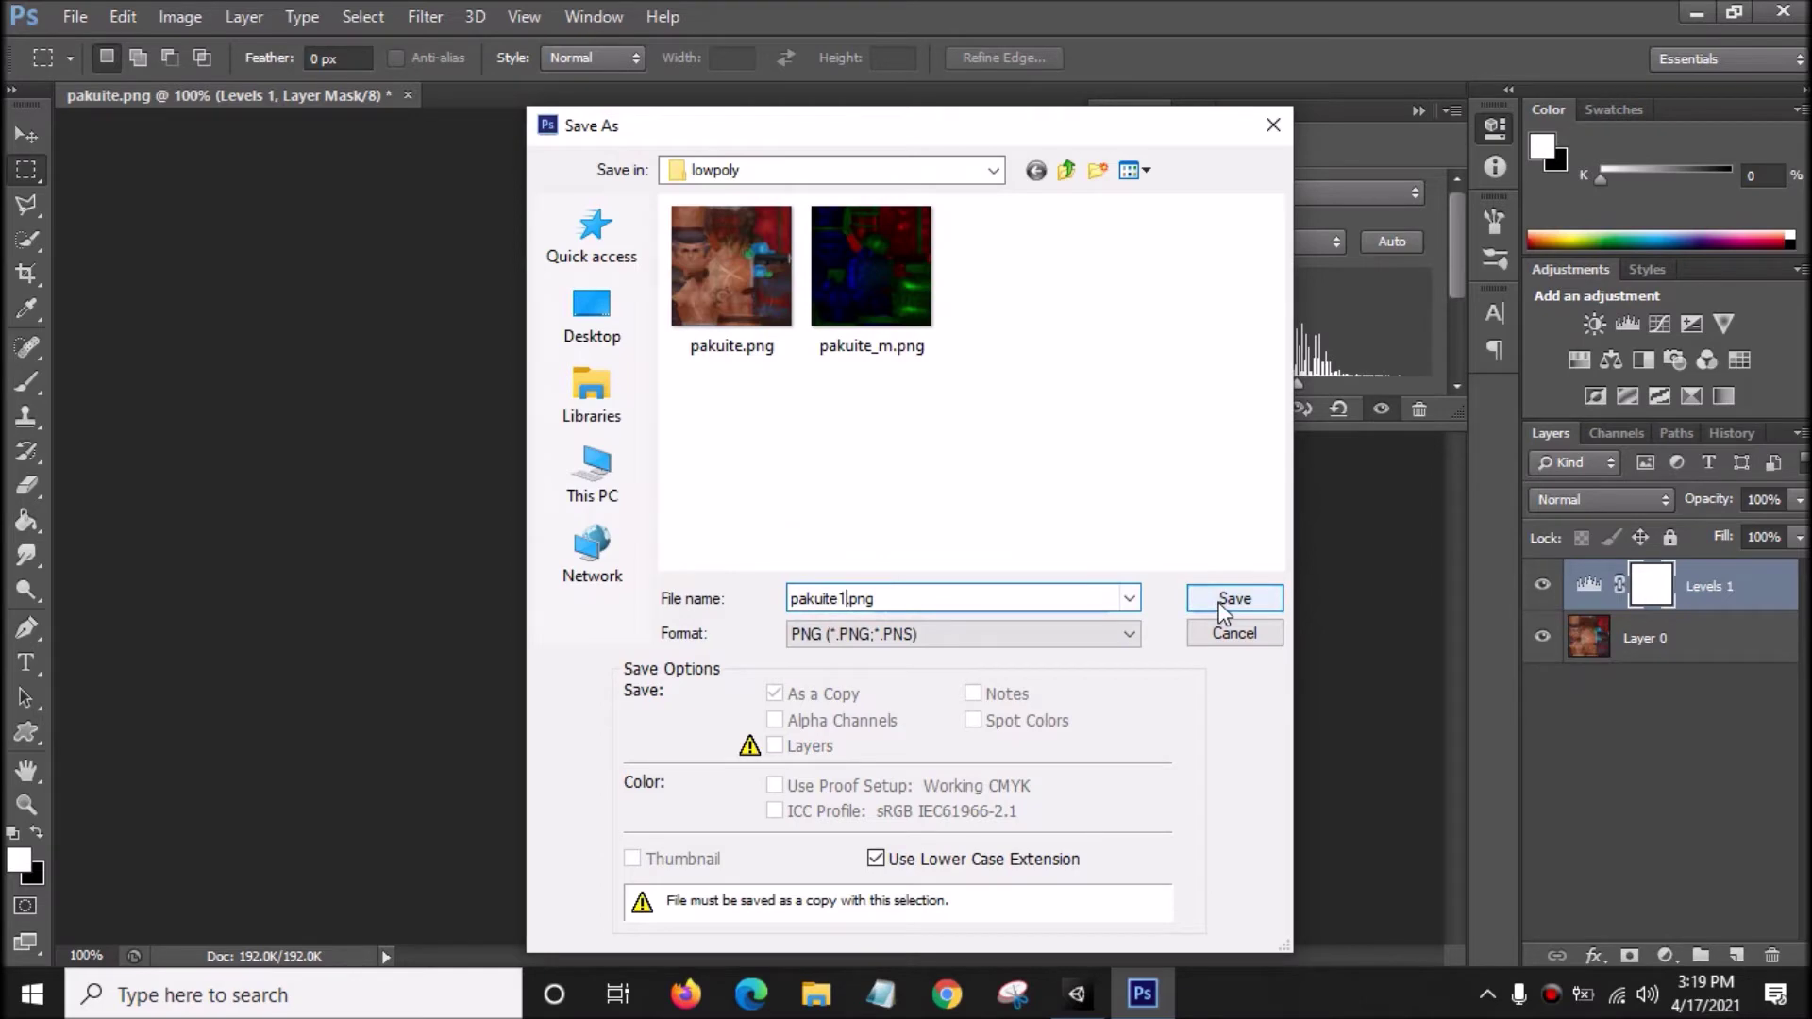
{"action": "left_click", "coordinate": [1224, 609]}
{"action": "left_click", "coordinate": [995, 312]}
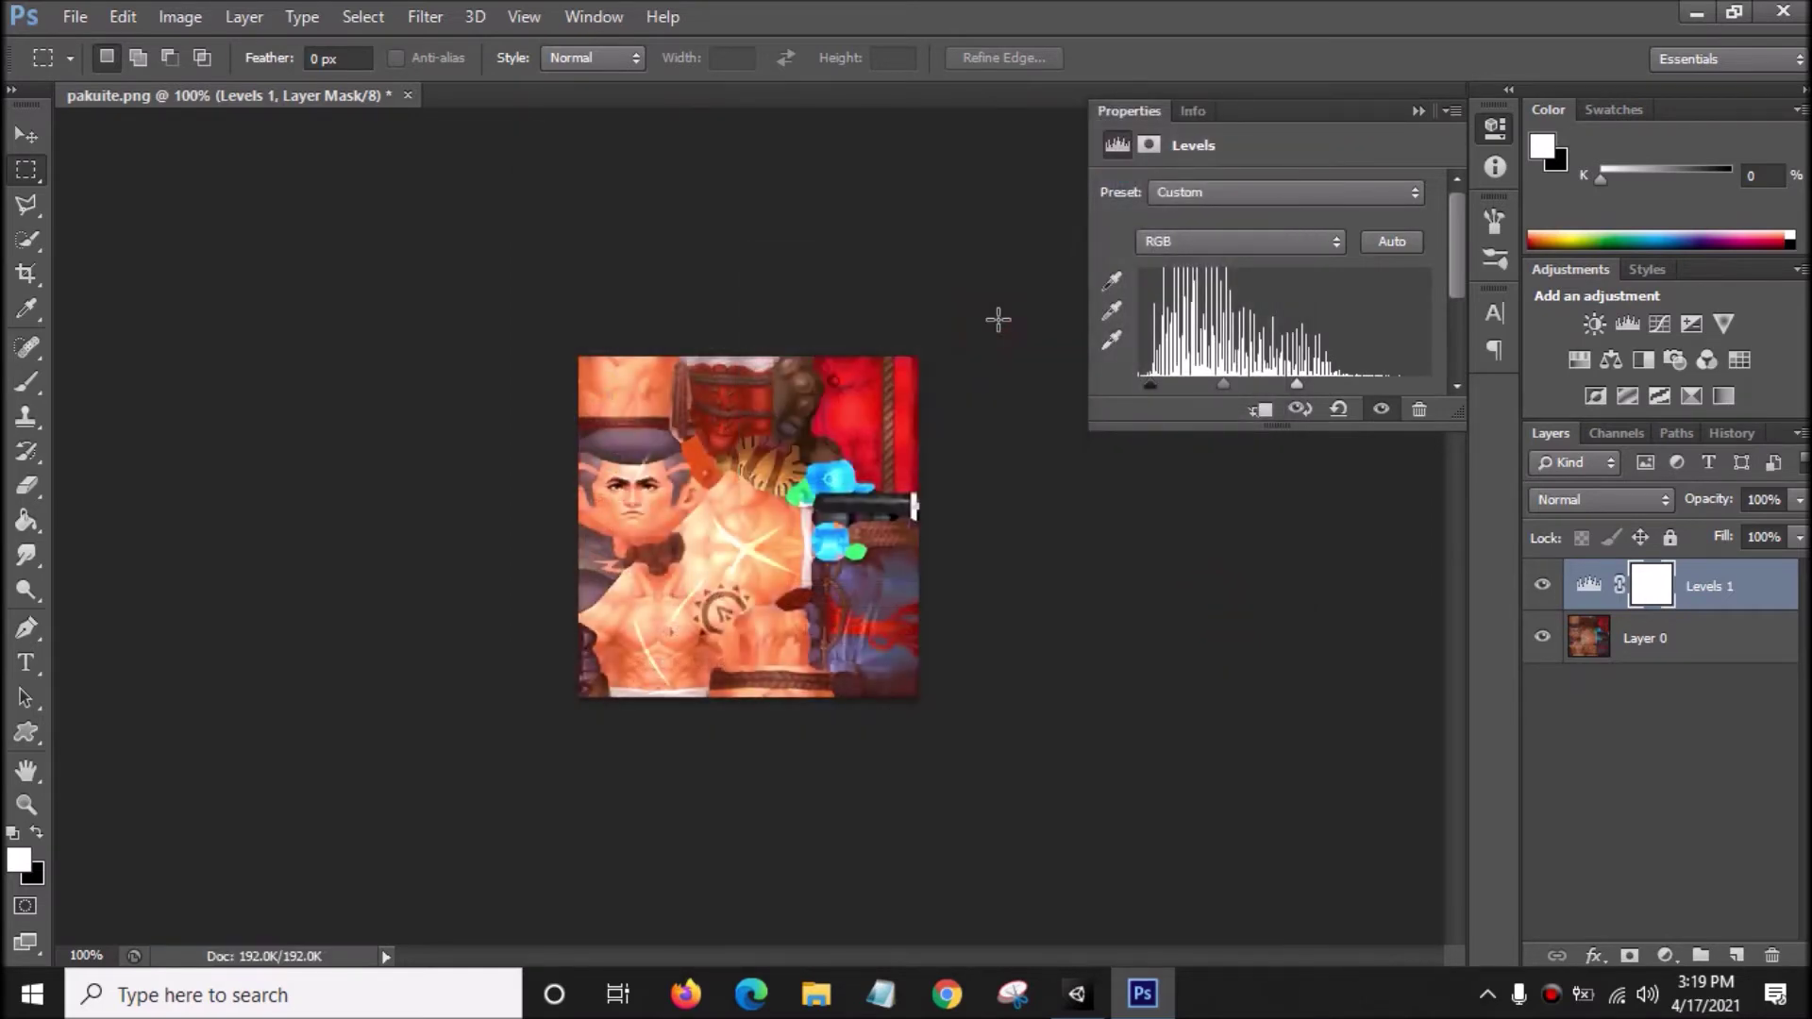